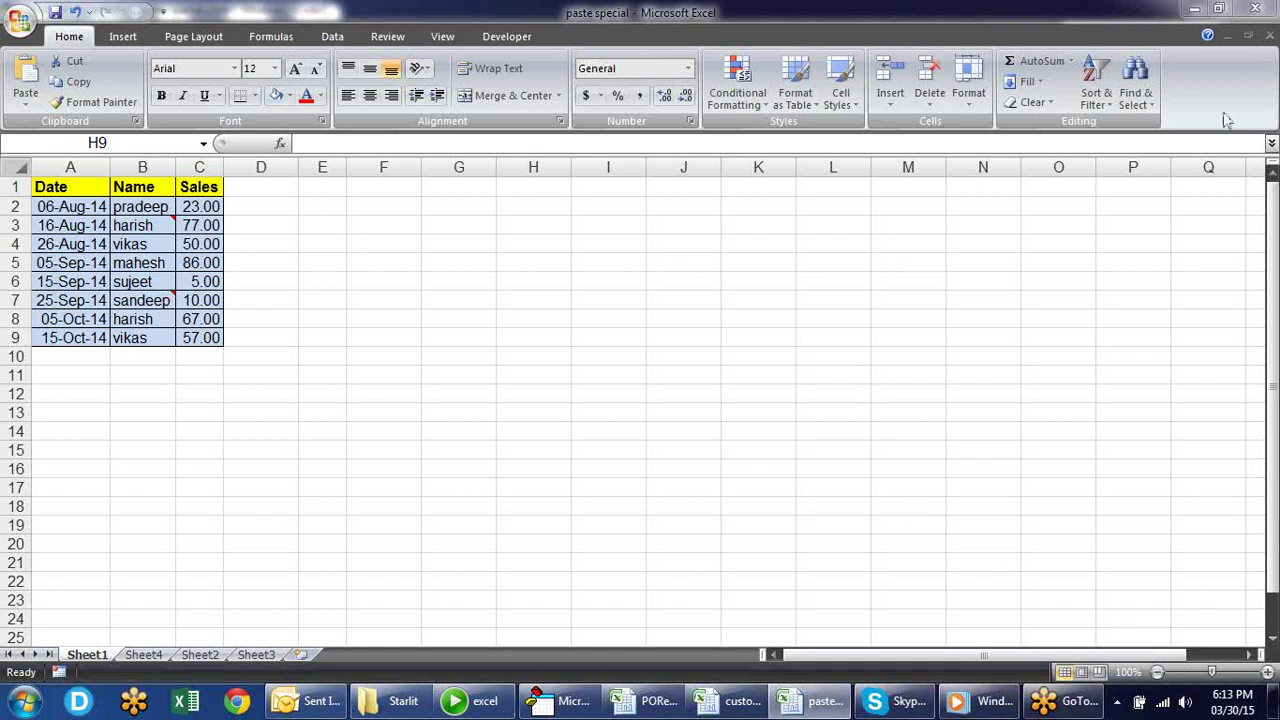
Step: Inspect the formulas behind the Sales values in C2 through C9
click(1253, 54)
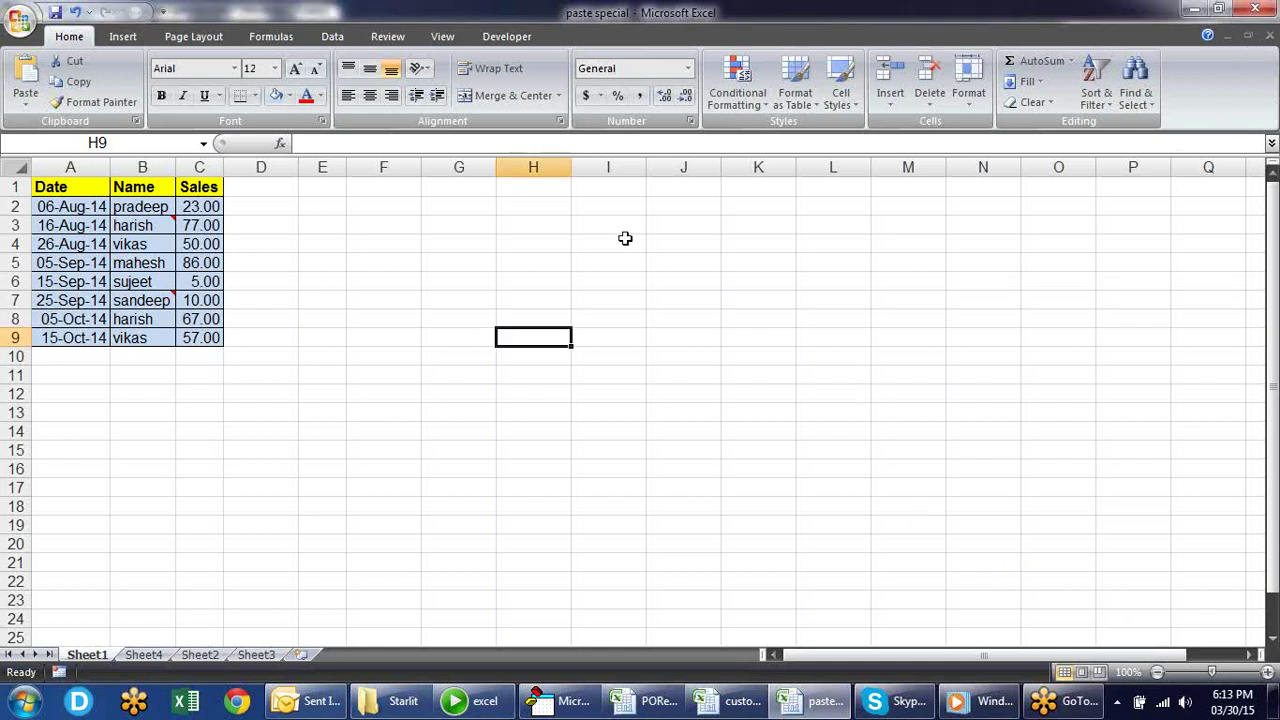
click(338, 227)
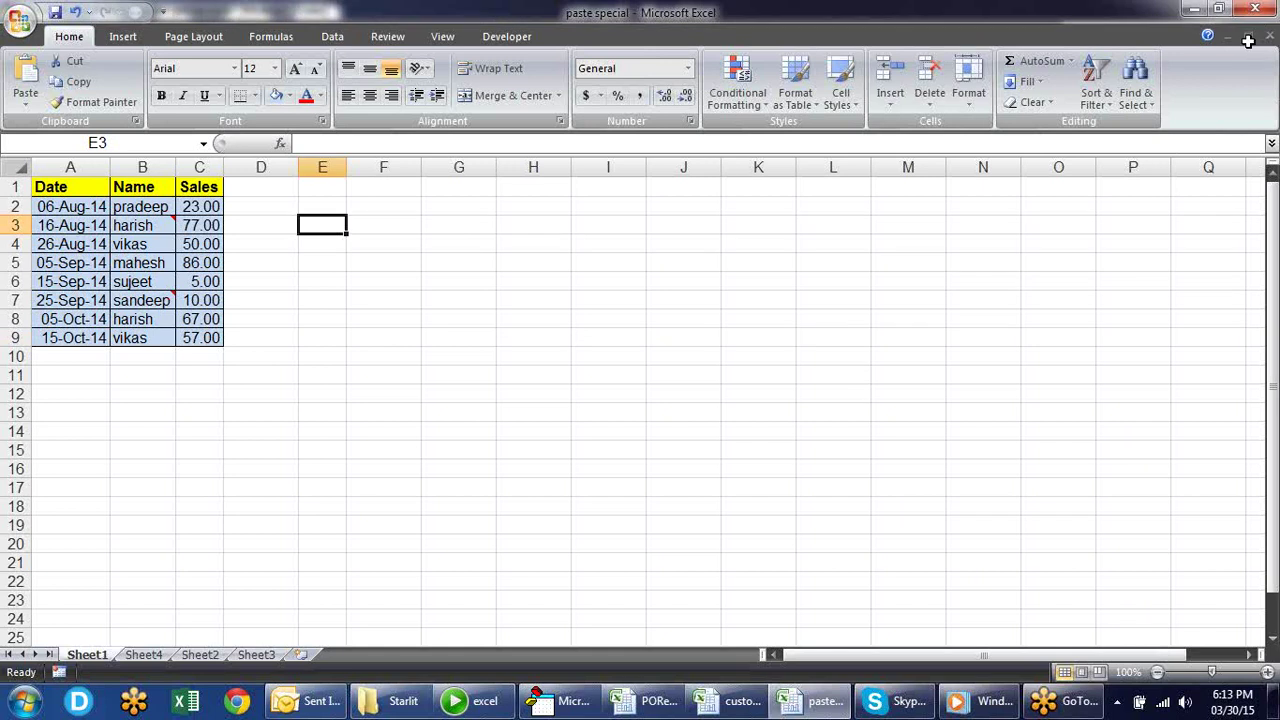
click(326, 199)
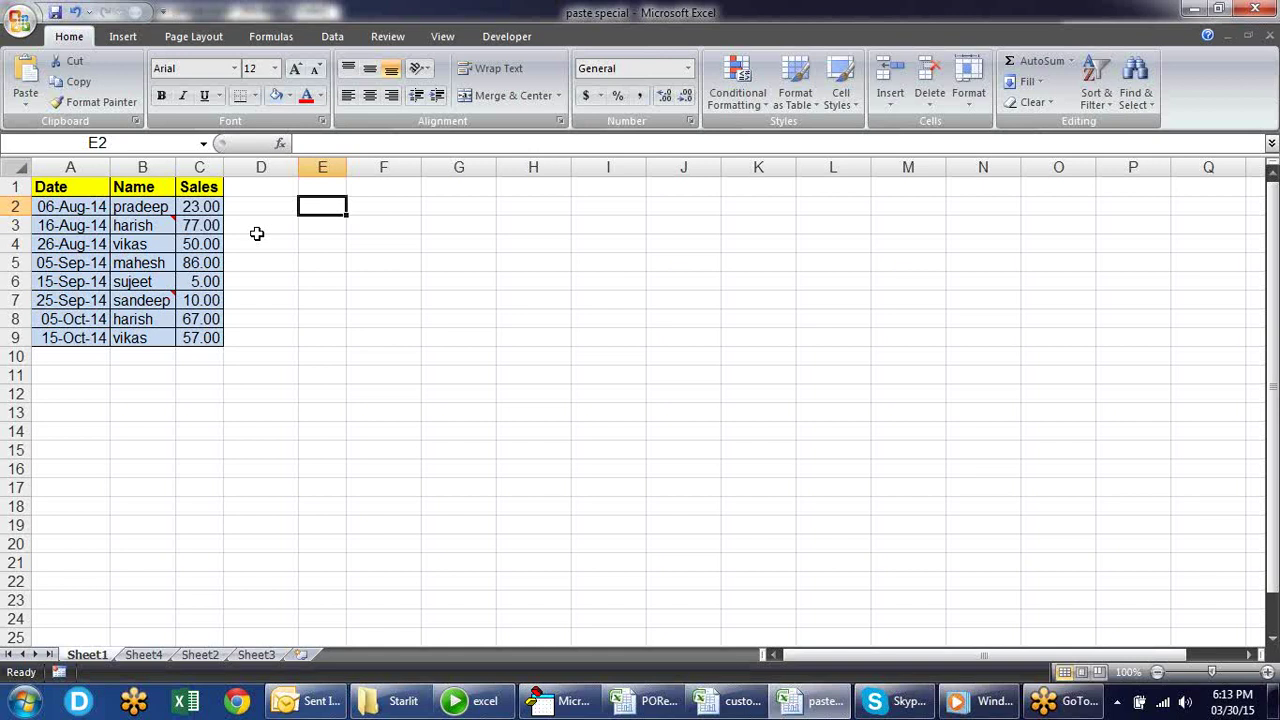
click(200, 206)
click(195, 244)
click(198, 277)
click(195, 315)
click(205, 250)
click(203, 218)
click(204, 210)
click(203, 244)
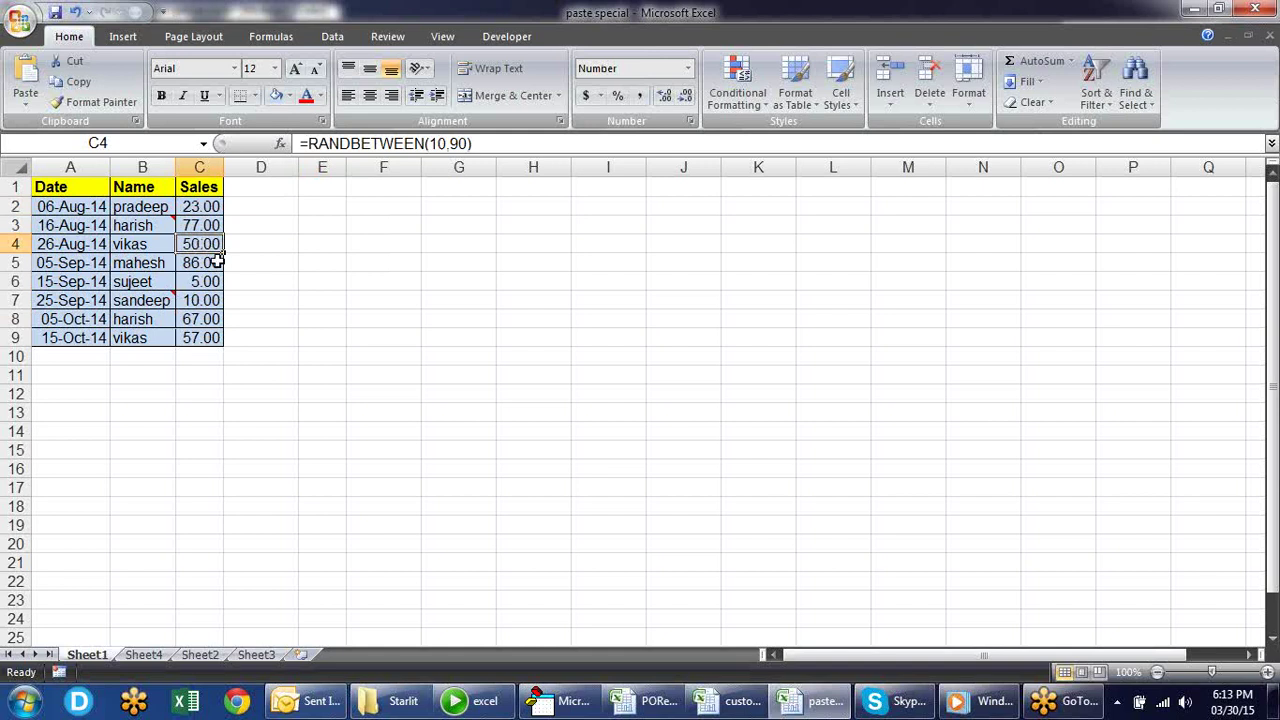
click(206, 336)
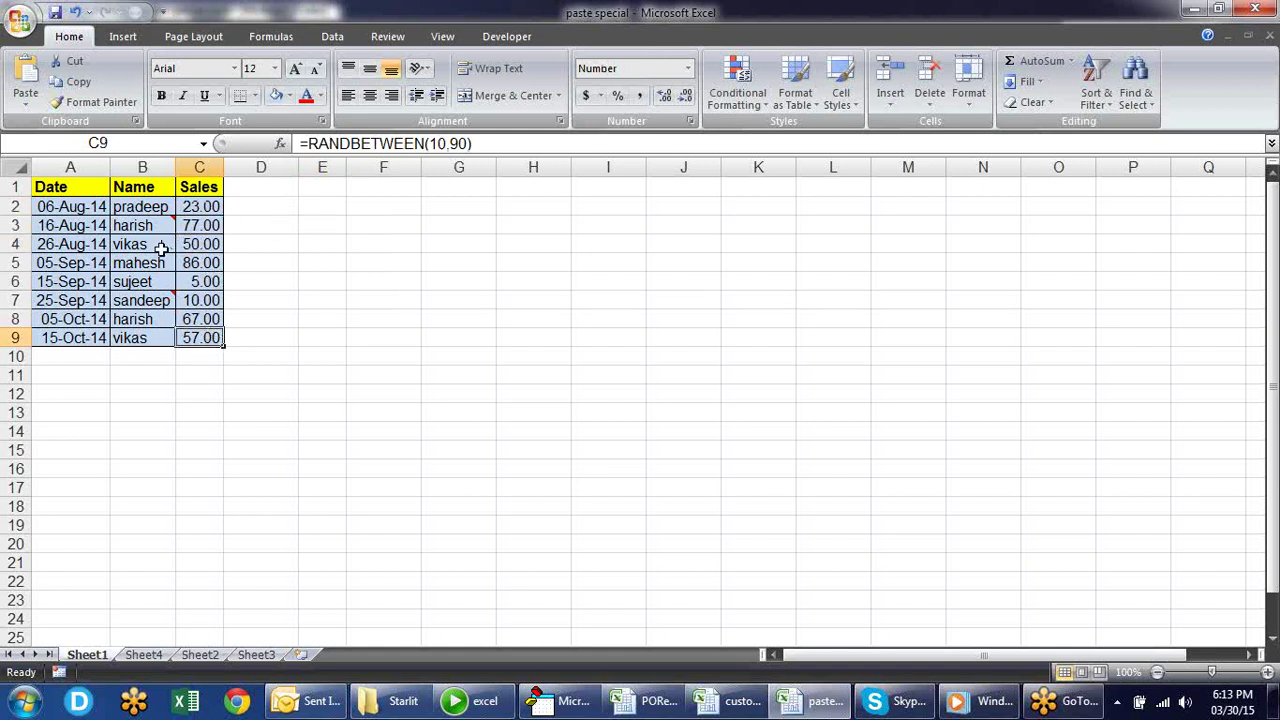
Step: Inspect the dates in A2:A5, B3's name and note, and C3's Sales formula
click(81, 207)
drag(81, 207, 80, 263)
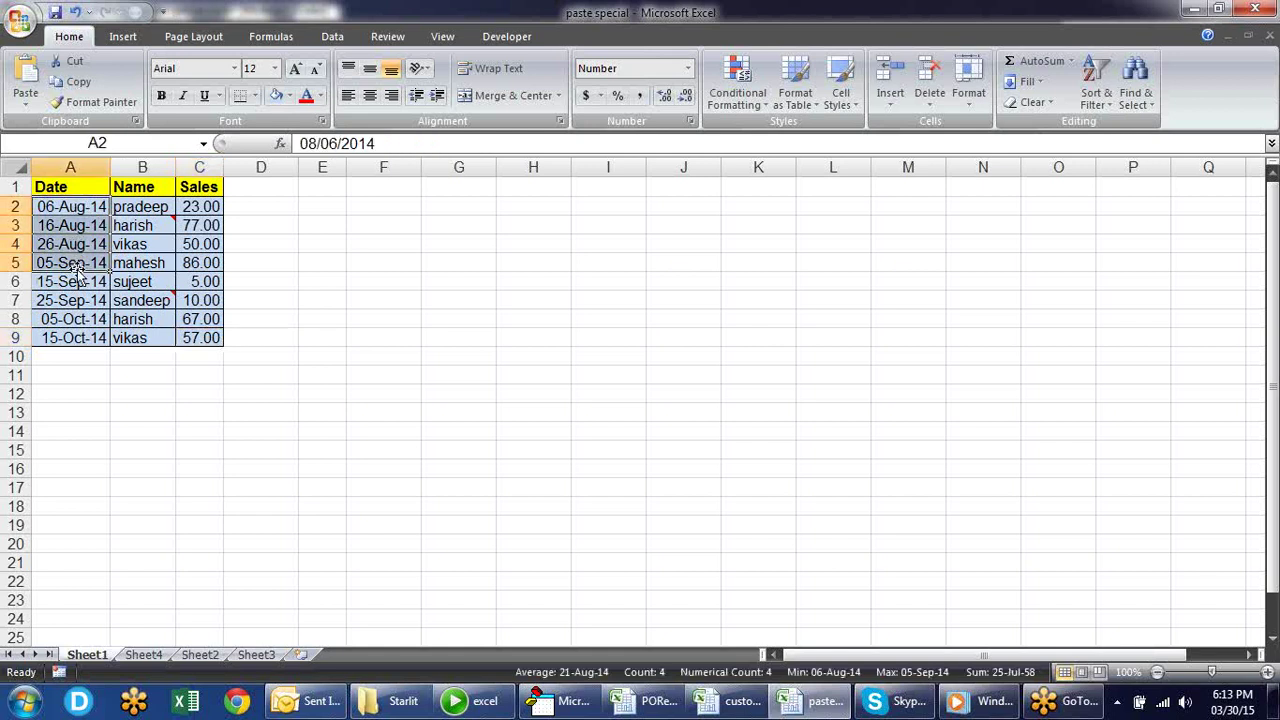
click(90, 226)
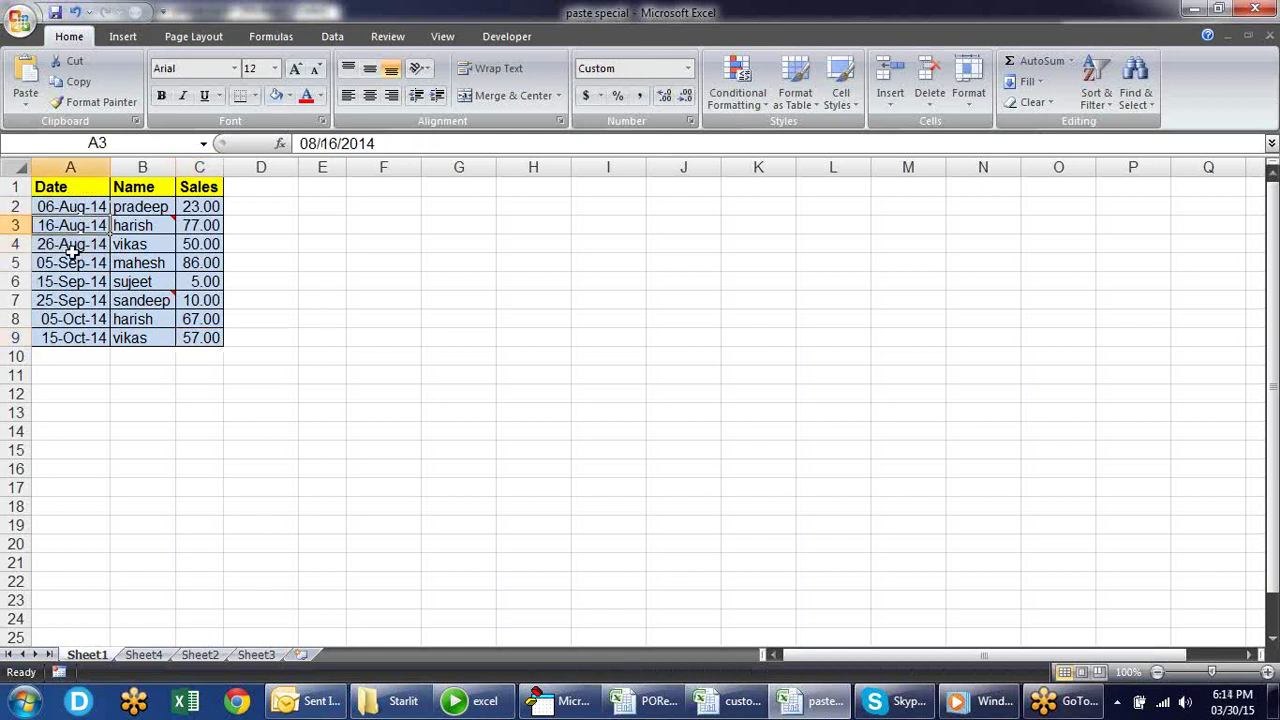
click(72, 250)
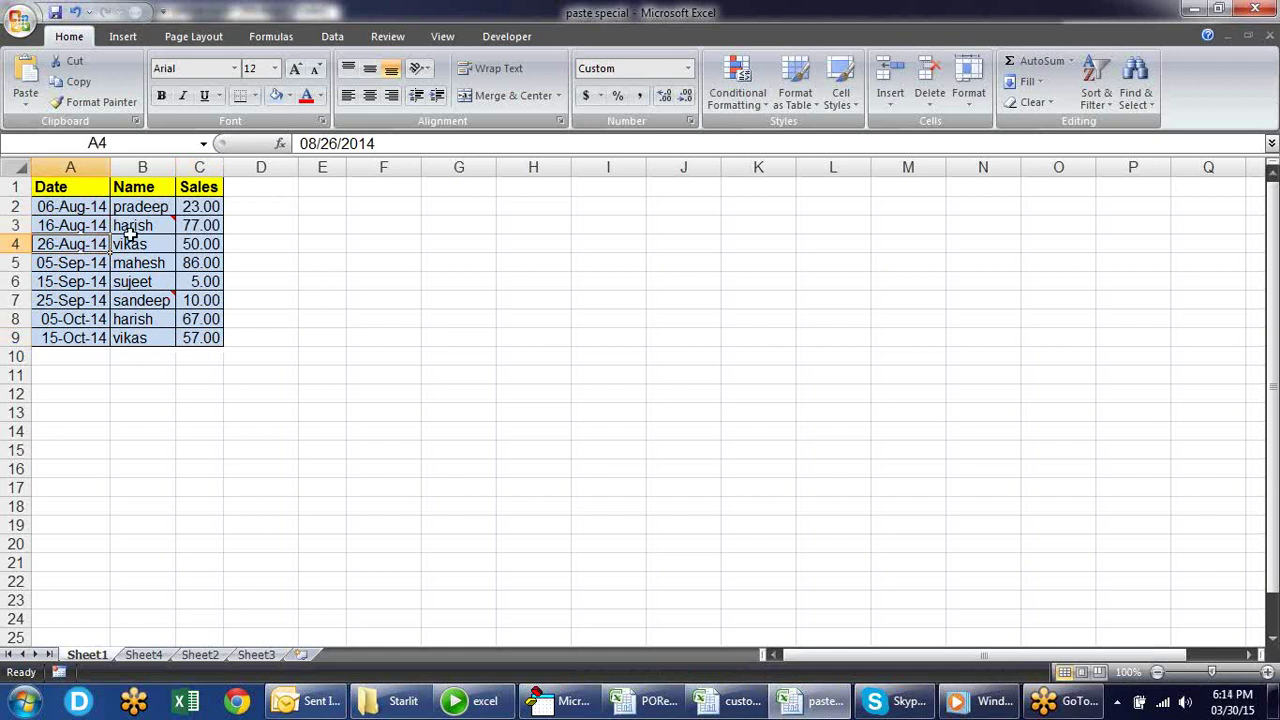
click(135, 222)
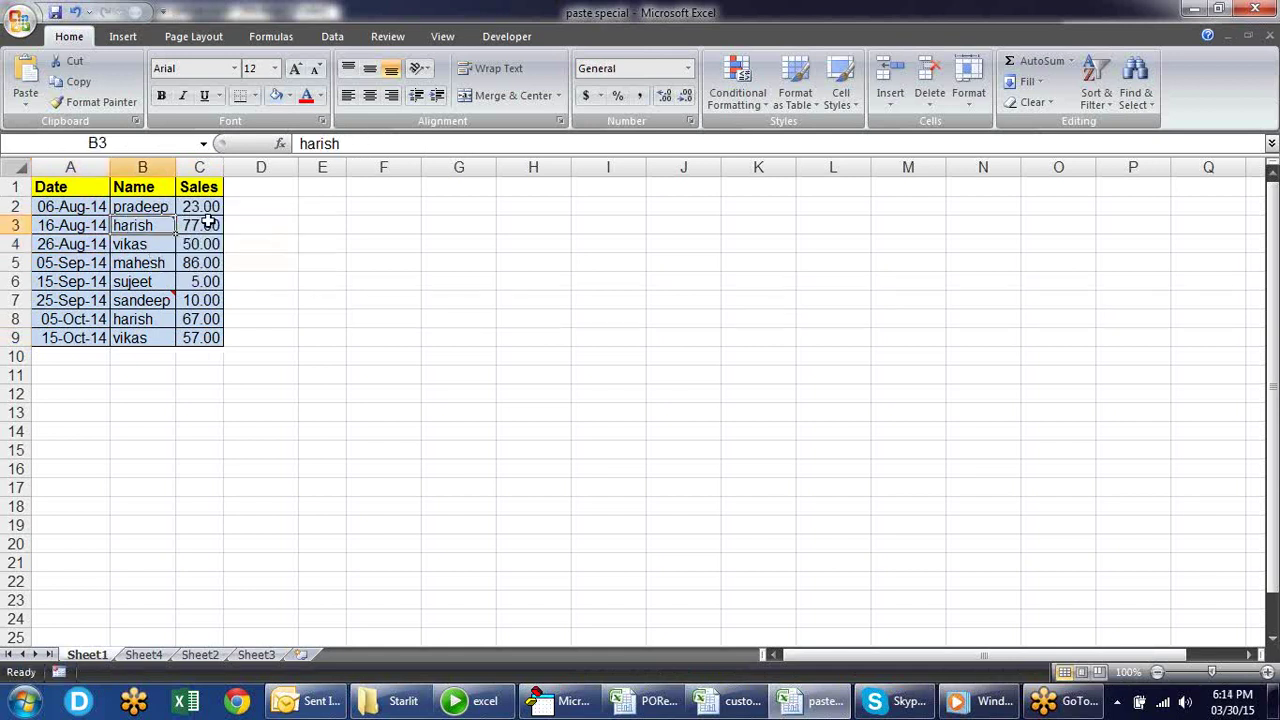
click(208, 225)
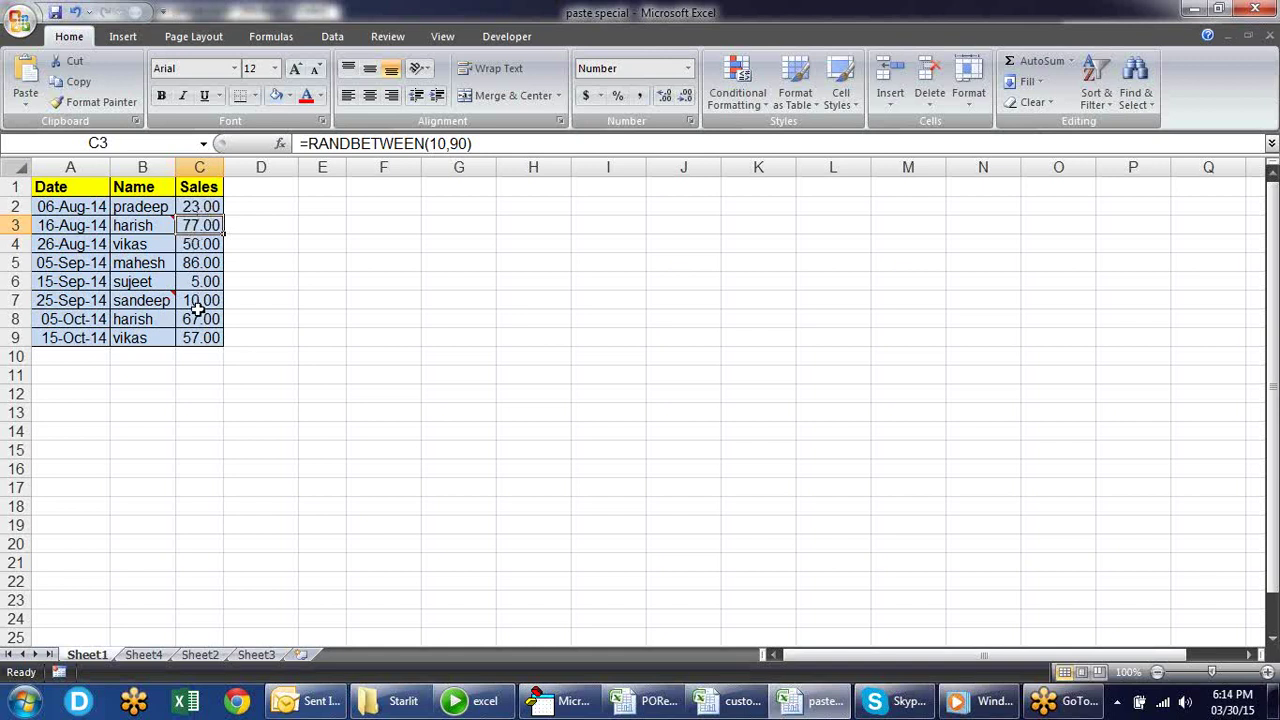
Step: Review the 10 and 90 bounds in C3's formula and re-enter it unchanged
click(405, 144)
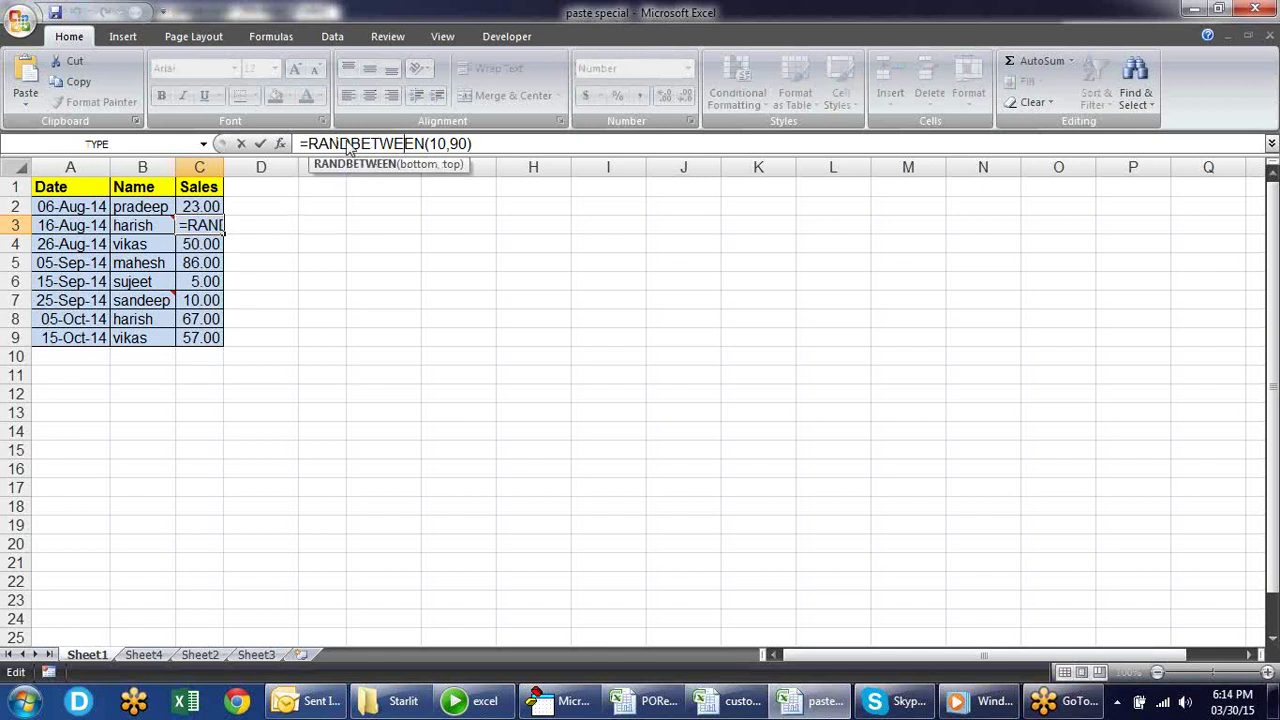
double_click(440, 144)
drag(452, 144, 463, 145)
click(456, 144)
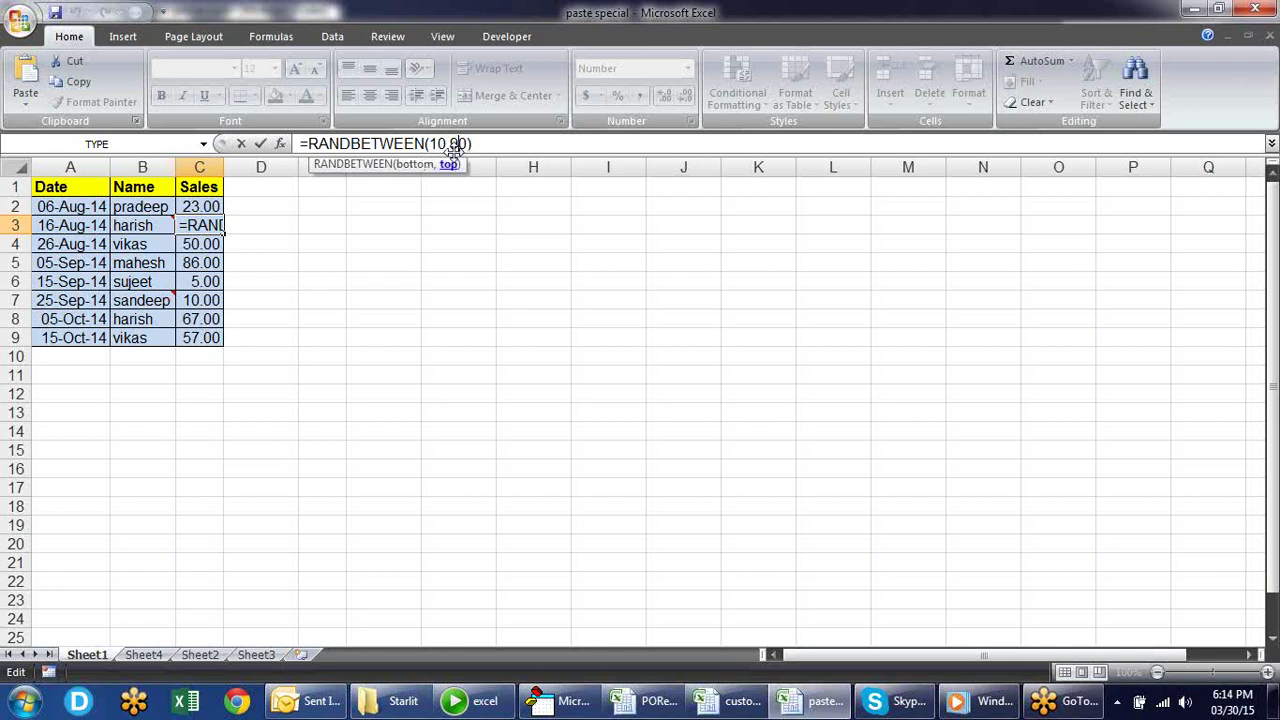
key(ctrl+Return)
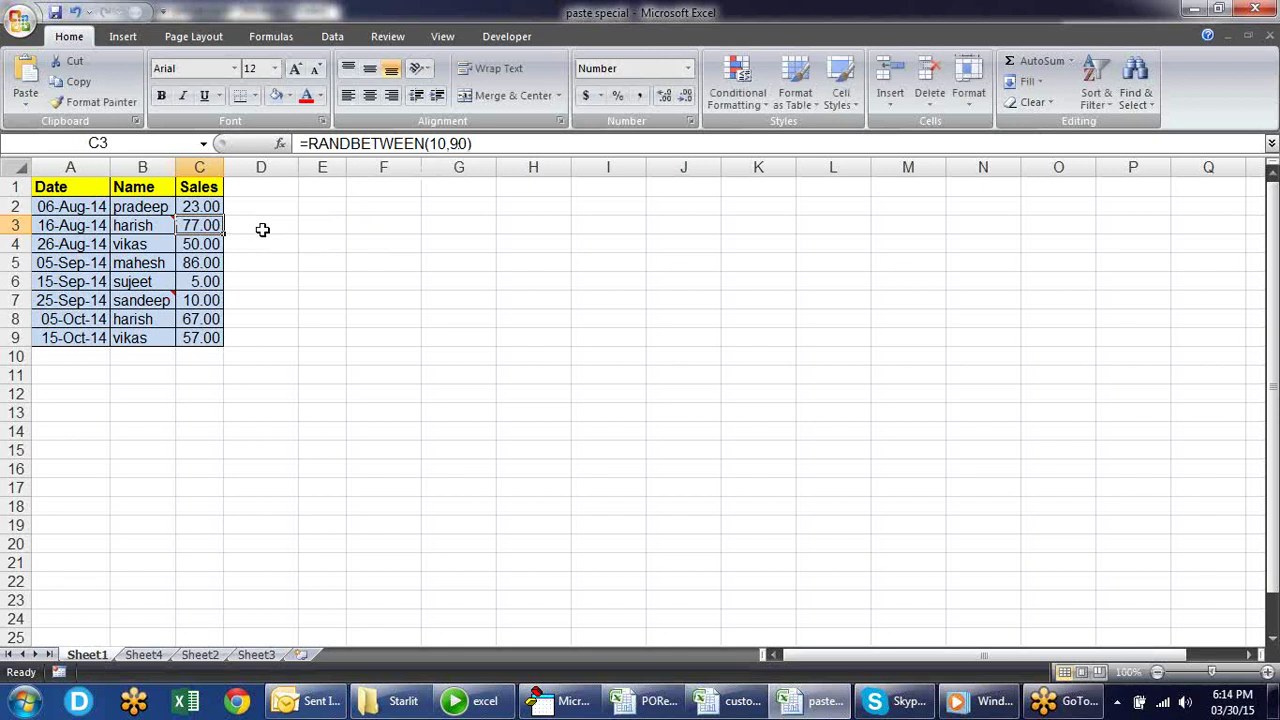
Step: Enter test text 'df' in E3 and E4, then delete both entries
click(330, 230)
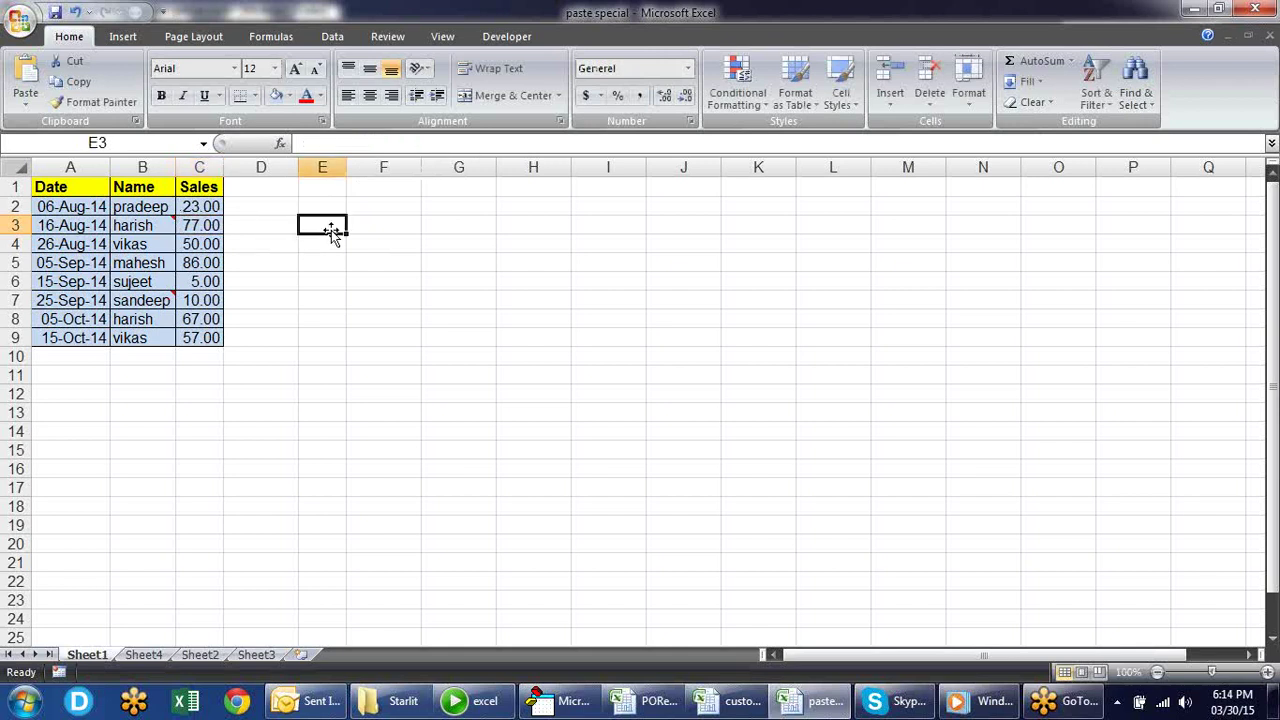
text(df)
key(Return)
text(df)
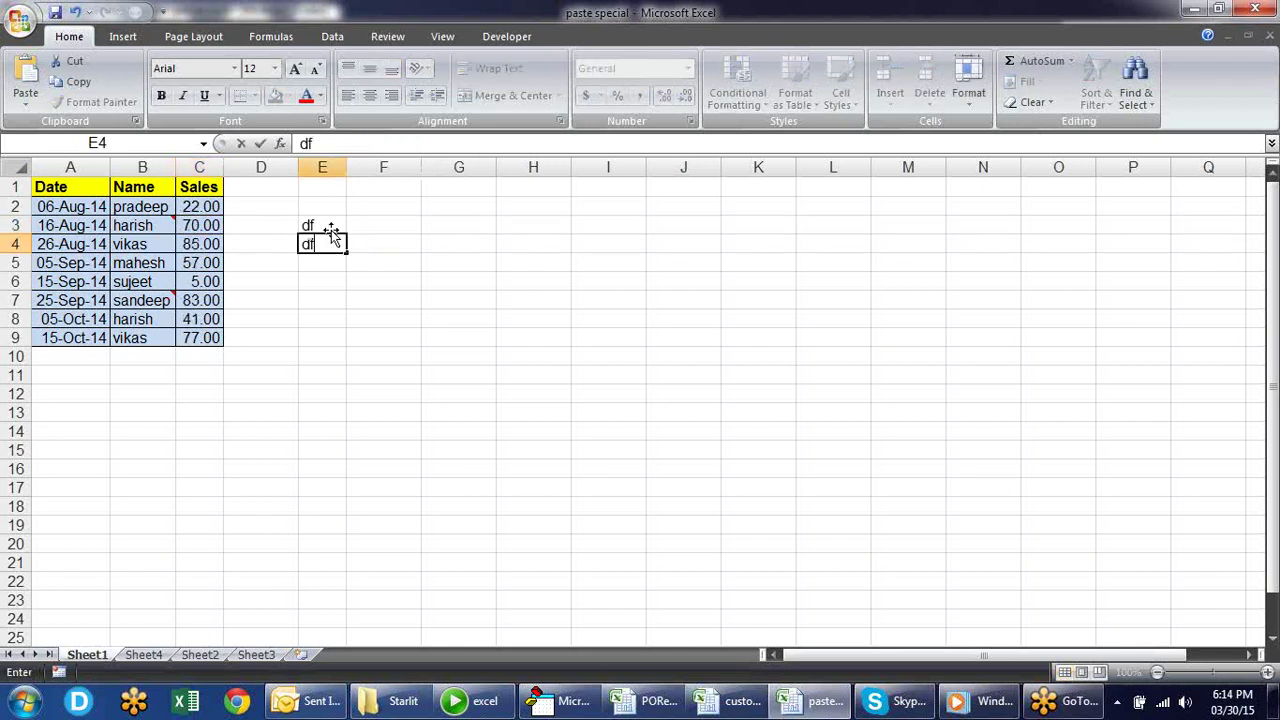
key(Return)
drag(332, 228, 330, 244)
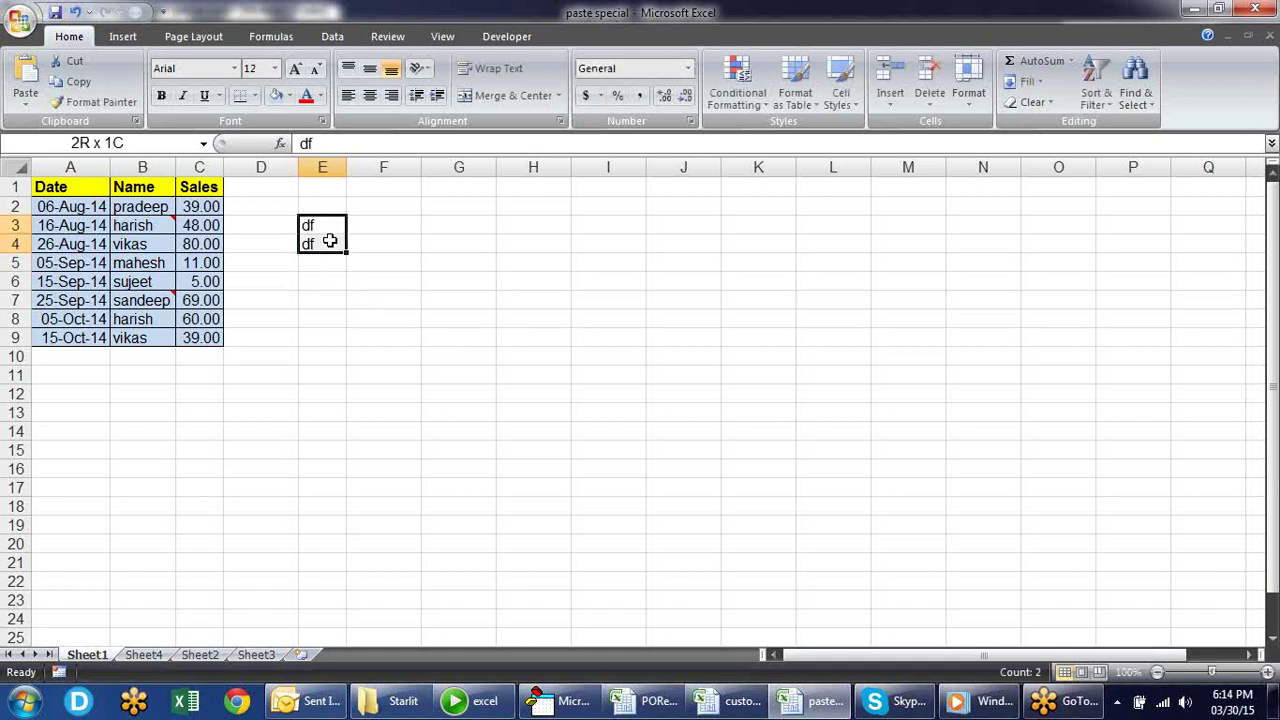
key(Delete)
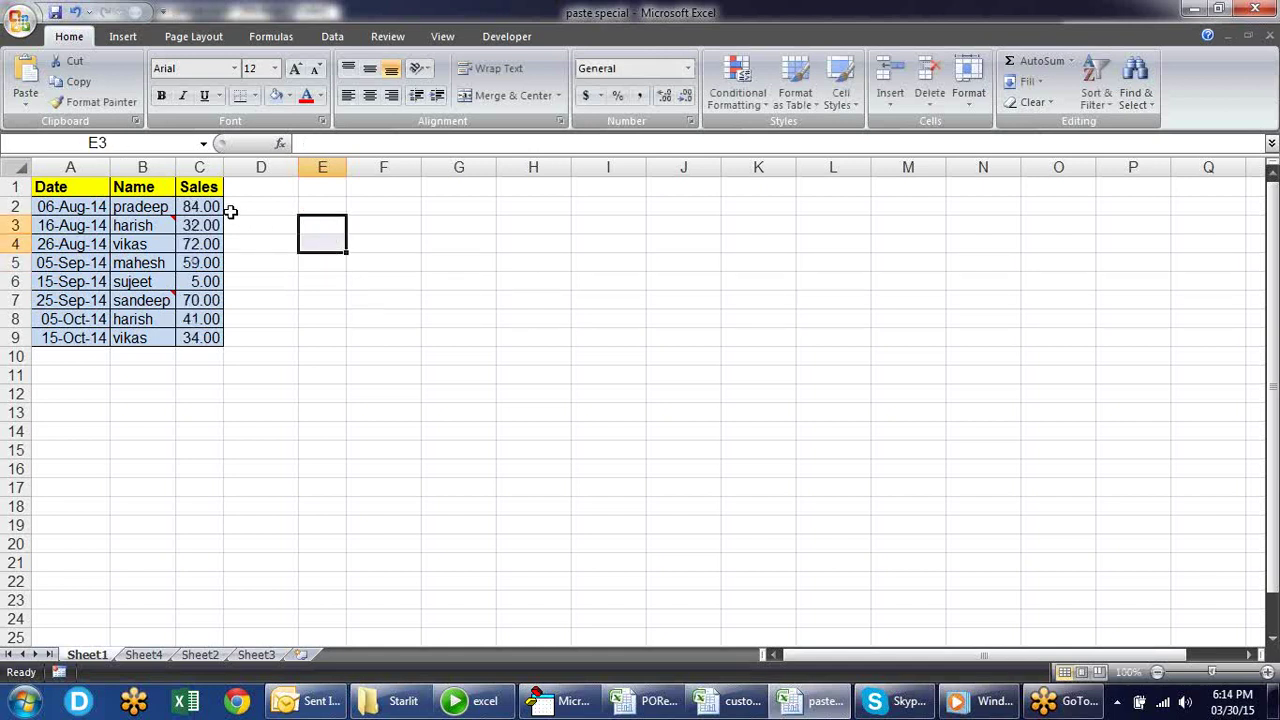
Step: Check the recalculated Sales values and select the whole table A1:C9
click(234, 206)
drag(214, 207, 200, 341)
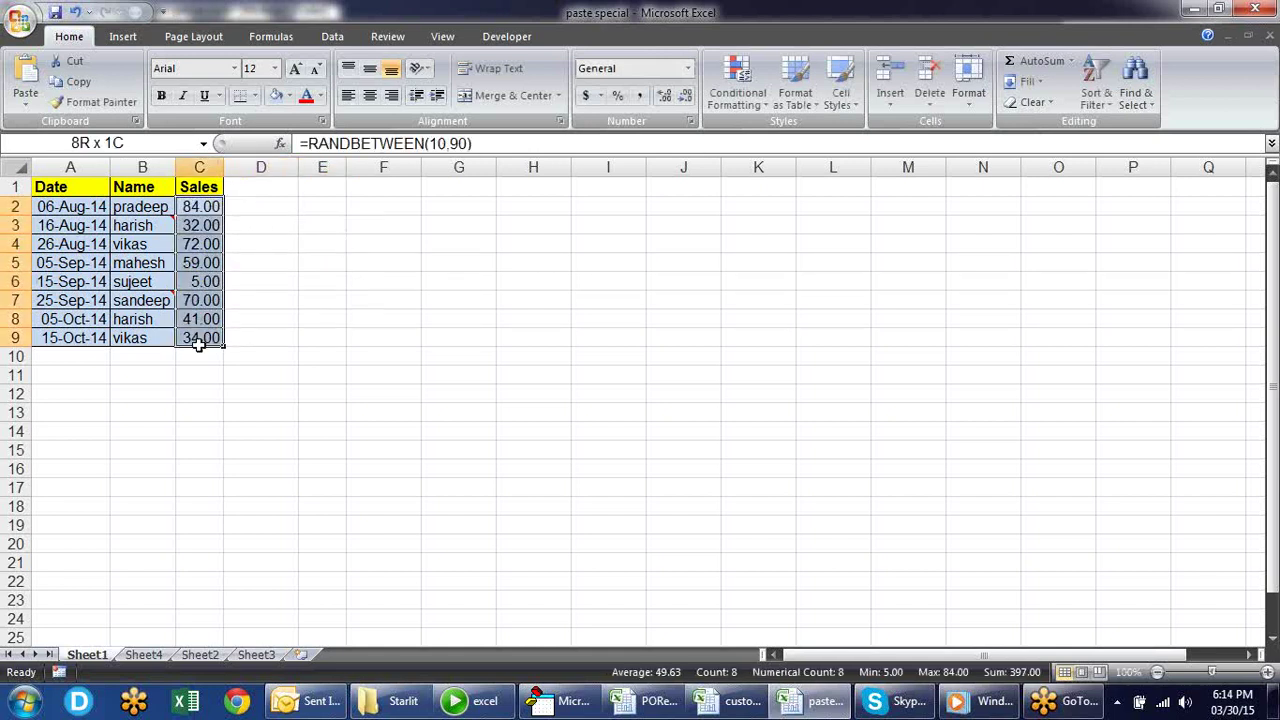
click(250, 230)
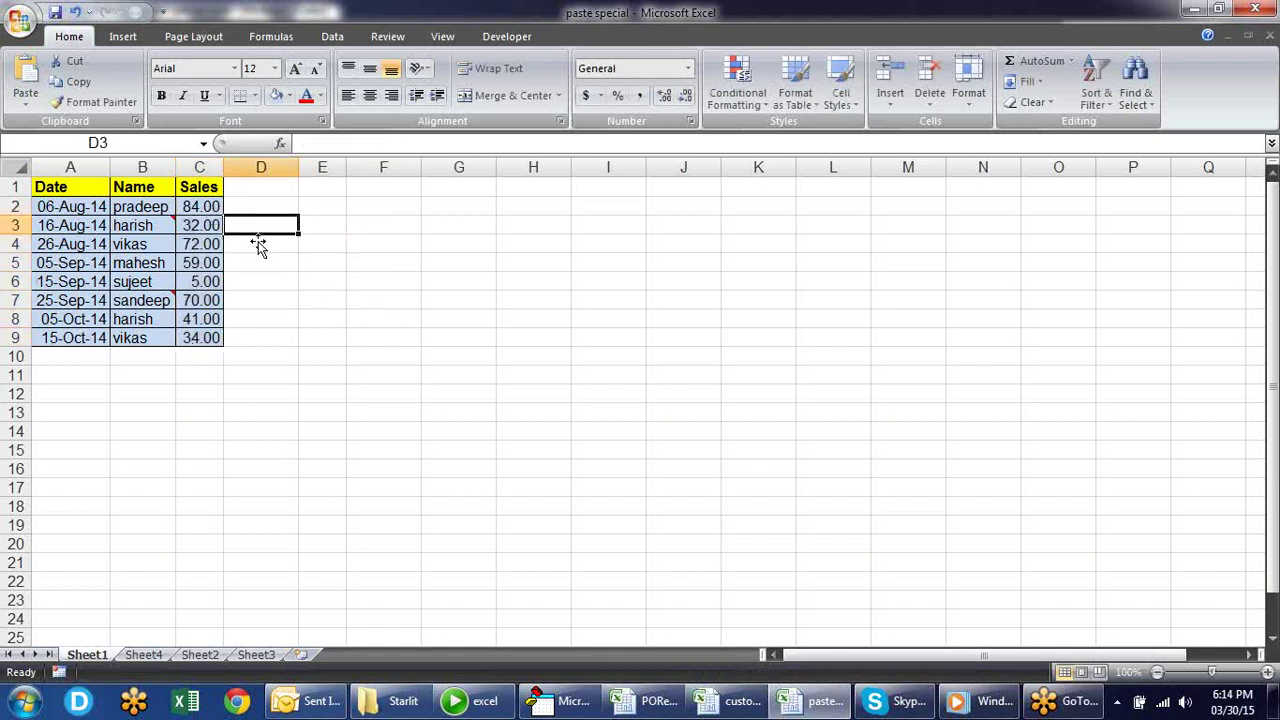
drag(208, 205, 207, 318)
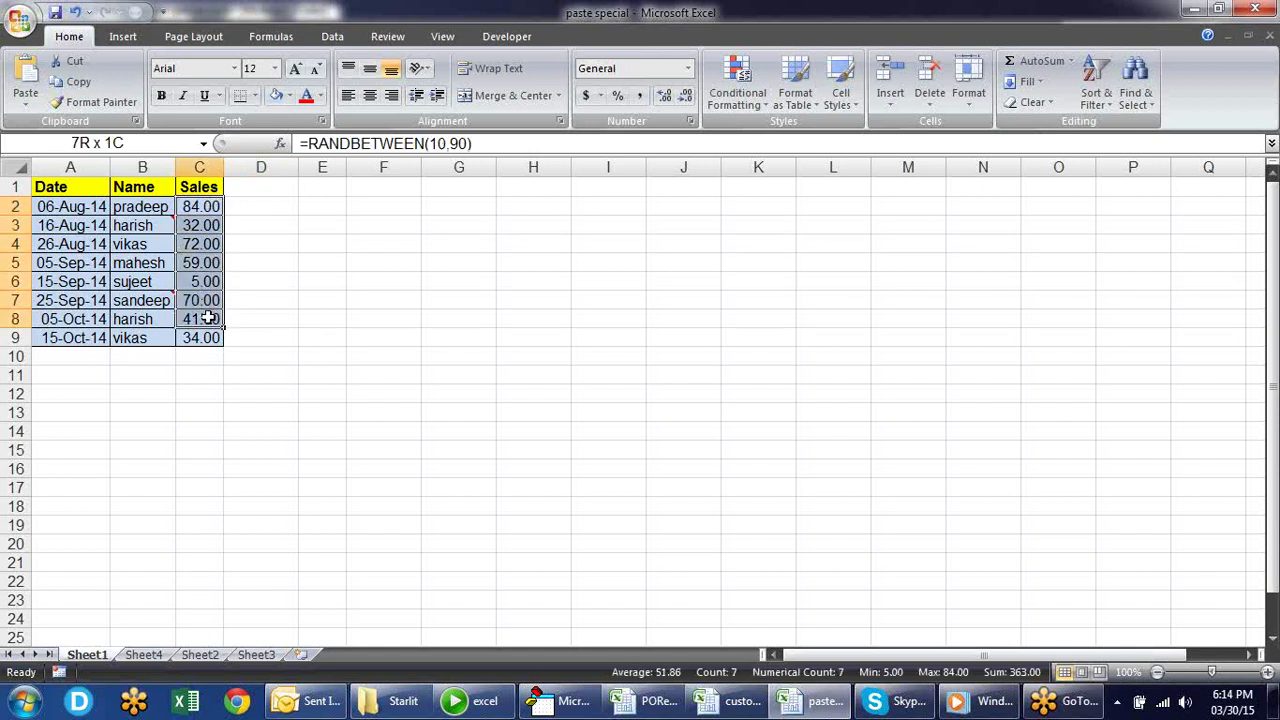
click(283, 300)
click(200, 263)
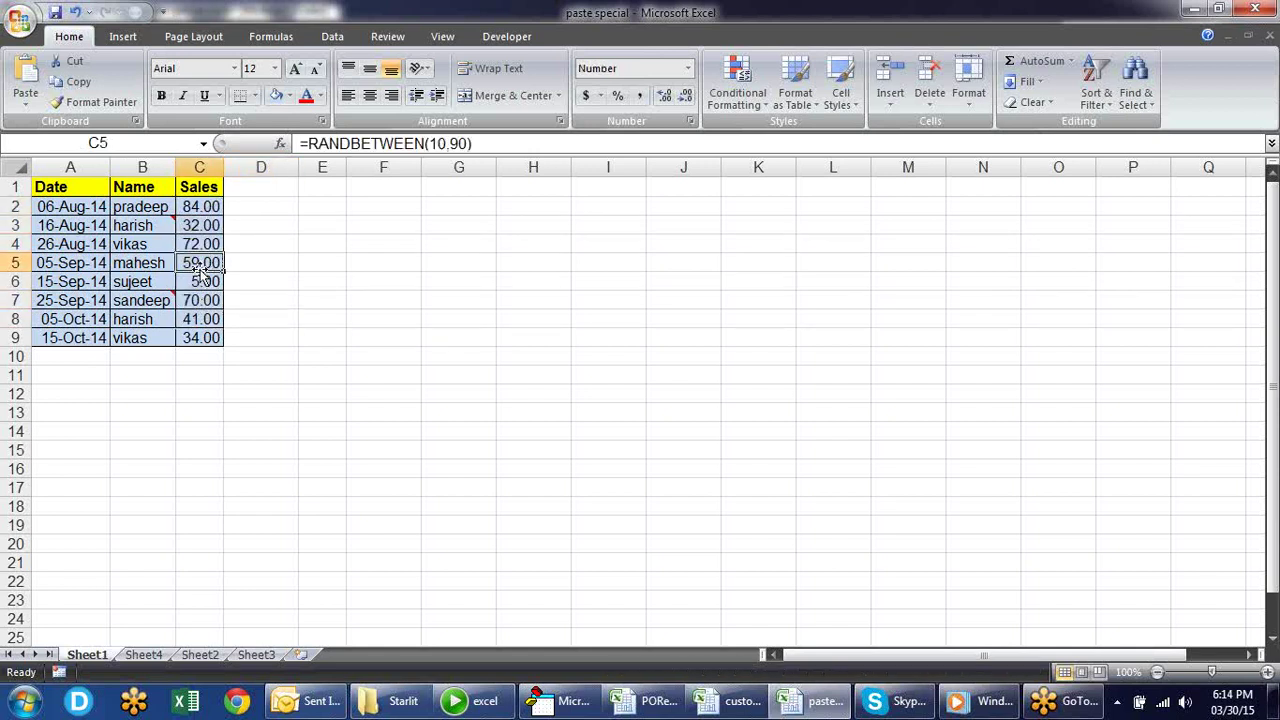
click(85, 226)
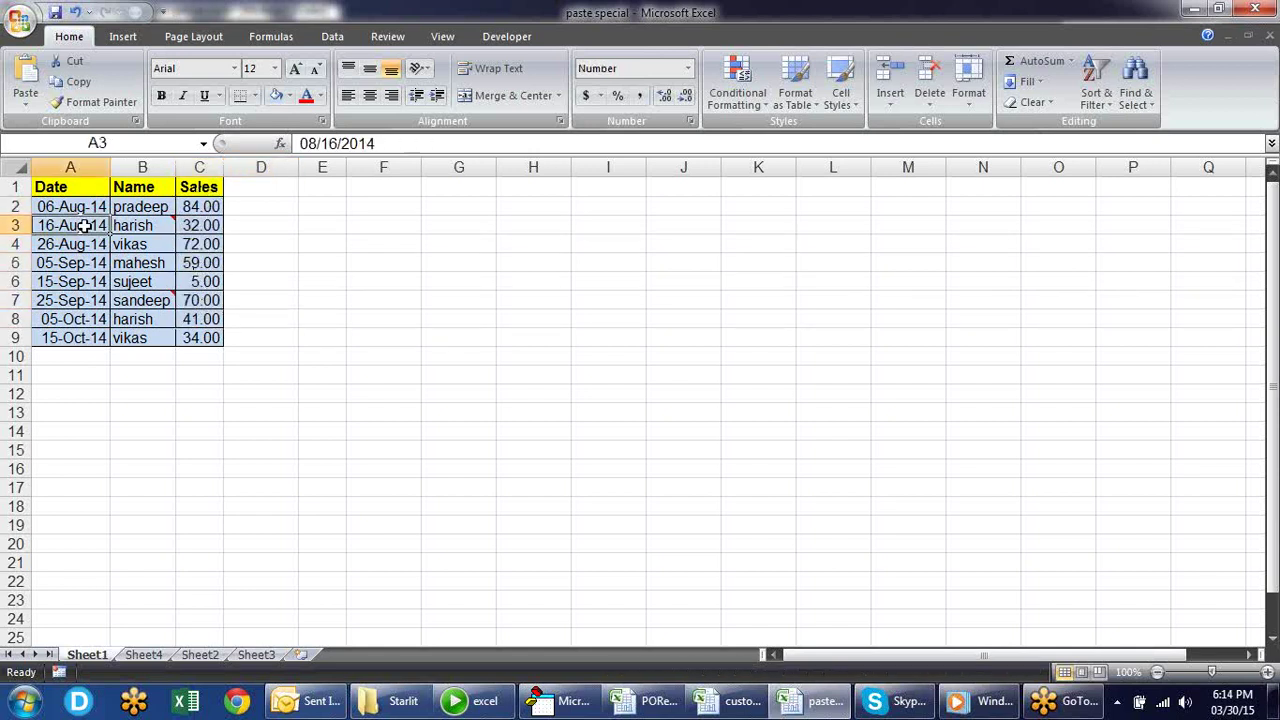
click(150, 246)
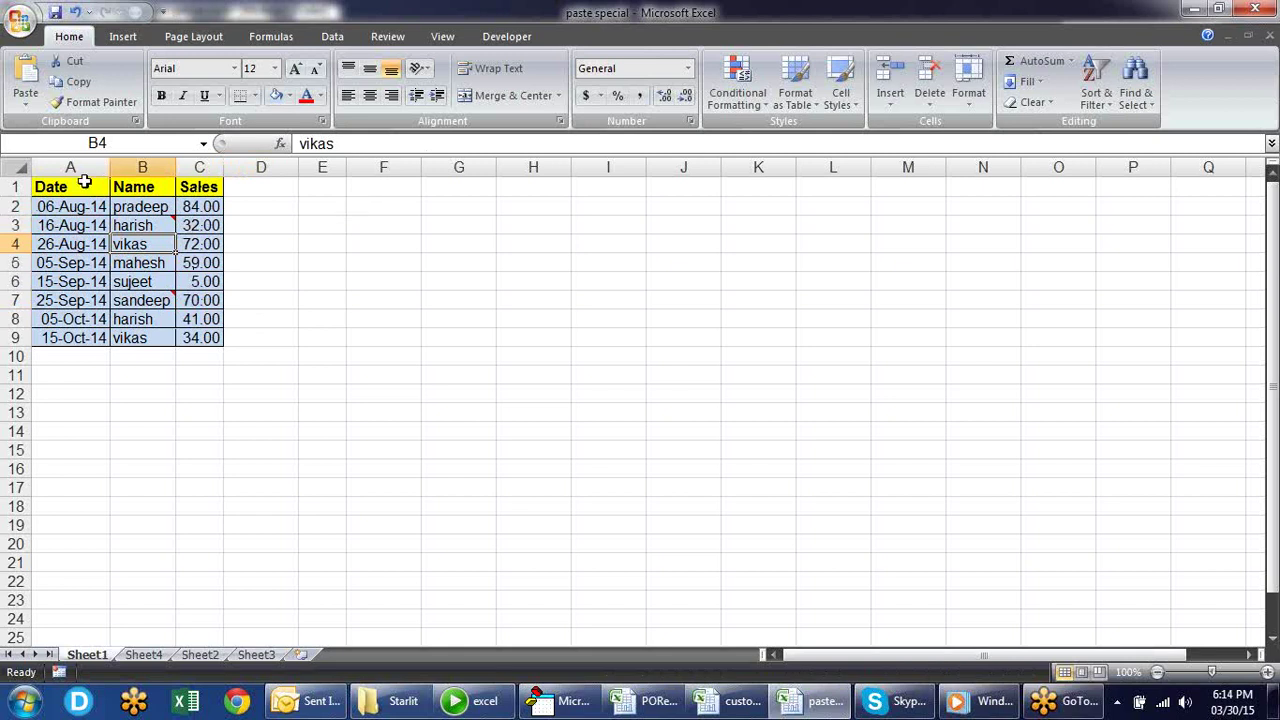
drag(85, 183, 200, 338)
Step: Copy A1:C9 and paste it as values only at G1
key(ctrl+c)
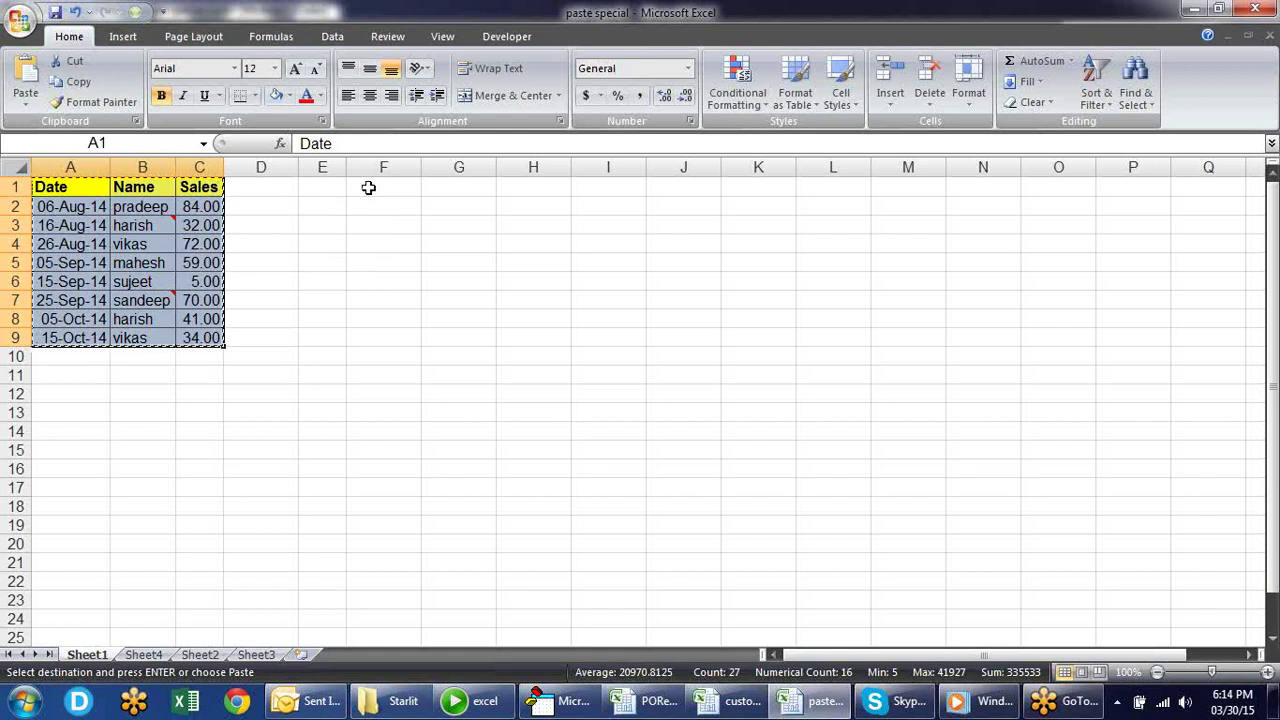
right_click(457, 187)
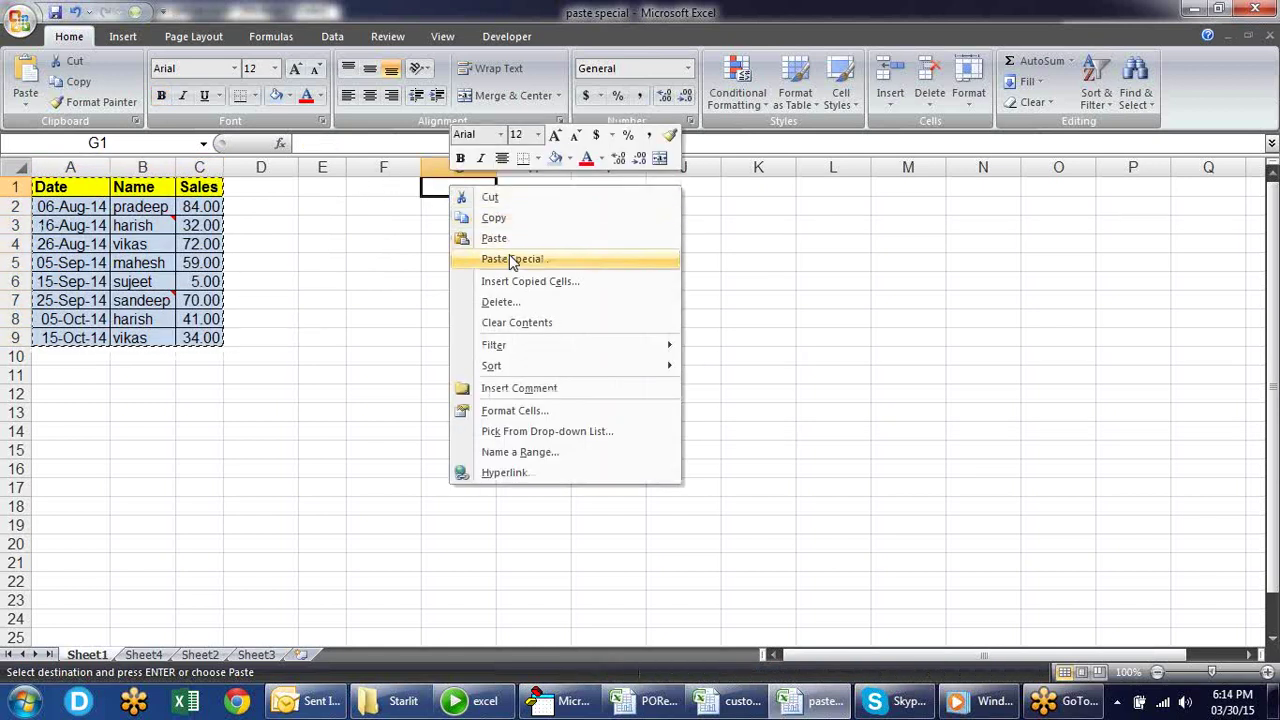
click(512, 258)
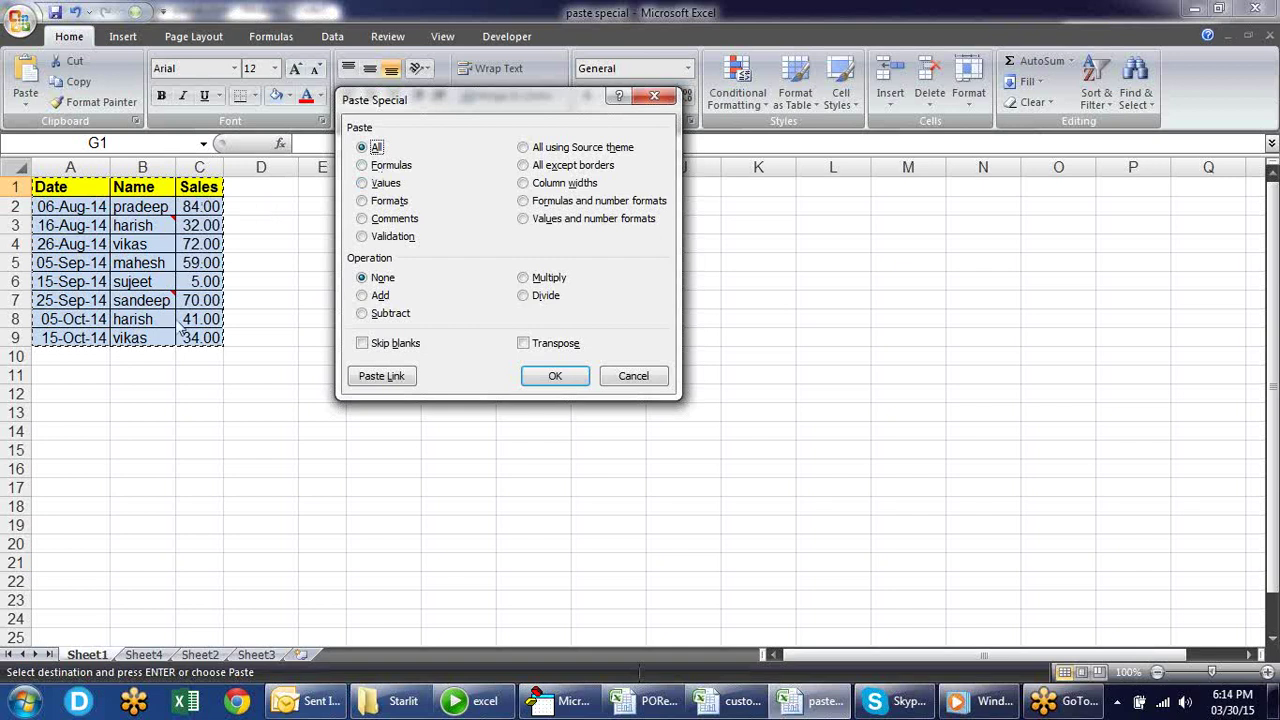
click(372, 183)
click(560, 375)
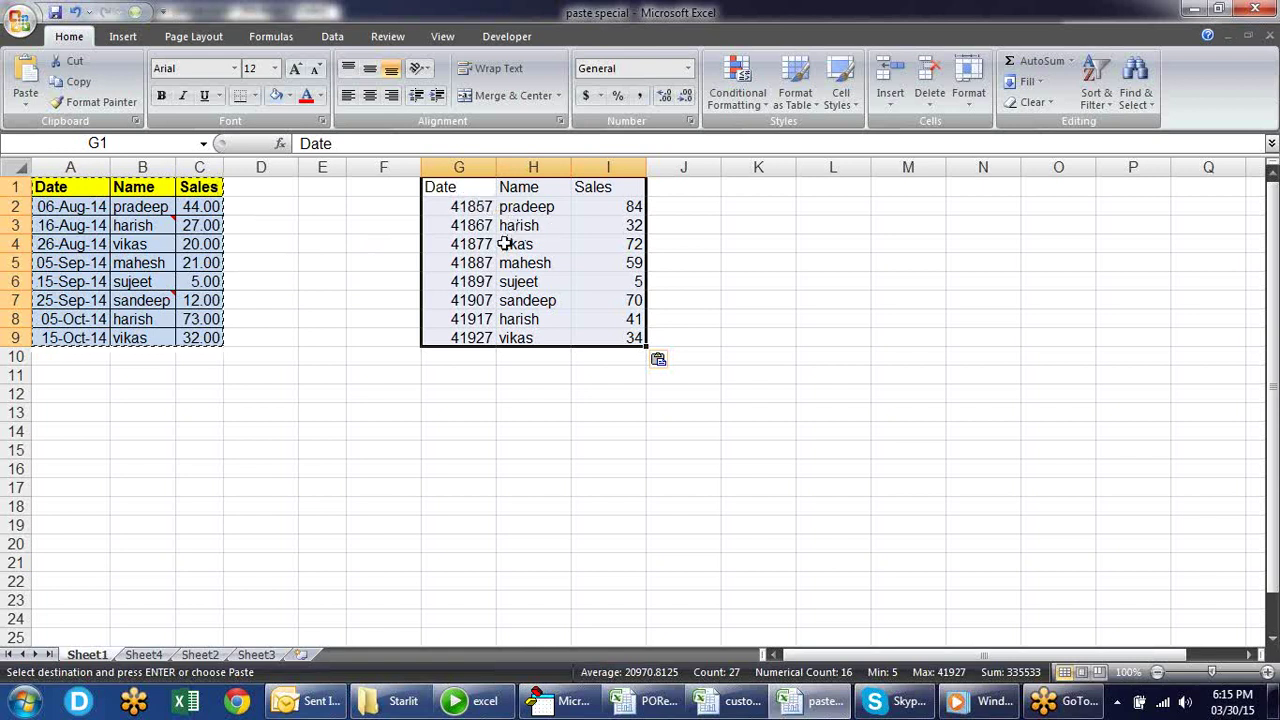
Step: Inspect the pasted serial dates and sales values, then select the copy in G1:I9
click(470, 206)
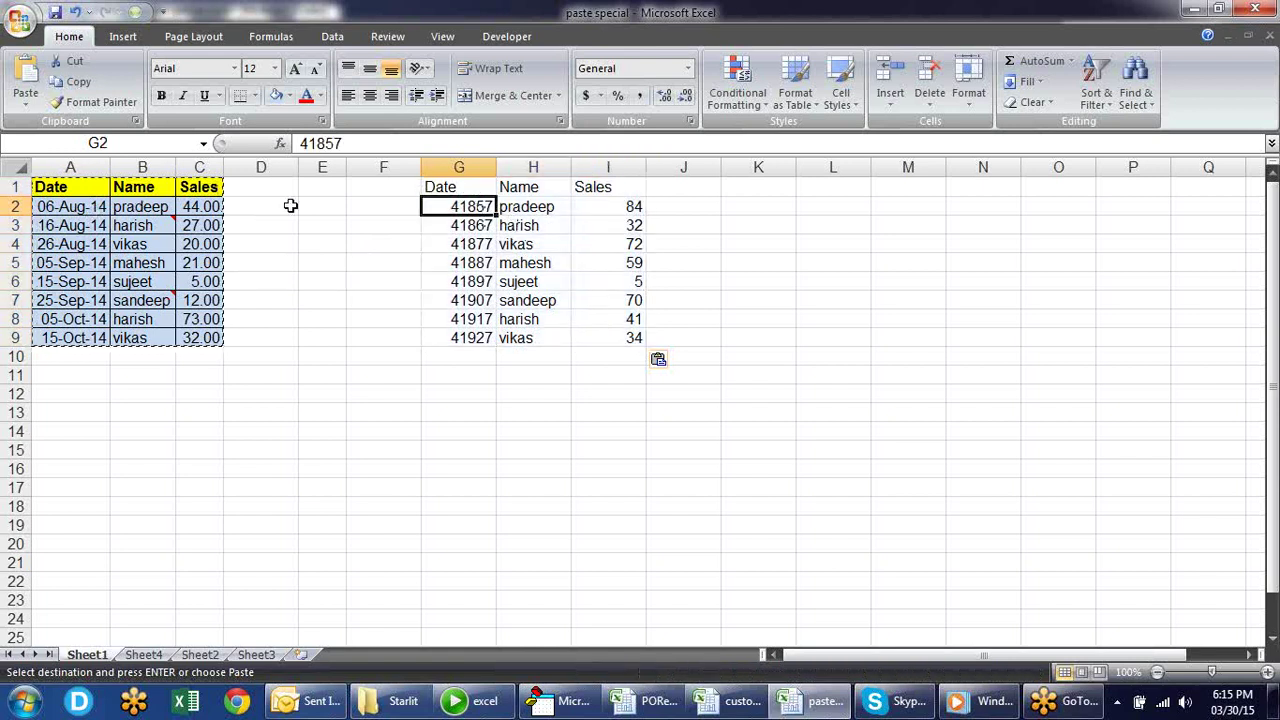
click(618, 207)
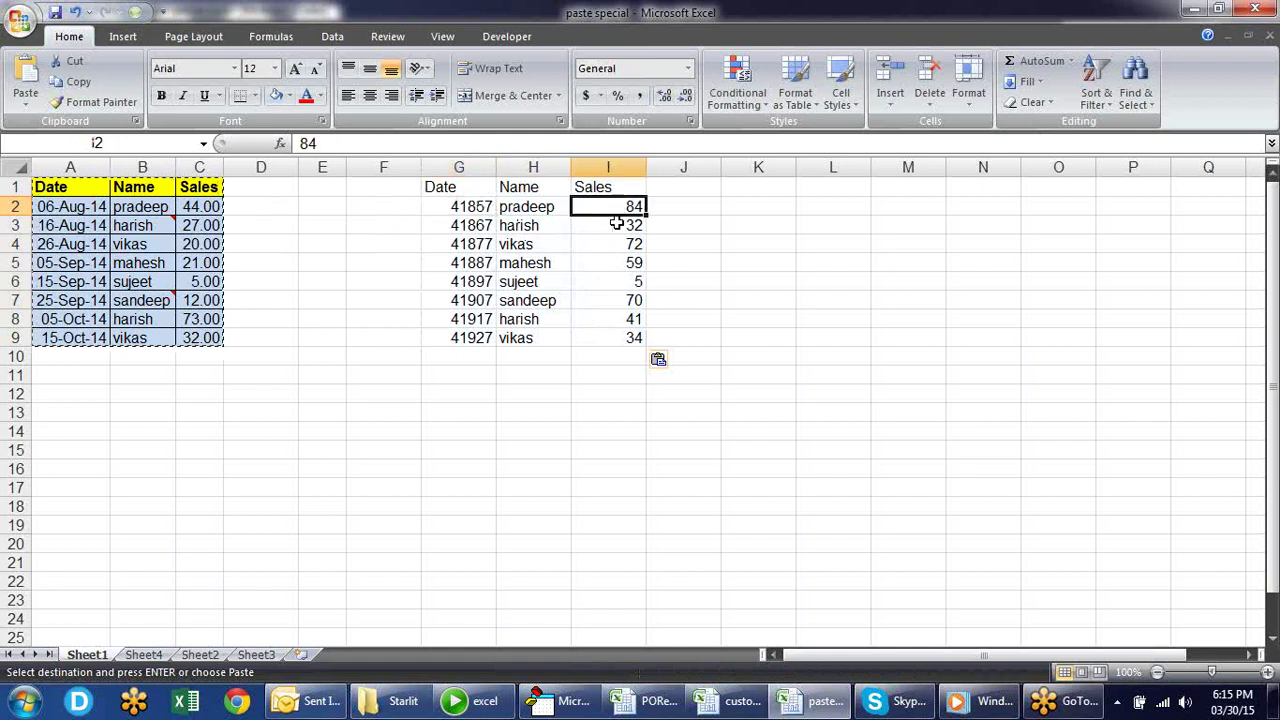
click(630, 244)
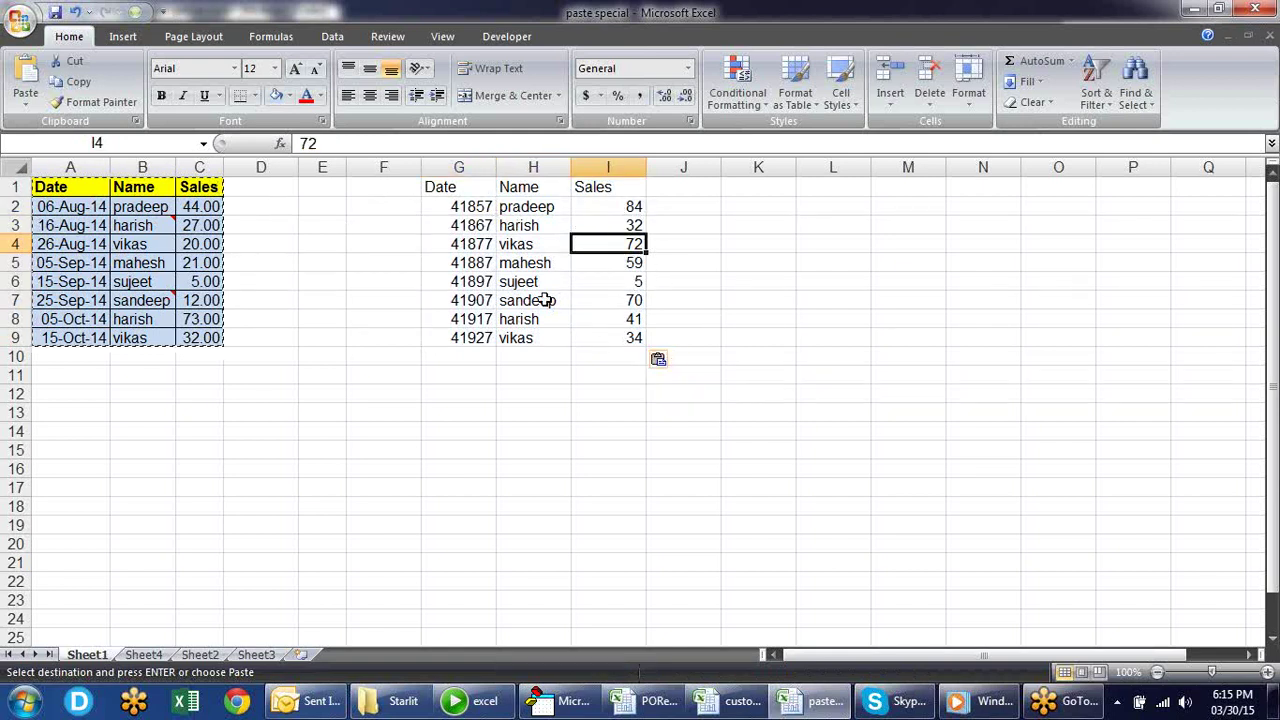
mouse_move(444, 190)
mouse_down()
mouse_move(558, 250)
mouse_move(603, 337)
mouse_up()
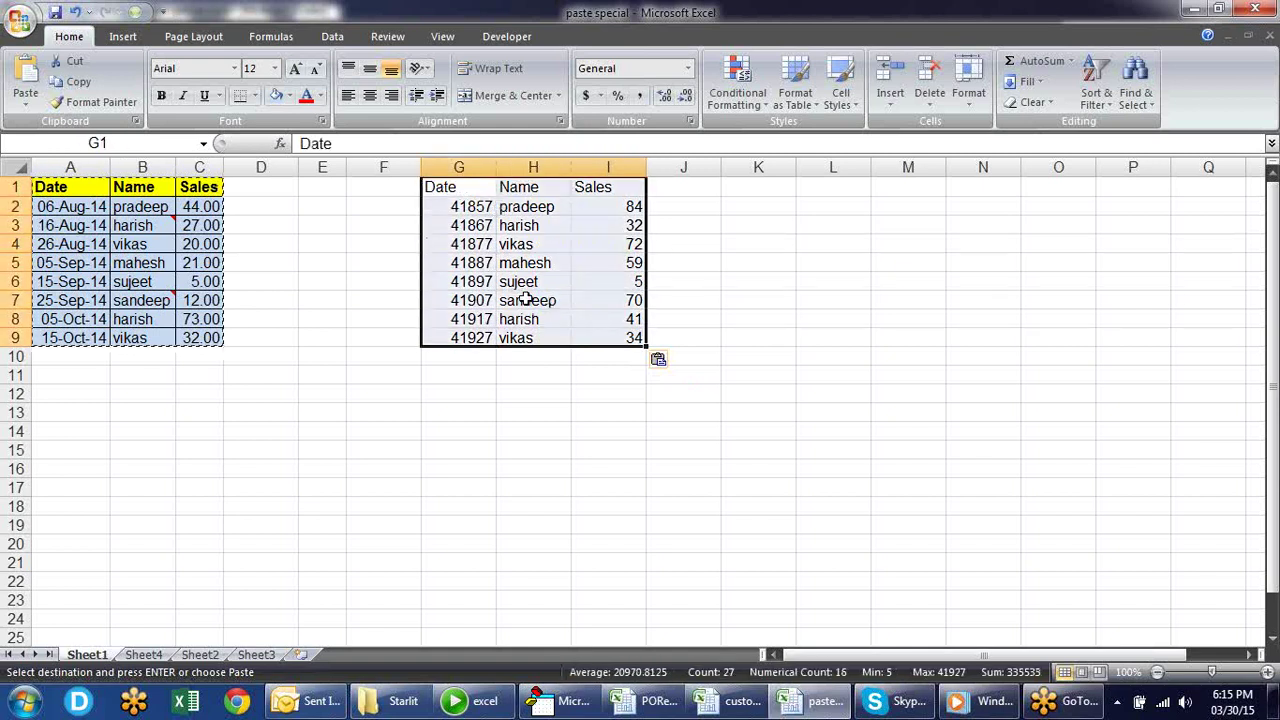
Step: Clear G1:I9, then paste A1:C9 there again as values and number formats
key(Delete)
click(436, 190)
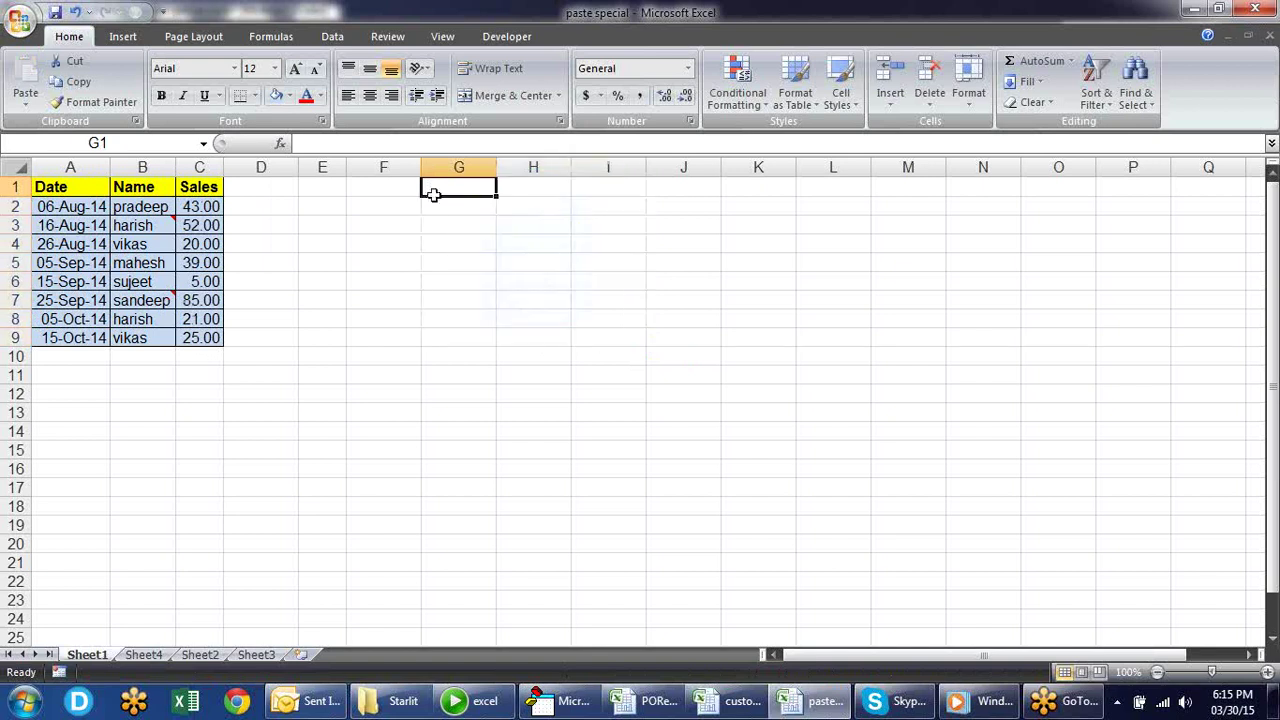
mouse_move(90, 188)
mouse_down()
mouse_move(190, 319)
mouse_move(190, 338)
mouse_up()
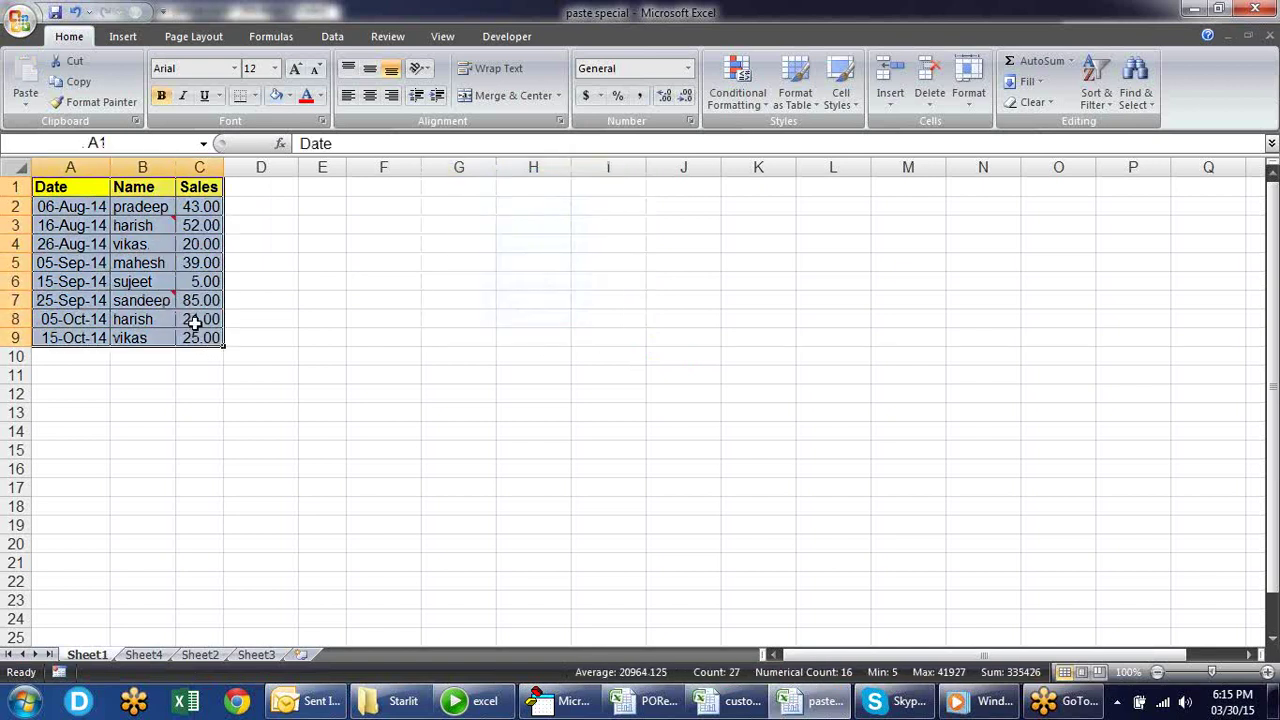
key(ctrl+c)
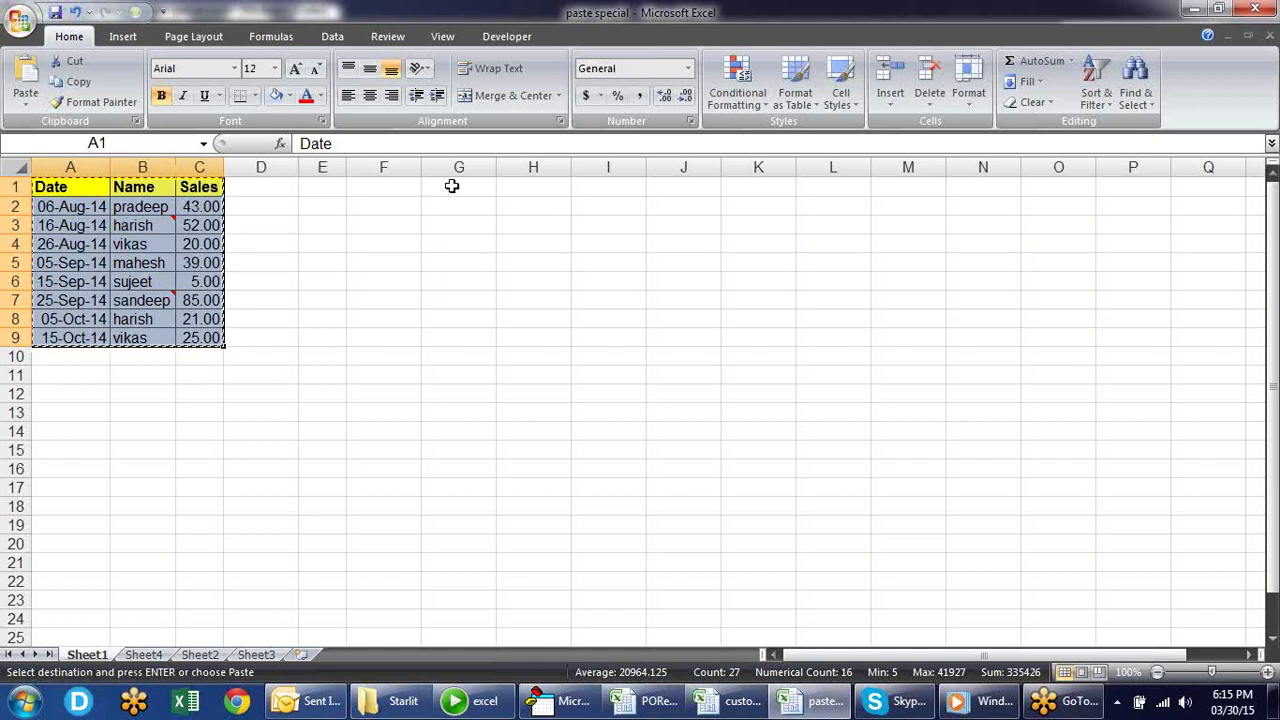
right_click(453, 187)
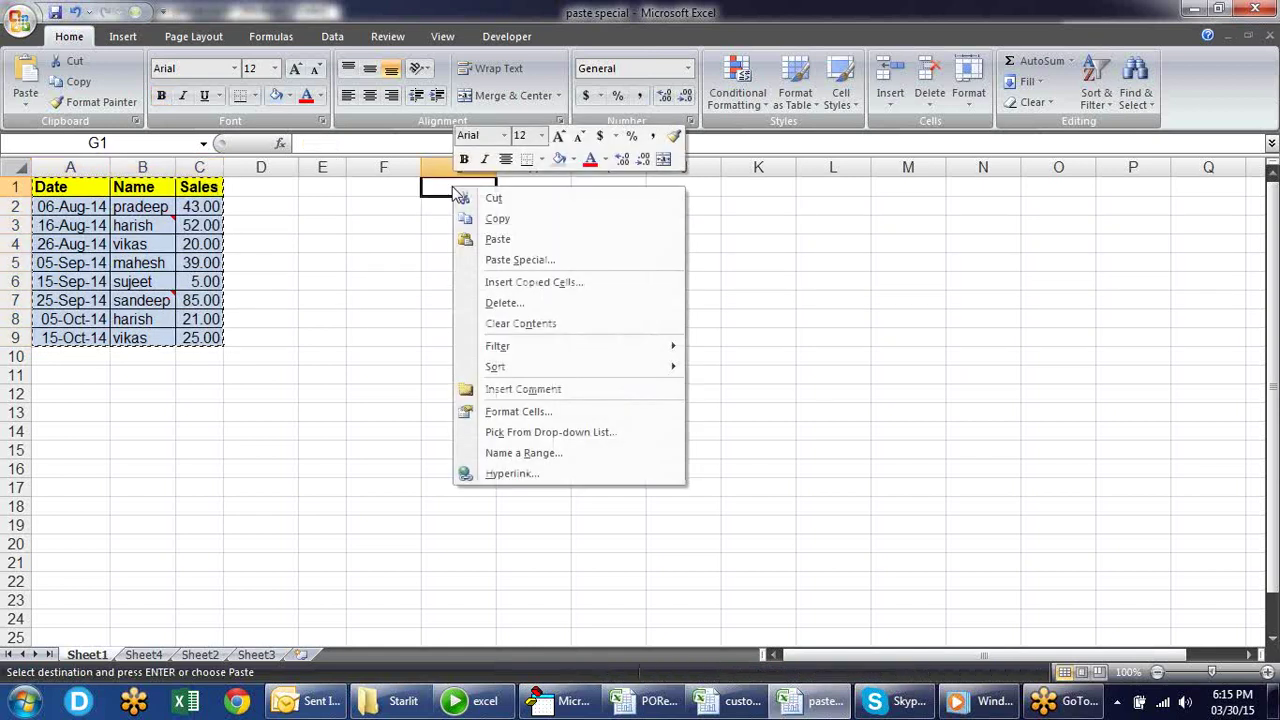
click(497, 262)
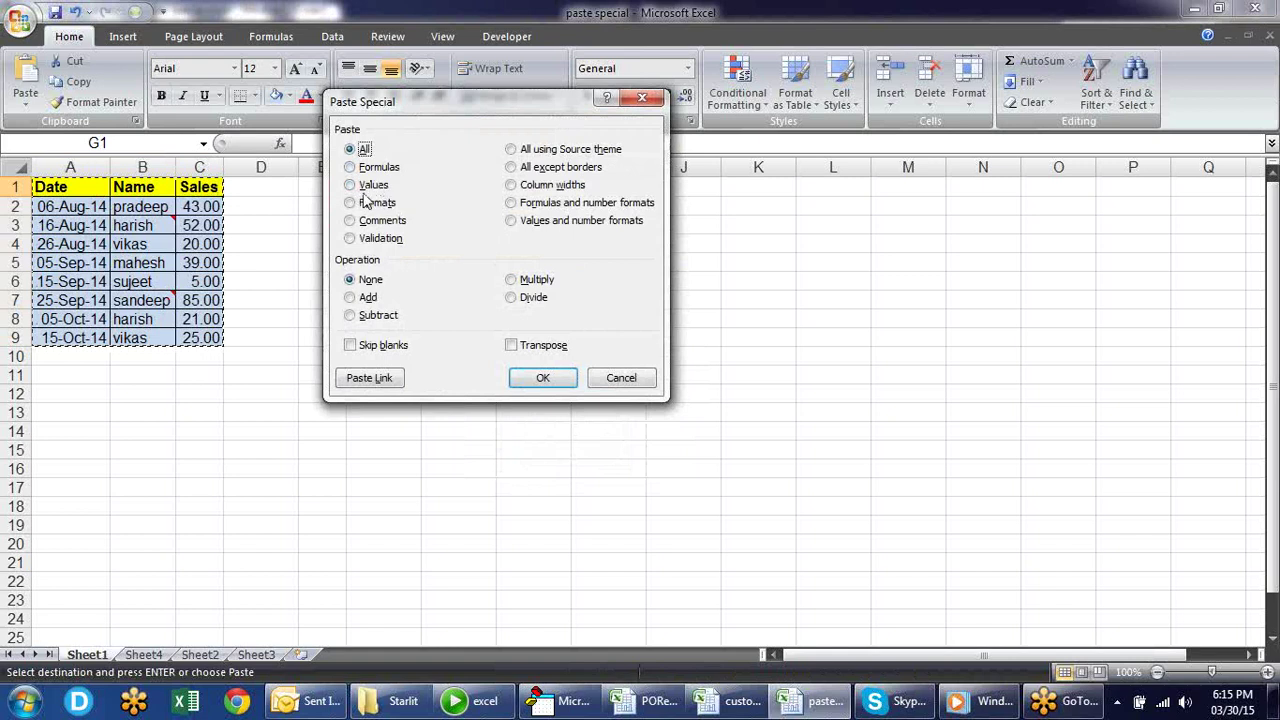
click(512, 221)
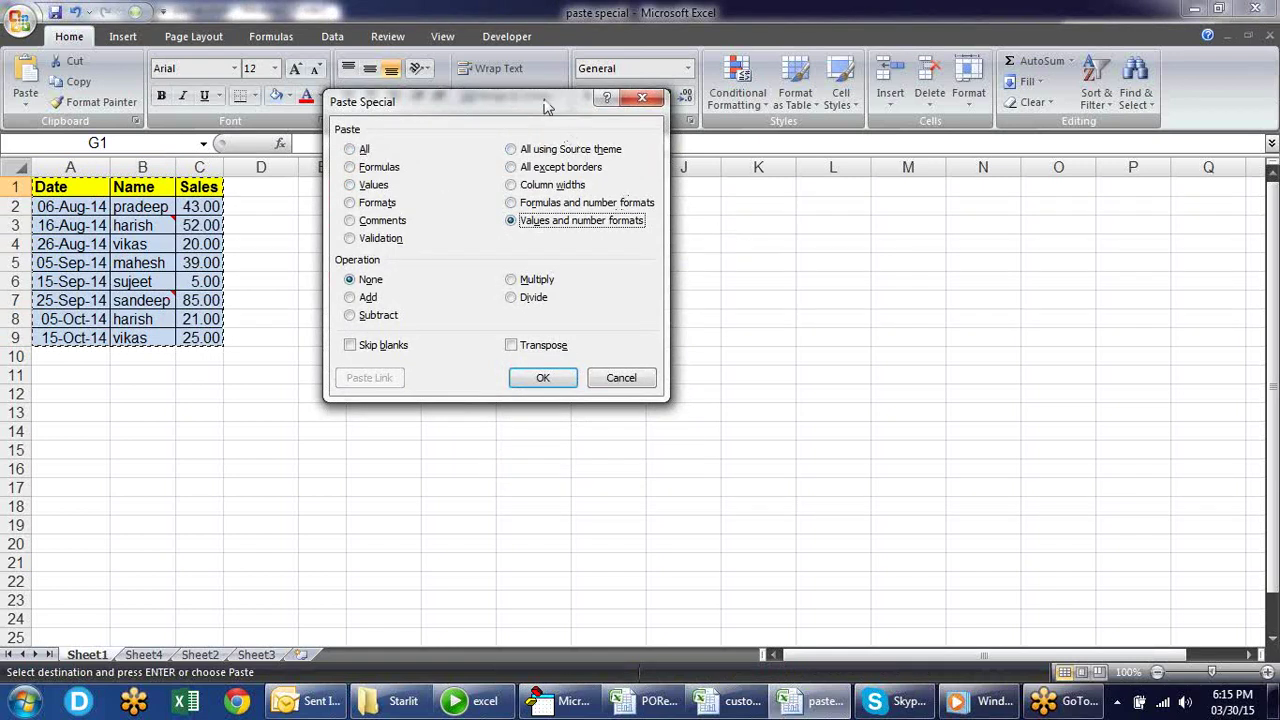
drag(537, 115, 489, 177)
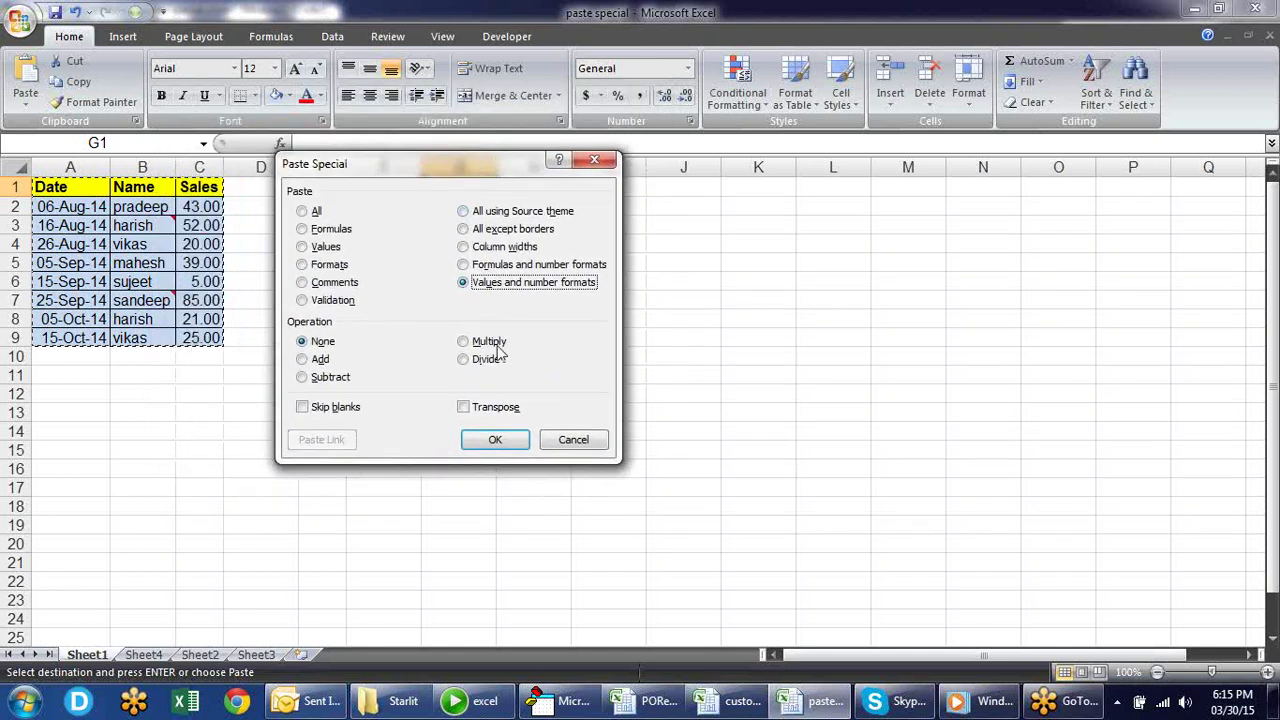
click(510, 443)
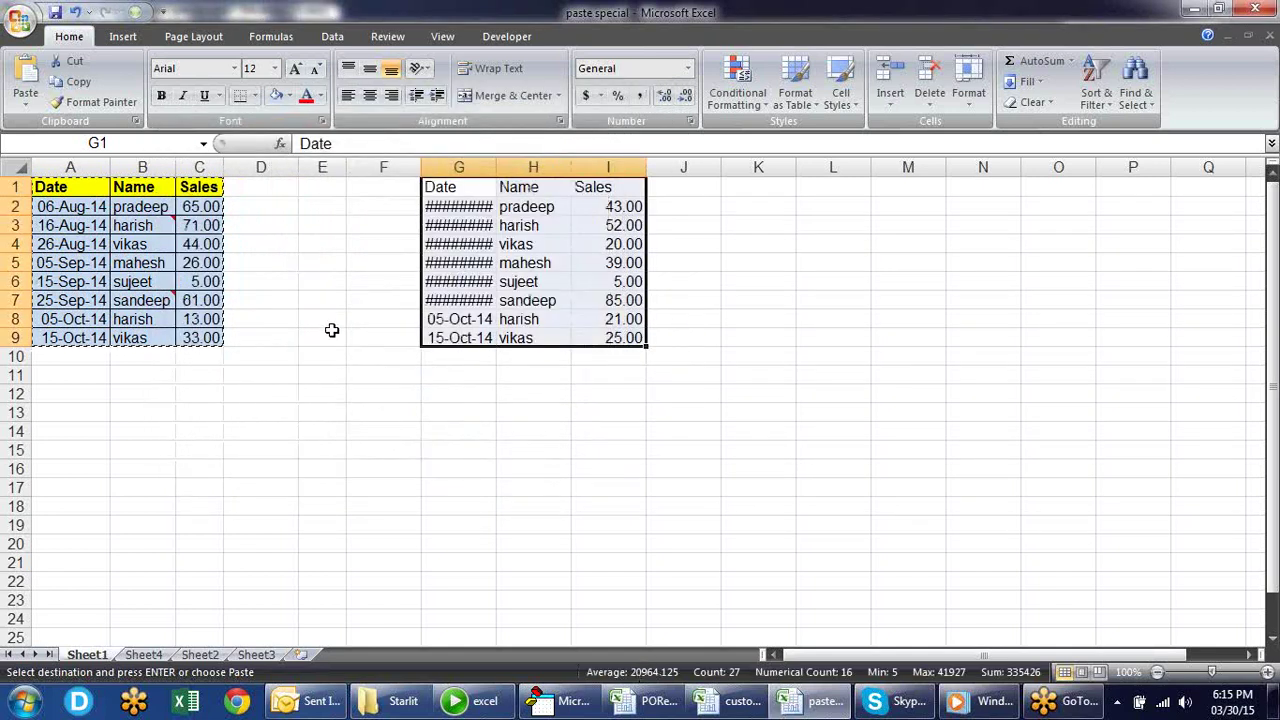
click(481, 428)
click(451, 338)
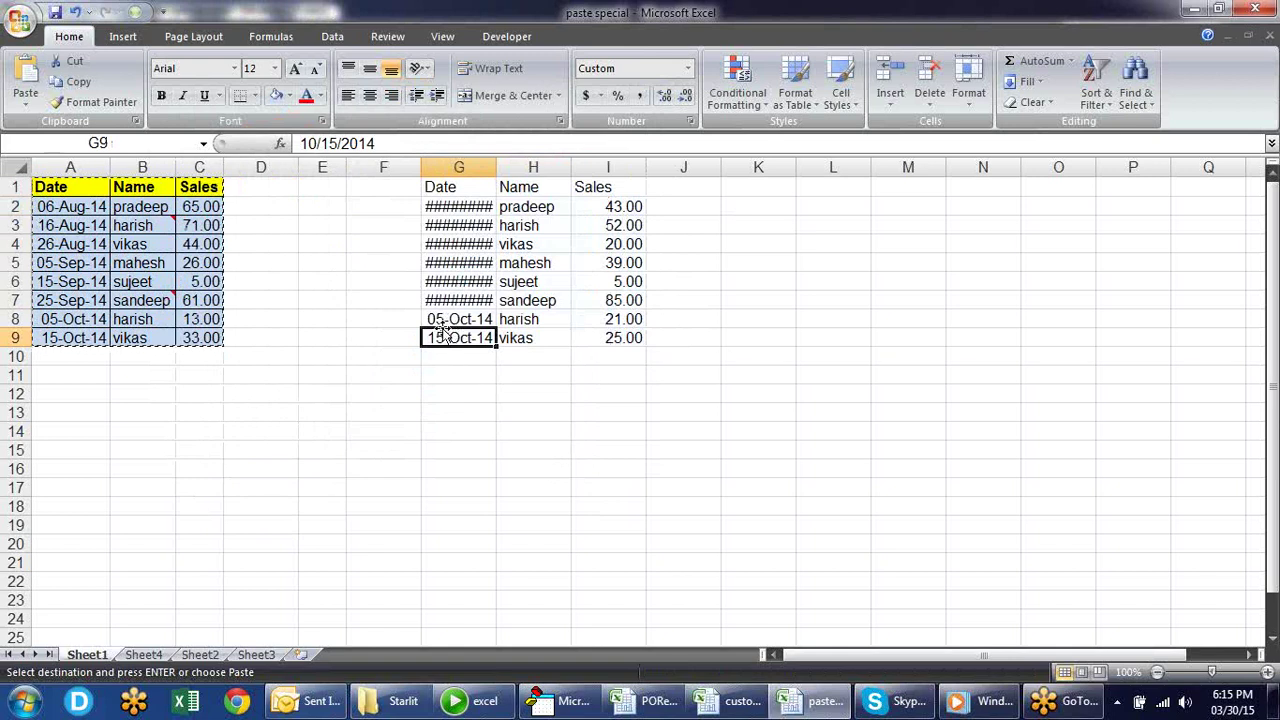
click(624, 298)
click(620, 246)
click(622, 300)
click(622, 338)
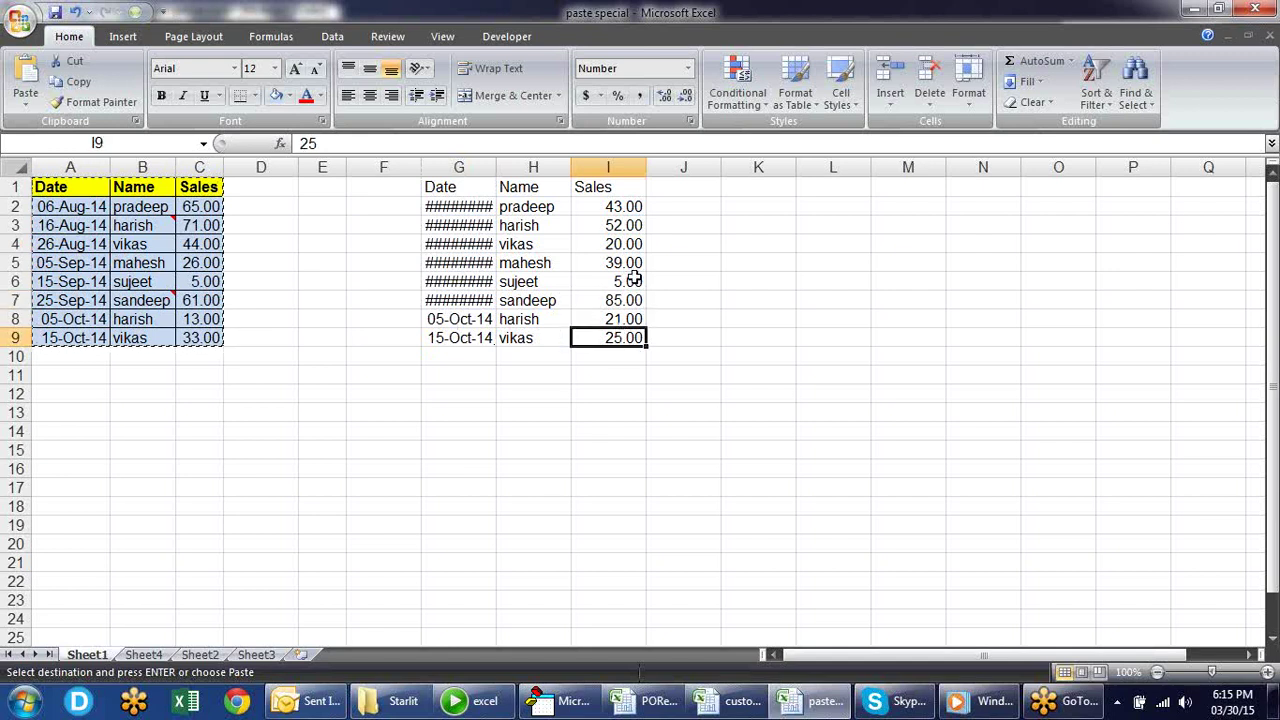
click(622, 225)
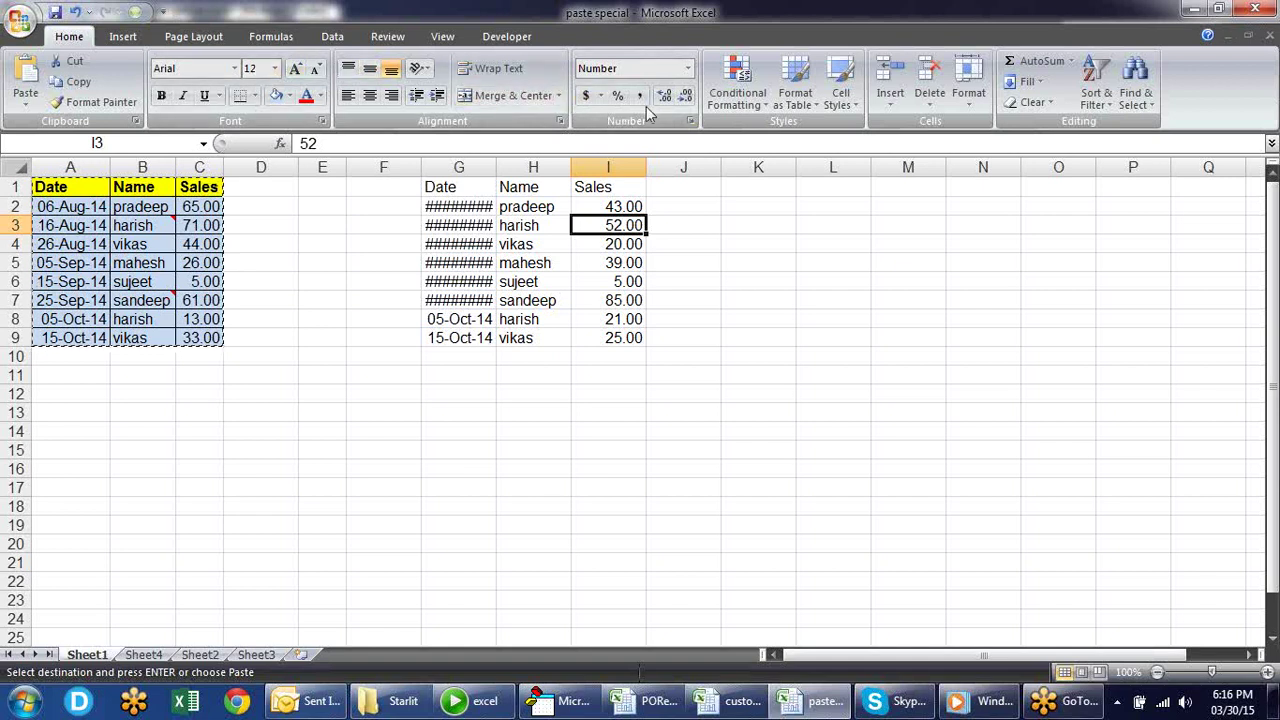
click(689, 122)
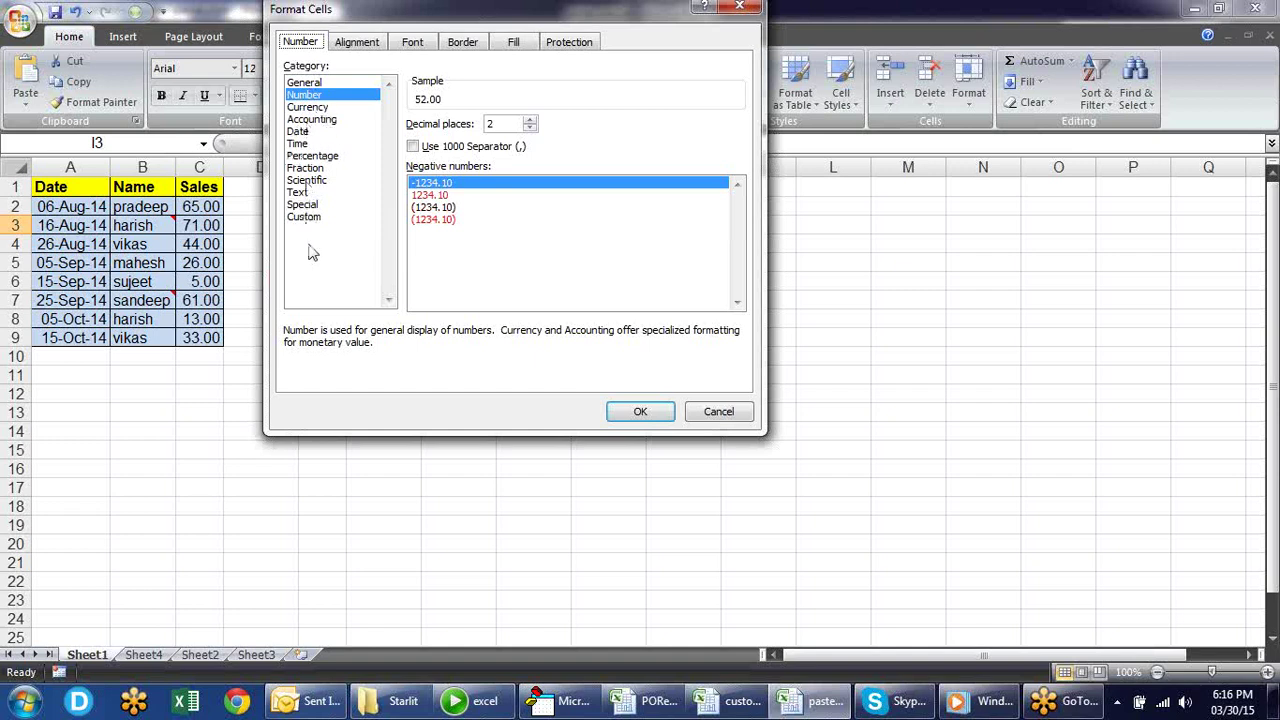
click(736, 10)
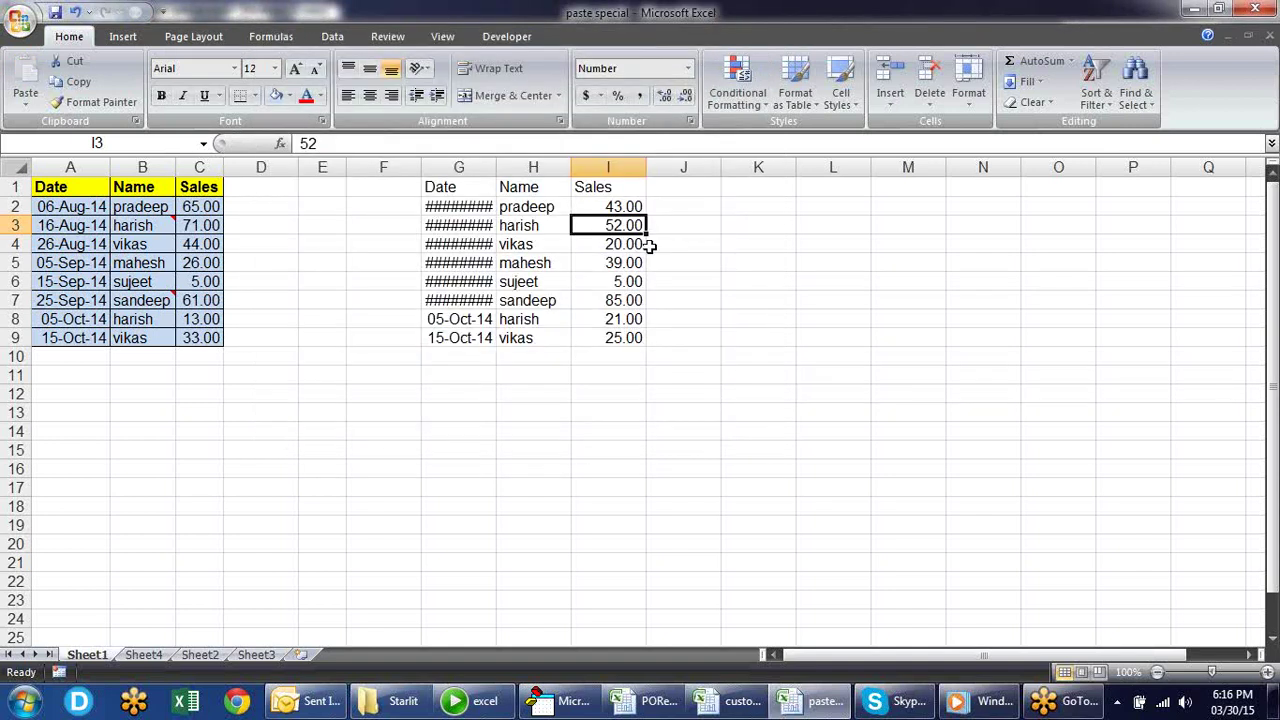
drag(496, 167, 514, 167)
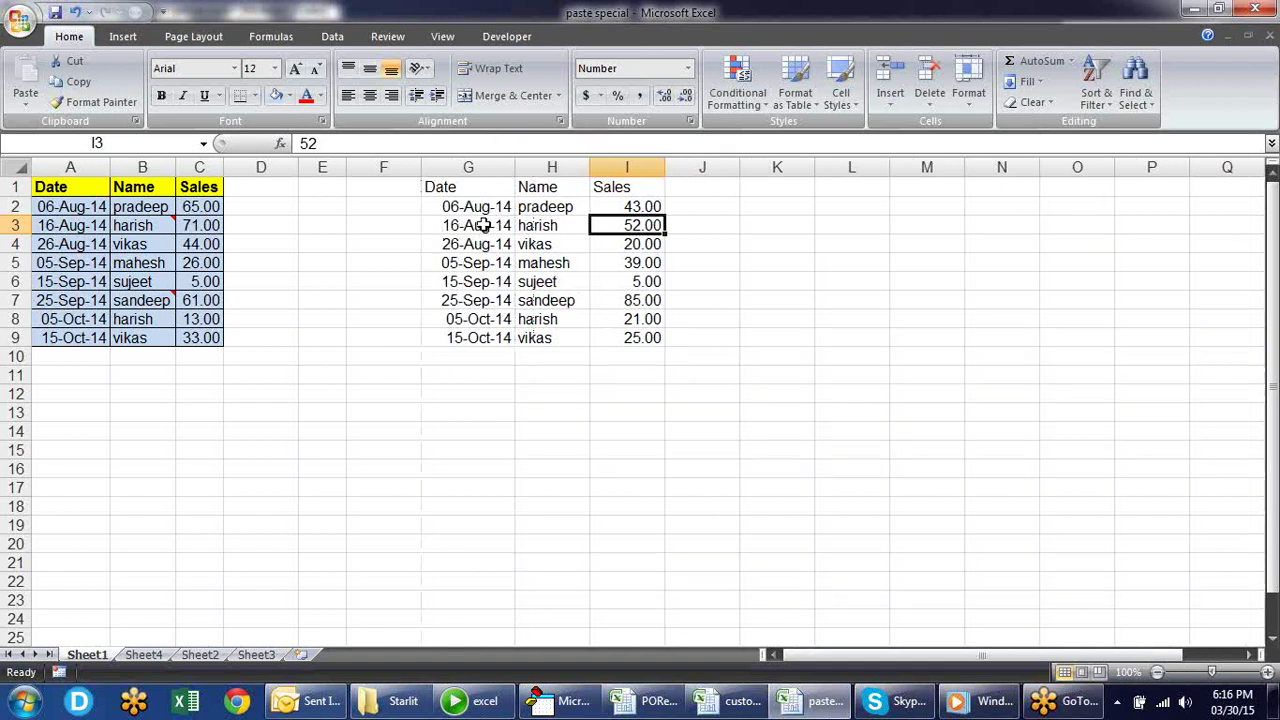
drag(520, 165, 480, 165)
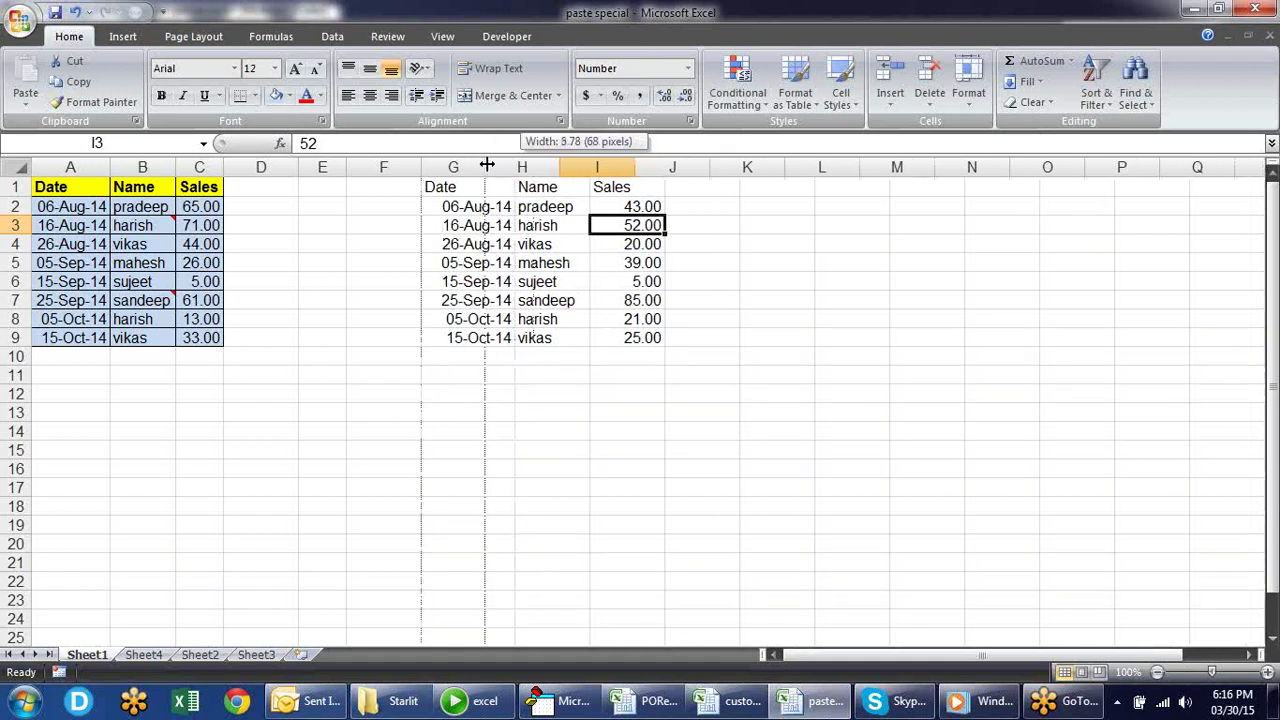
click(560, 296)
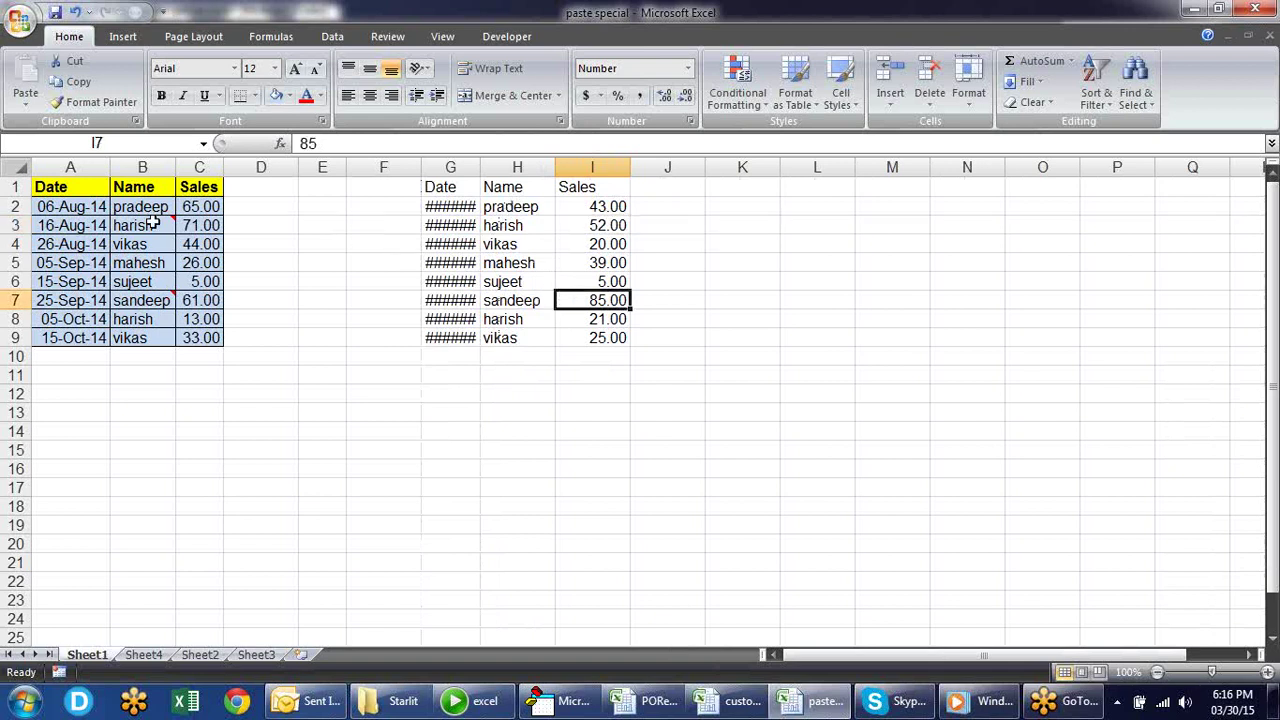
drag(479, 165, 490, 165)
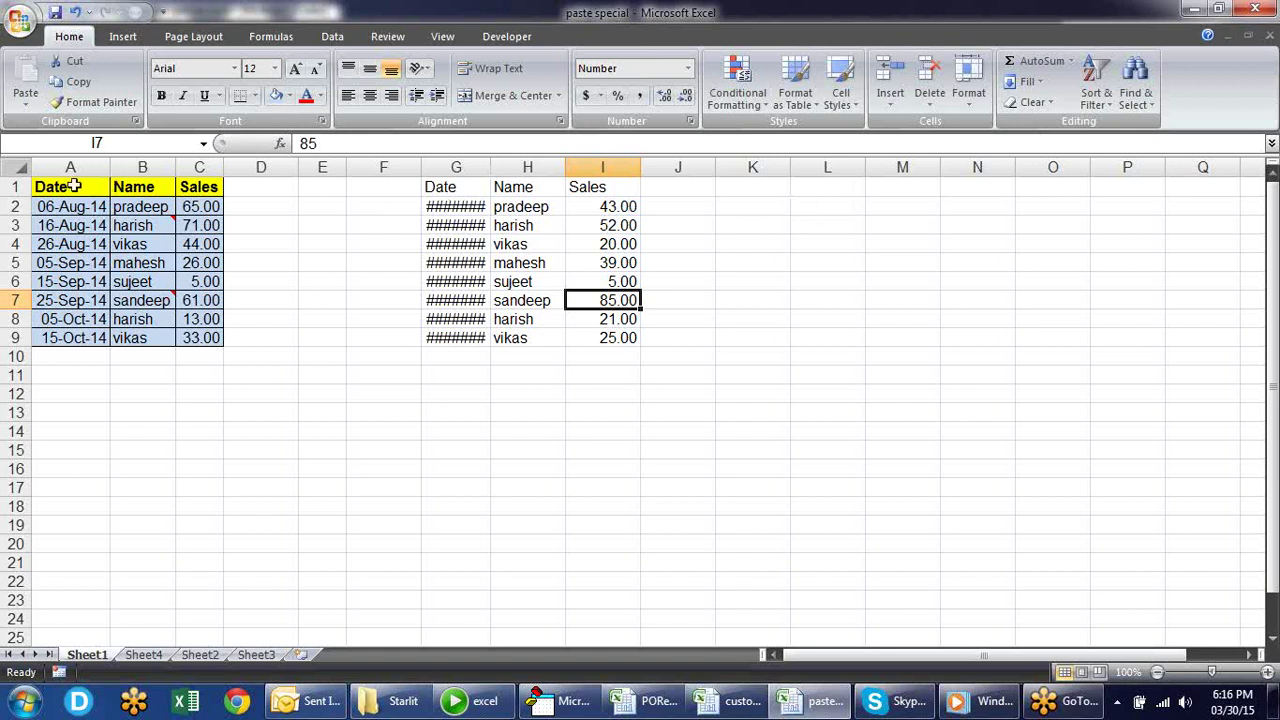
drag(70, 187, 198, 333)
Step: Paste A1:C9's column widths onto columns G to I through Paste Special Column widths
key(ctrl+c)
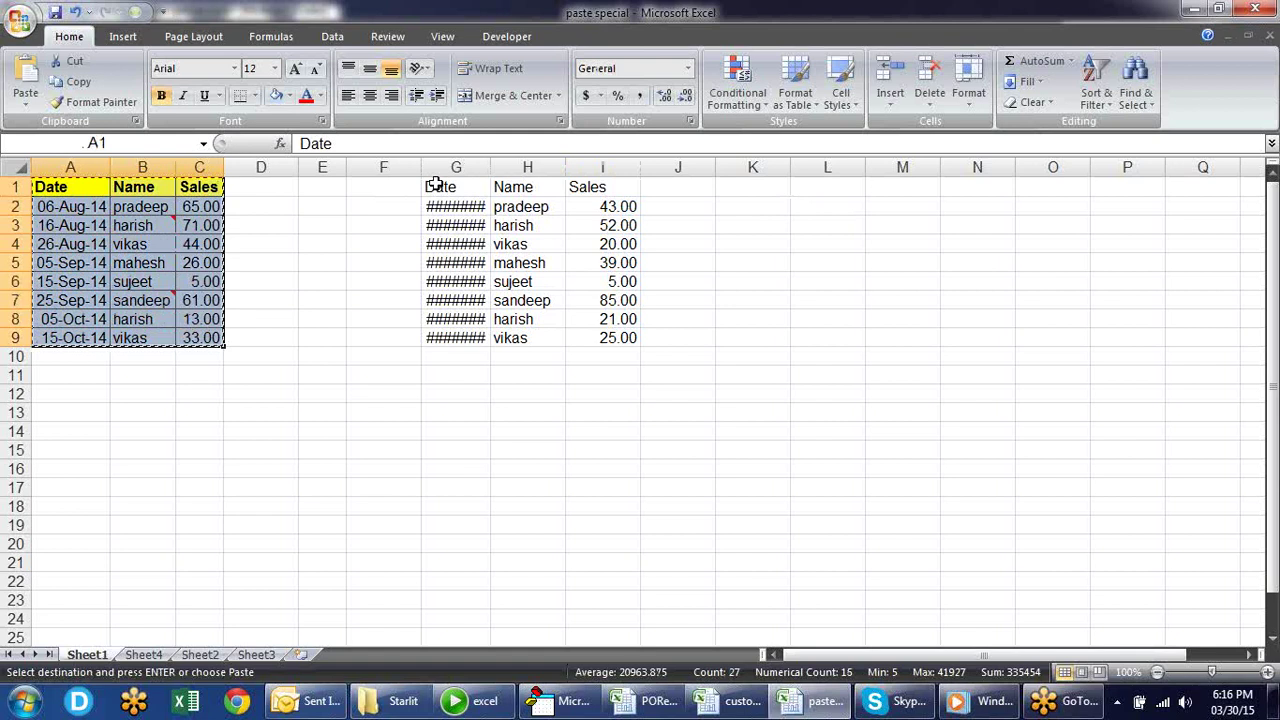
click(445, 187)
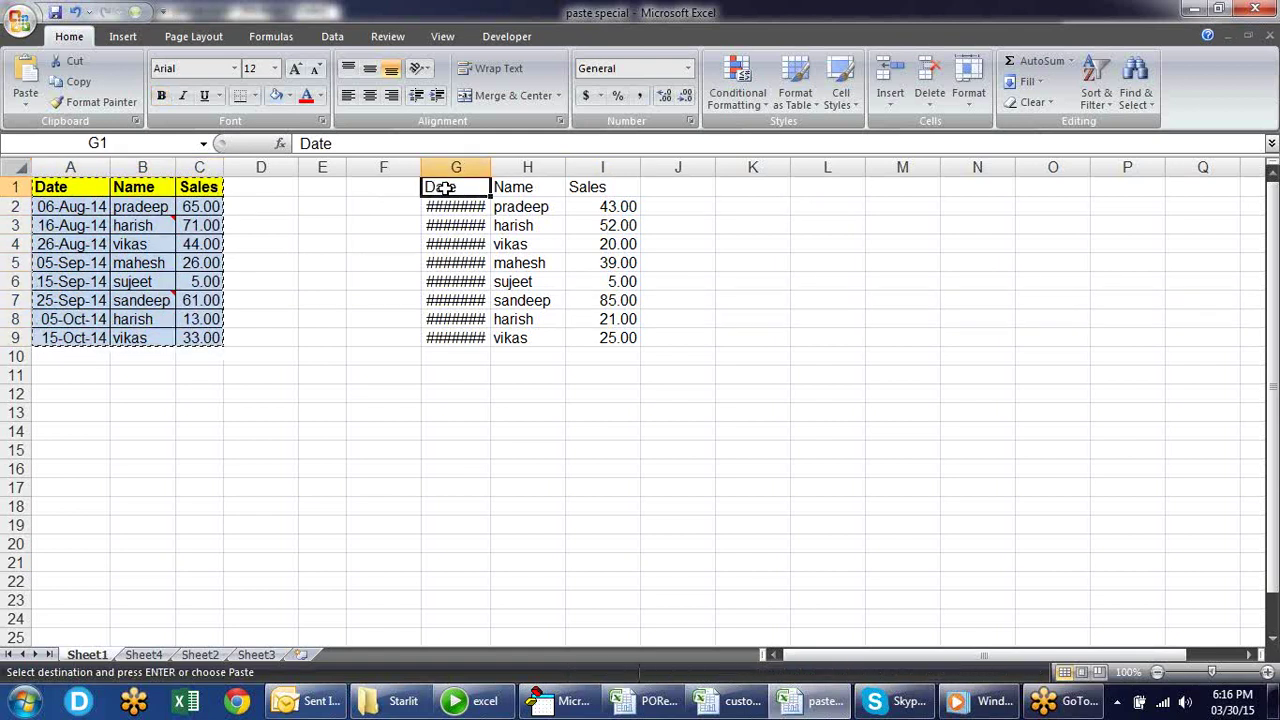
right_click(446, 189)
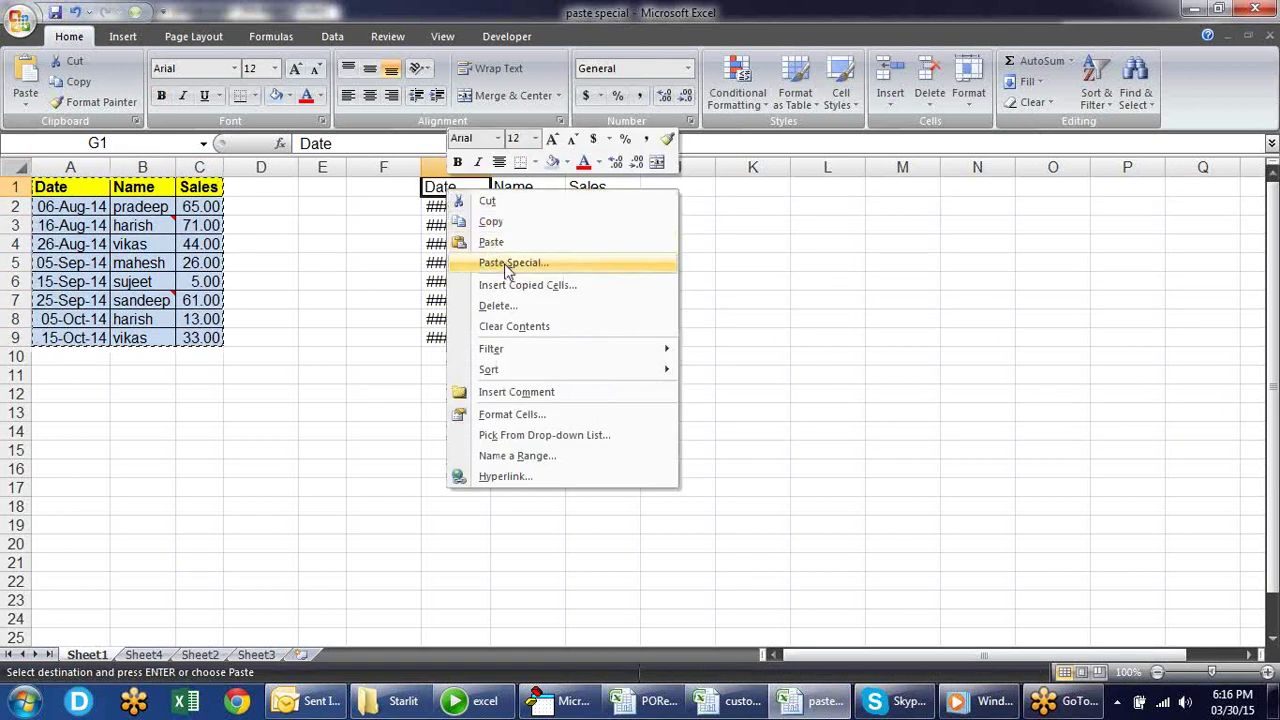
click(490, 262)
drag(463, 127, 172, 130)
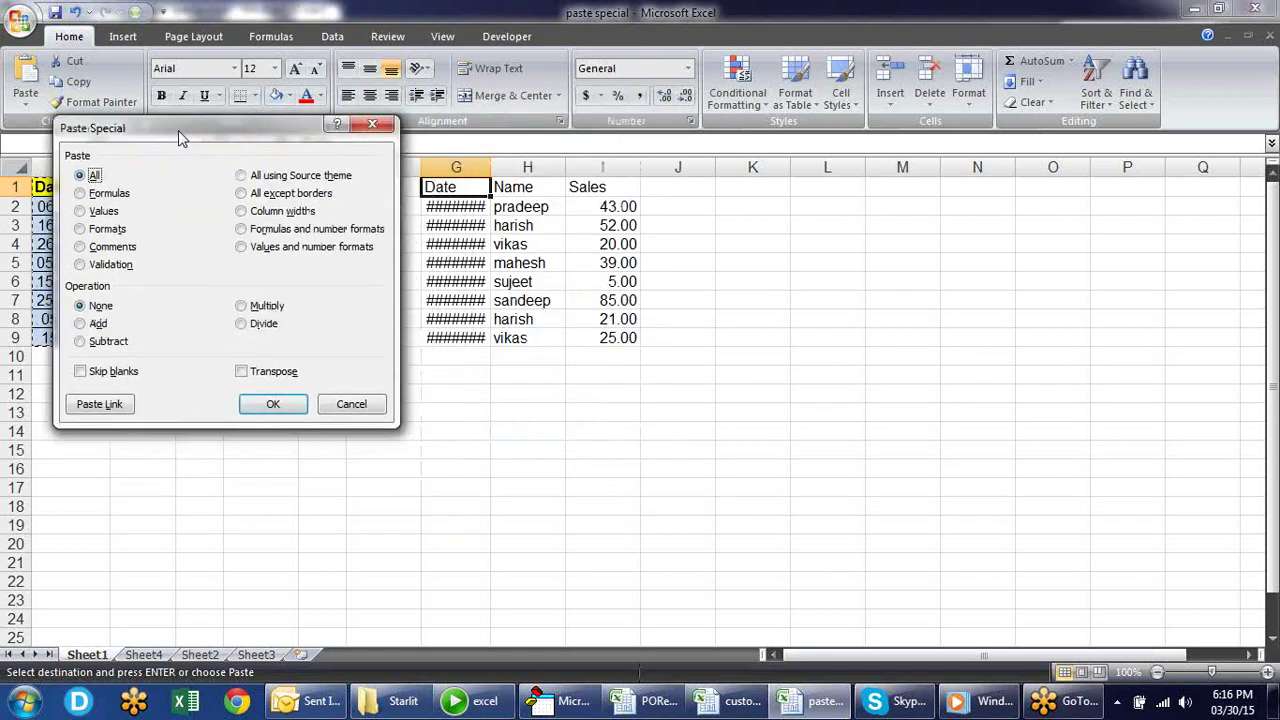
click(247, 204)
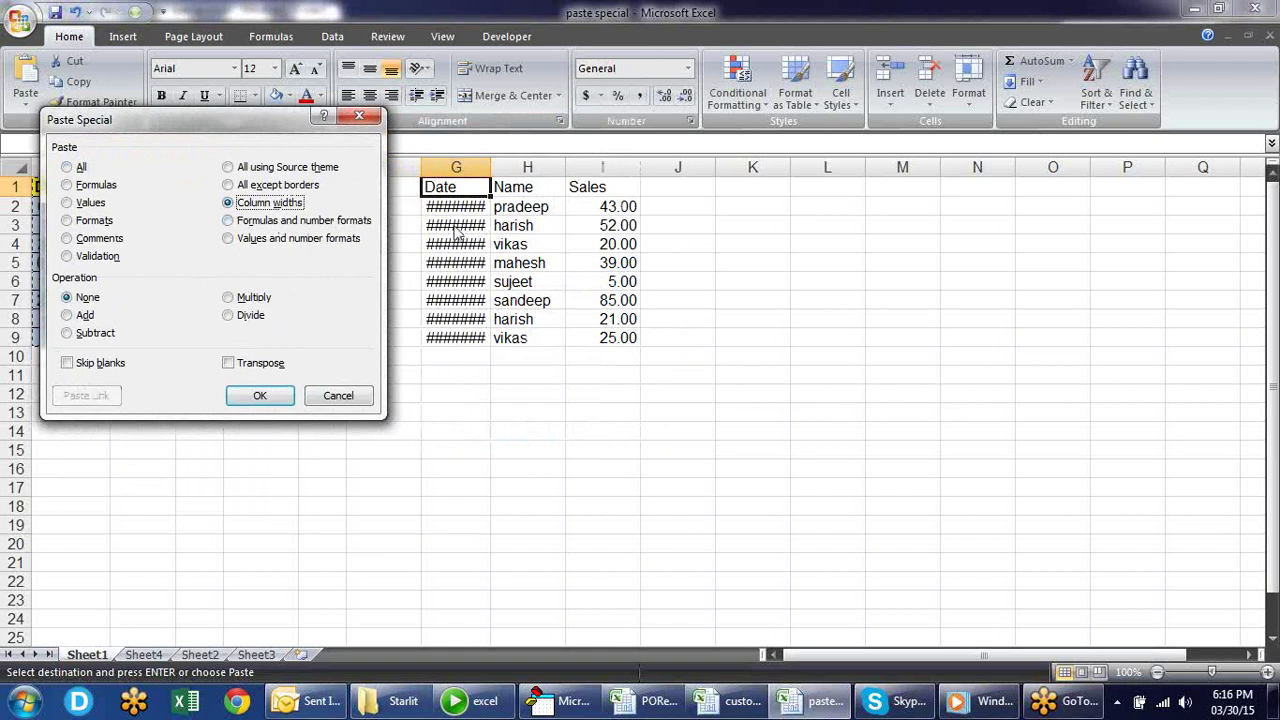
click(262, 396)
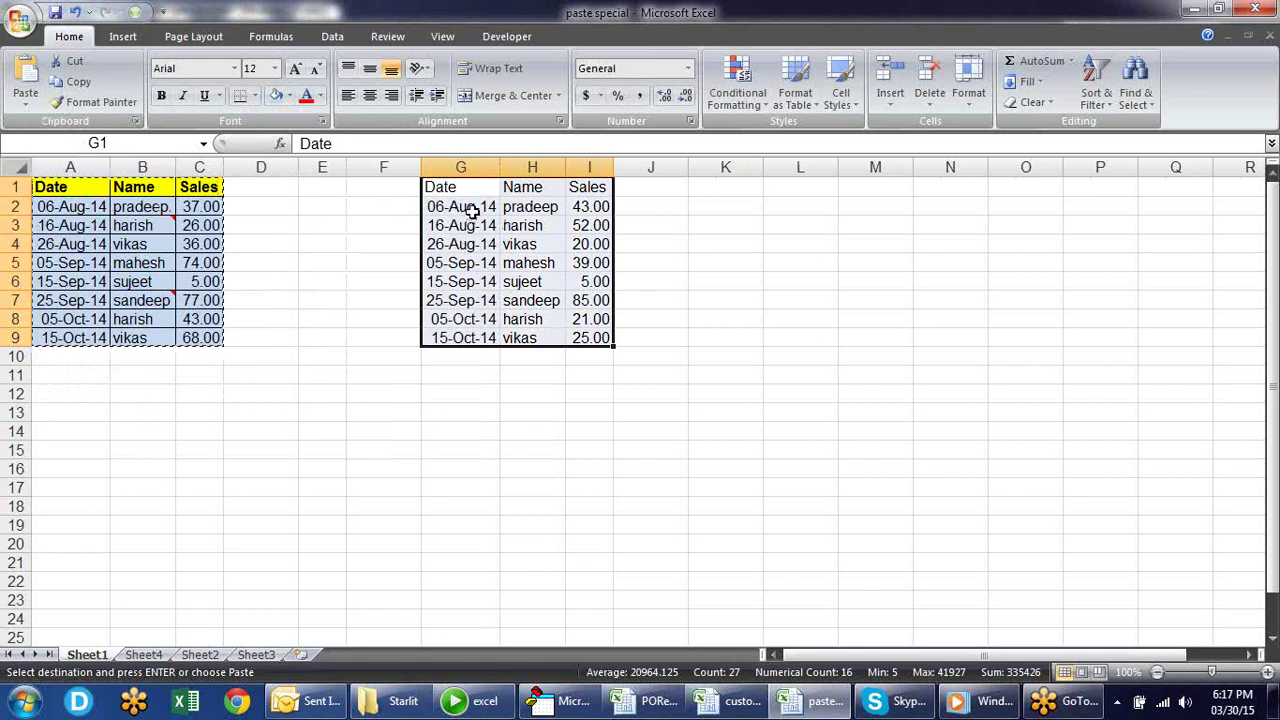
click(704, 188)
right_click(704, 188)
Step: Paste the table into K1 with All except borders, then auto-fit column K
click(700, 187)
right_click(704, 188)
click(748, 261)
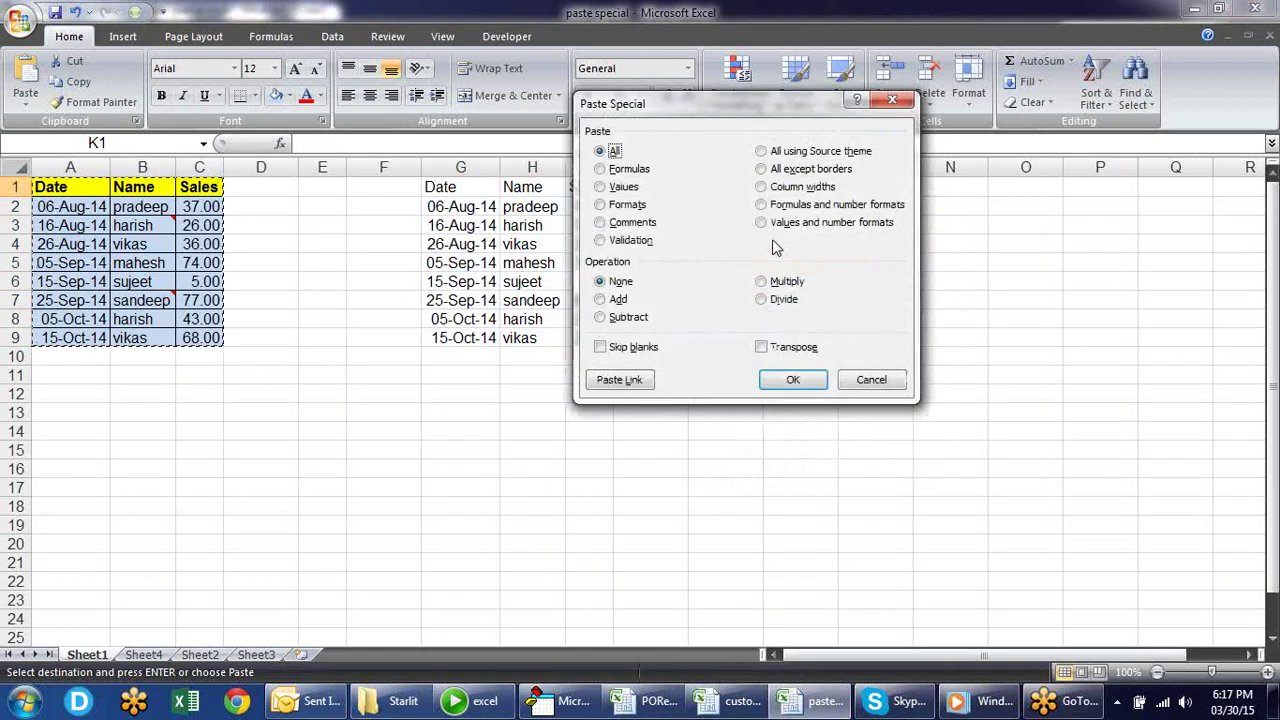
click(780, 170)
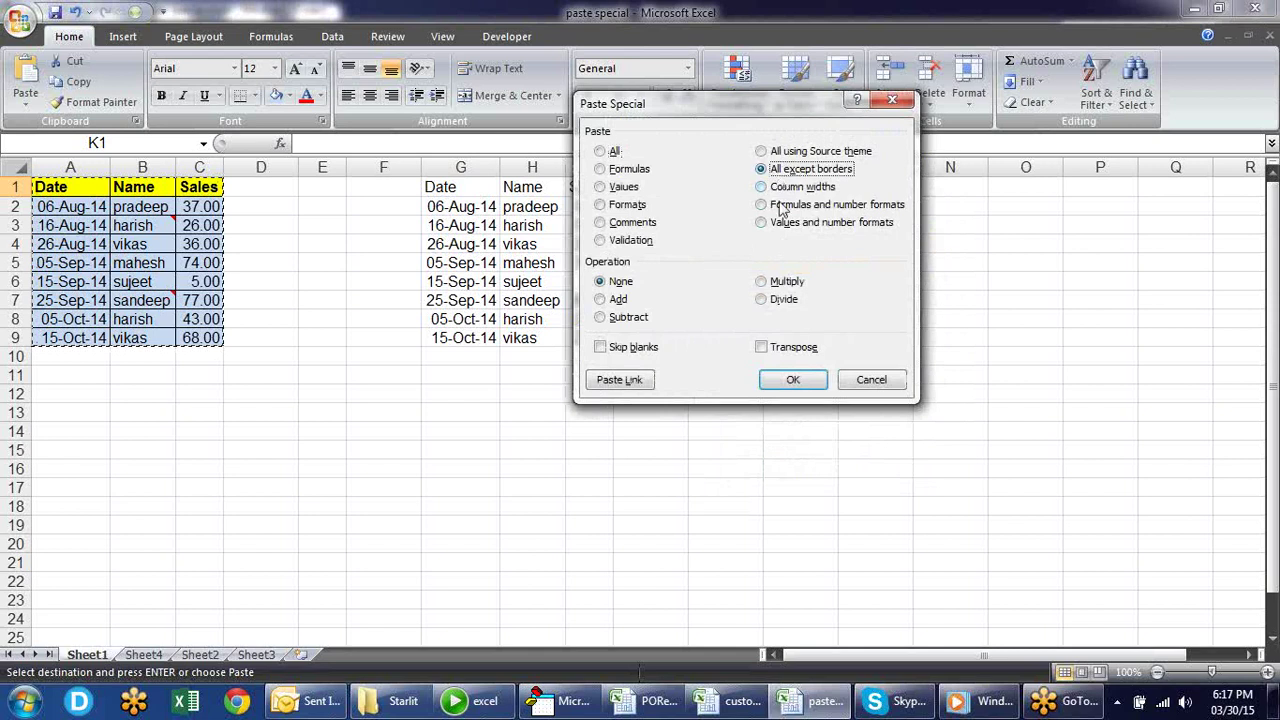
click(793, 379)
click(873, 241)
click(870, 299)
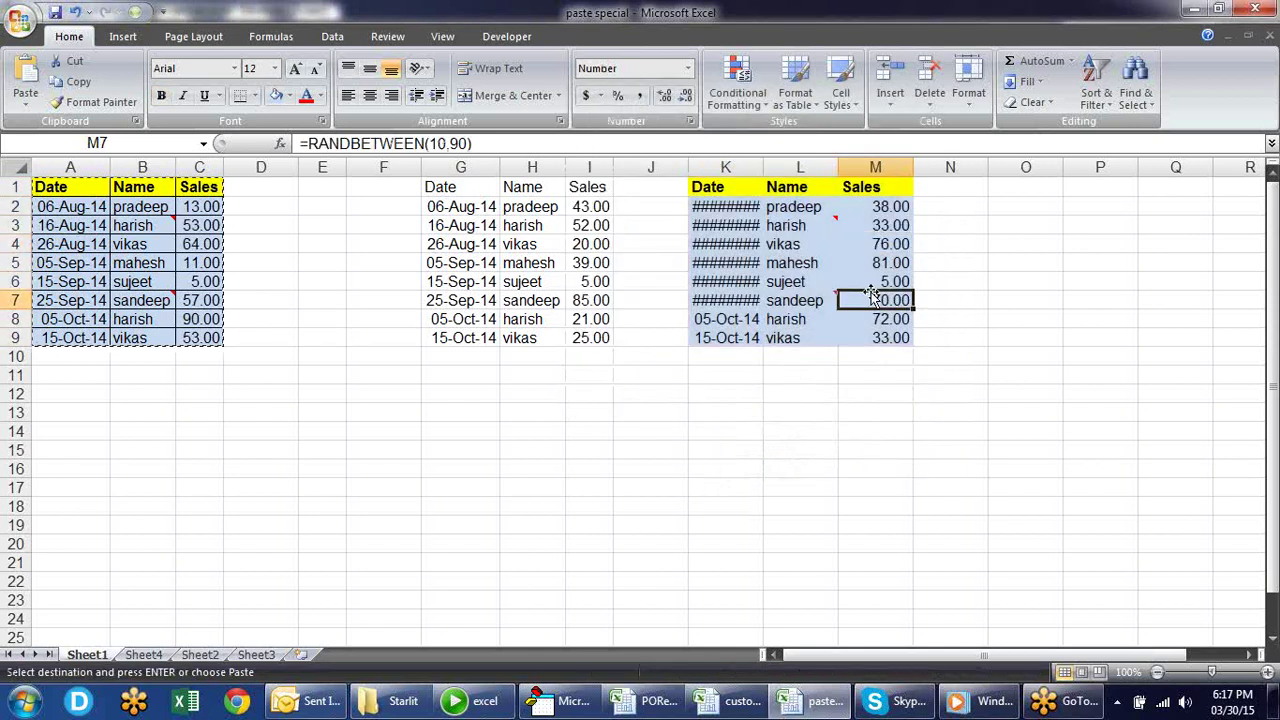
double_click(767, 165)
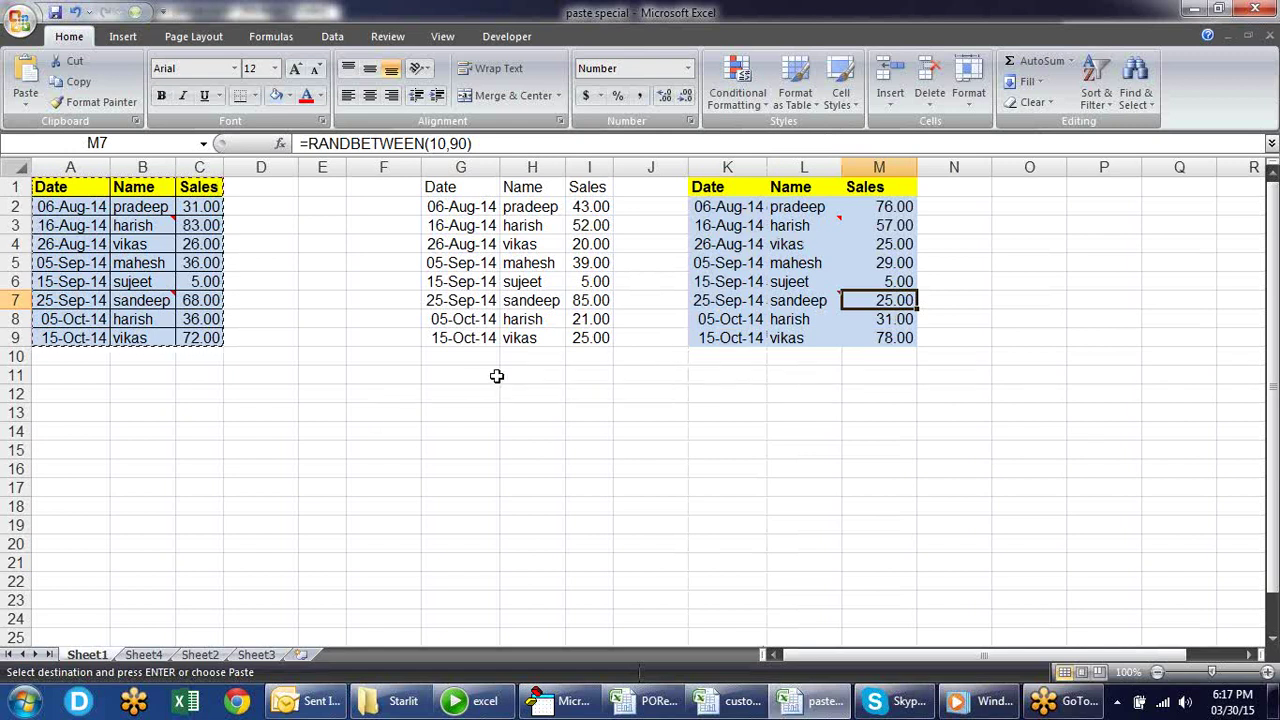
Step: Try cell G11 as a paste spot, then reselect the table A1:C9
double_click(445, 376)
right_click(443, 378)
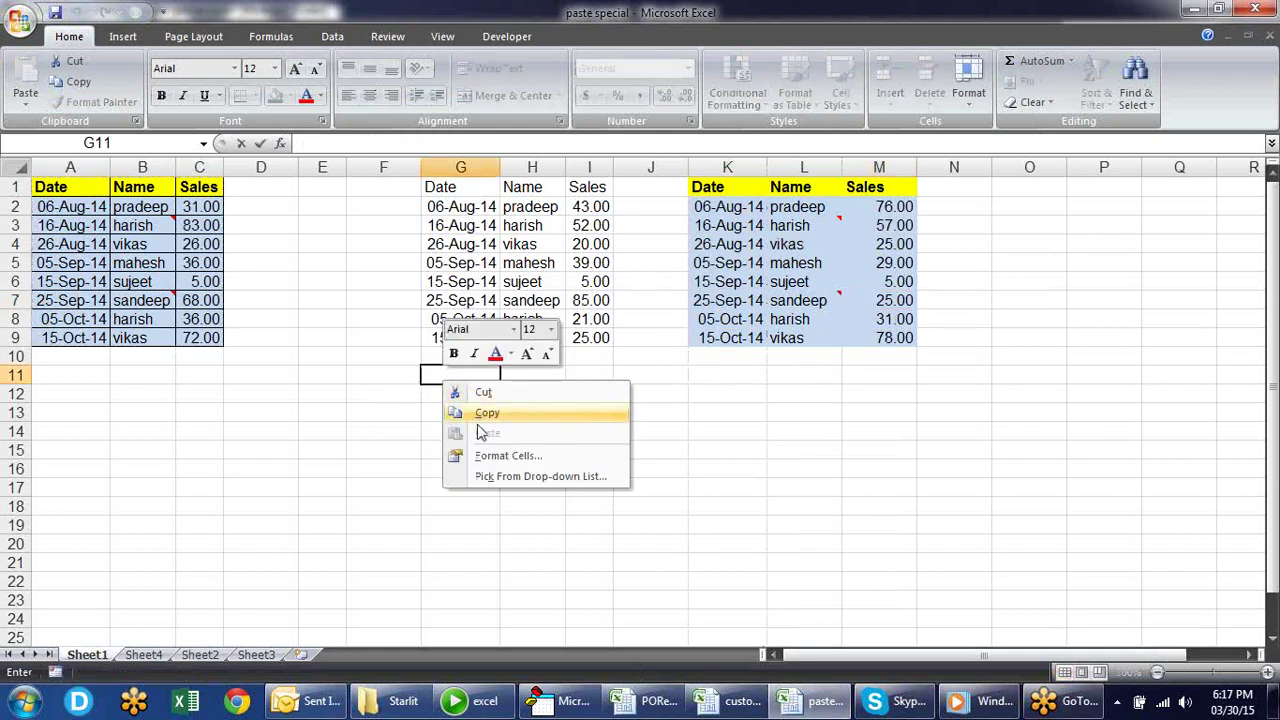
click(428, 374)
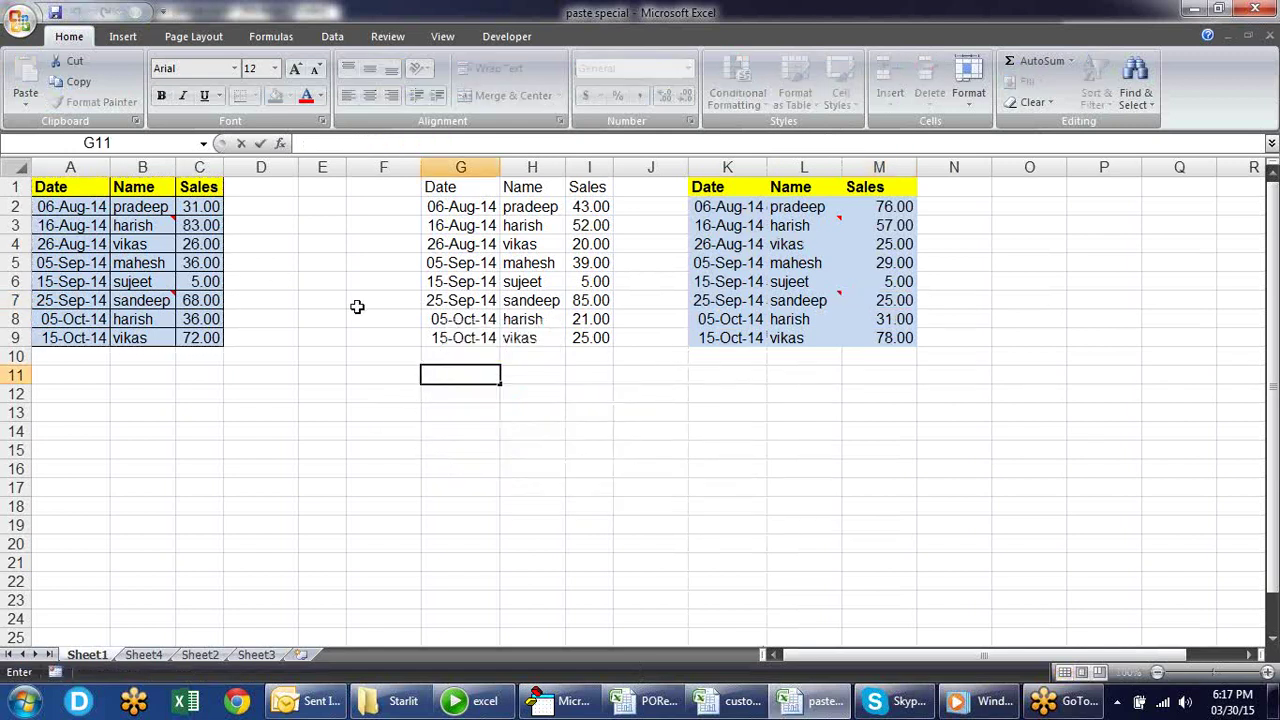
key(F2)
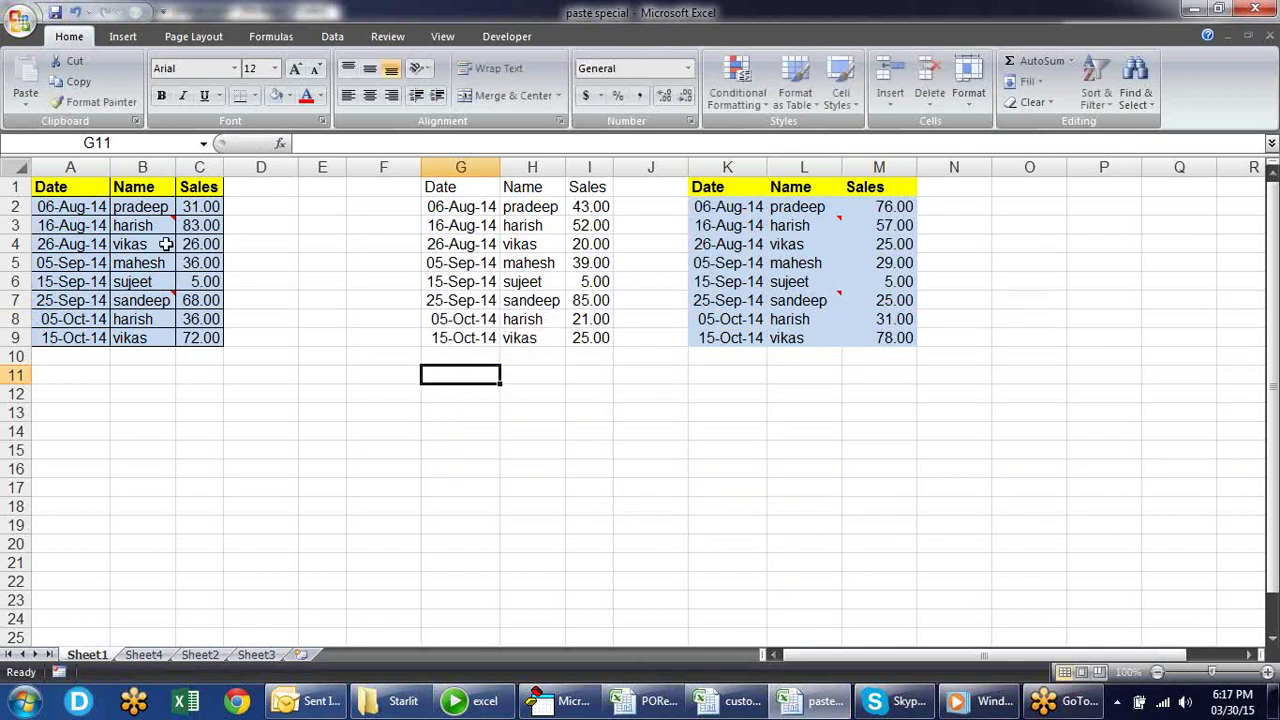
drag(50, 187, 187, 336)
Step: Copy A1:C9 and open Paste Special at G11, then cancel it
key(ctrl+c)
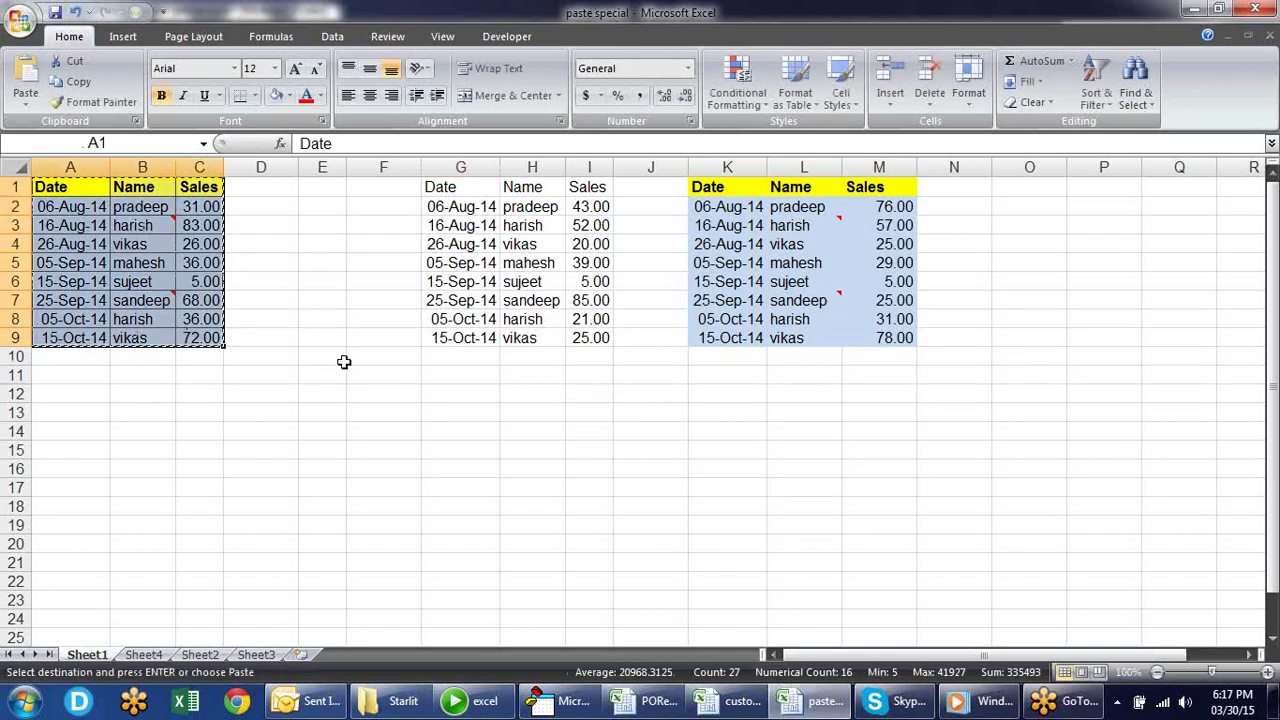
click(466, 369)
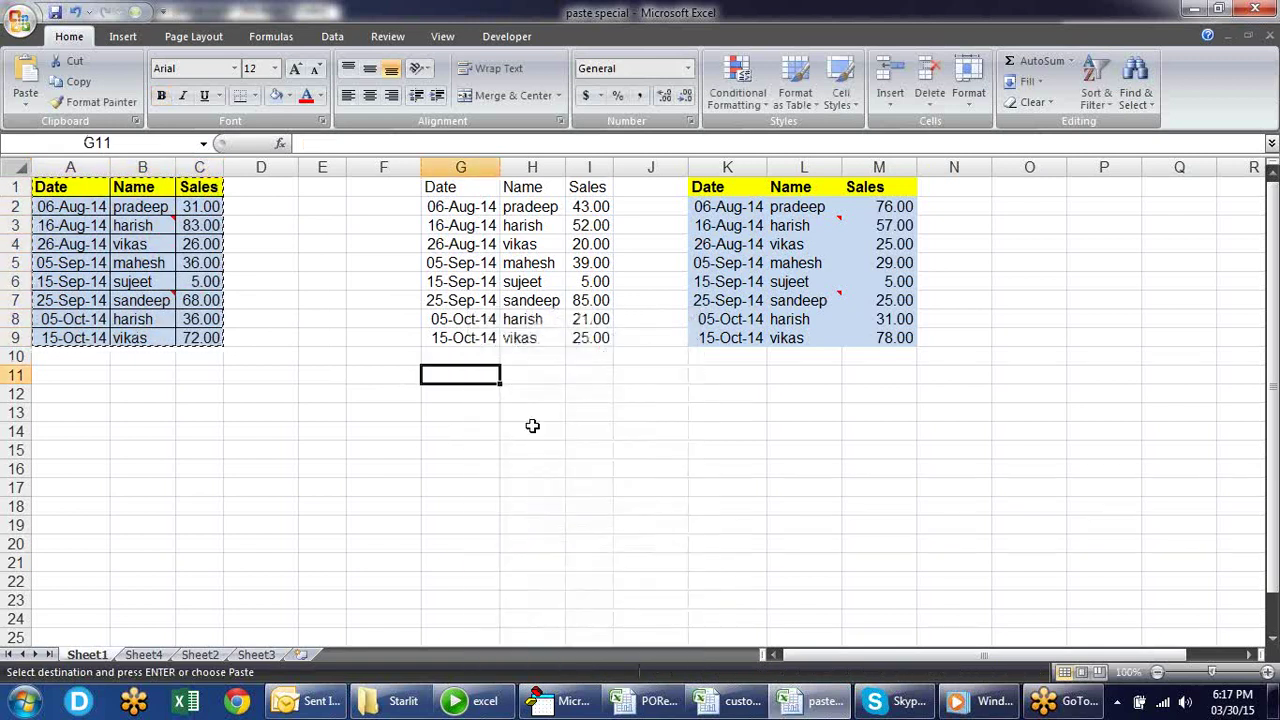
right_click(452, 375)
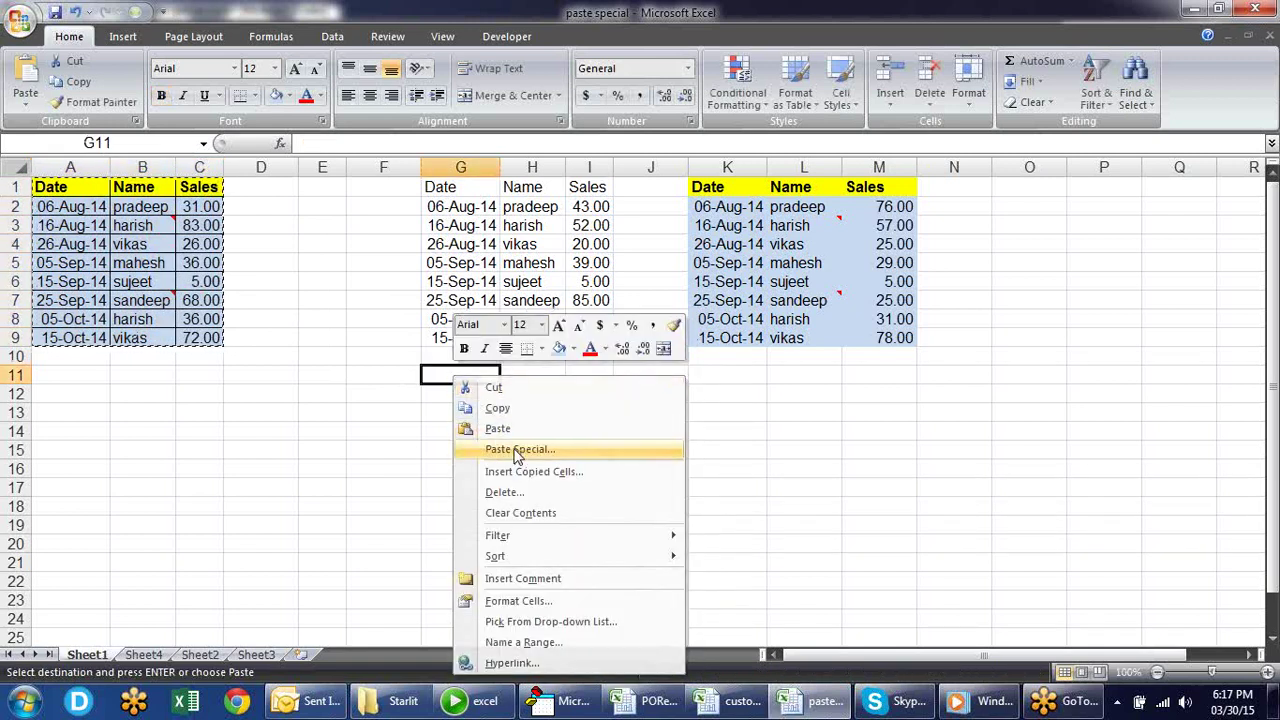
click(519, 451)
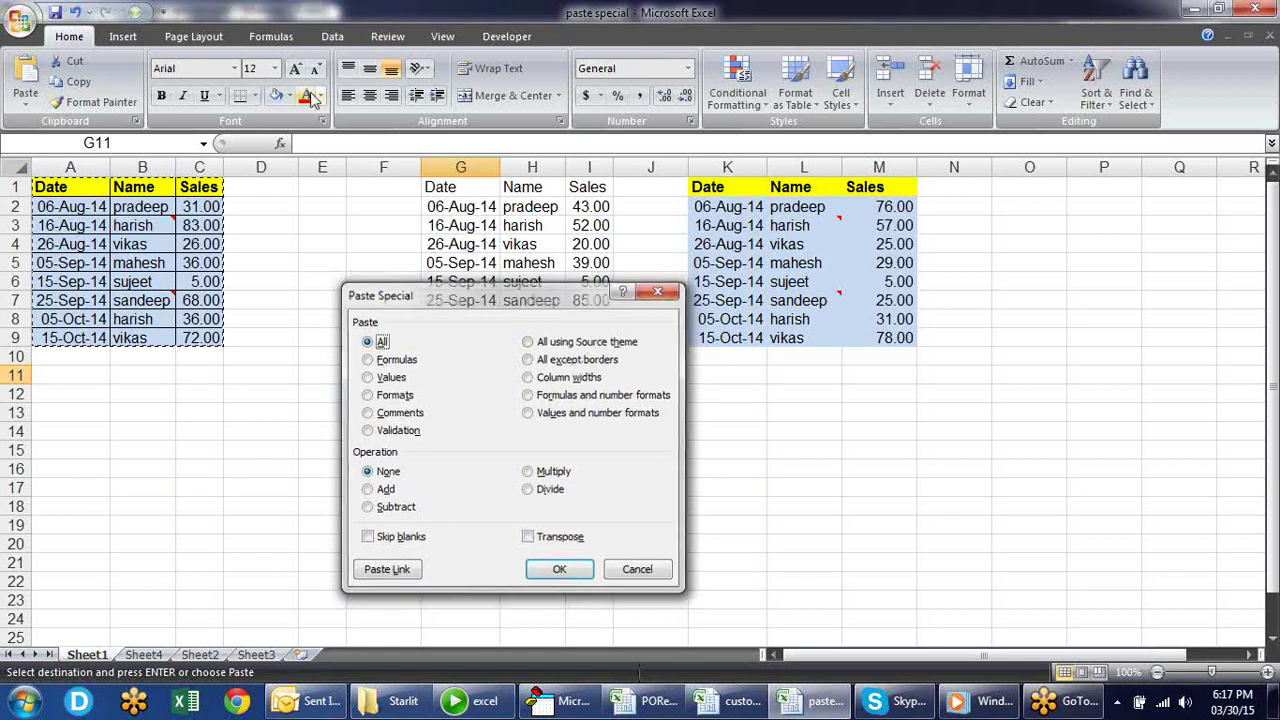
key(Escape)
Step: Browse the Page Layout themes gallery unchanged, then open Paste Special at F11
click(193, 36)
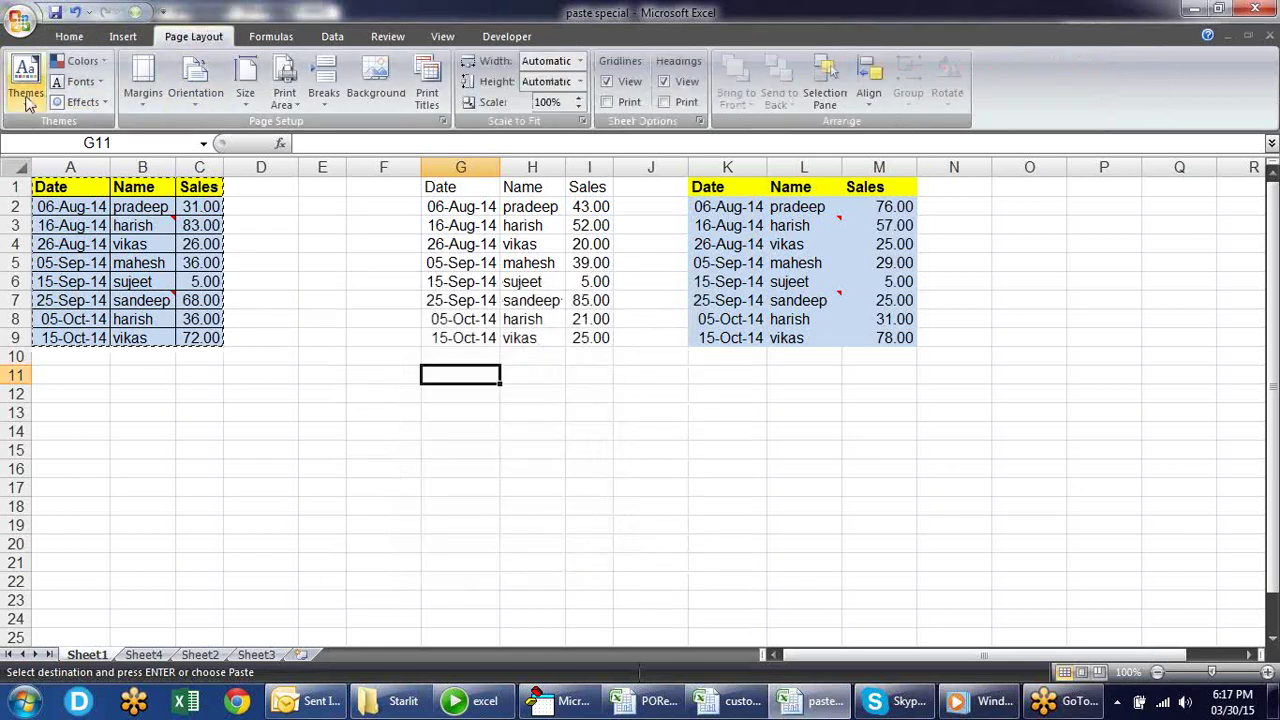
click(26, 82)
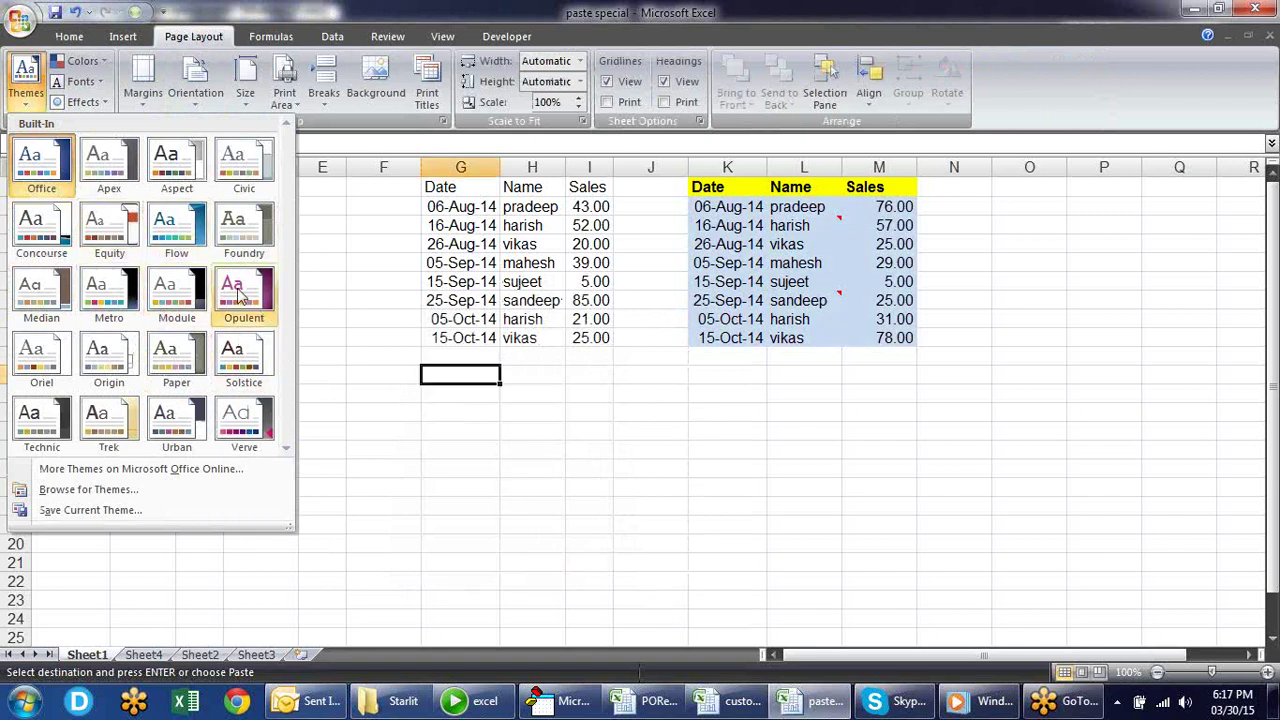
click(543, 368)
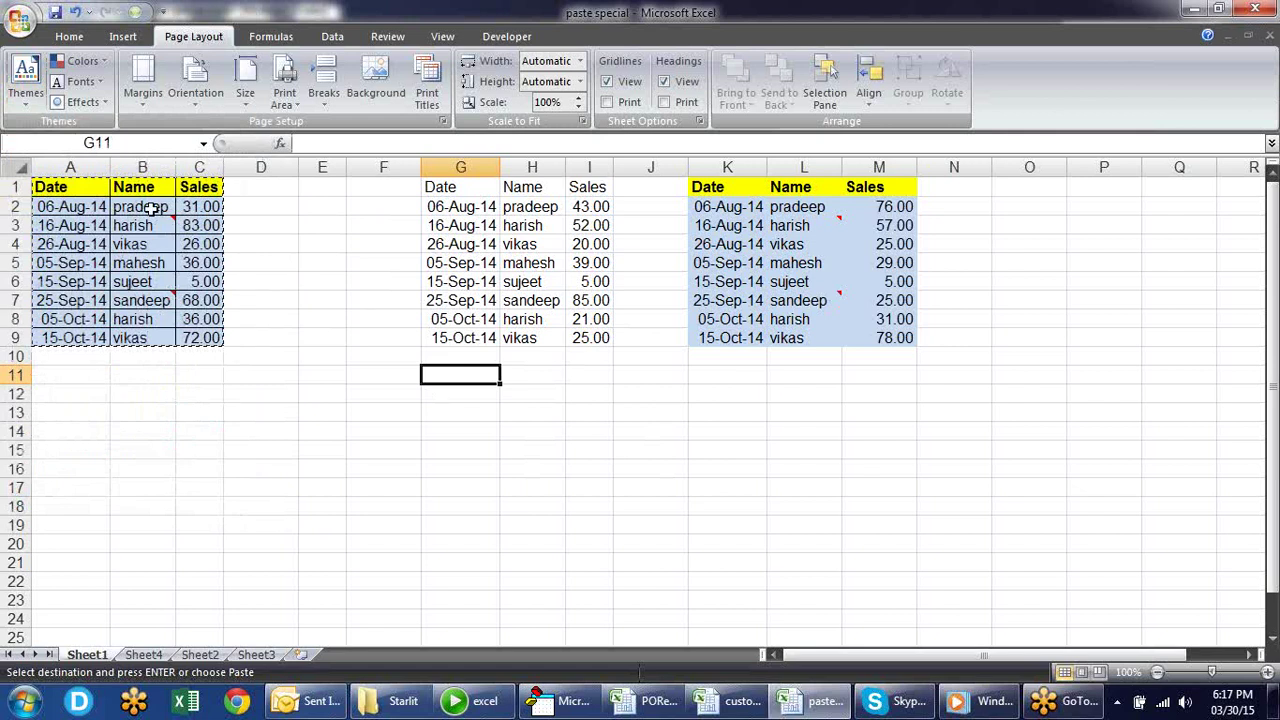
right_click(364, 375)
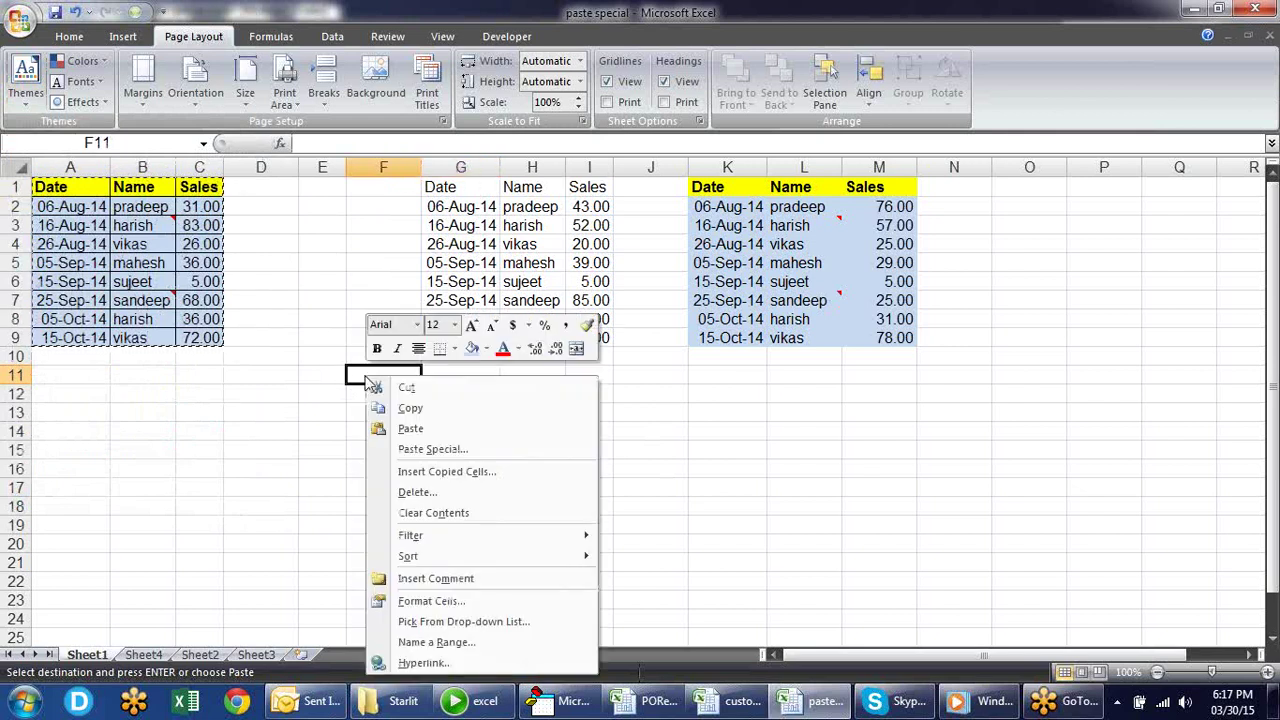
click(412, 450)
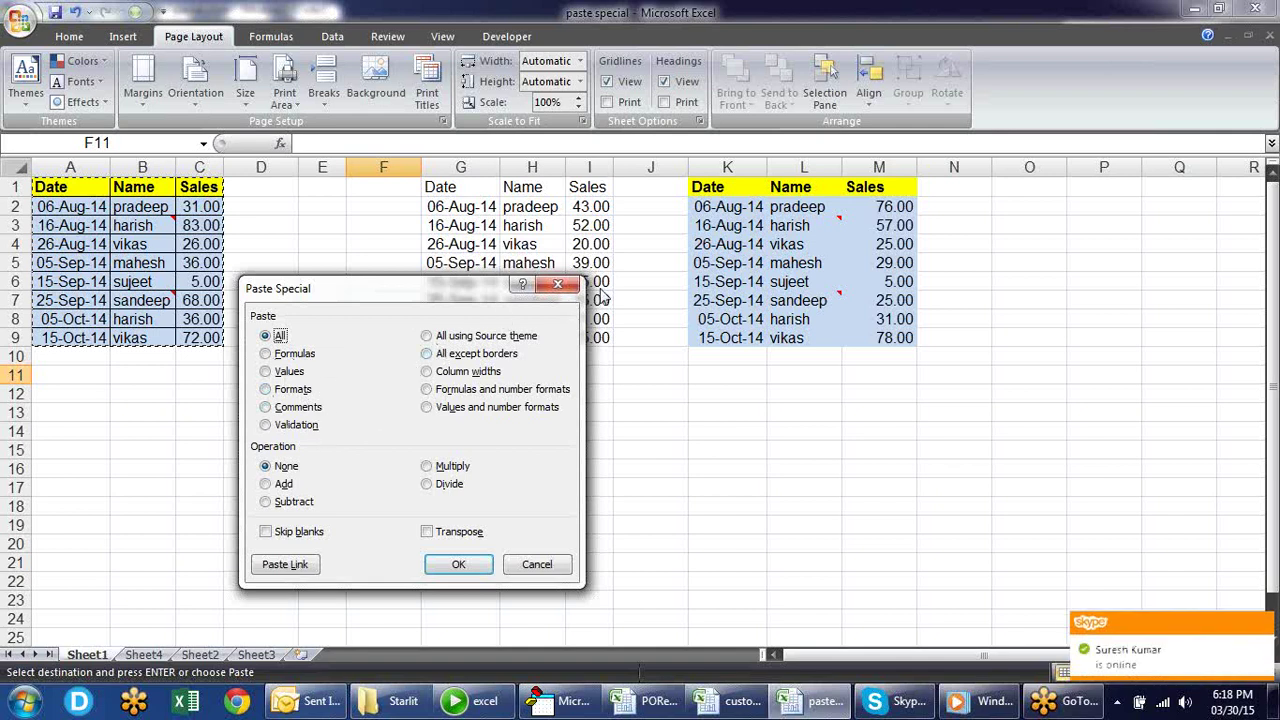
Step: Cancel Paste Special, clear all formats from G1:I9 with Alt+E, A, F, and recopy A1:C9
click(557, 284)
click(460, 187)
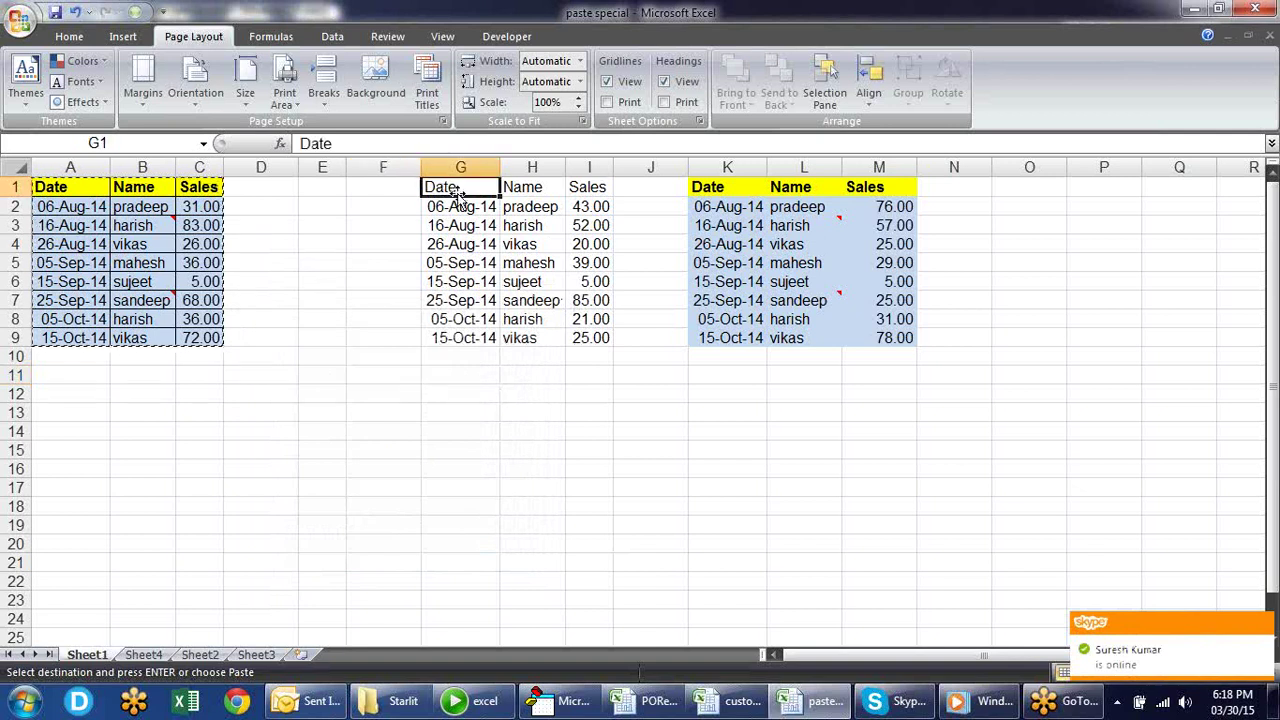
drag(463, 186, 575, 340)
key(alt+e)
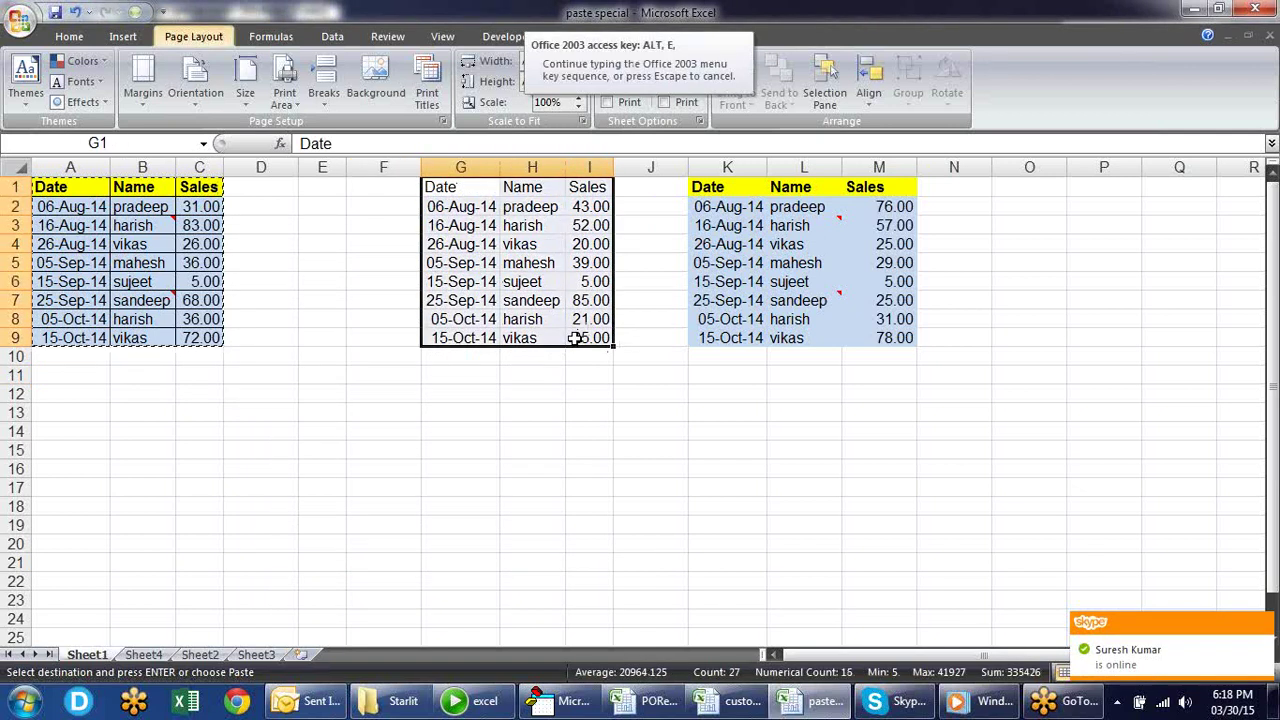
key(a)
key(f)
click(524, 411)
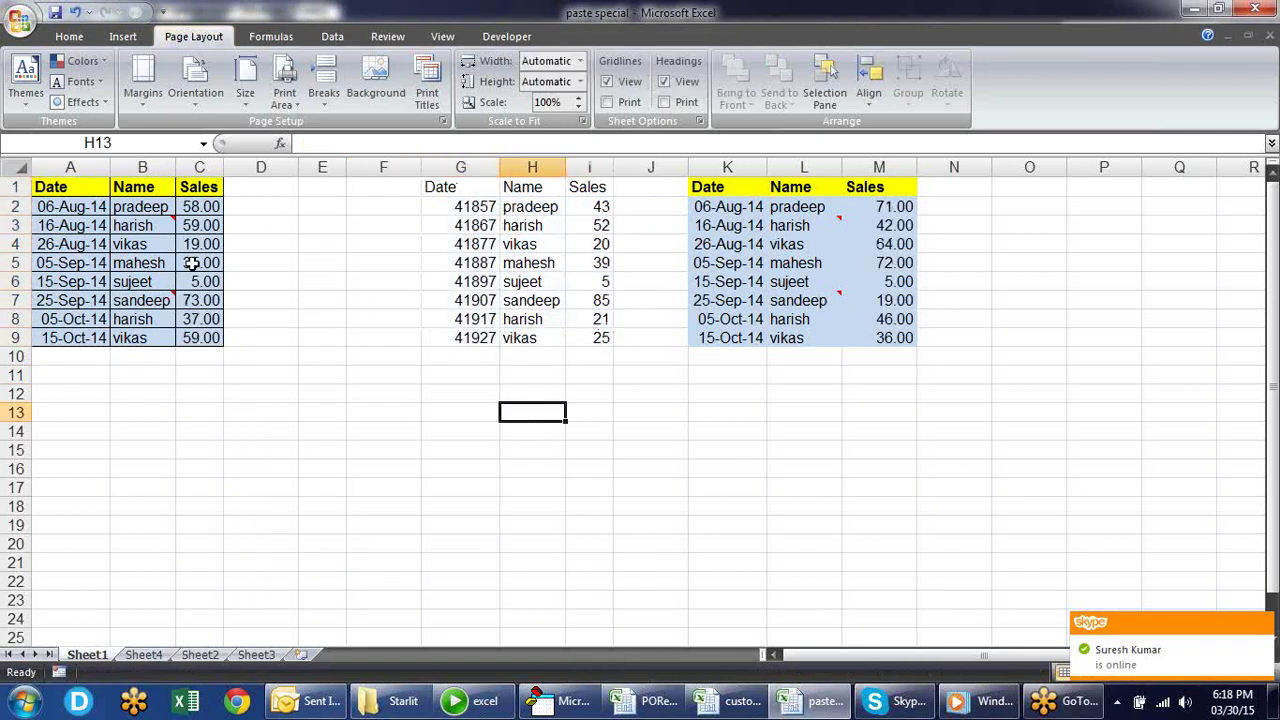
drag(86, 193, 200, 337)
key(ctrl+c)
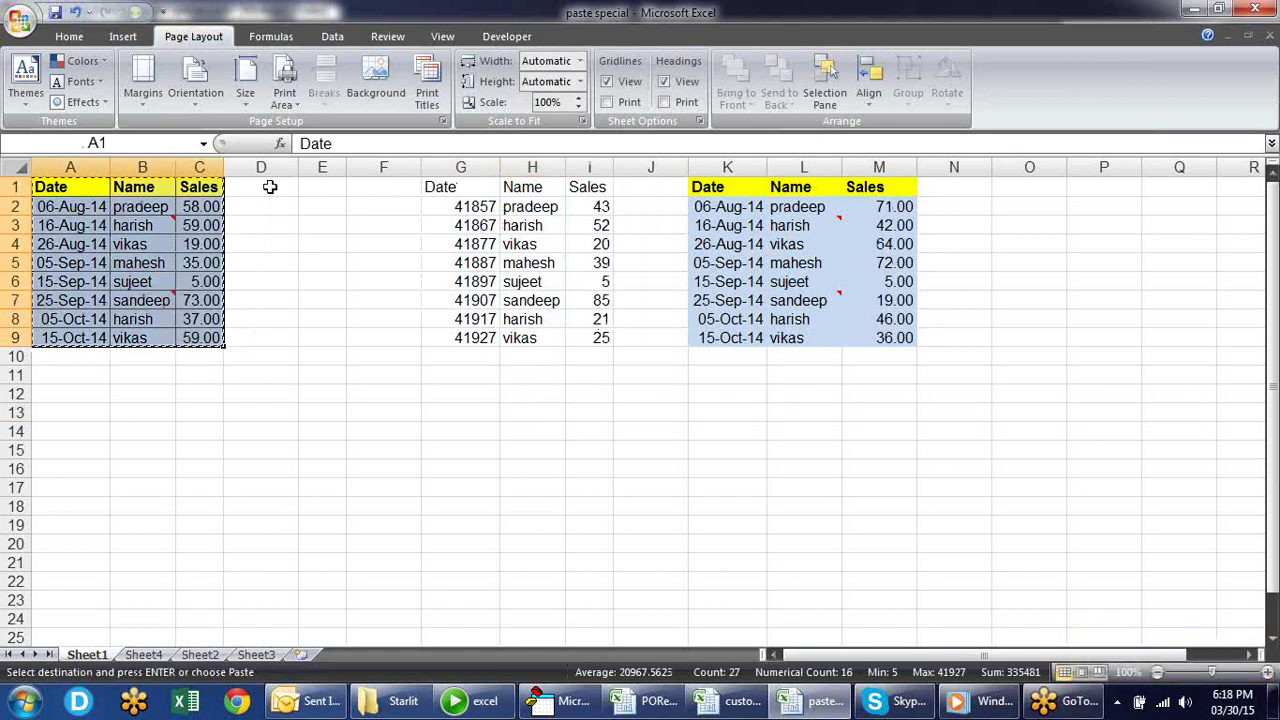
Step: Apply A1:C9's formatting to G1:I9 with a Formats-only Paste Special at G1
right_click(452, 190)
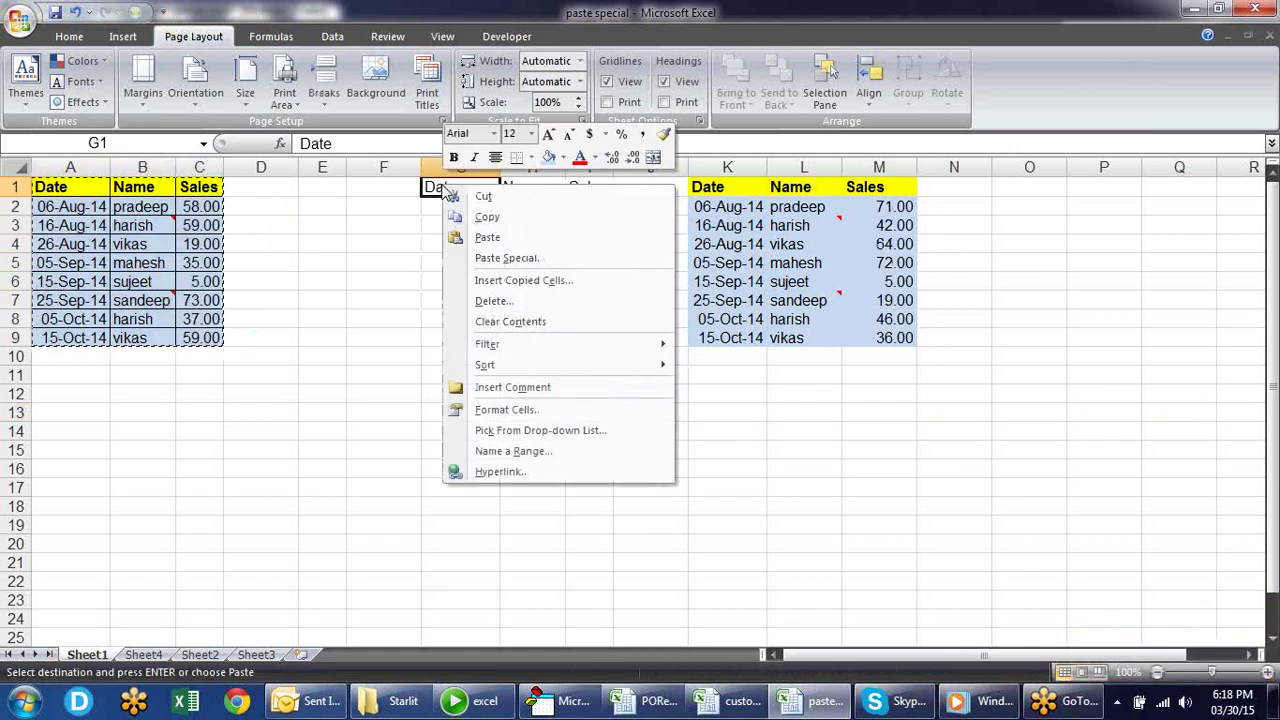
click(515, 258)
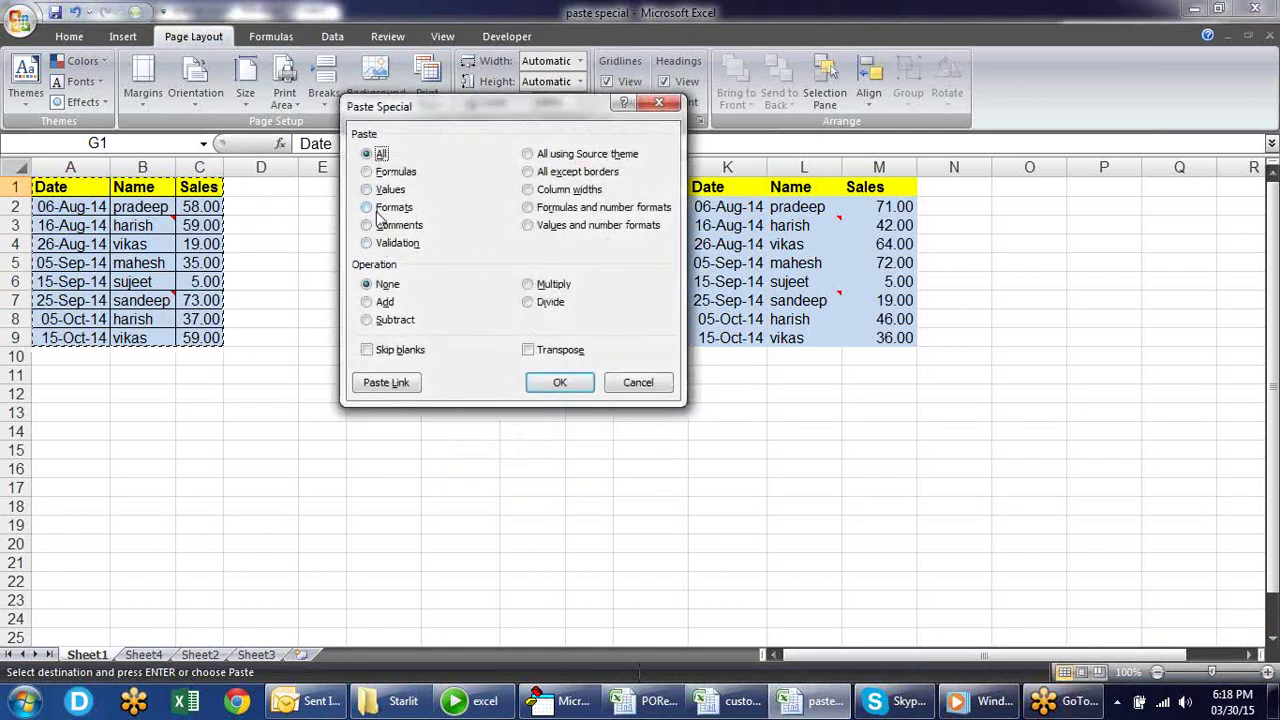
key(t)
drag(433, 116, 107, 89)
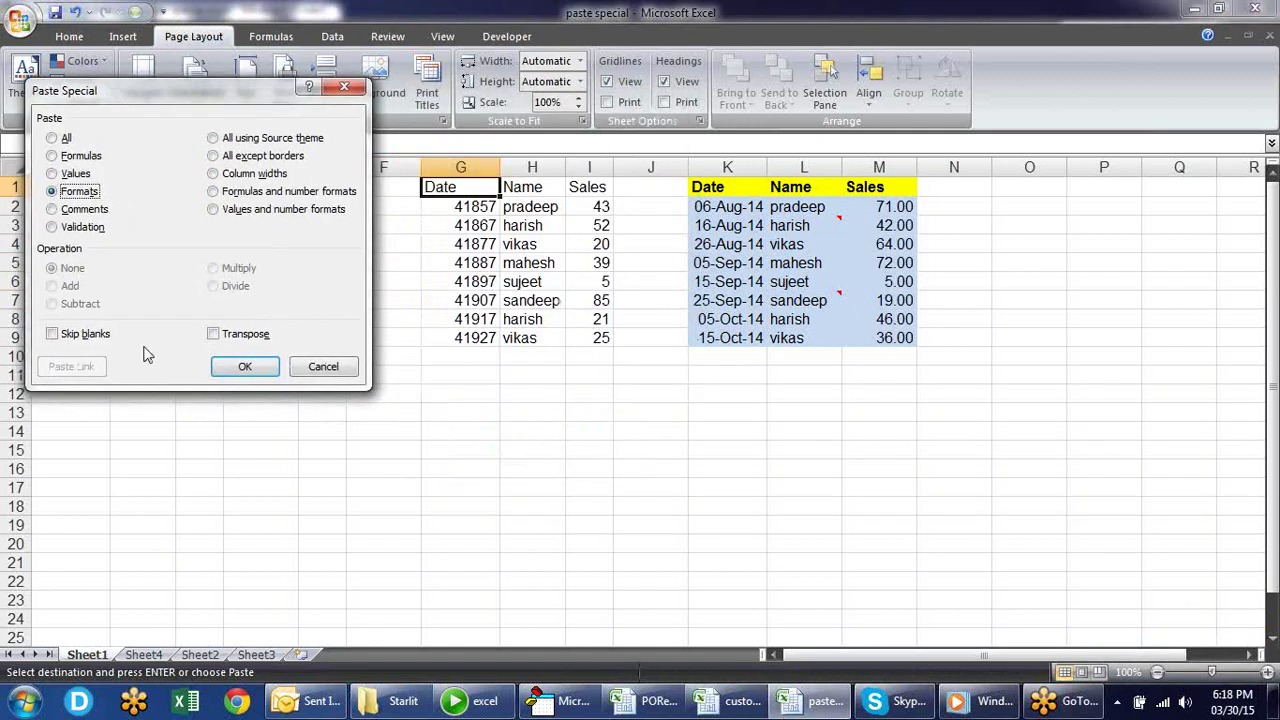
click(232, 372)
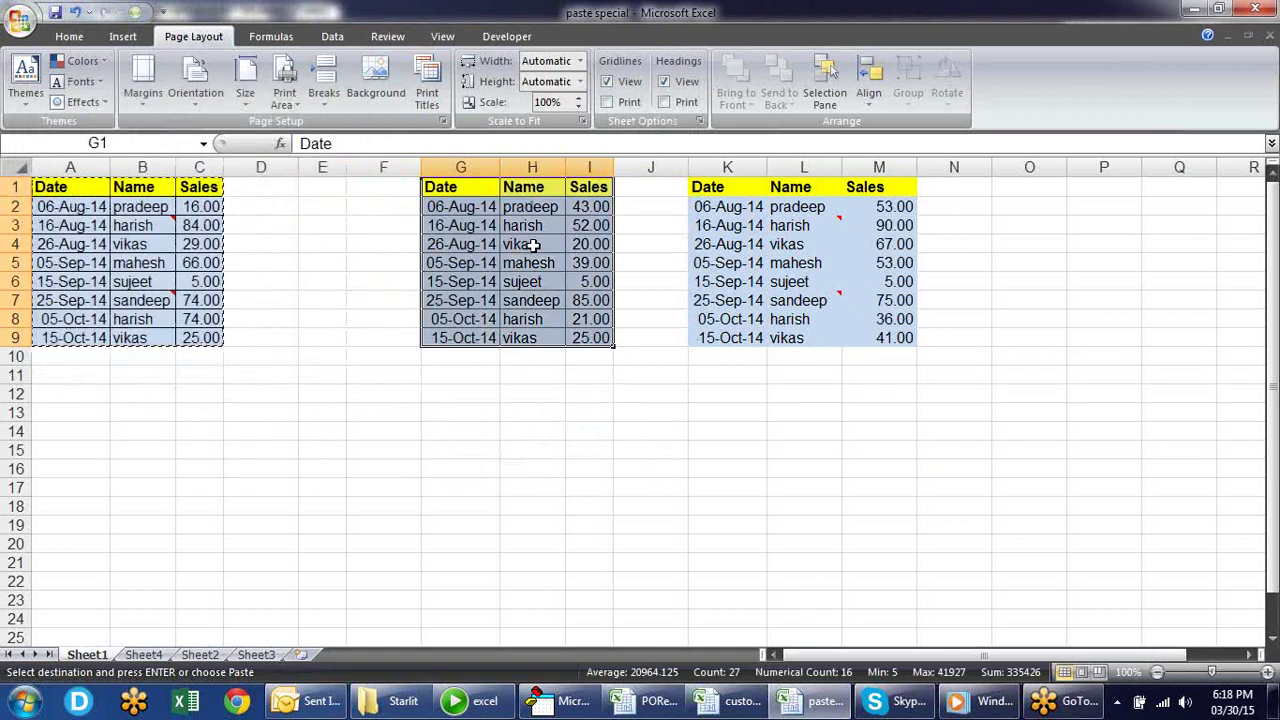
click(69, 36)
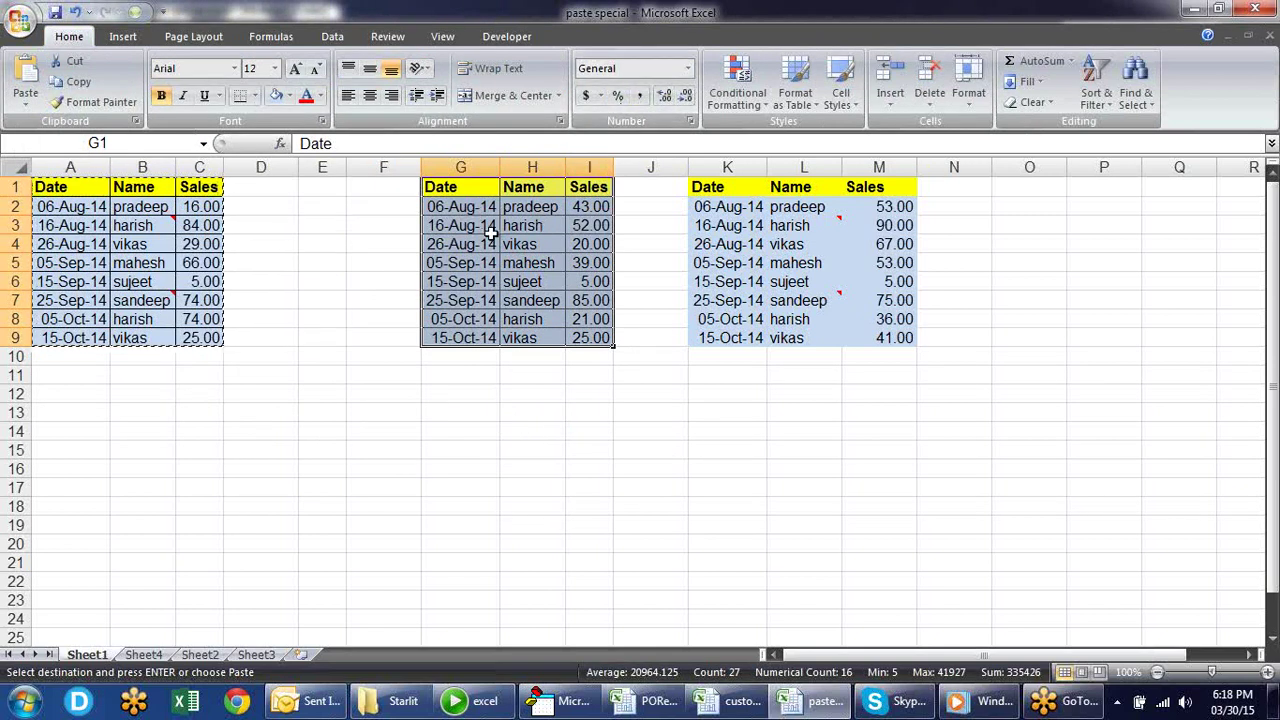
click(405, 390)
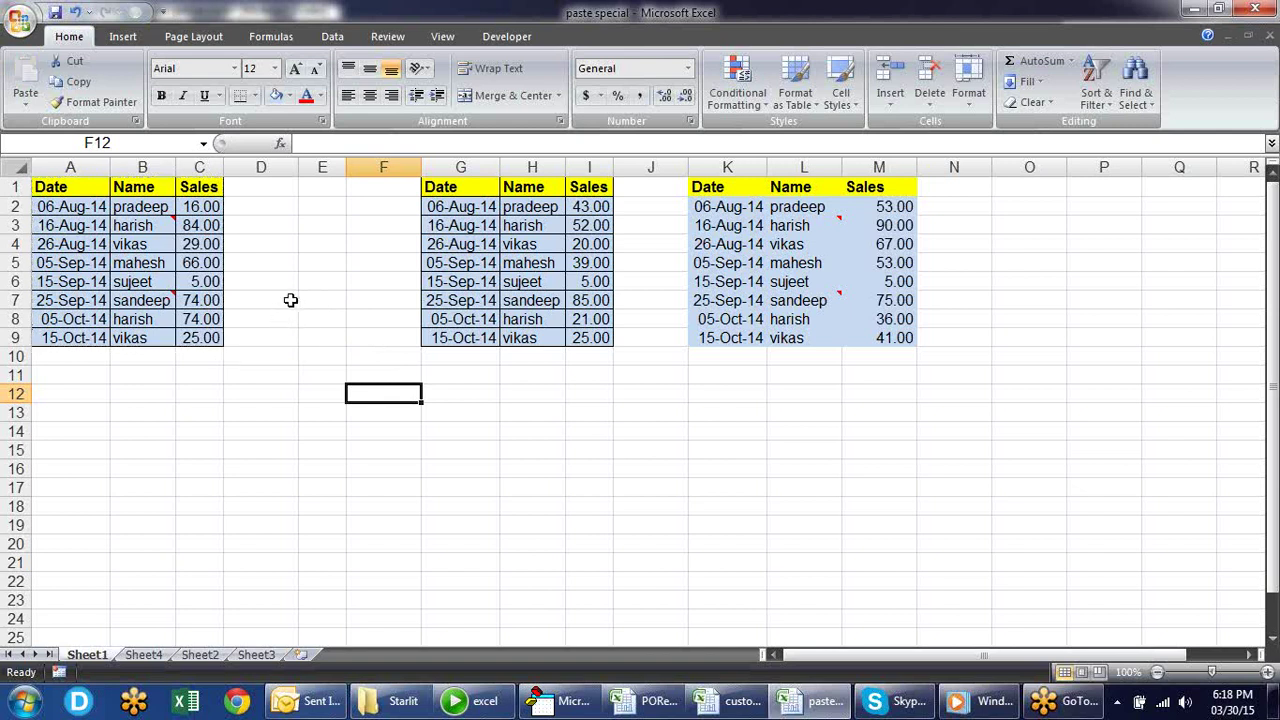
click(313, 249)
mouse_move(146, 218)
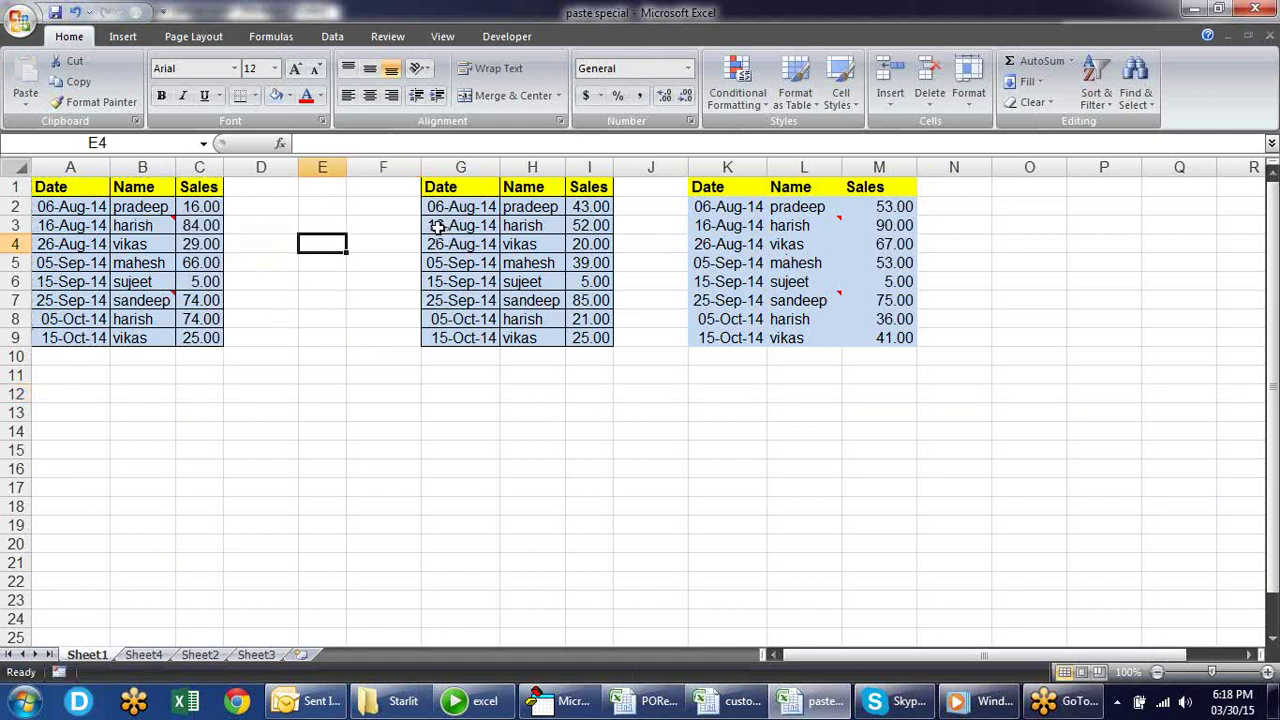
click(530, 246)
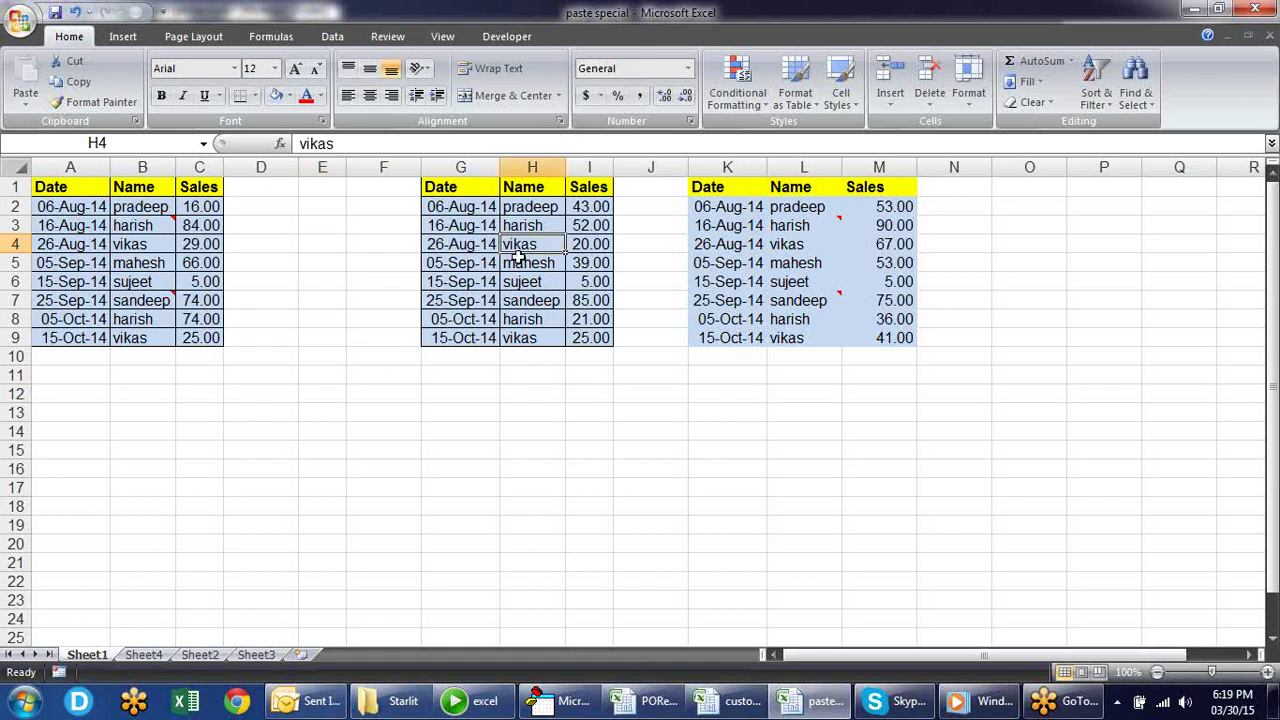
click(160, 229)
right_click(160, 229)
key(Escape)
right_click(160, 229)
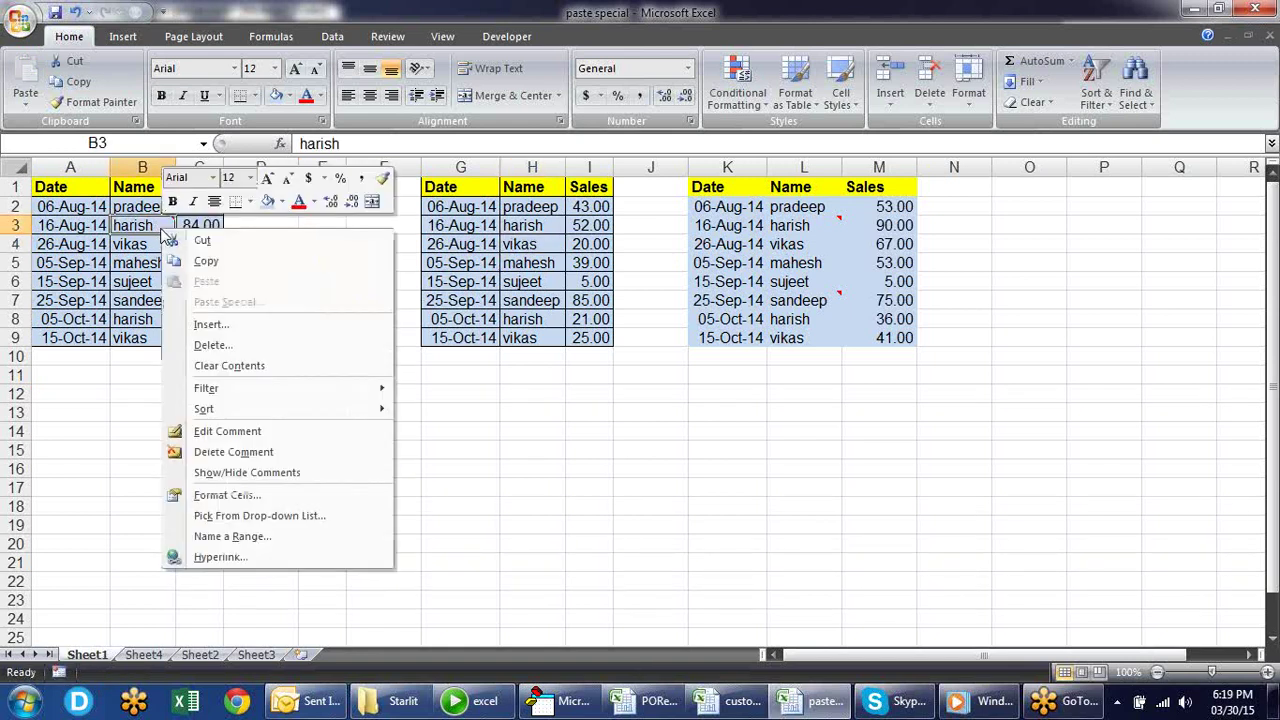
click(247, 438)
drag(246, 256, 190, 212)
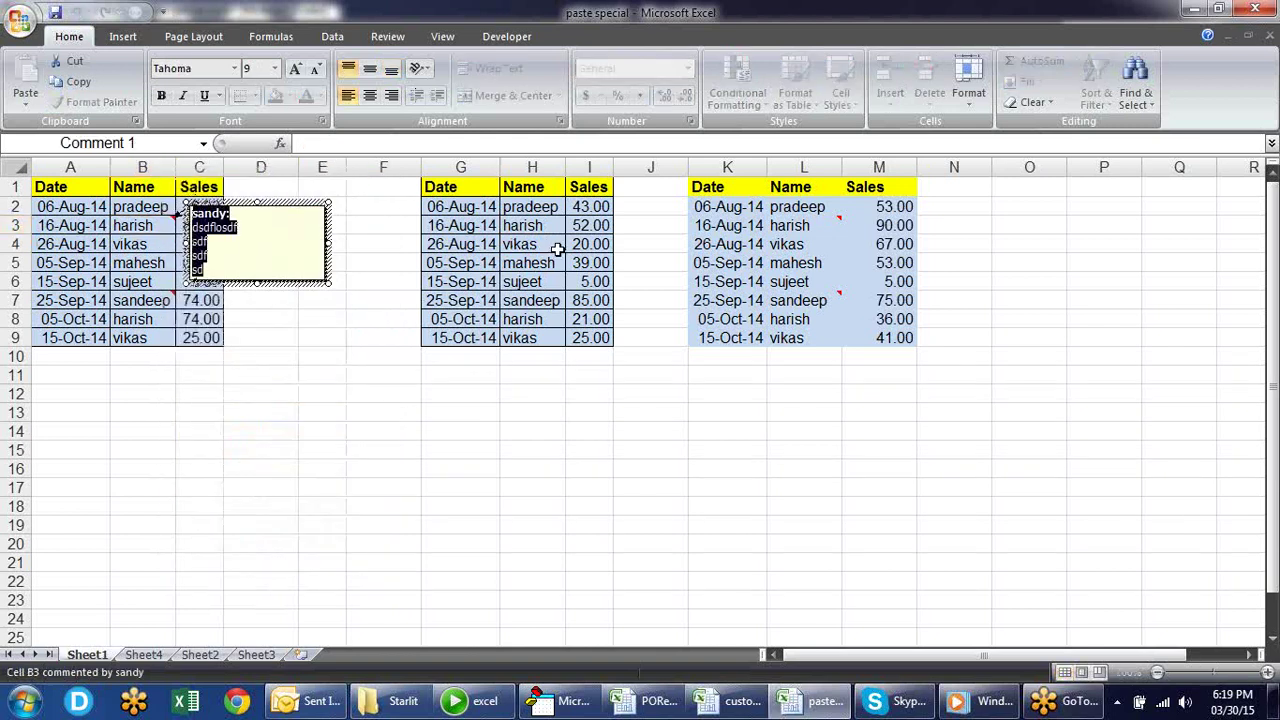
click(340, 416)
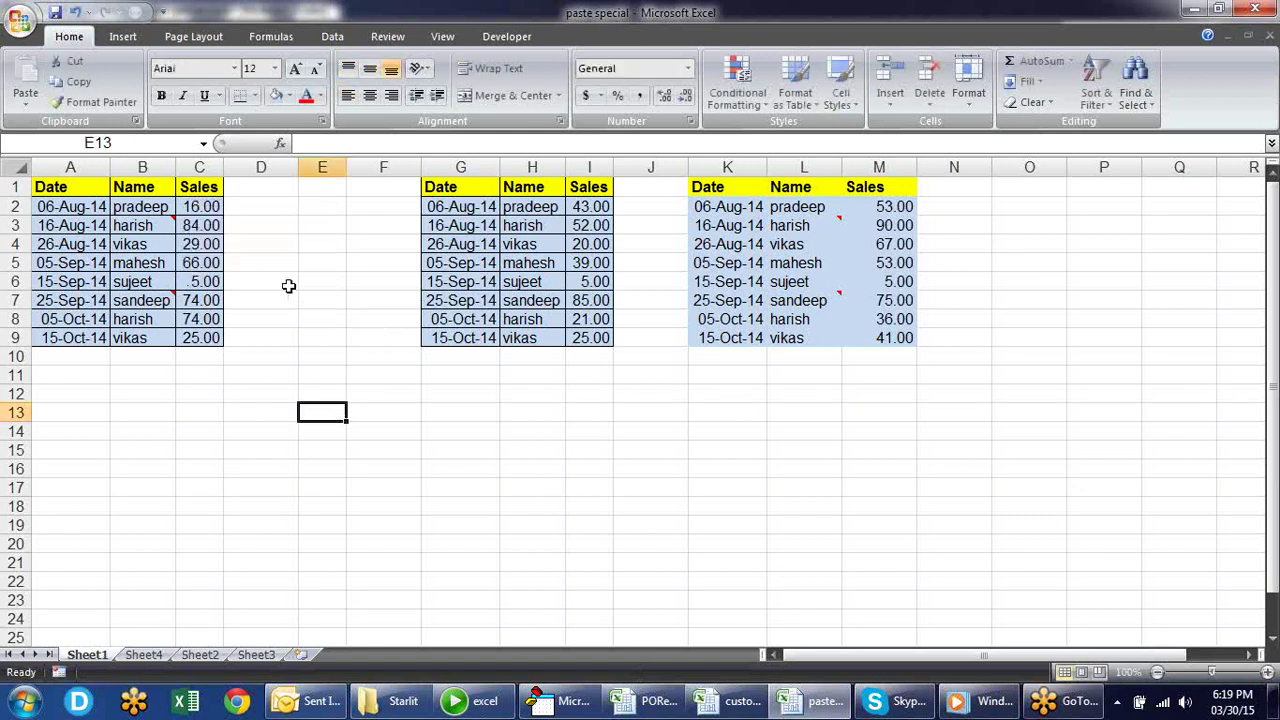
click(170, 225)
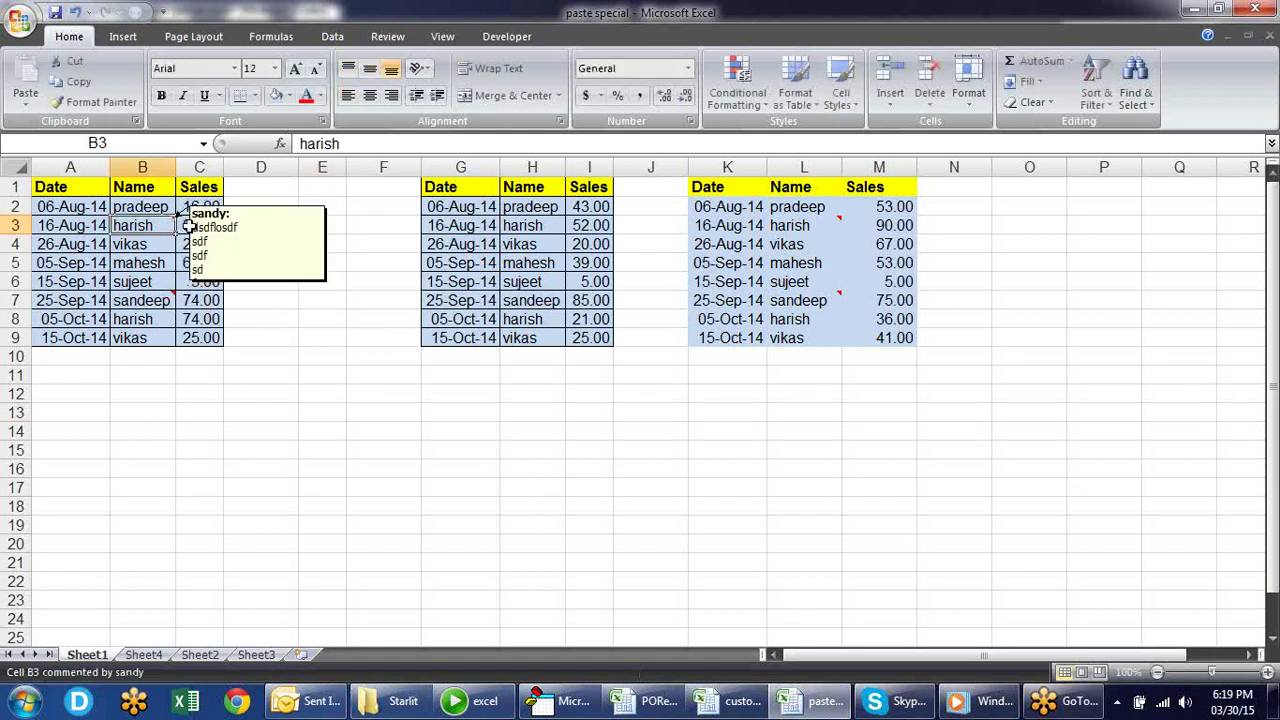
key(ctrl+c)
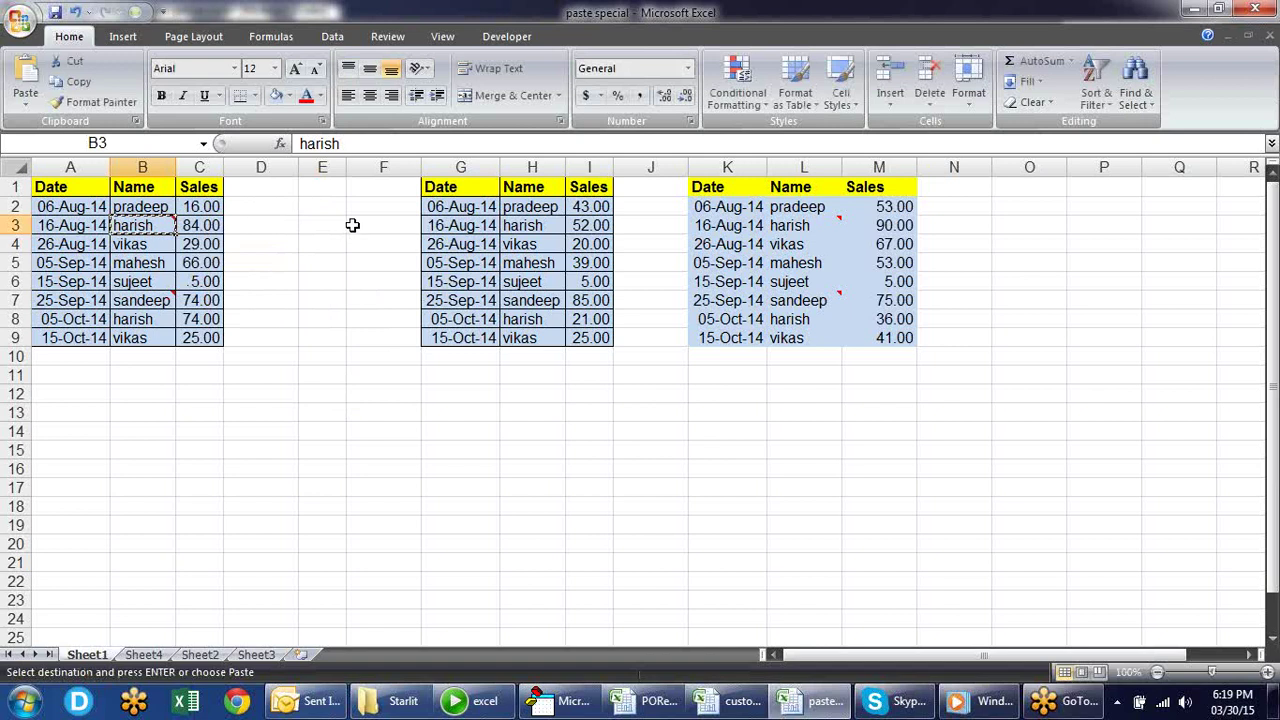
Step: Paste only B3's comment onto F3 via Paste Special Comments, then end copy mode
click(353, 225)
right_click(355, 225)
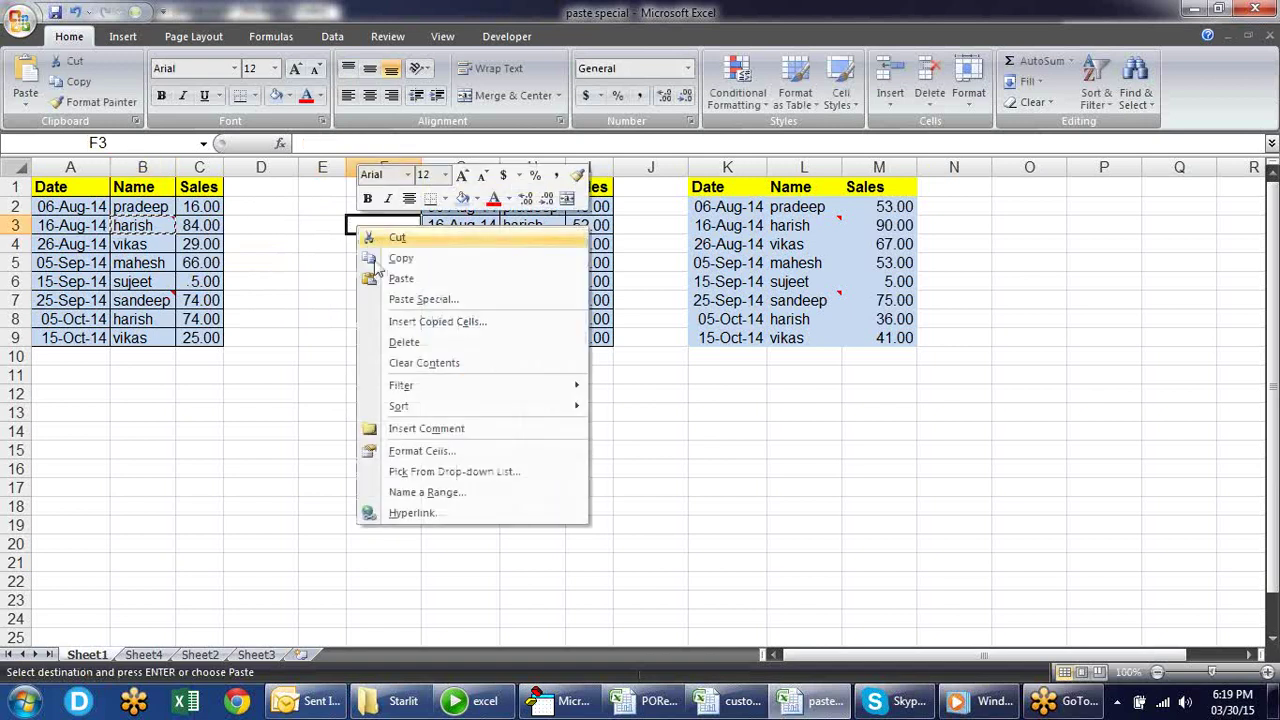
click(380, 299)
click(276, 265)
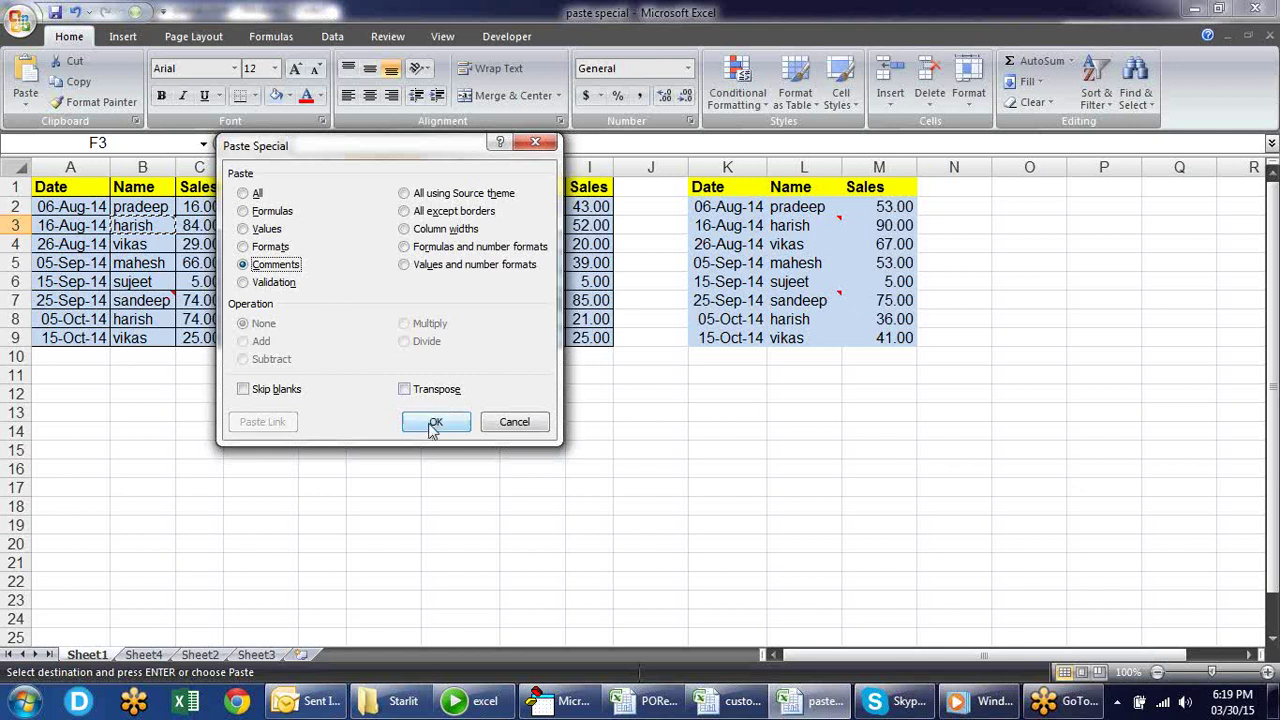
click(432, 424)
mouse_move(393, 227)
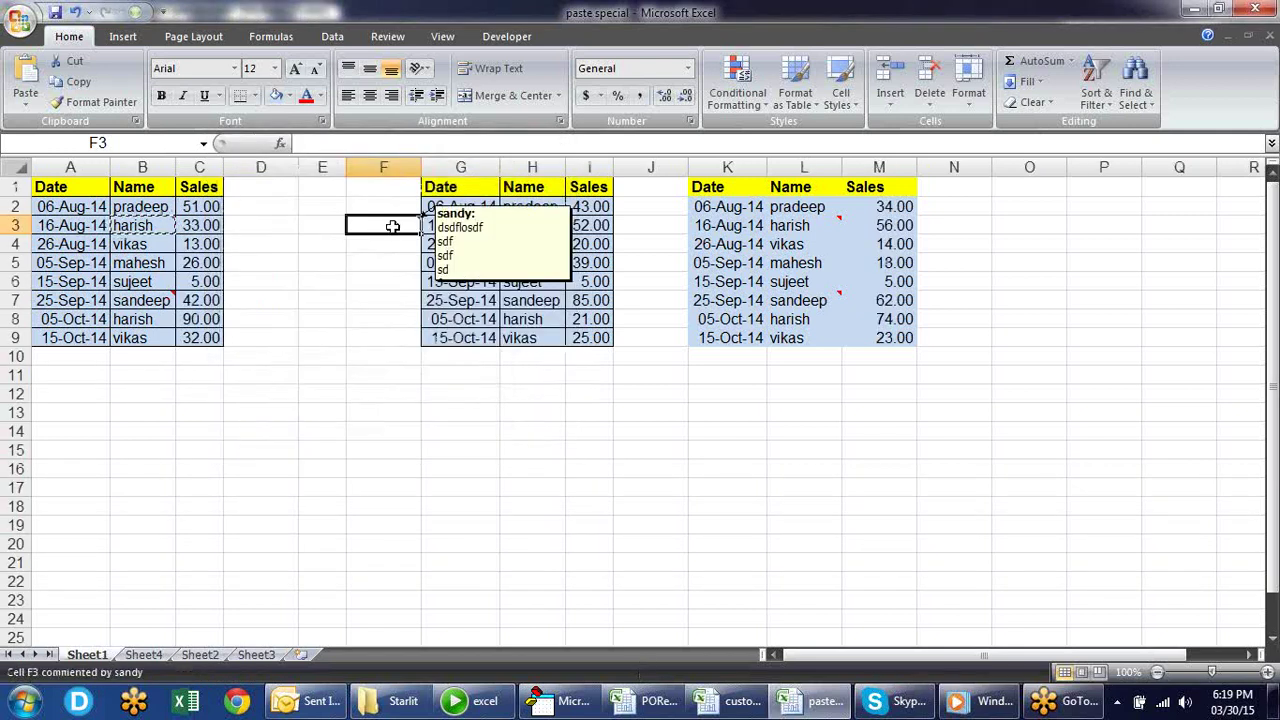
key(Escape)
click(342, 323)
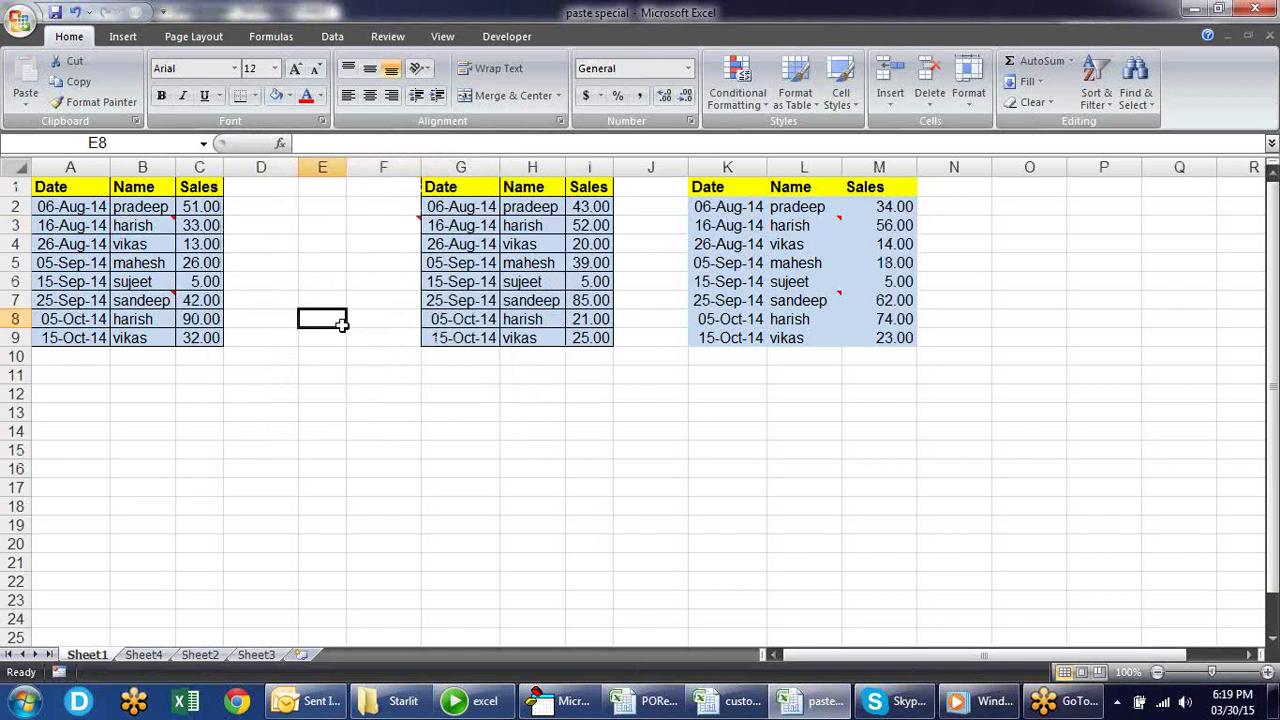
click(205, 283)
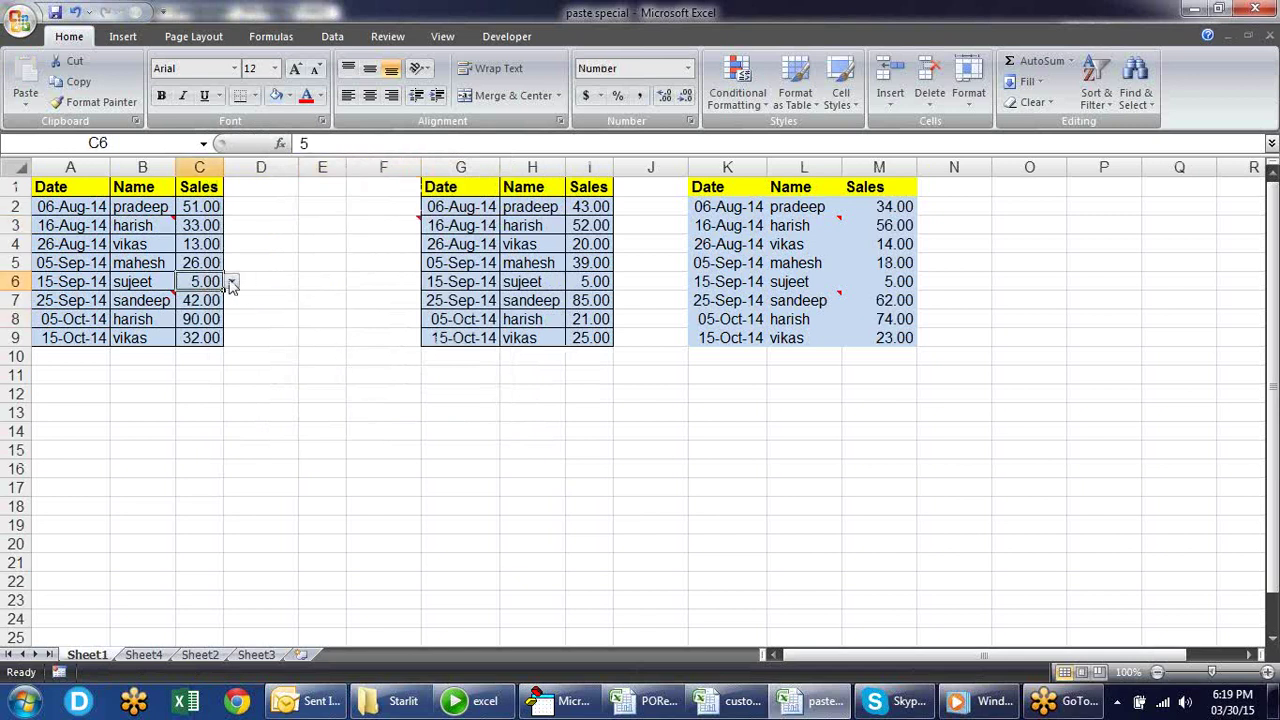
Step: Pick 5 and then 4 from C6's dropdown list of allowed values
click(231, 284)
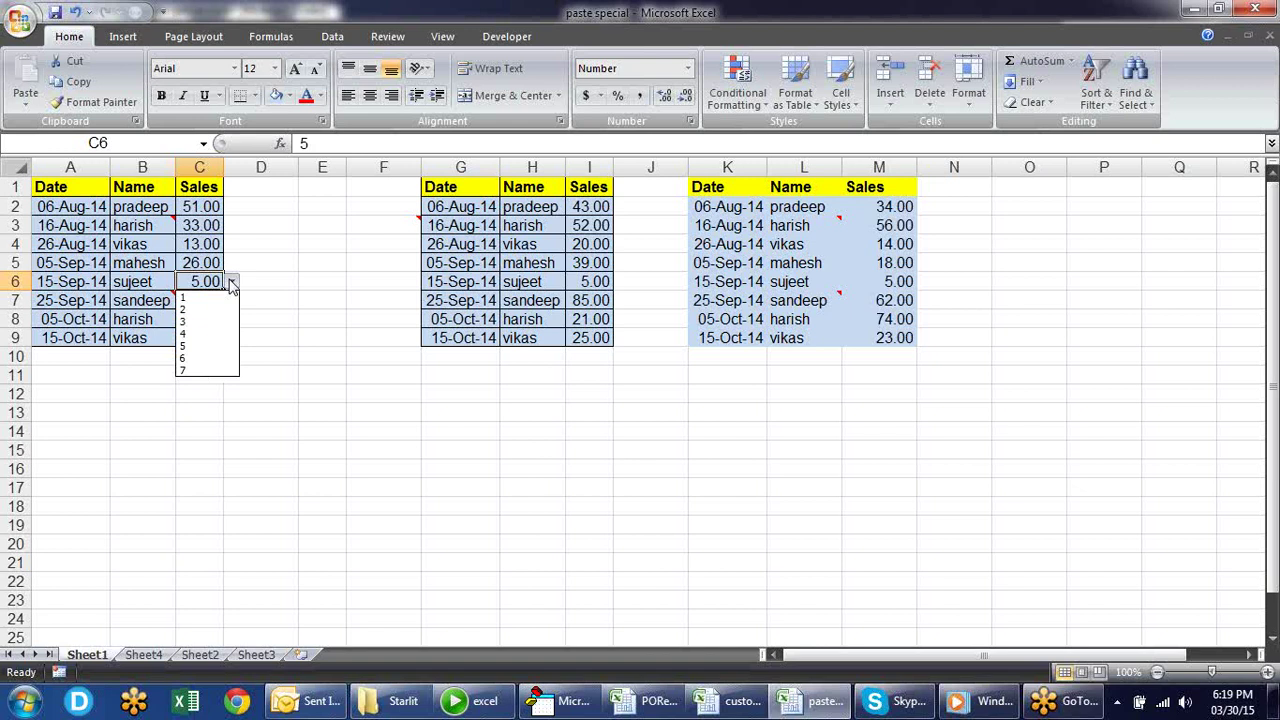
click(212, 348)
click(231, 284)
click(210, 346)
click(231, 284)
click(222, 334)
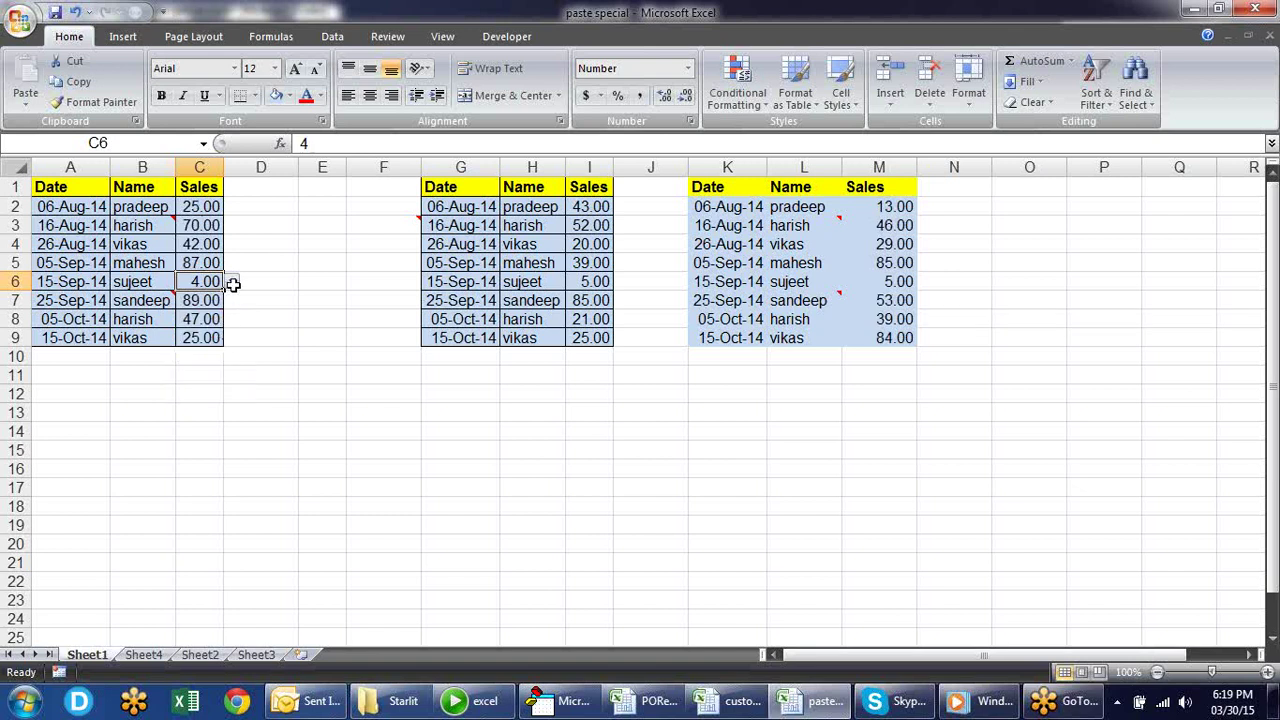
Step: Type 'sdf' into C6 and dismiss the invalid-value error
text(sdf)
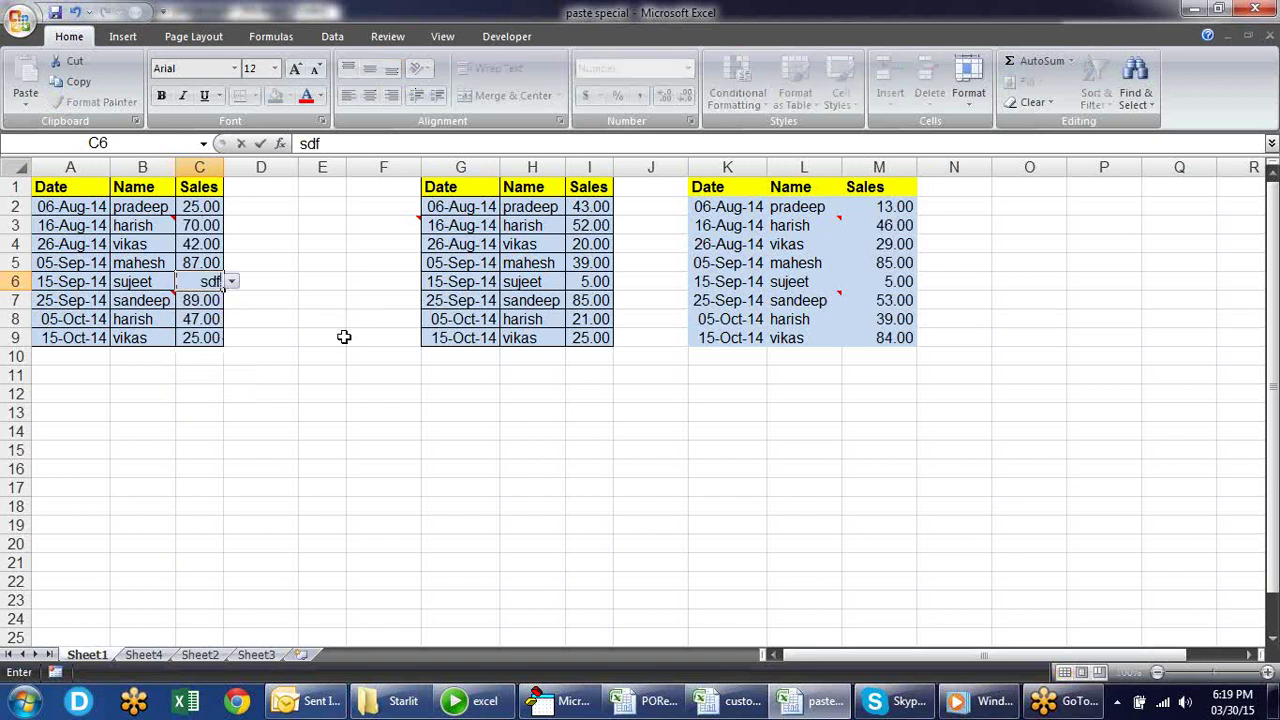
key(Return)
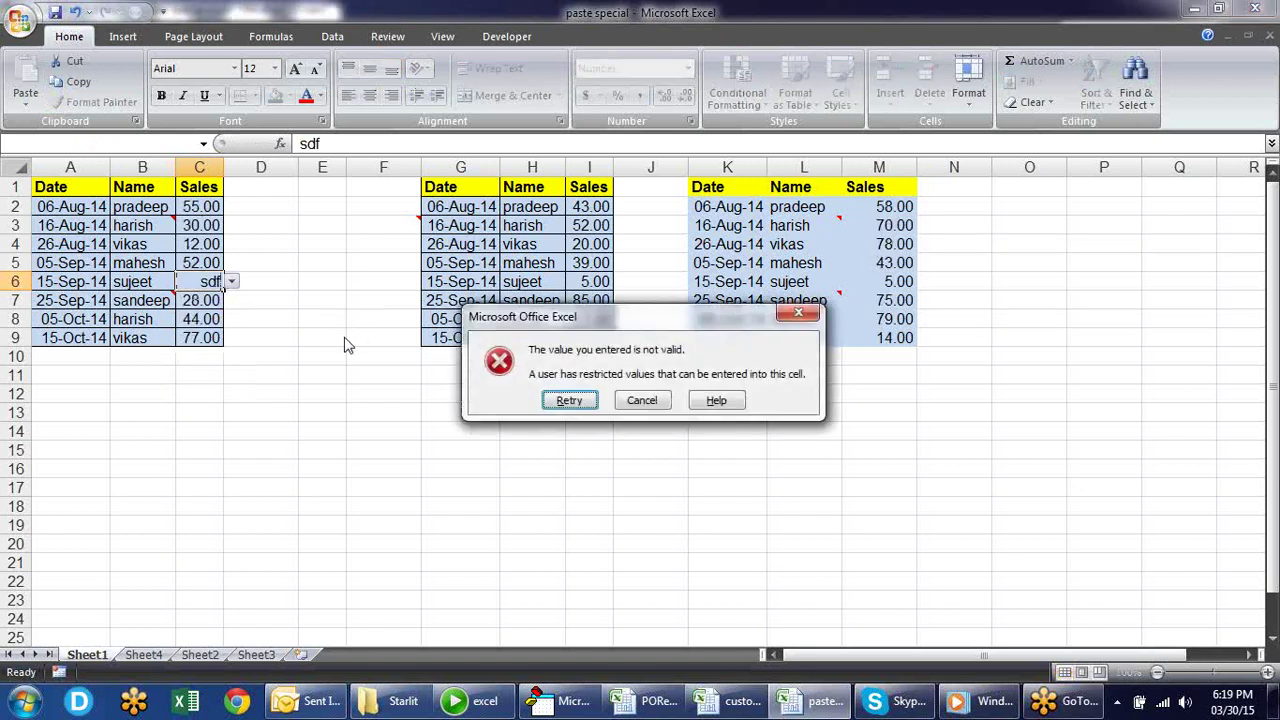
key(Escape)
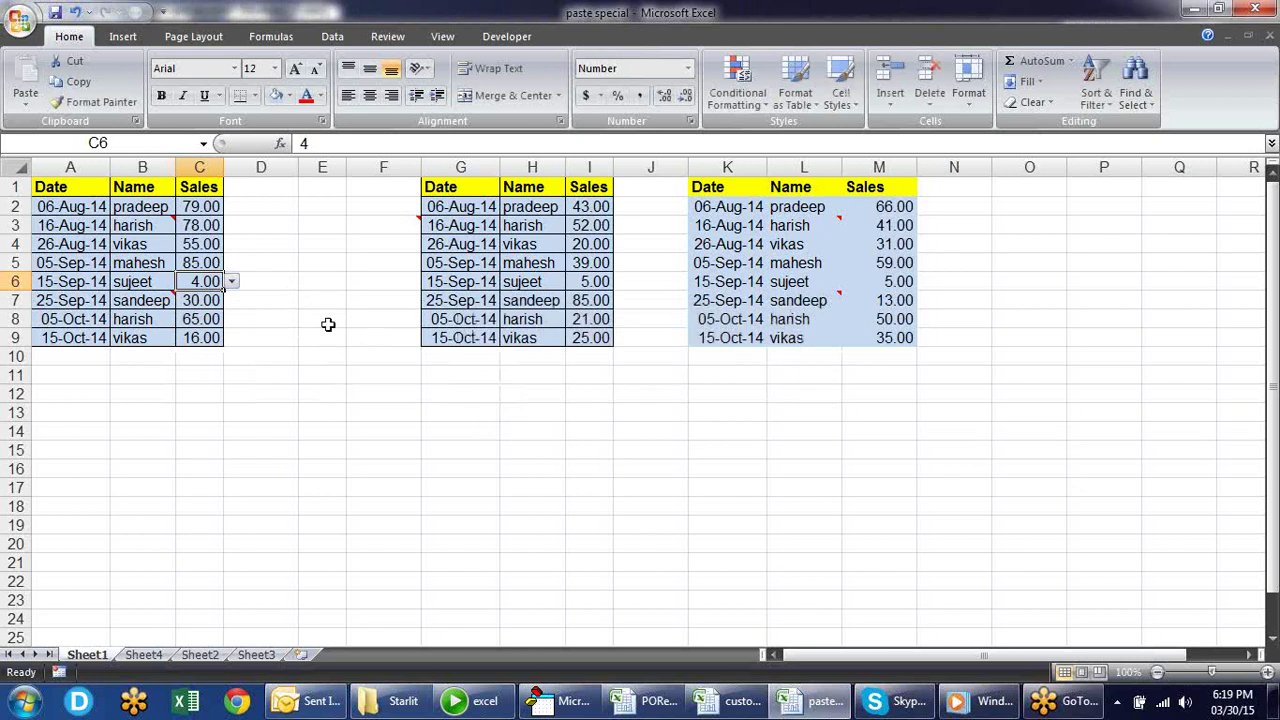
Step: Give cell D4 a List validation rule with source values 1,2,3,4,5
click(297, 241)
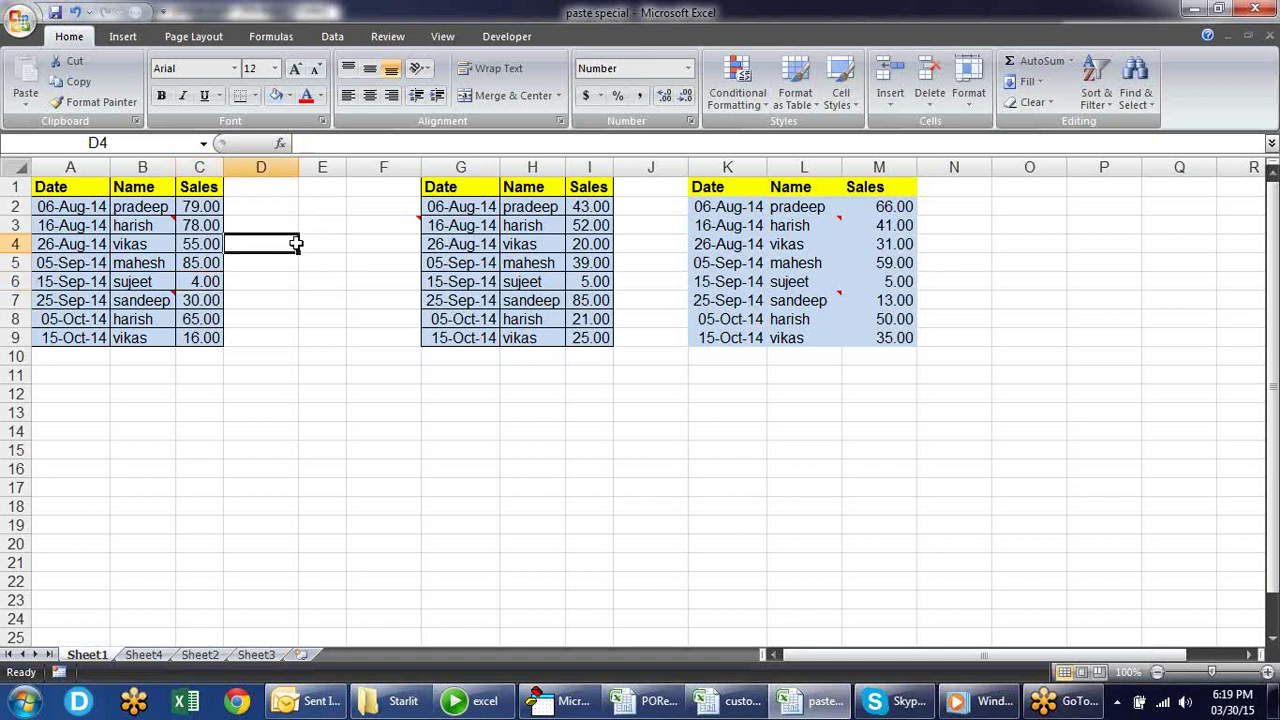
click(328, 38)
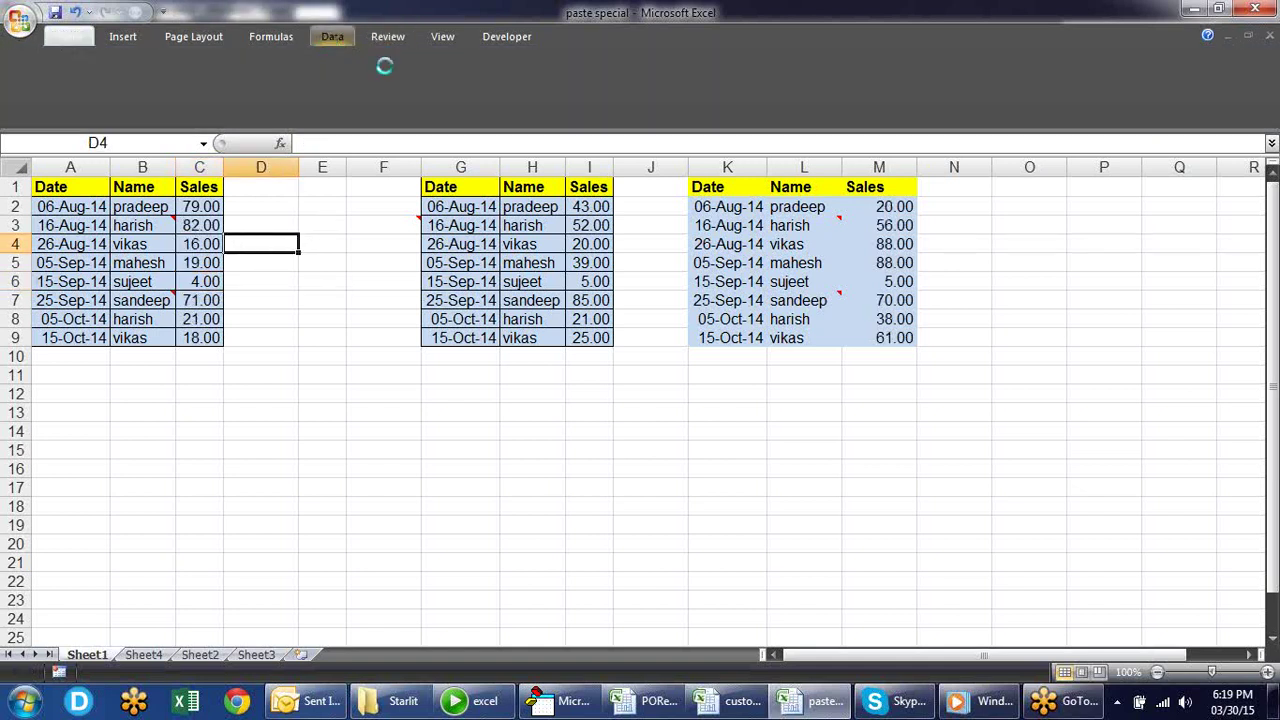
click(735, 77)
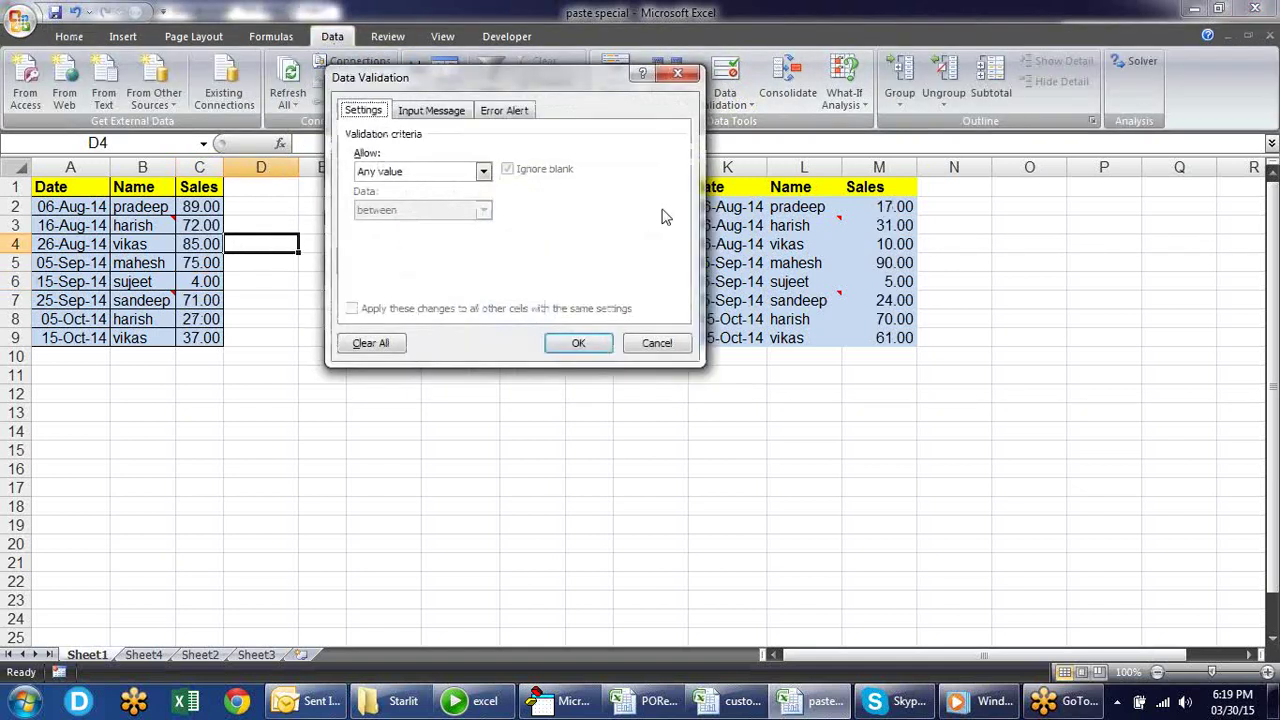
click(483, 171)
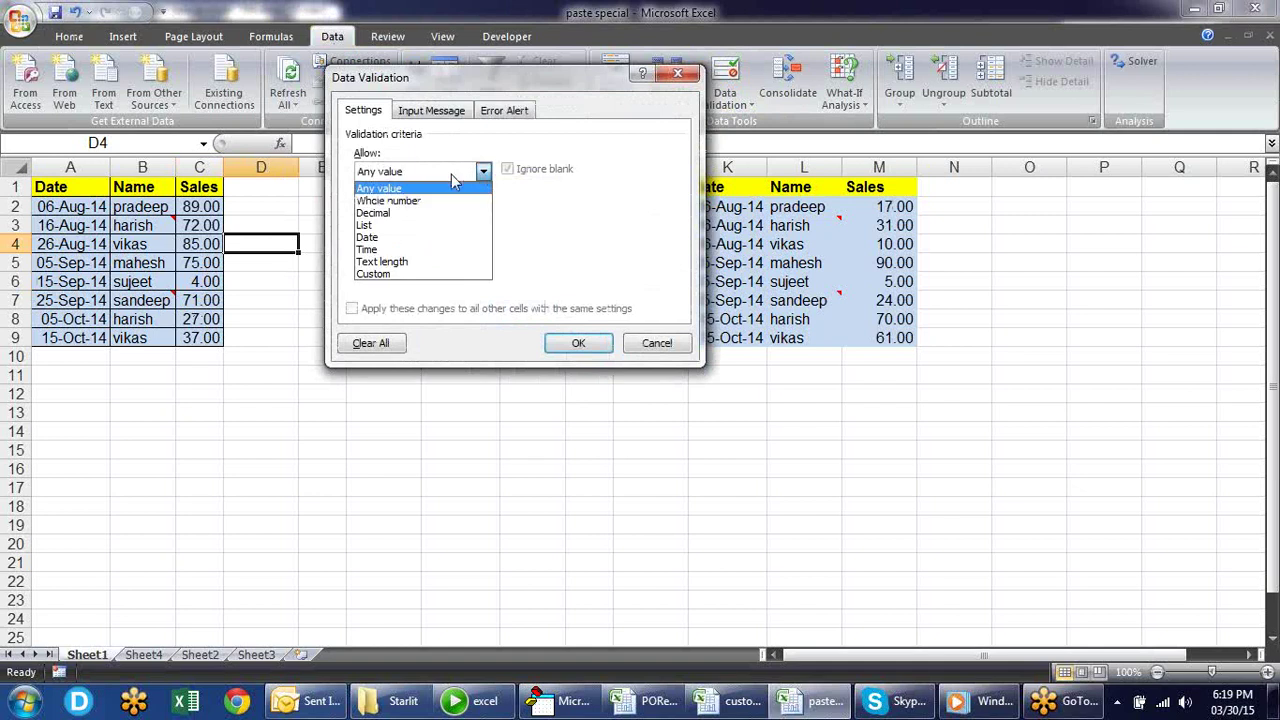
click(393, 225)
click(379, 250)
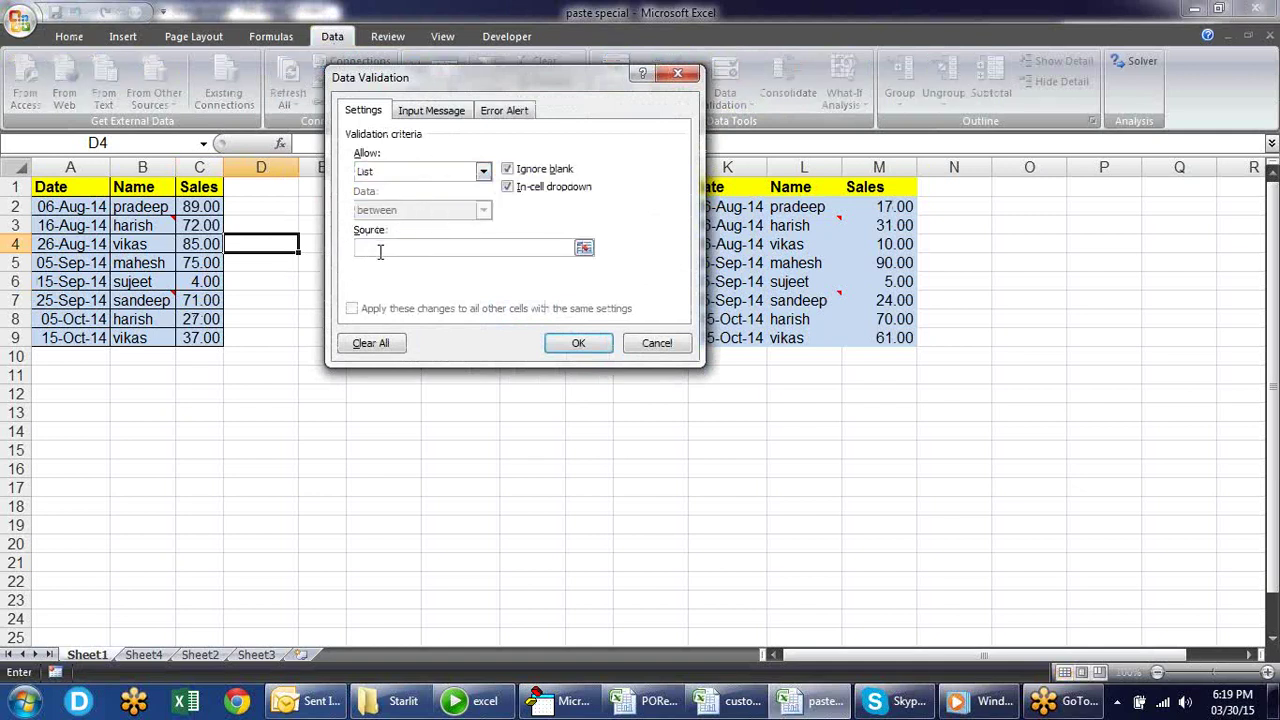
text(,)
key(Down)
key(Page_Down)
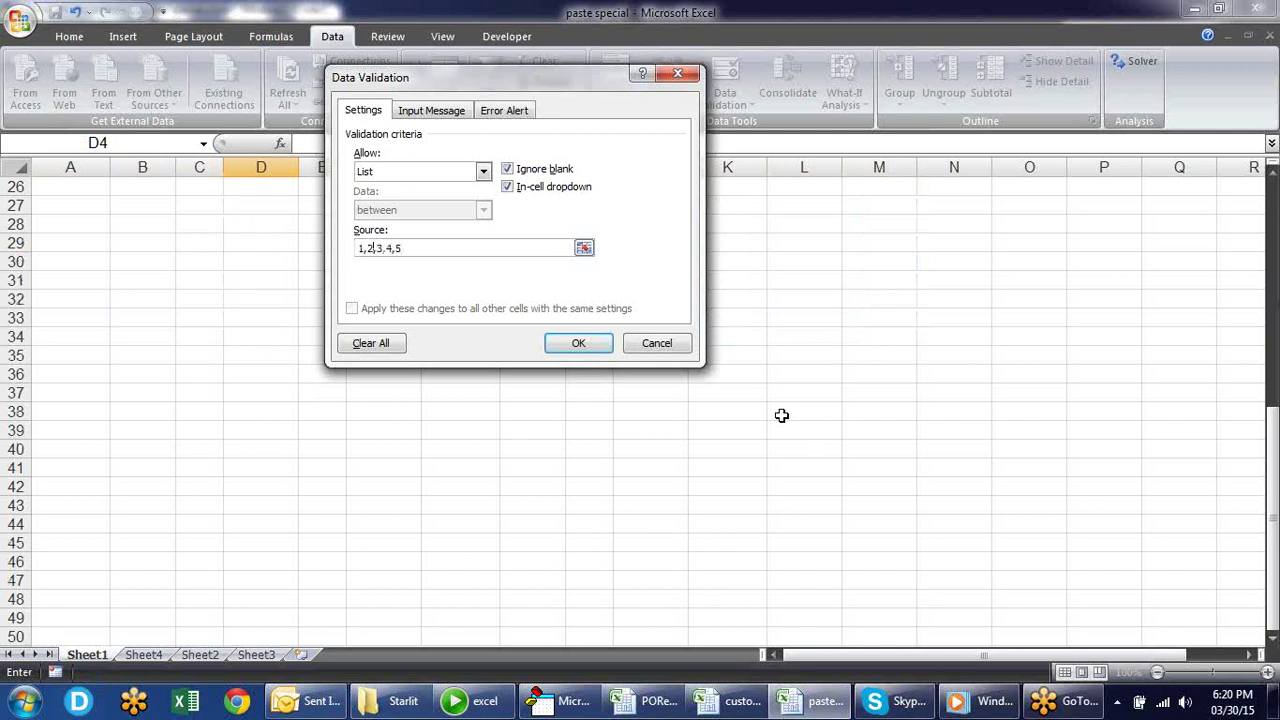
click(590, 346)
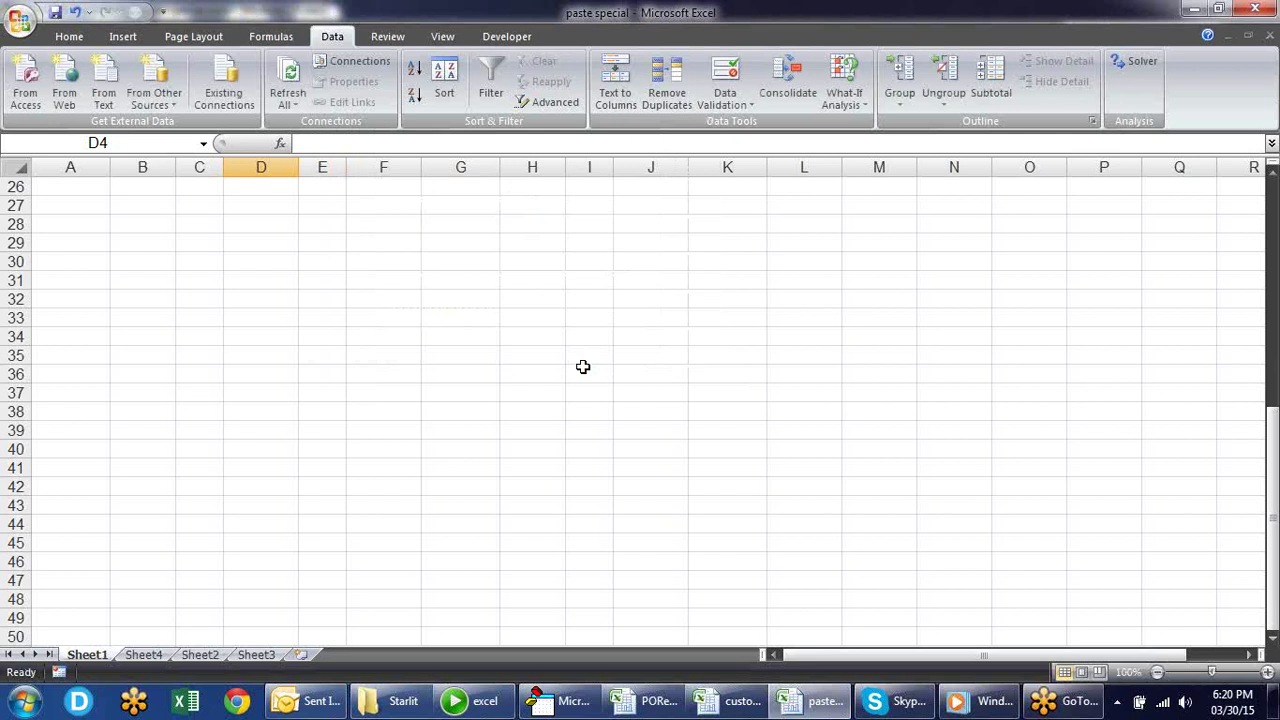
Step: Choose 4 from D4's new dropdown and copy the cell
scroll(582, 366, up, 4)
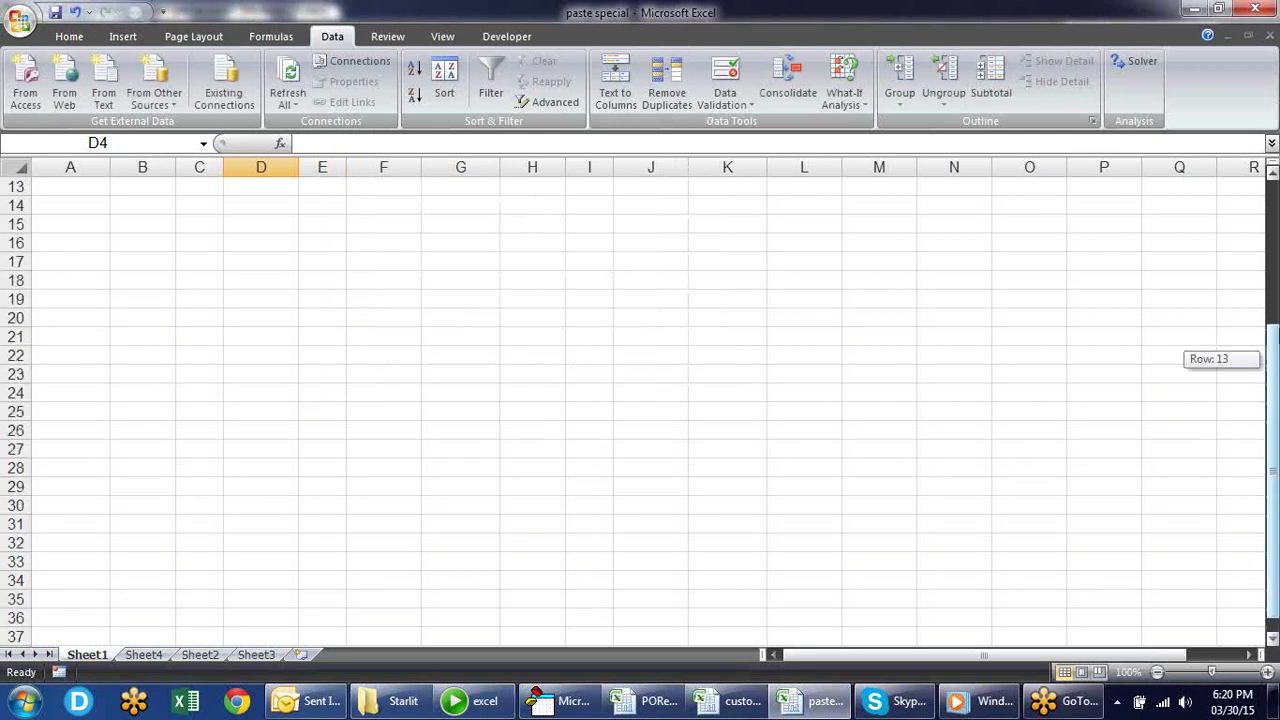
drag(1272, 325, 1272, 190)
click(307, 244)
click(276, 300)
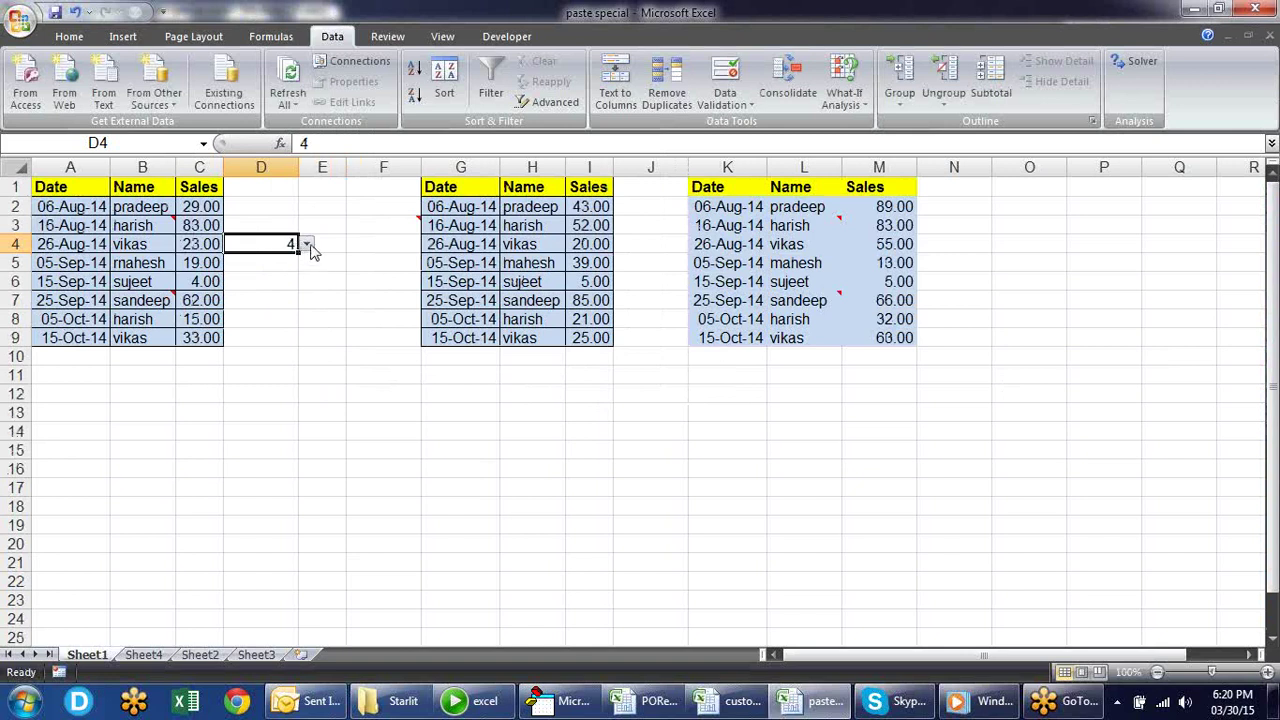
key(ctrl+c)
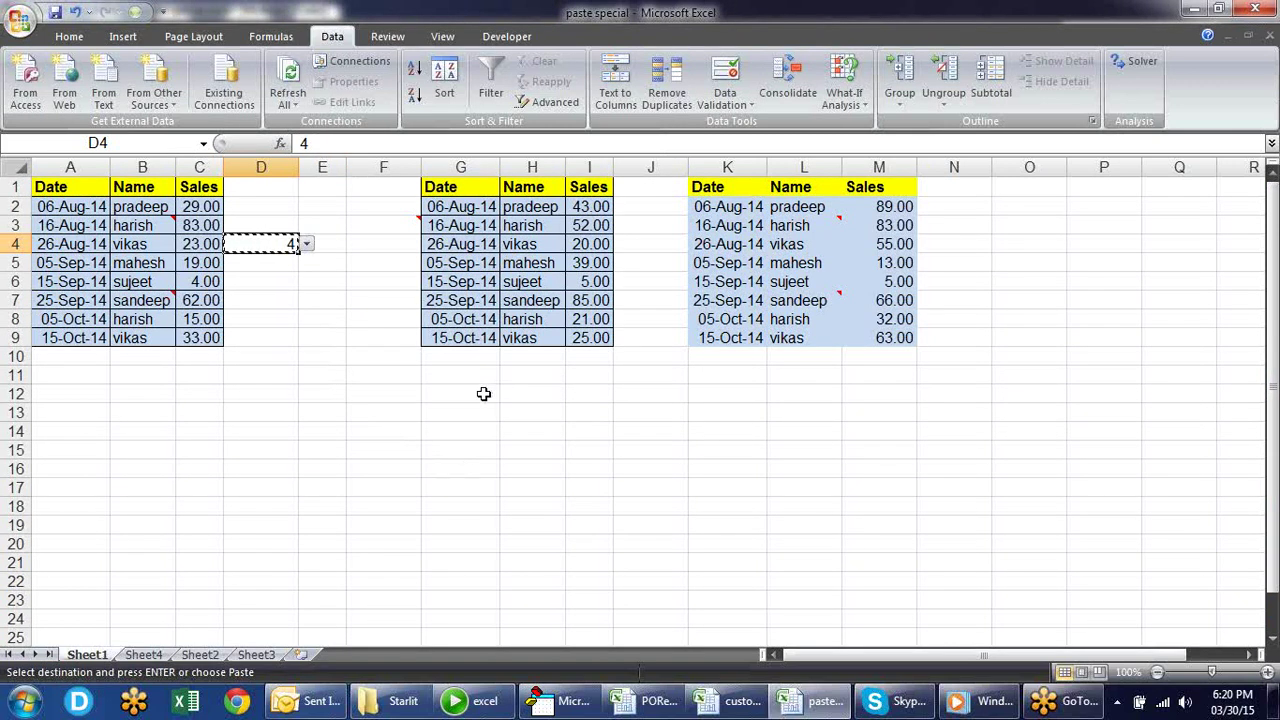
Step: Paste only D4's validation rule into G11:G17 with Paste Special
drag(480, 378, 445, 480)
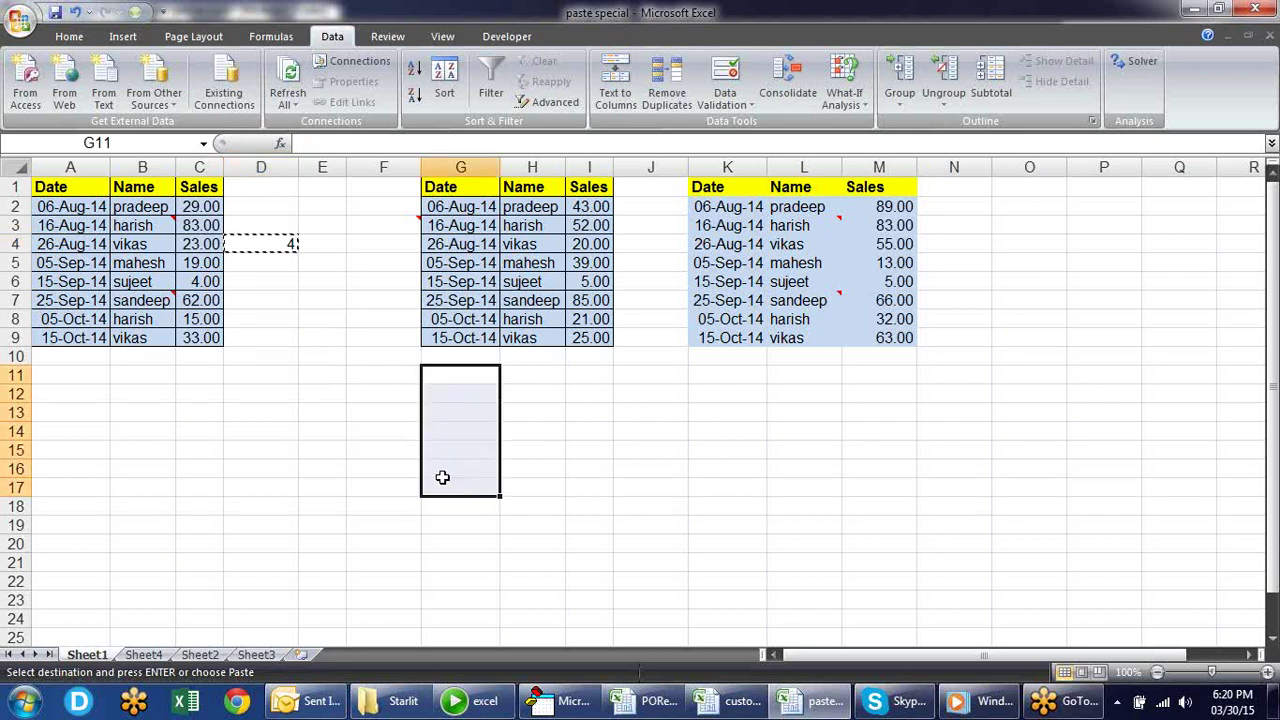
right_click(468, 369)
click(536, 446)
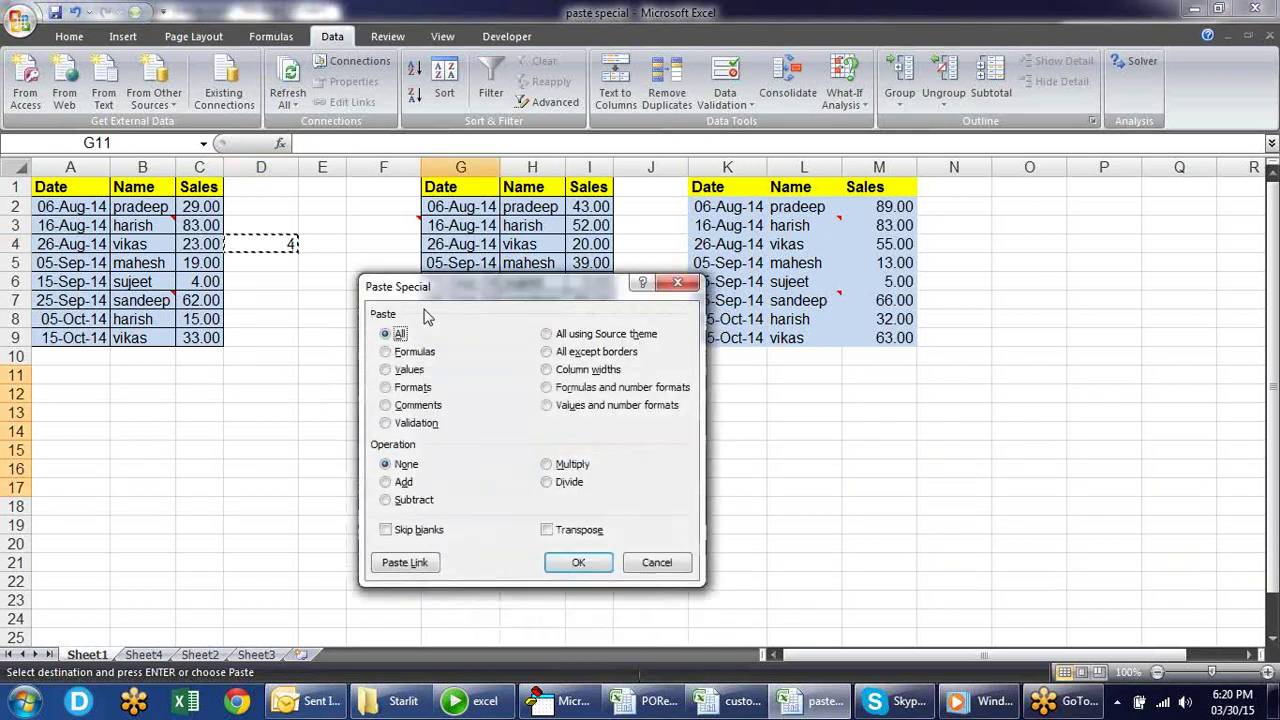
click(407, 428)
click(578, 562)
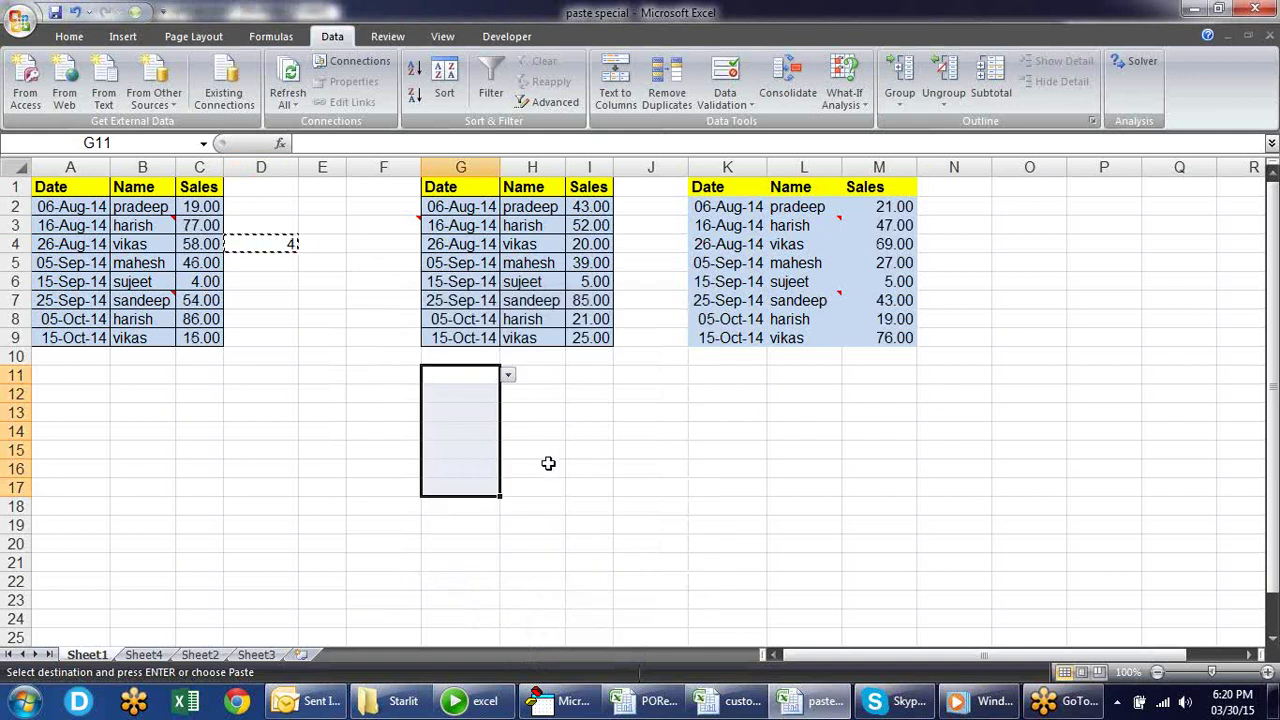
click(503, 392)
Step: Use the new dropdowns to set G12 and G14 to 3
click(490, 394)
click(506, 395)
click(477, 431)
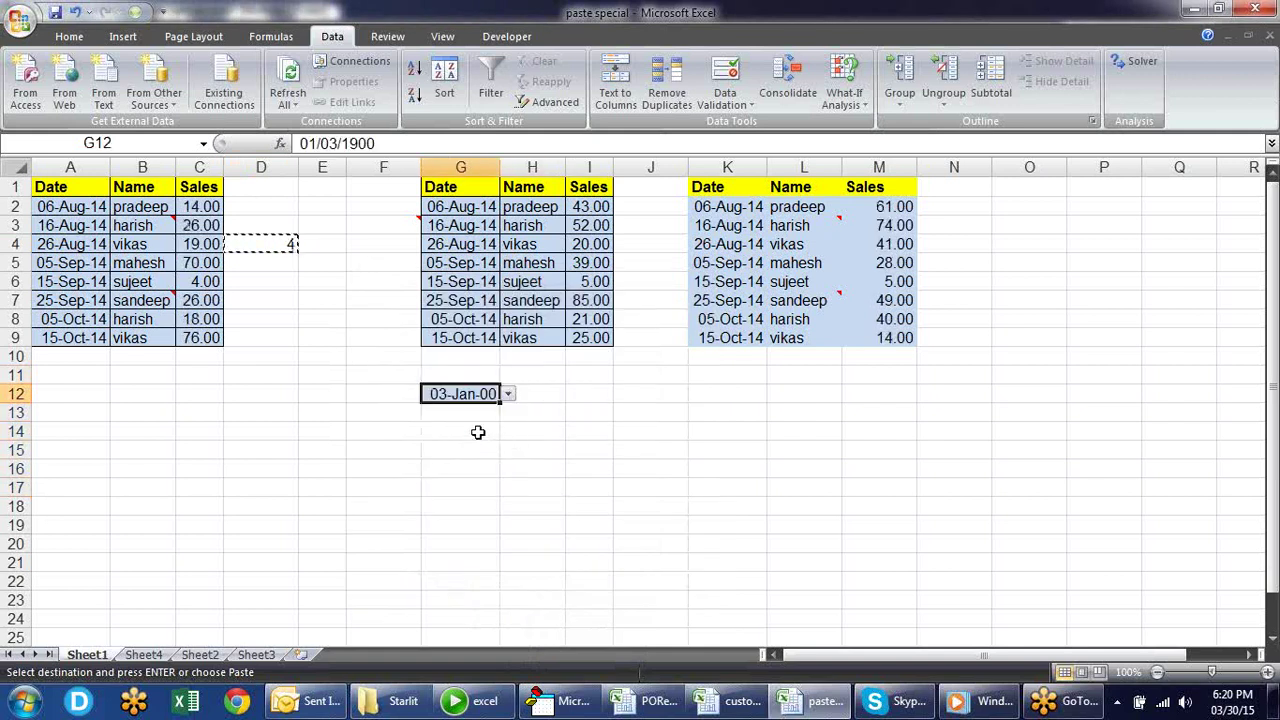
click(482, 426)
click(508, 431)
click(488, 466)
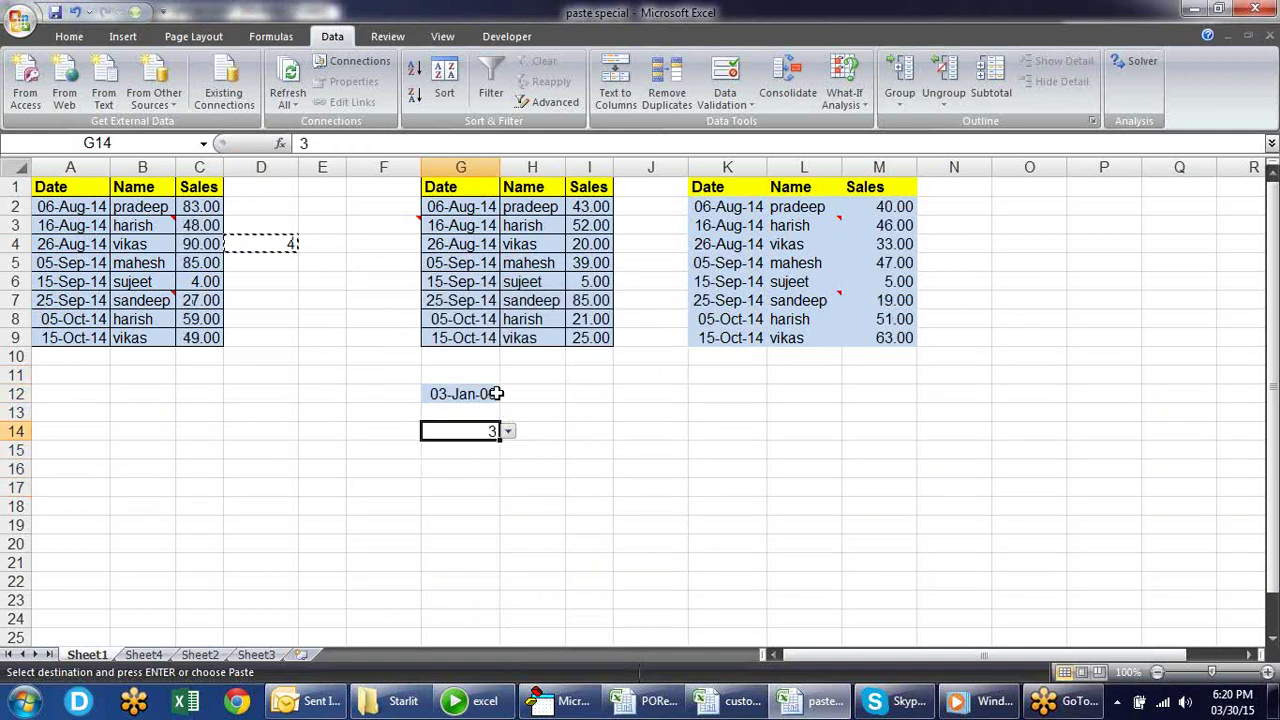
Step: Clear formatting from G11:G18 and confirm G15 and G16 still show dropdowns
click(474, 371)
drag(474, 371, 471, 509)
key(alt+e)
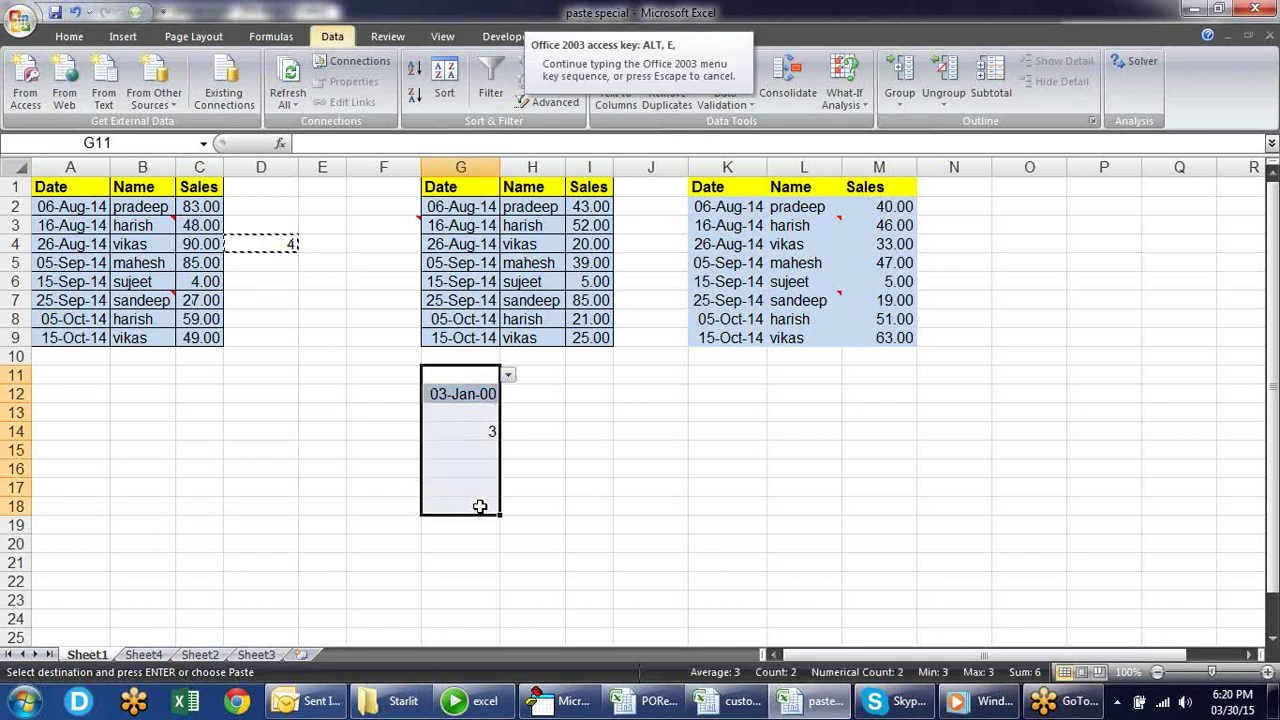
key(a)
key(f)
click(622, 430)
click(460, 378)
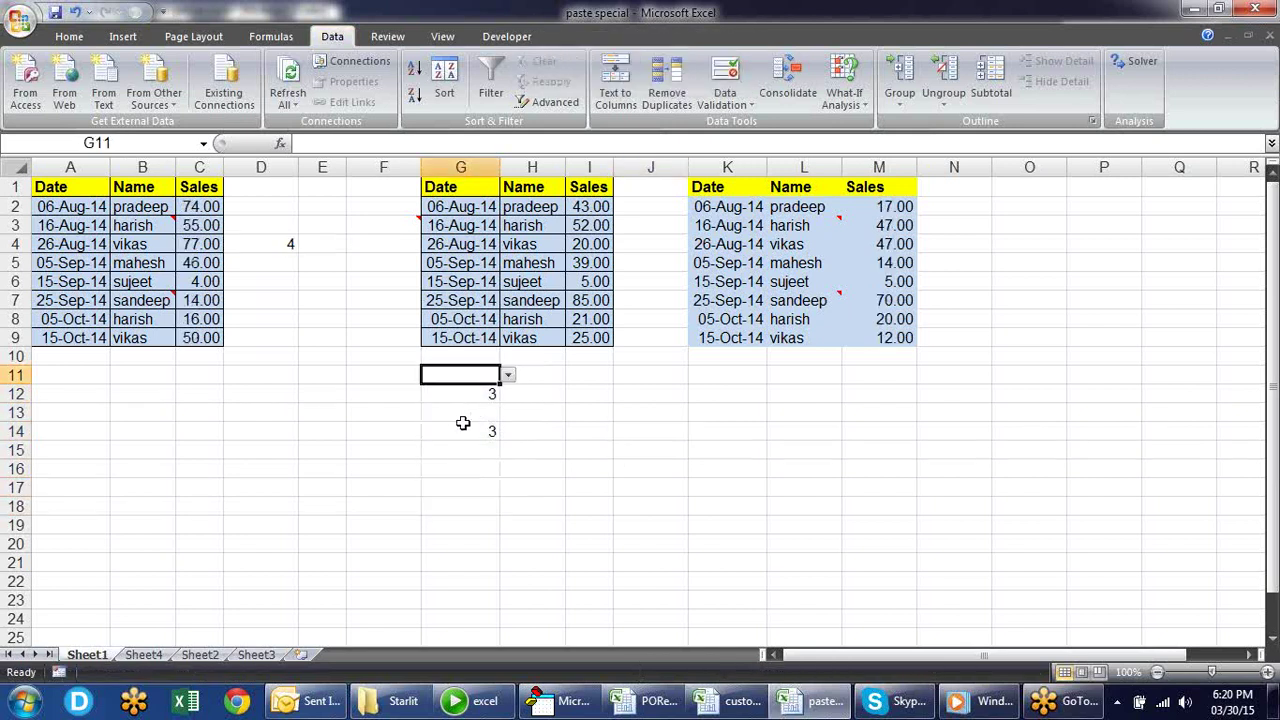
click(443, 466)
click(457, 375)
click(445, 450)
click(480, 383)
Step: On Sheet4, change Sales in B2 to 20 and B4 to 12
click(143, 654)
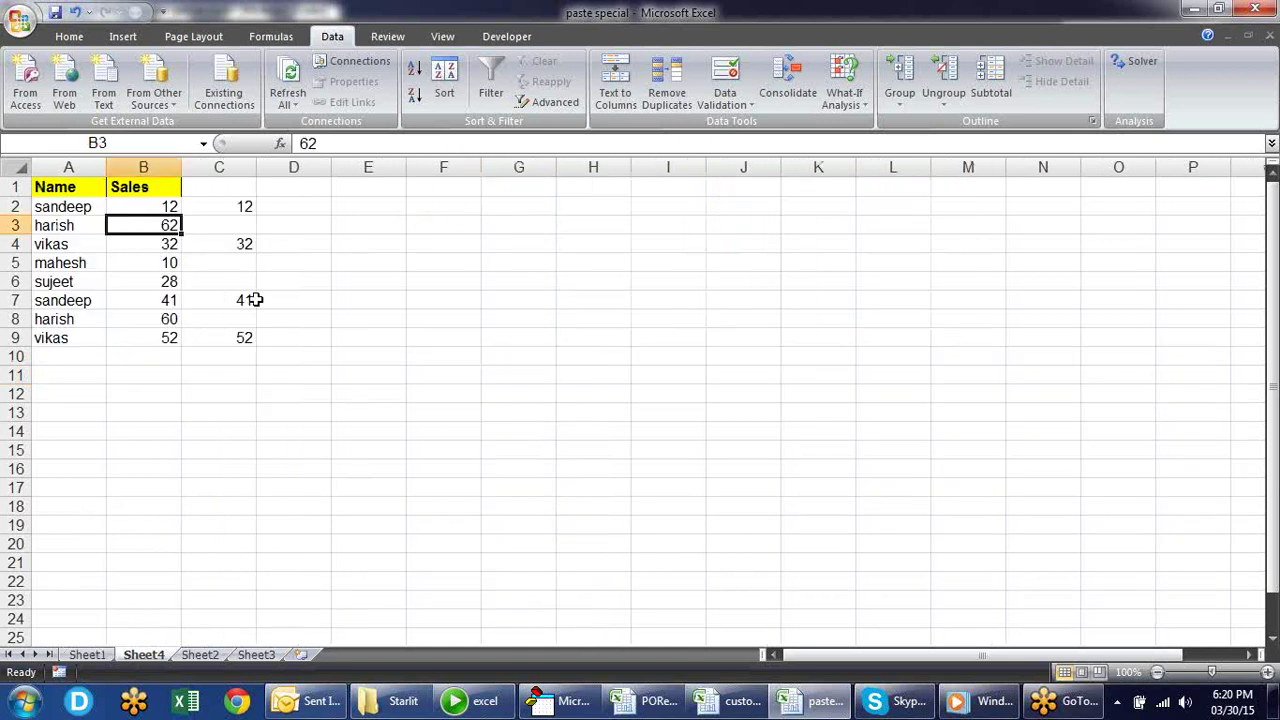
click(349, 337)
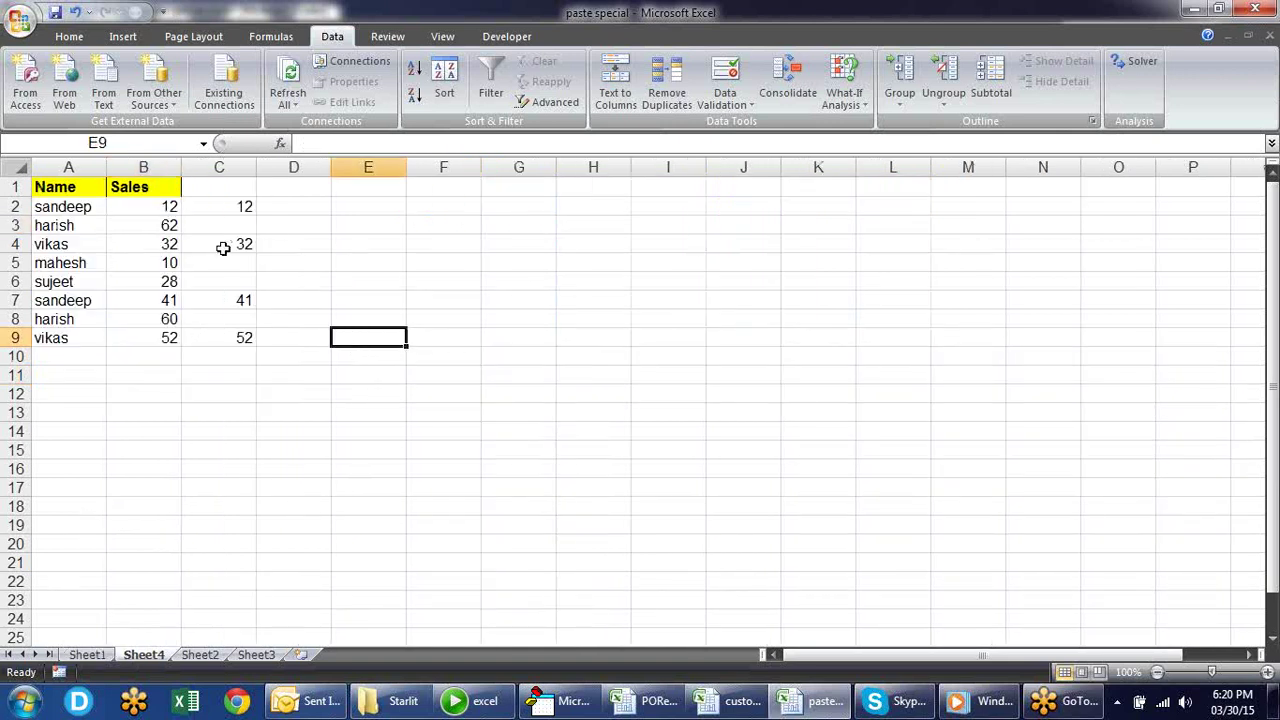
click(173, 206)
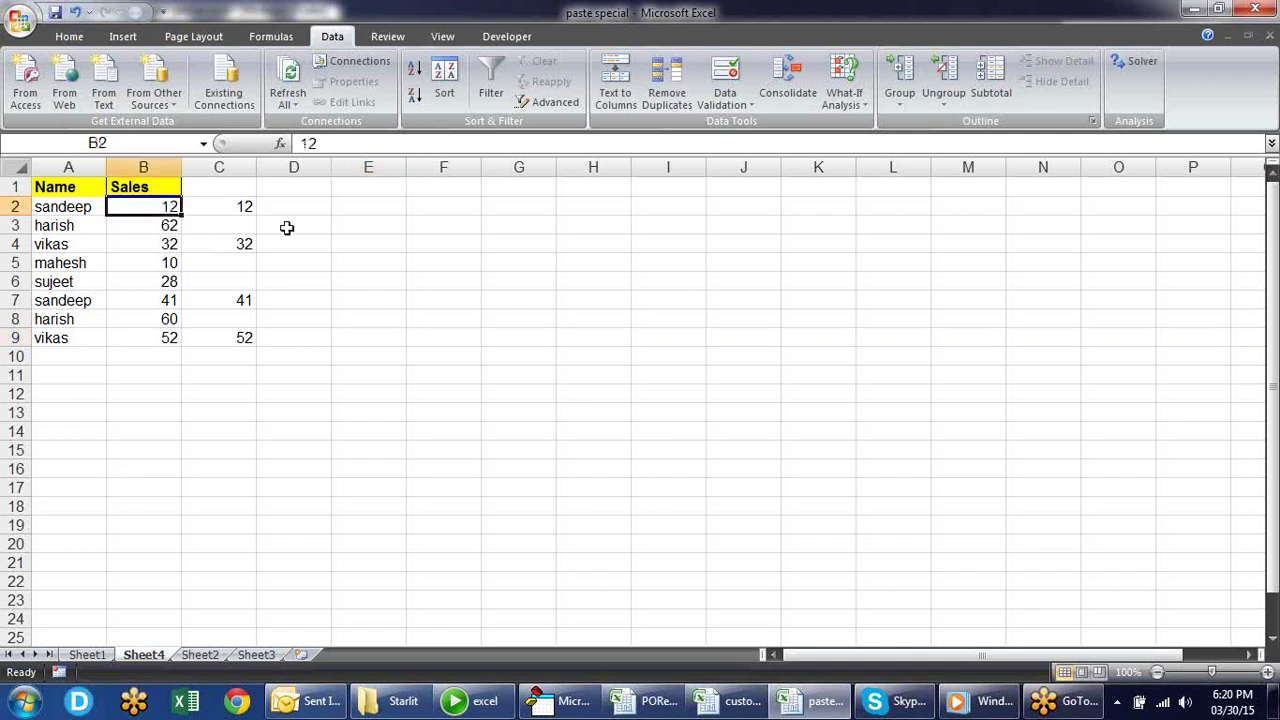
text(20)
key(Return)
key(Down)
Step: Enter 20 in B7 and 30 in B9
key(Down)
key(Up)
text(12)
key(Return)
key(Down)
key(Down)
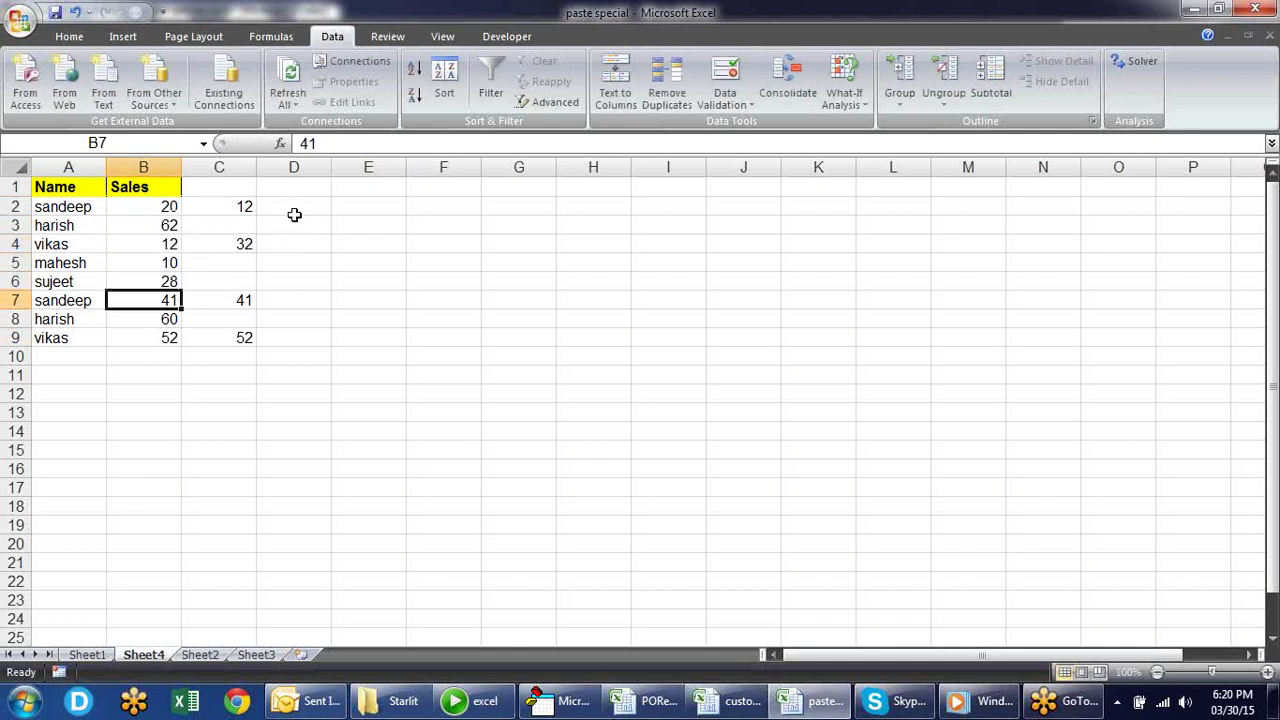
text(20)
key(Return)
key(Down)
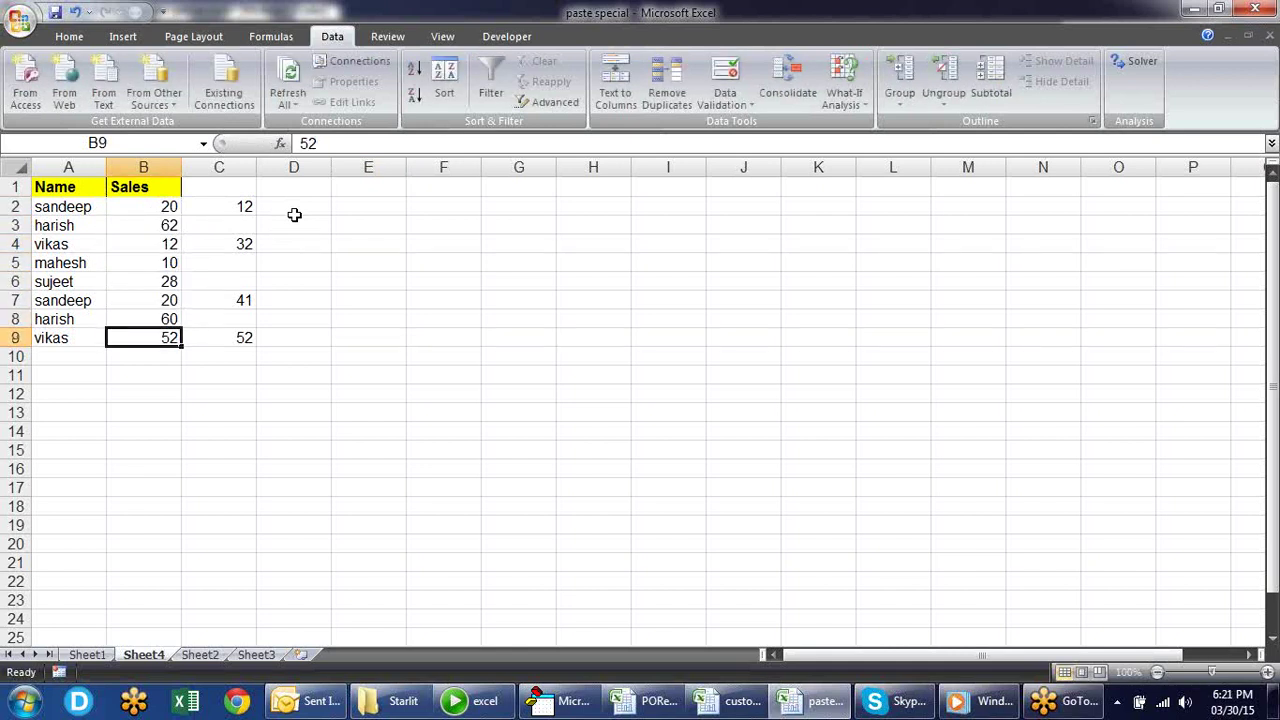
text(30)
key(Return)
Step: Review the Name and Sales data against column C values 12, 32, 41 and 52
drag(143, 207, 149, 334)
drag(94, 206, 143, 337)
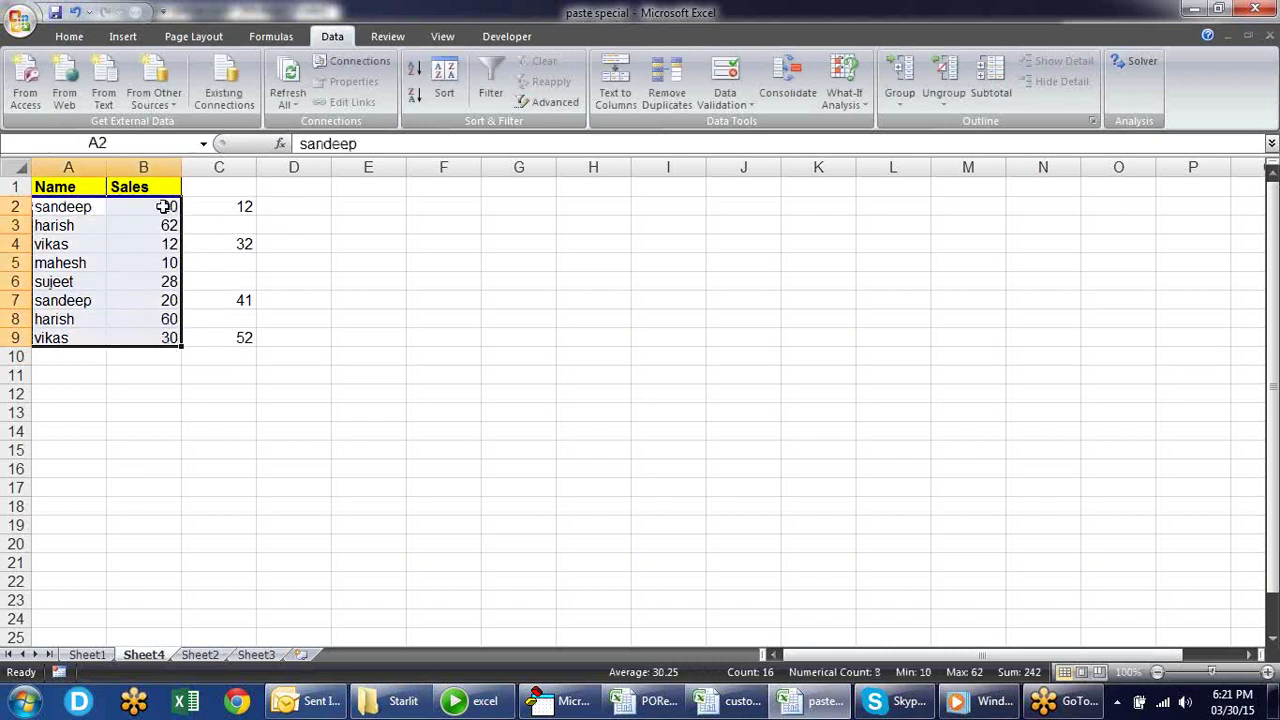
click(242, 206)
click(239, 246)
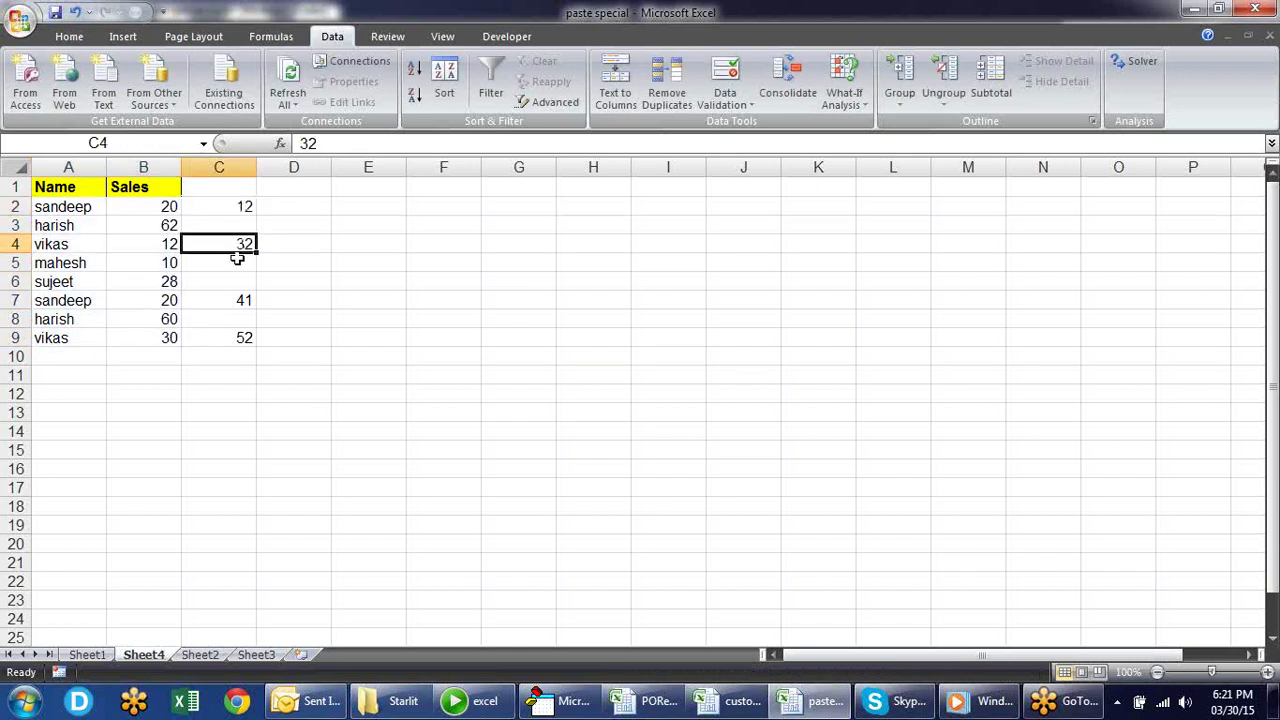
click(231, 298)
click(228, 334)
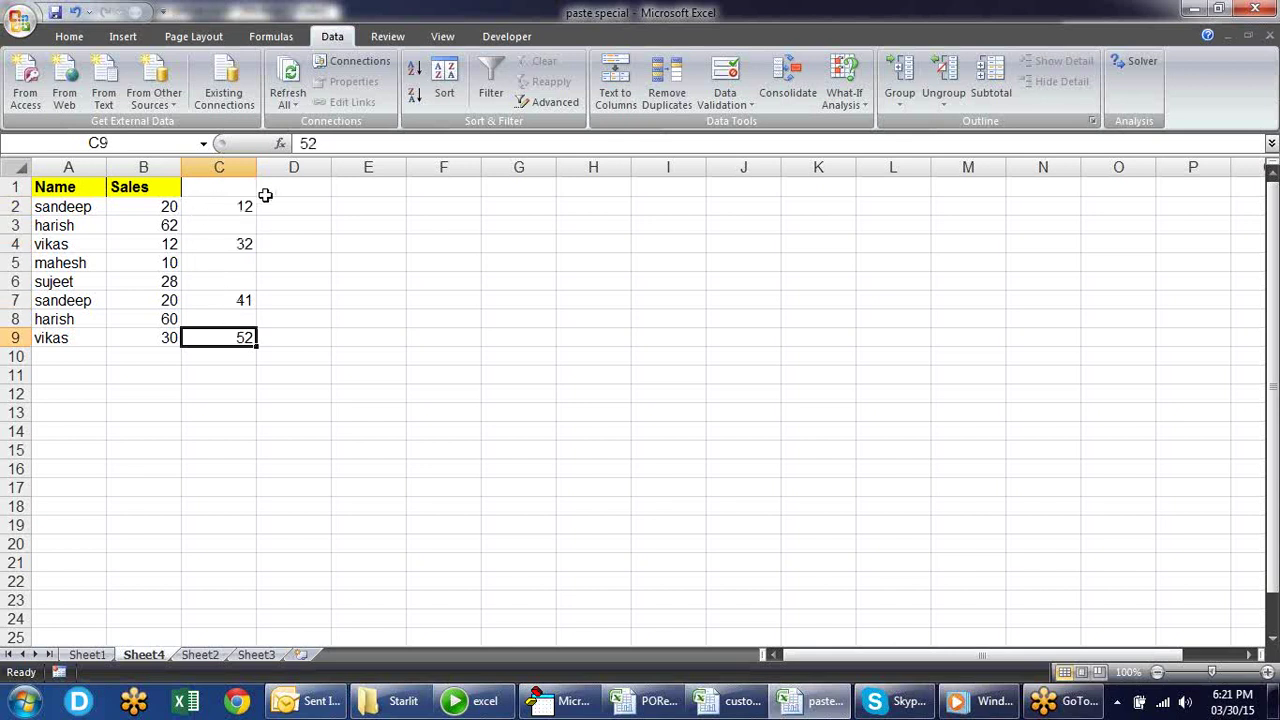
click(300, 219)
click(298, 206)
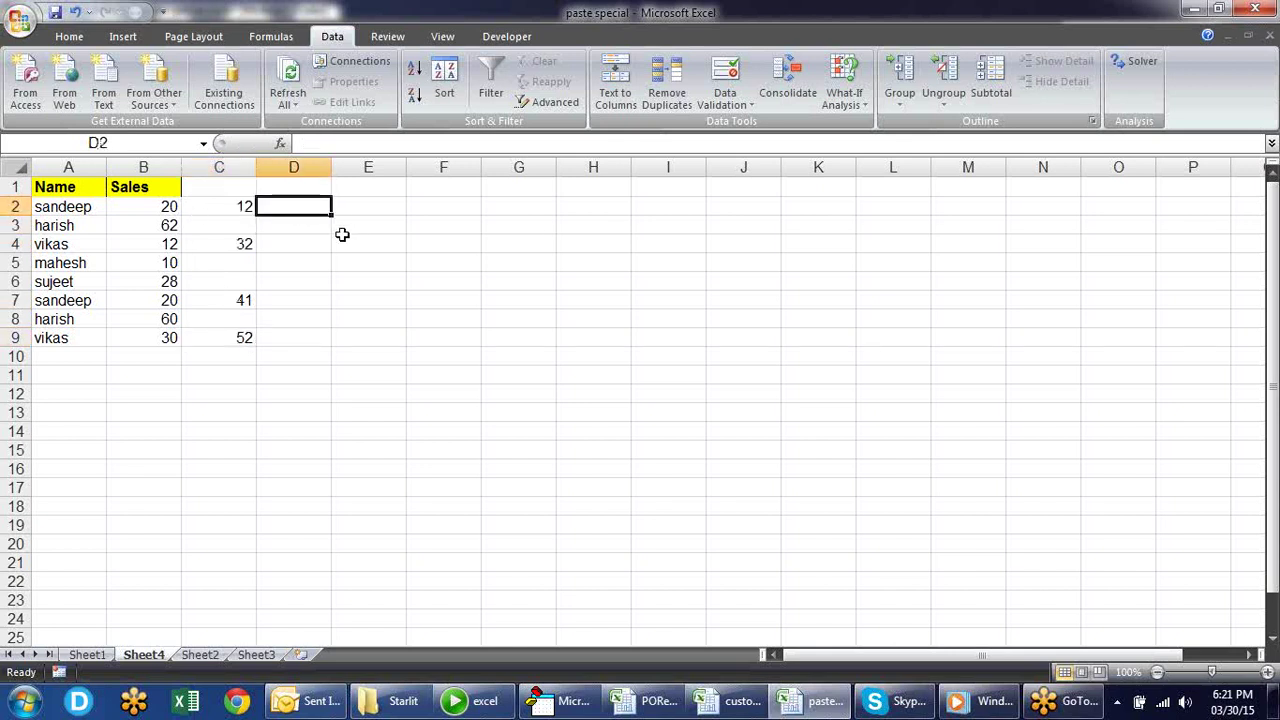
Step: Enter =B2+C2 in D2 and fill it down to D9
text(=)
key(Left)
key(Left)
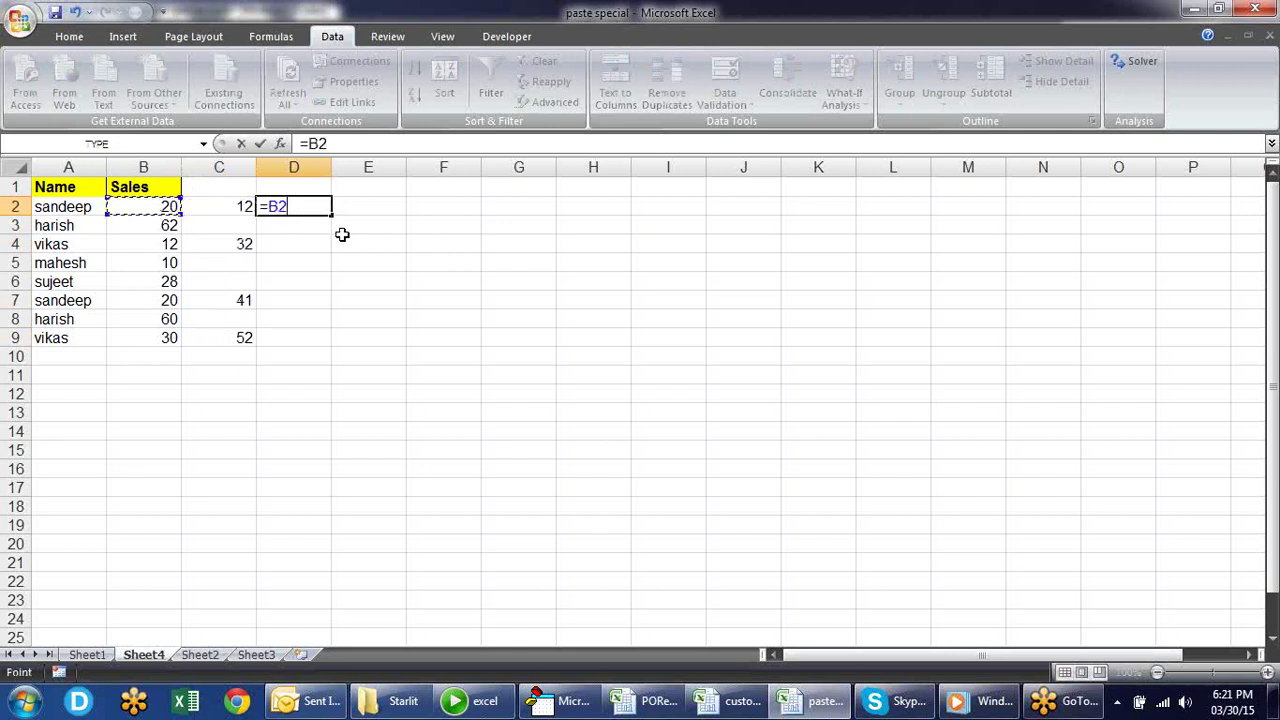
text(+)
click(225, 207)
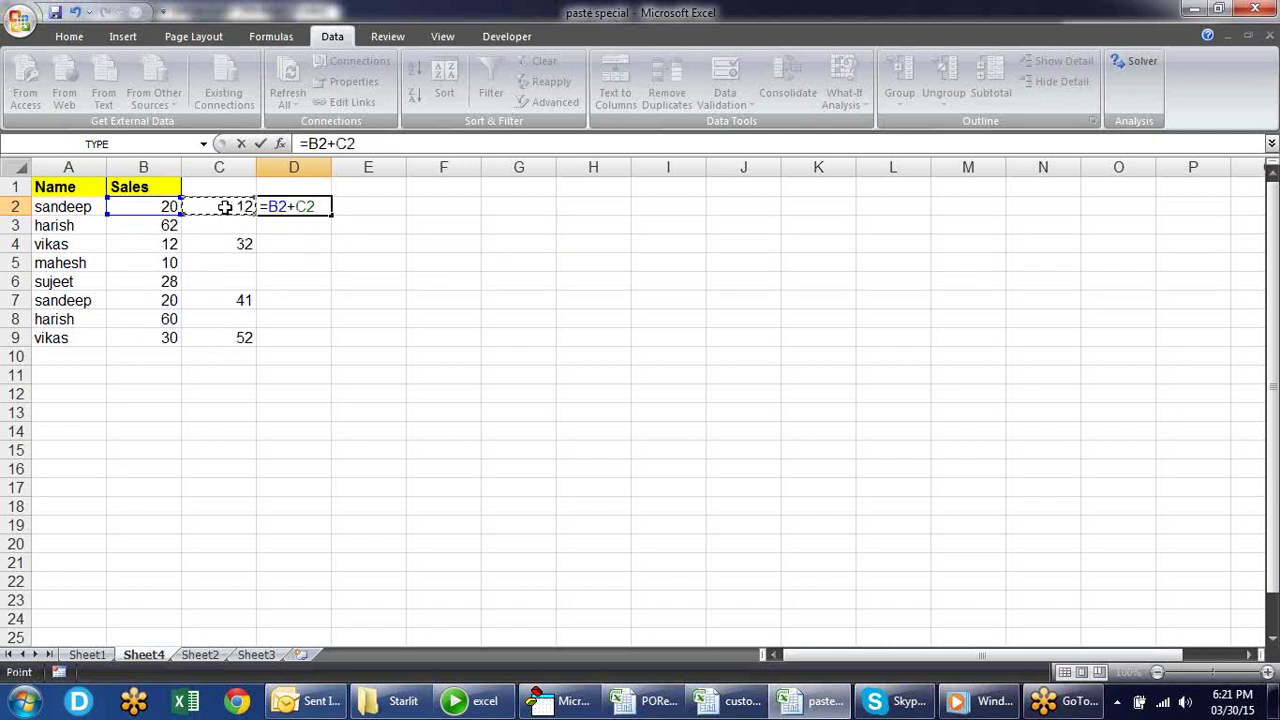
key(Return)
click(313, 206)
drag(330, 215, 340, 347)
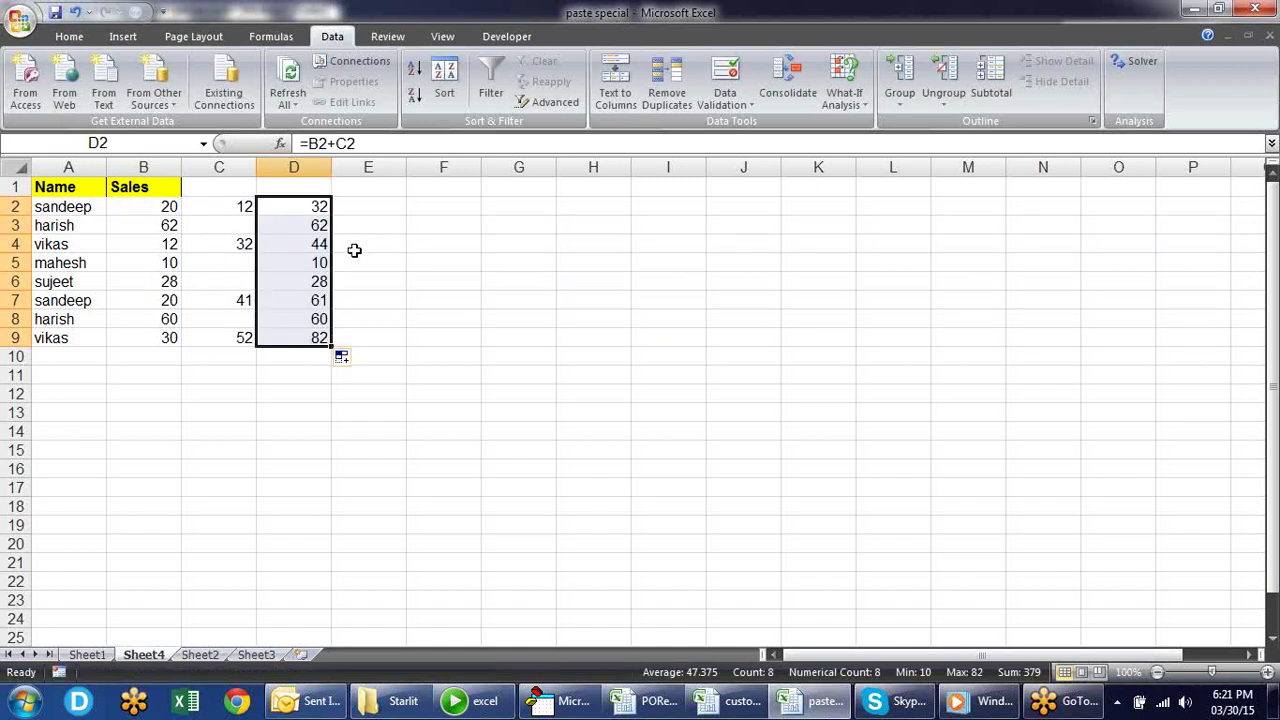
Step: Copy the sums in D2:D9, then cancel both the shortcut sequence and the copy
key(ctrl+c)
click(168, 212)
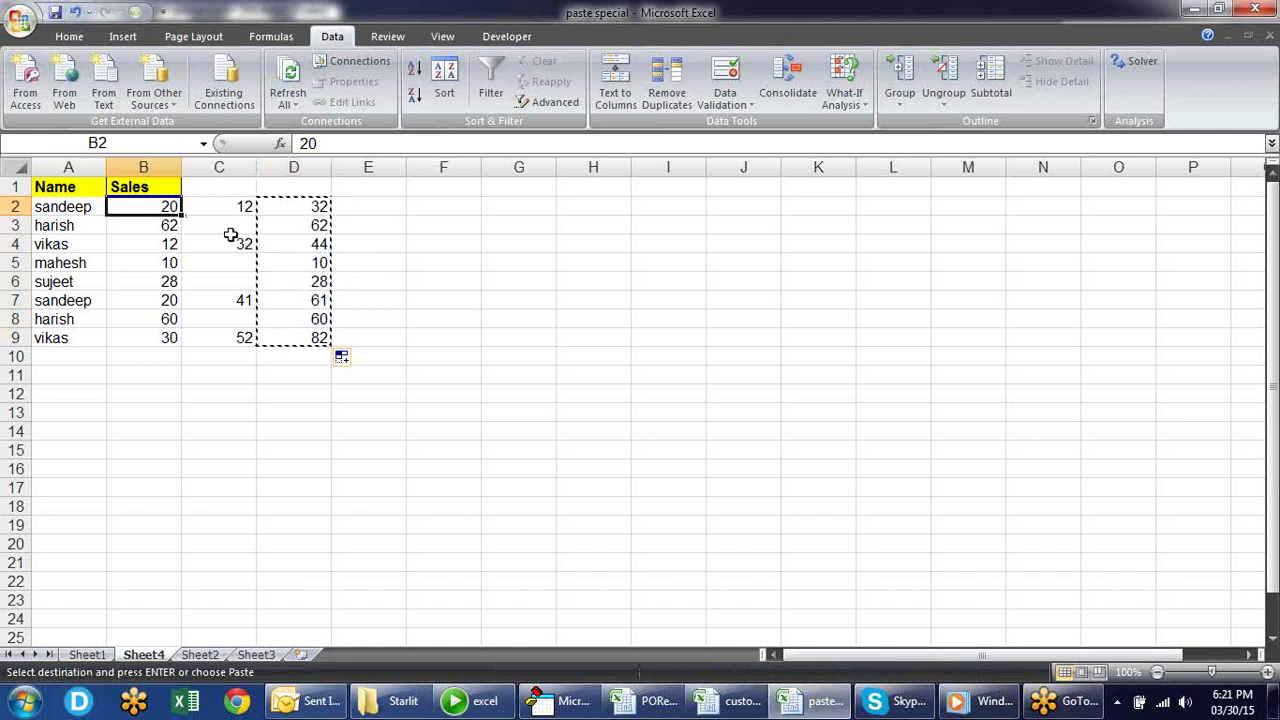
key(alt)
key(e)
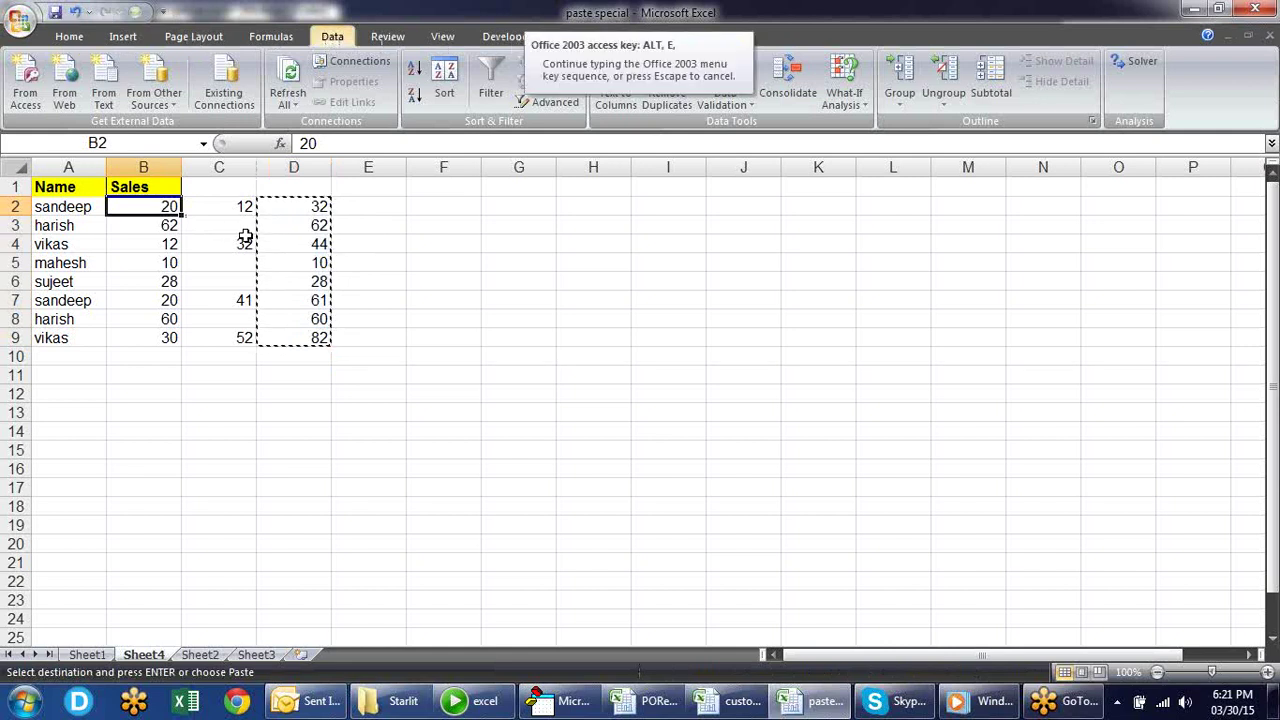
key(Escape)
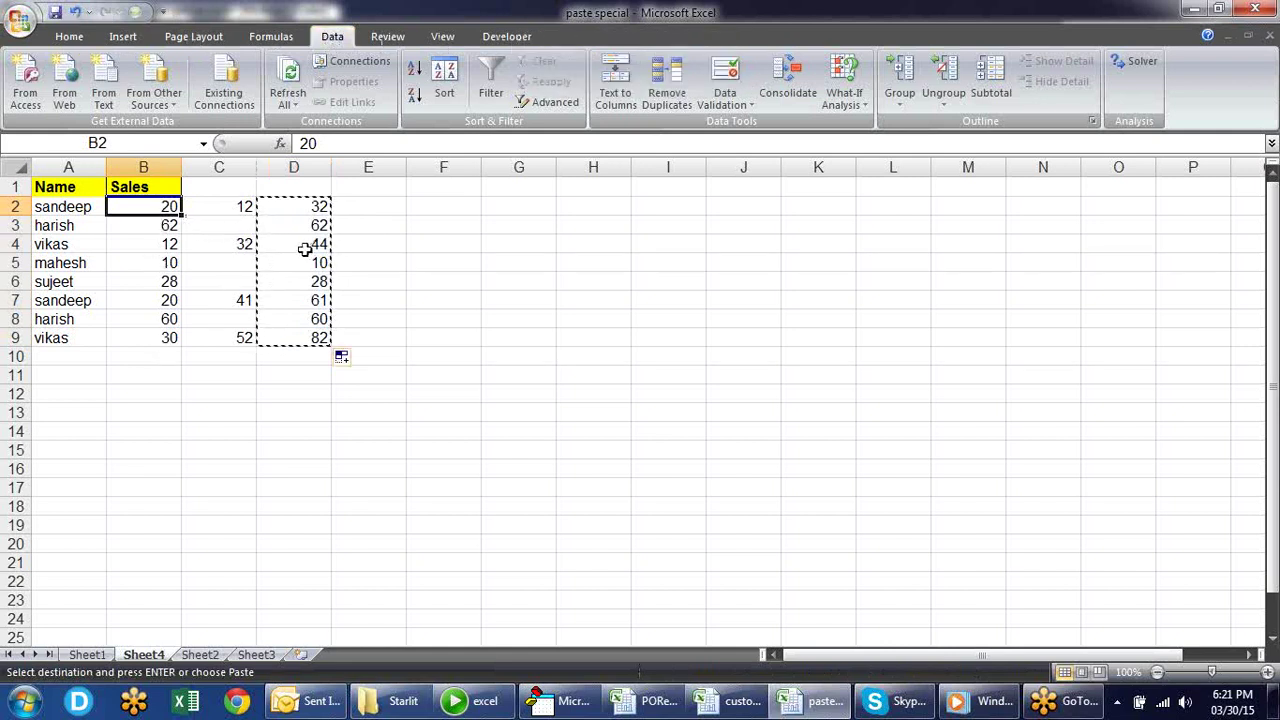
key(Escape)
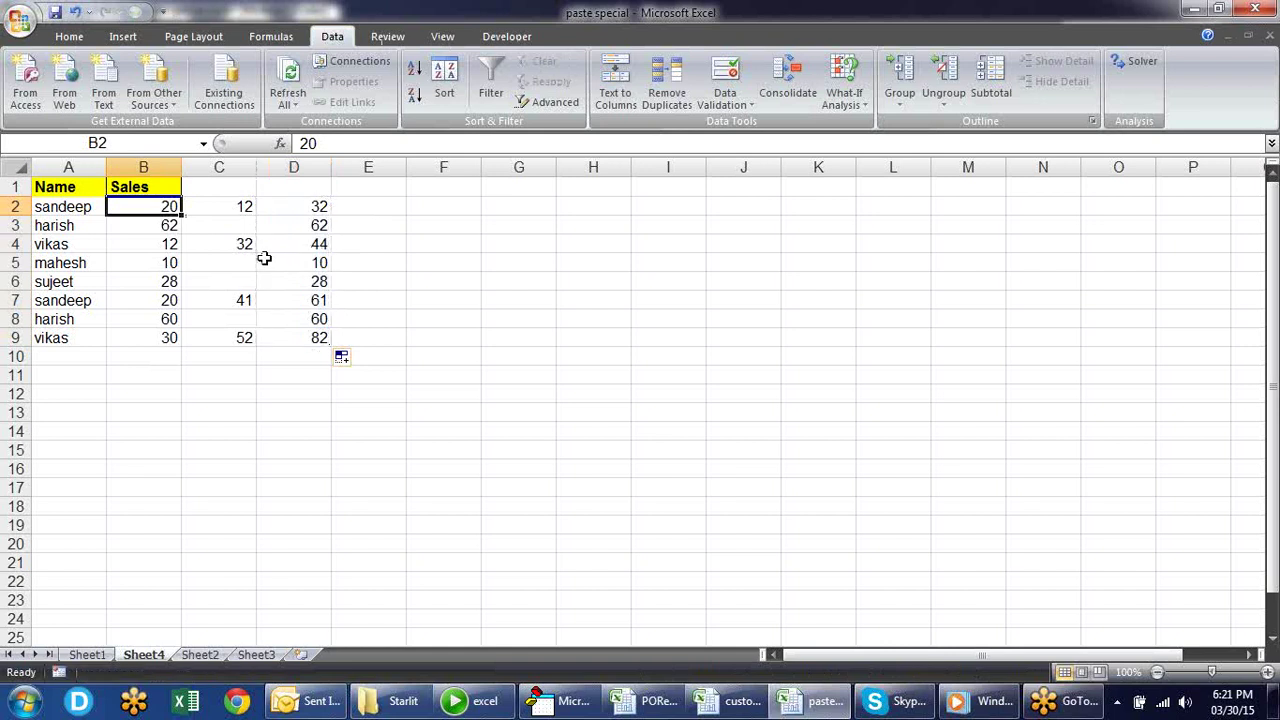
Step: Delete helper column D, then Paste Special Add the C2:C9 values into Sales B2:B9
right_click(313, 161)
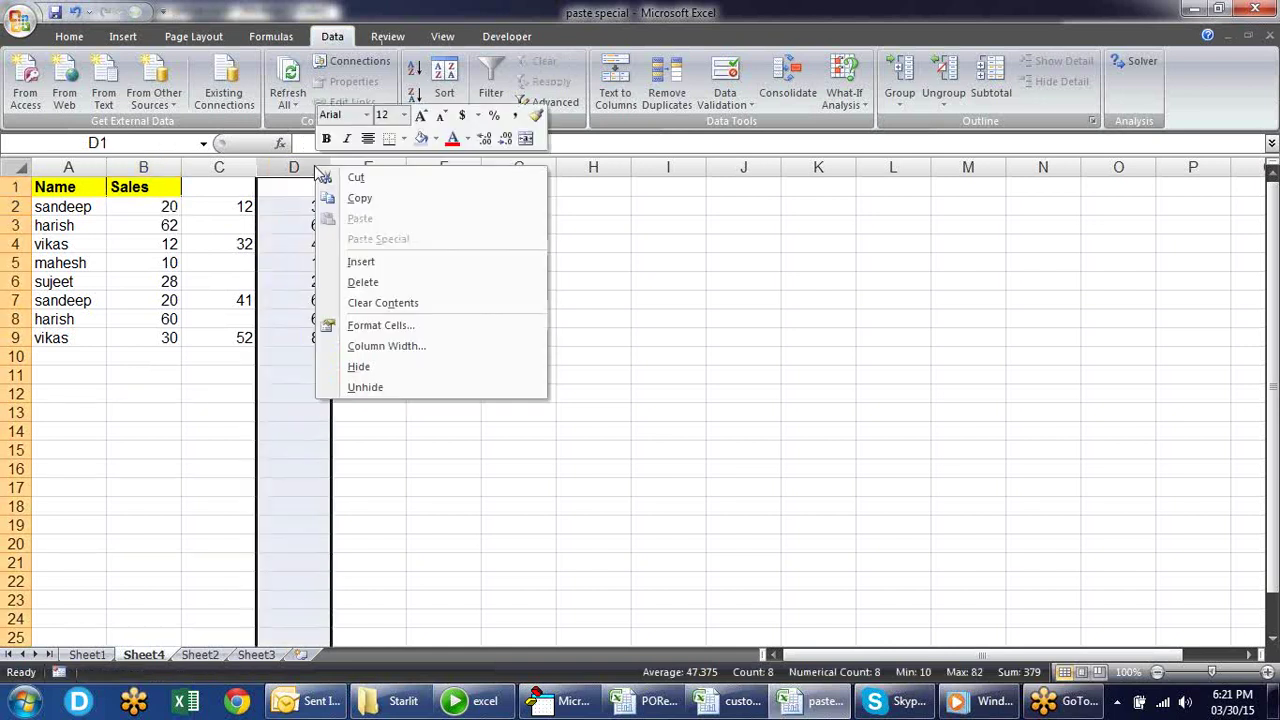
click(370, 280)
click(366, 260)
drag(230, 206, 222, 337)
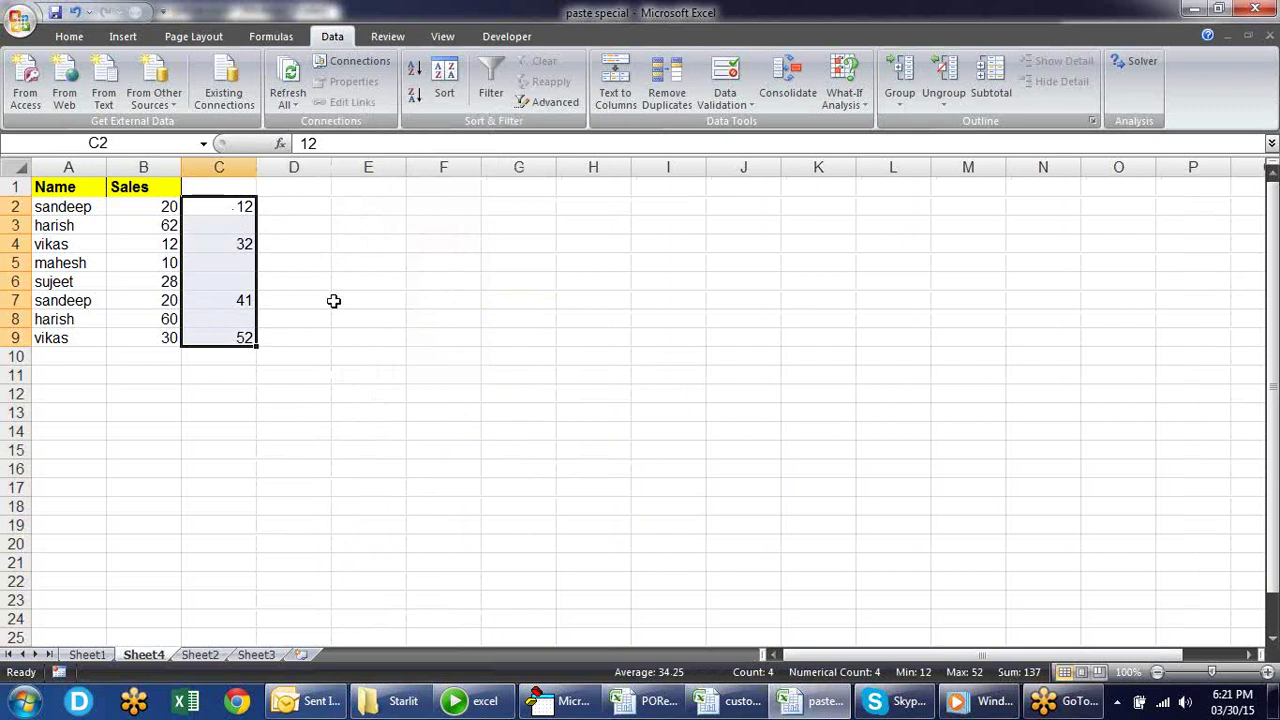
key(ctrl+c)
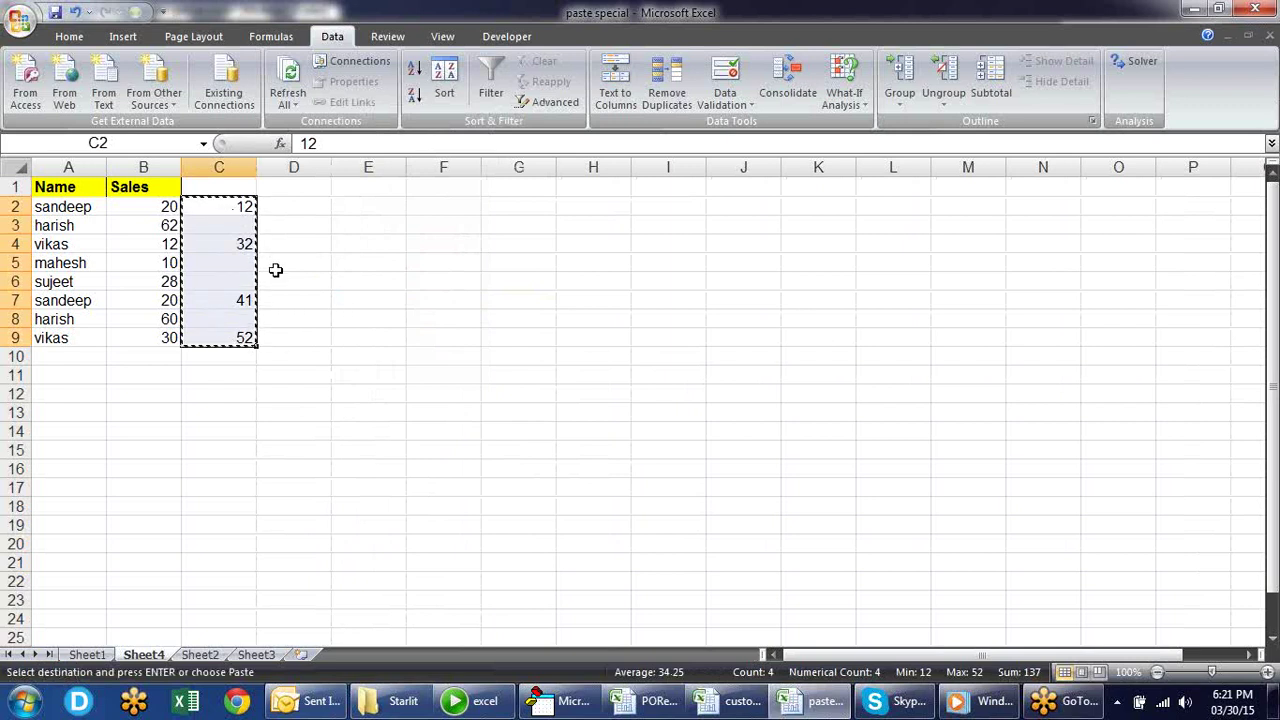
drag(147, 210, 149, 338)
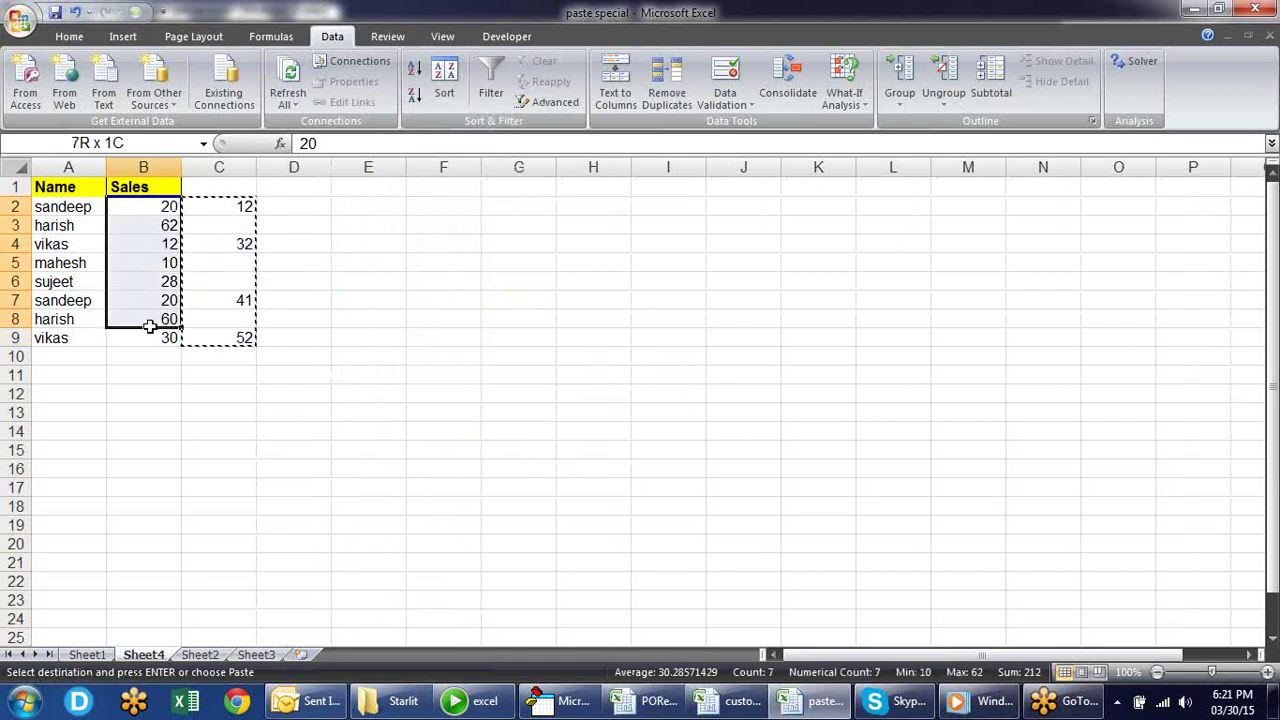
right_click(166, 205)
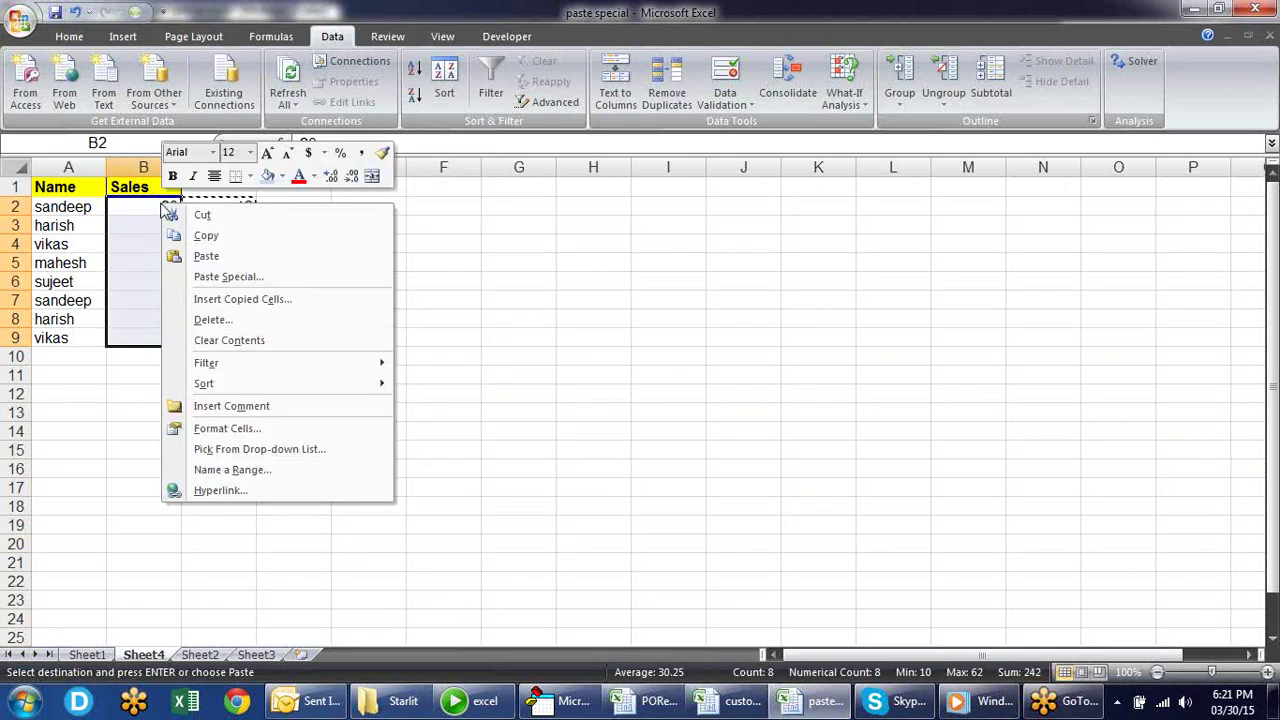
click(229, 277)
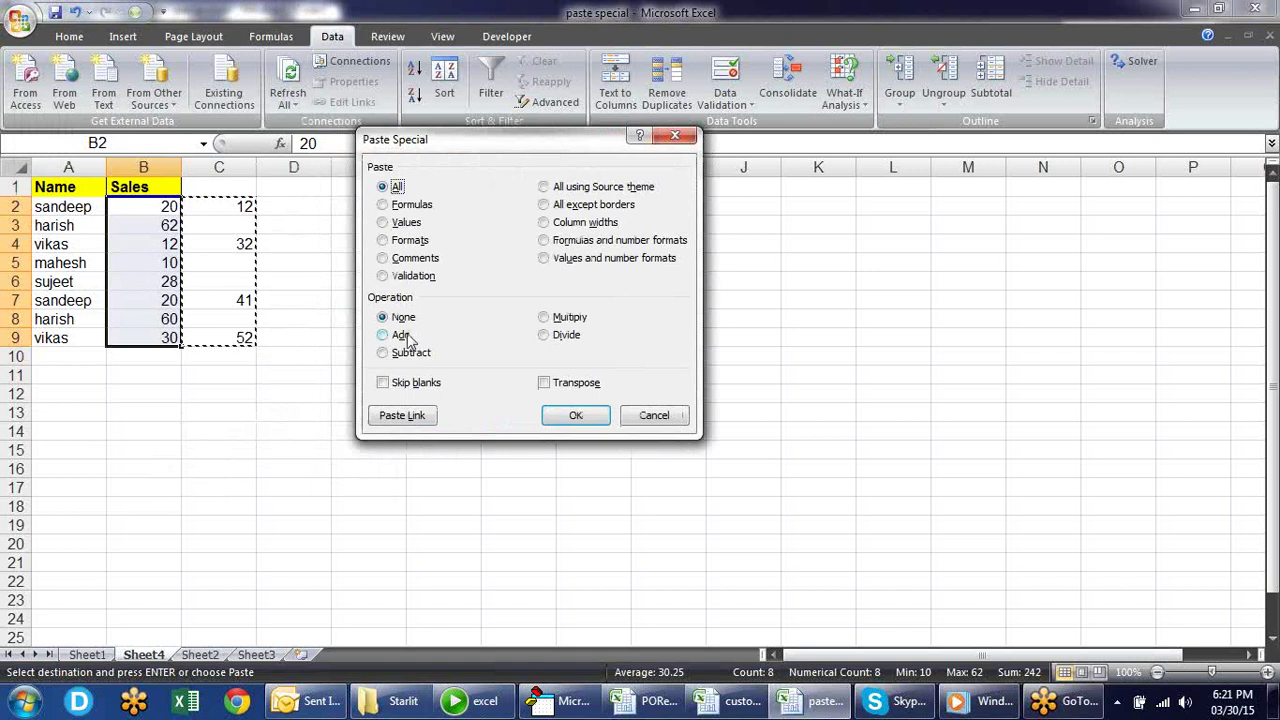
click(405, 337)
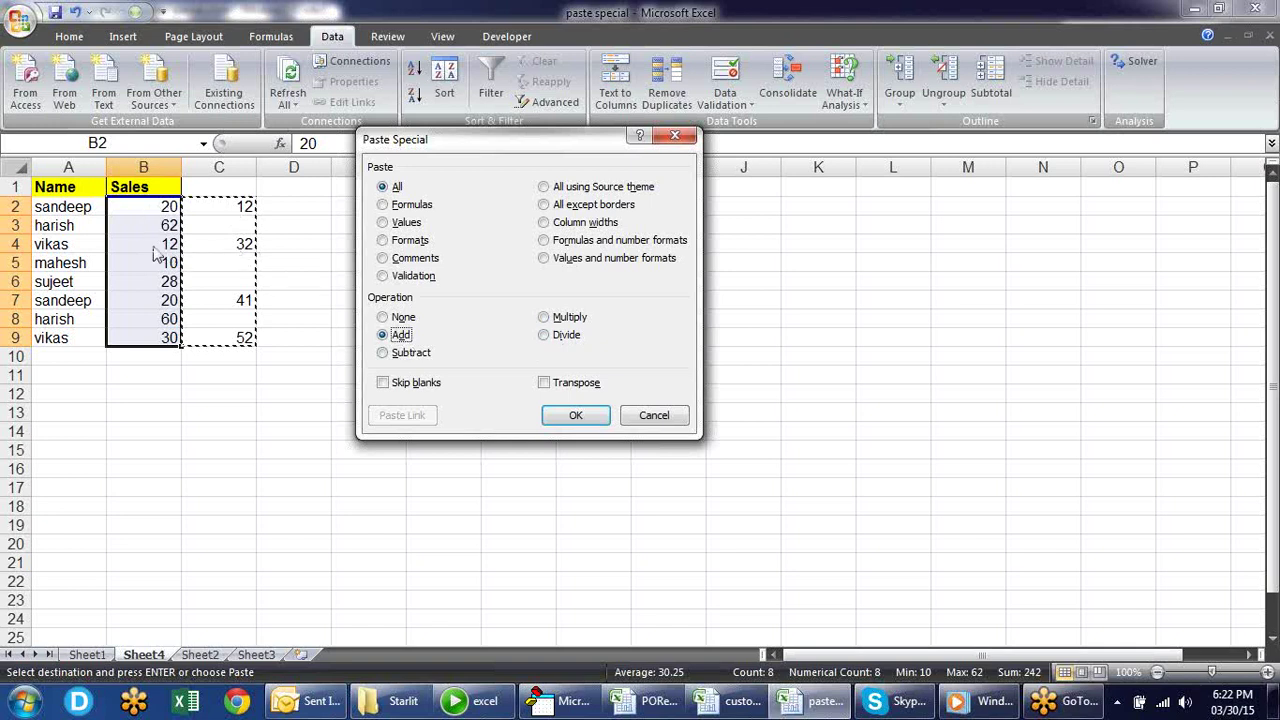
click(574, 416)
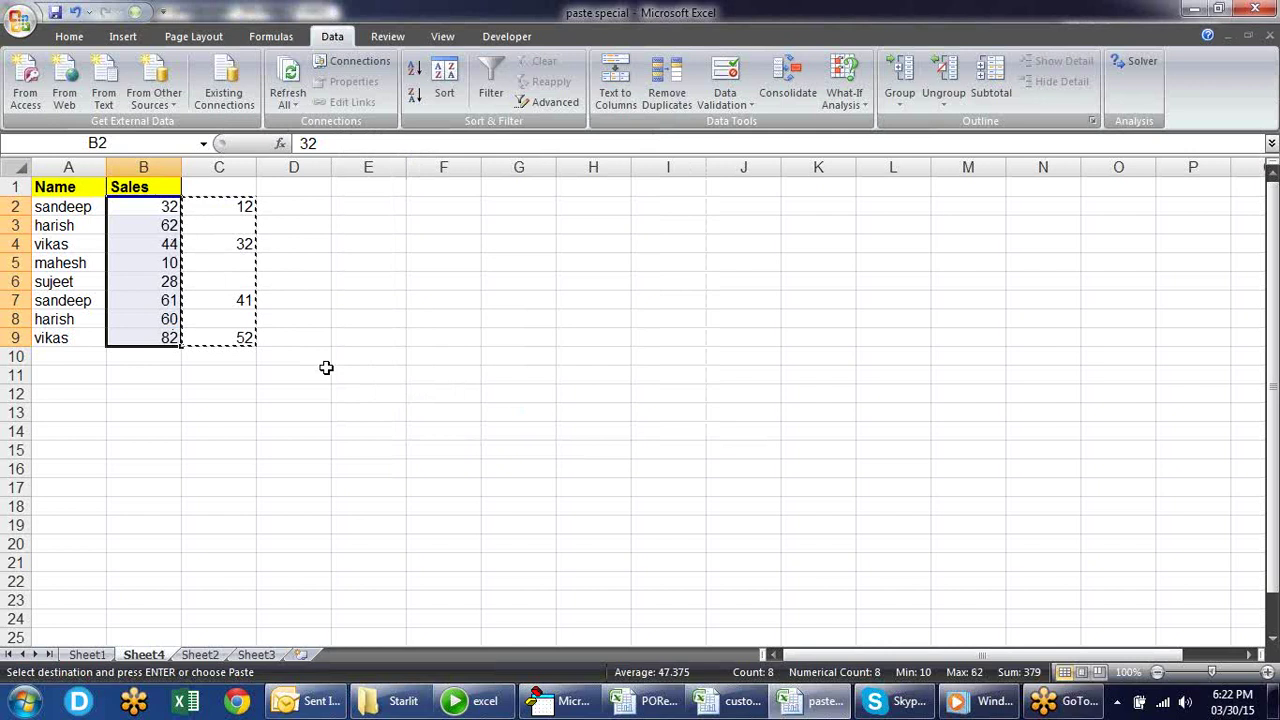
key(Escape)
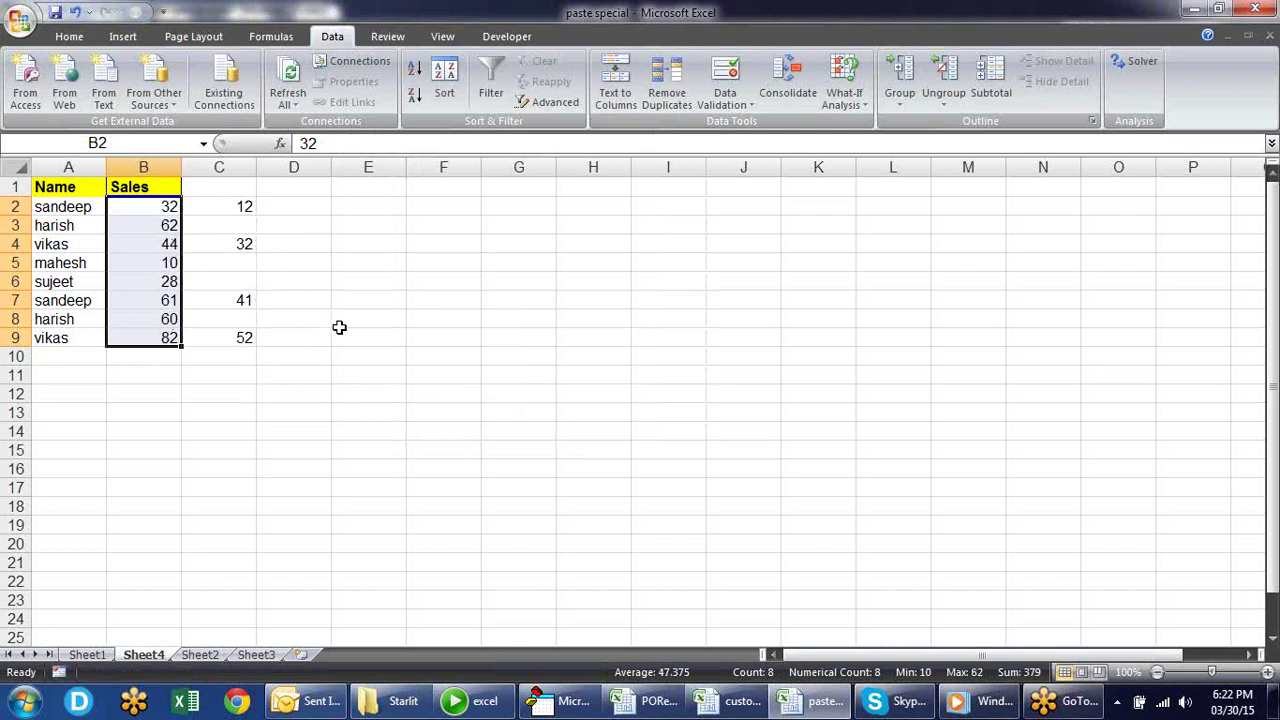
Step: Reselect C2:C9 and Sales B2:B8 for review, ending on cell C2
click(339, 327)
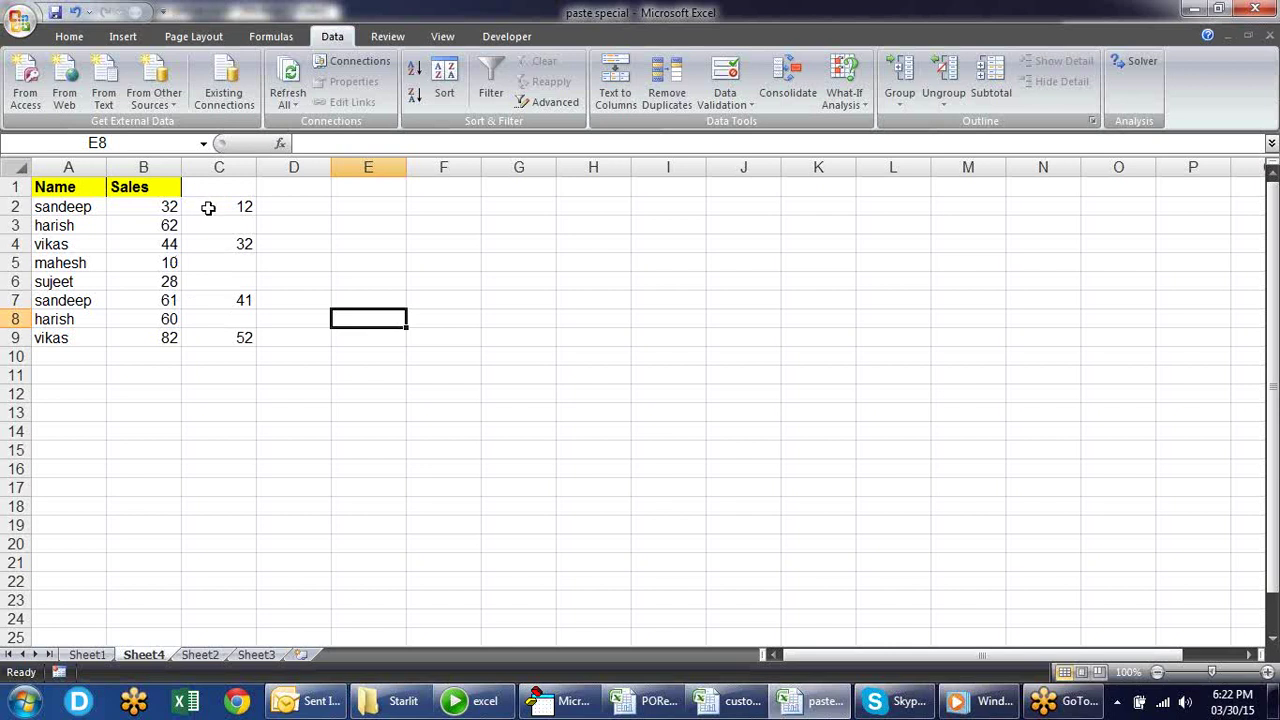
drag(208, 207, 222, 338)
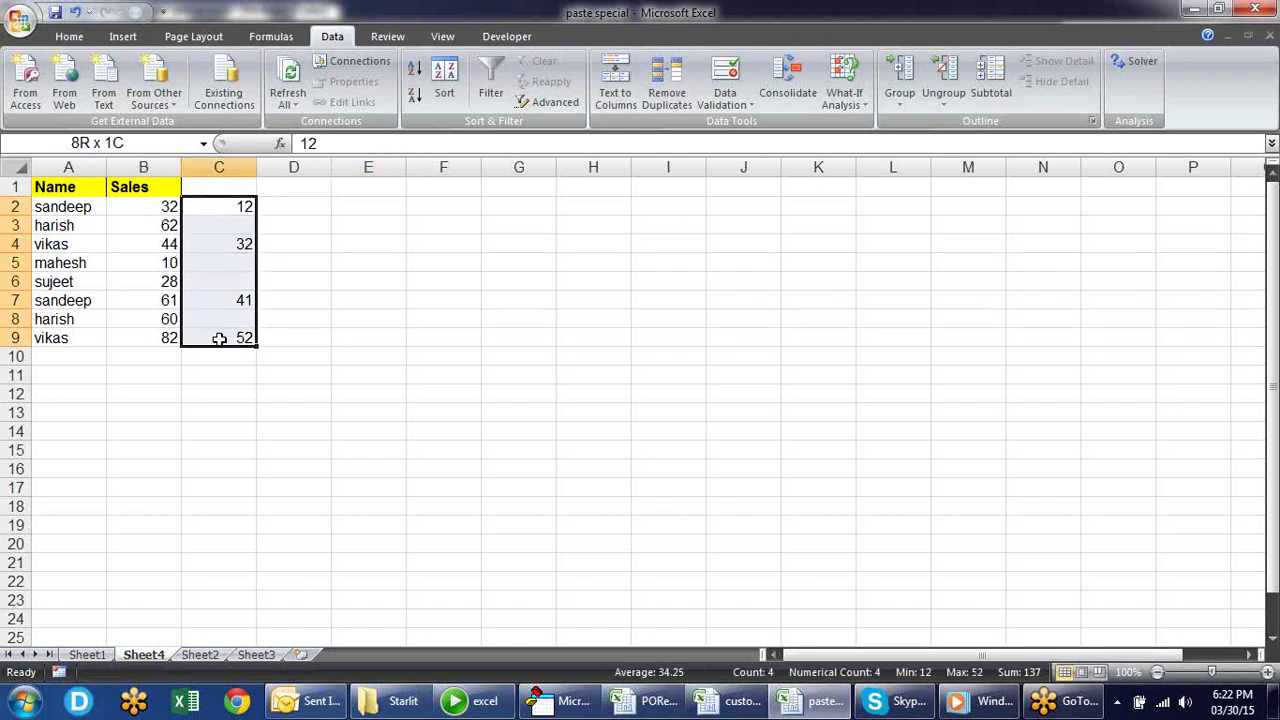
click(240, 207)
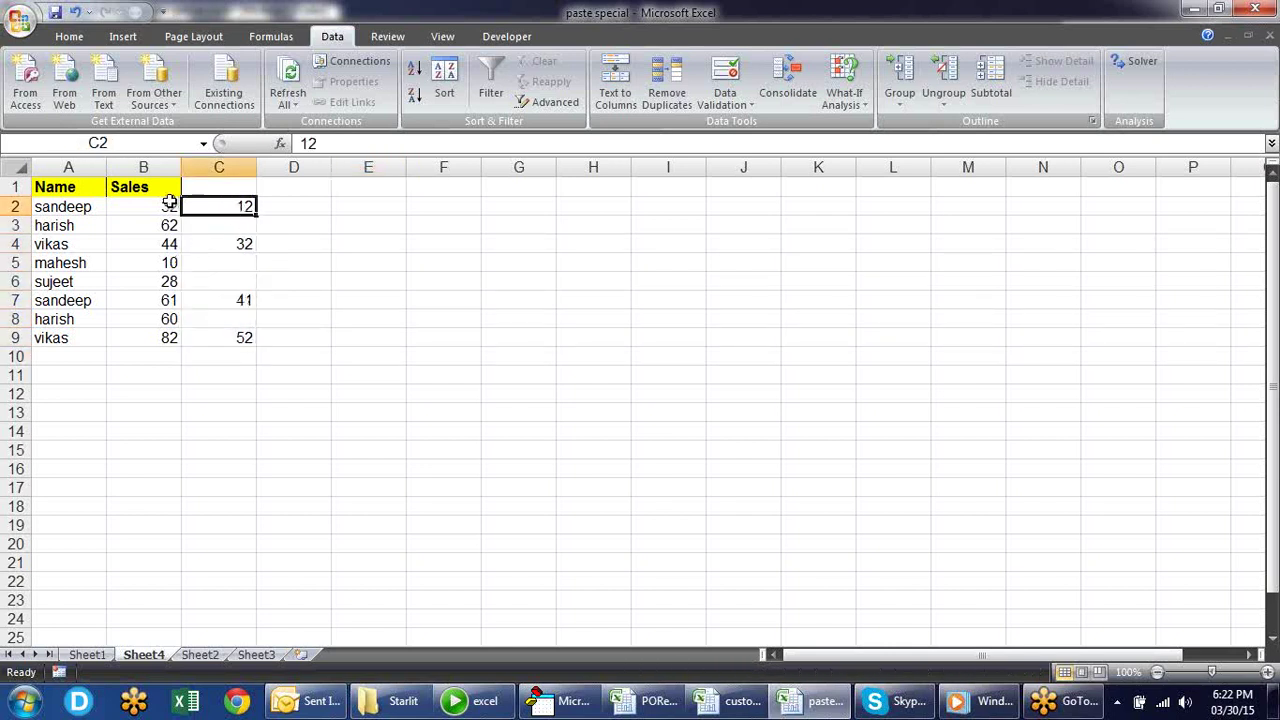
drag(165, 207, 172, 320)
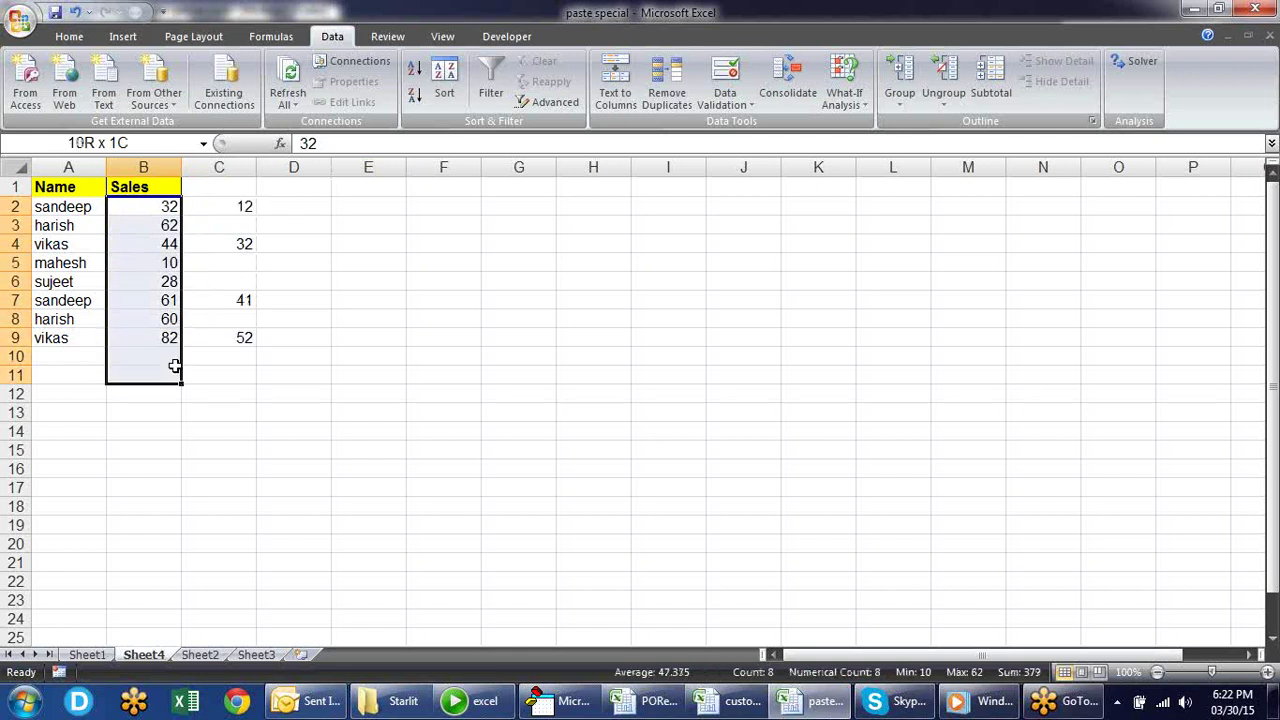
click(232, 208)
Step: Enter 22 in C2 and check the values in C4, C7 and C9
text(22)
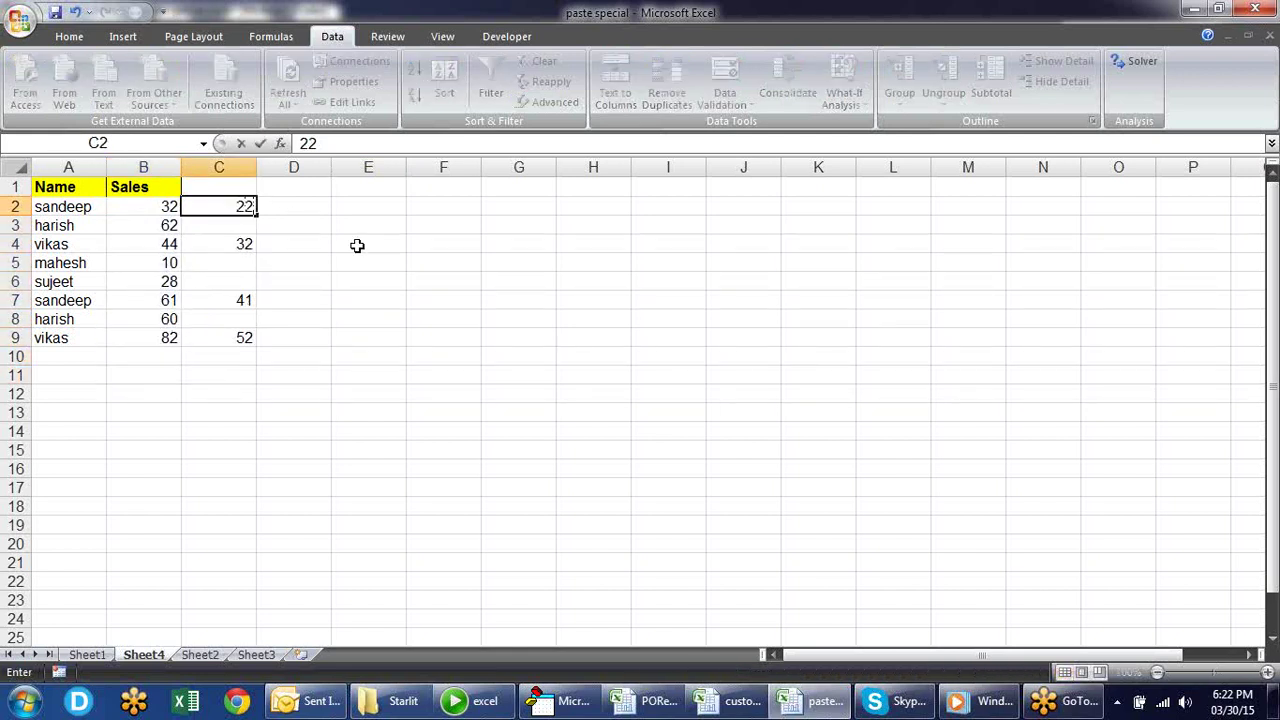
click(289, 300)
click(246, 246)
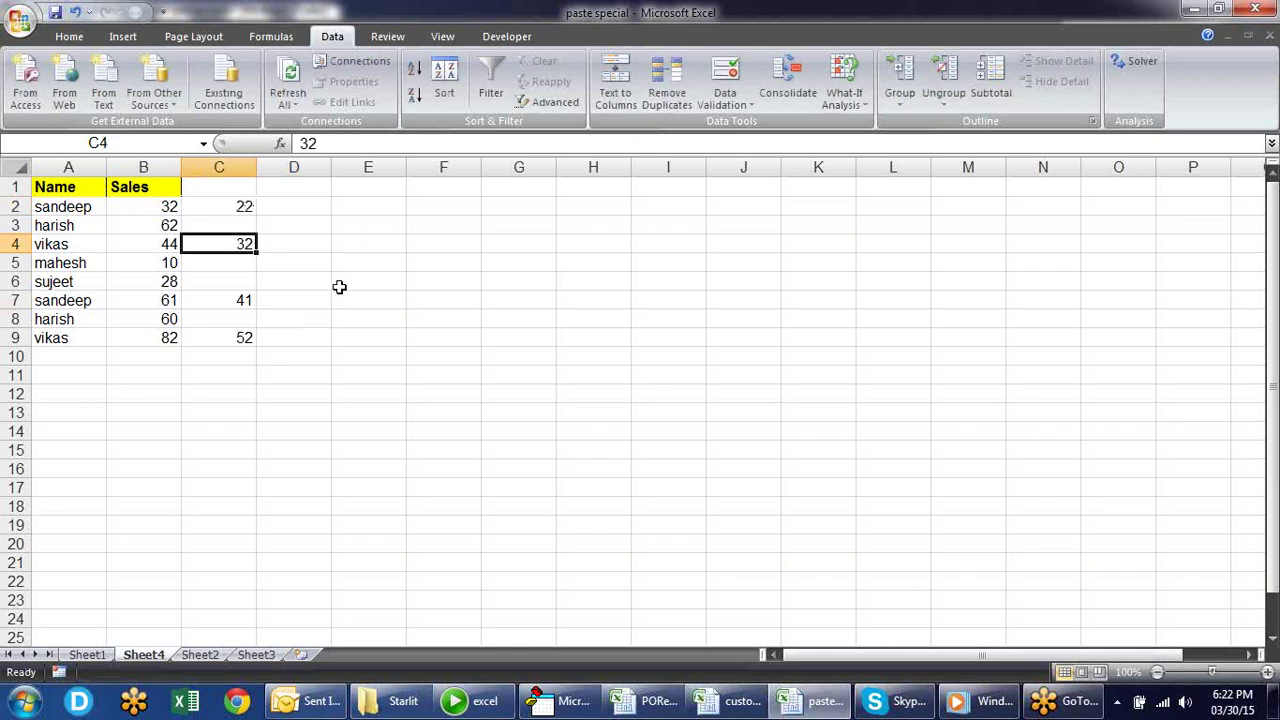
click(232, 300)
click(236, 338)
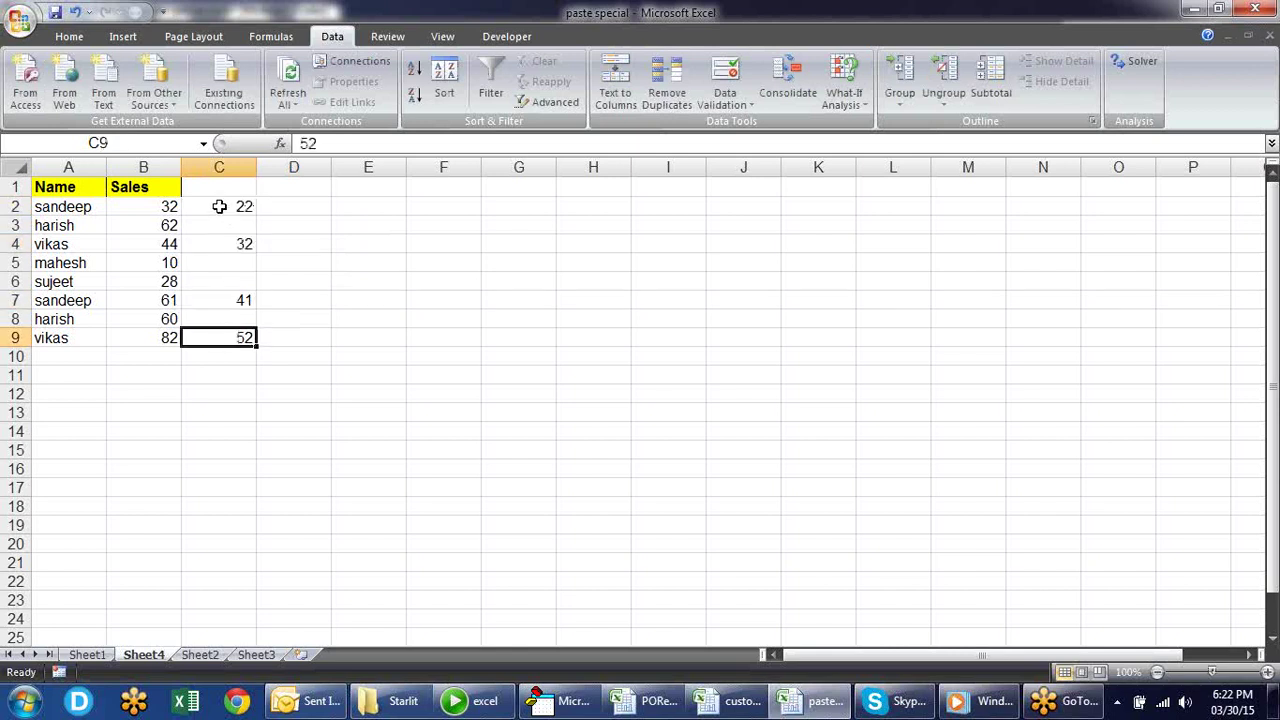
Step: Copy C2:C9 and paste it at B2, then undo the paste
mouse_move(207, 200)
mouse_down()
mouse_move(217, 348)
mouse_move(217, 326)
mouse_move(220, 338)
mouse_up()
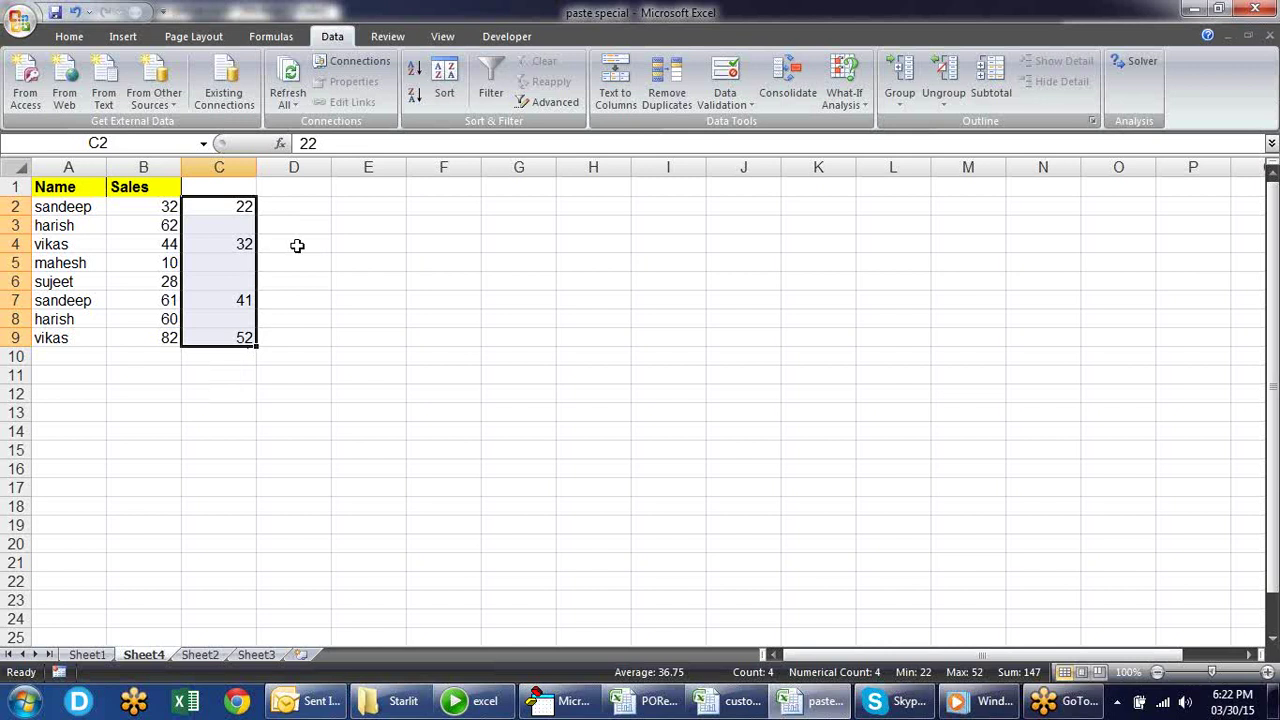
key(ctrl+c)
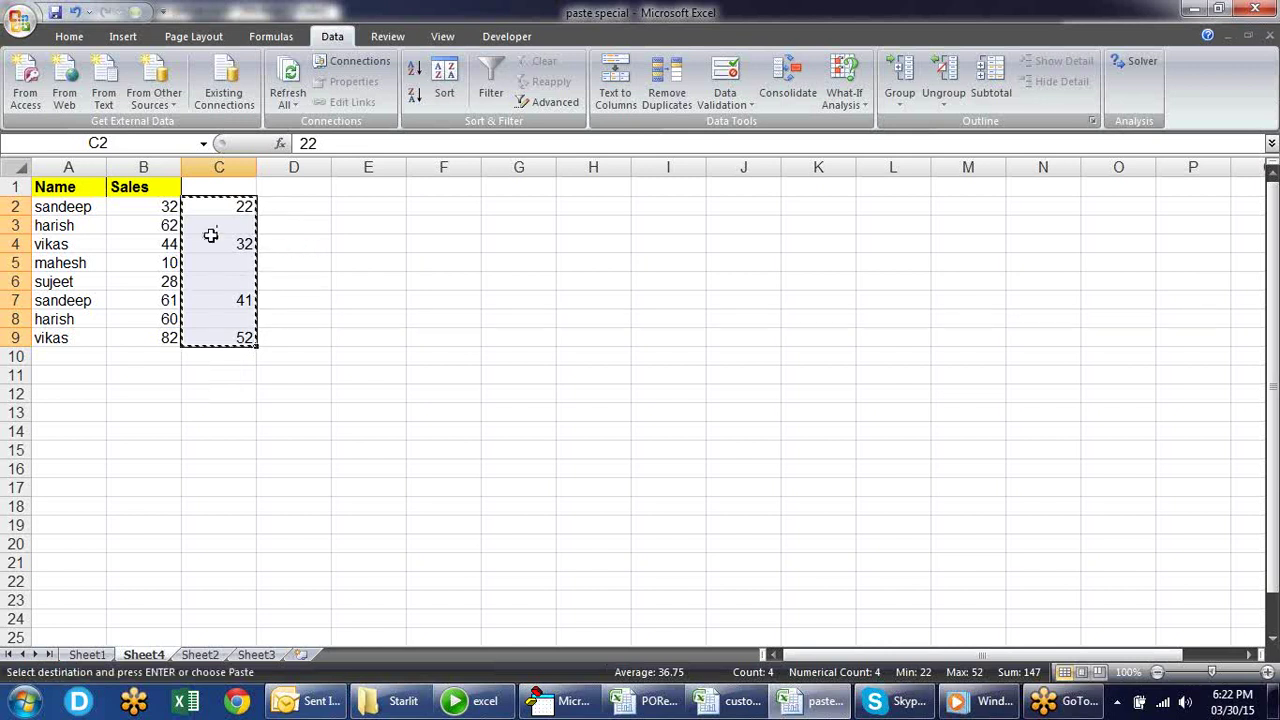
click(170, 206)
key(ctrl+v)
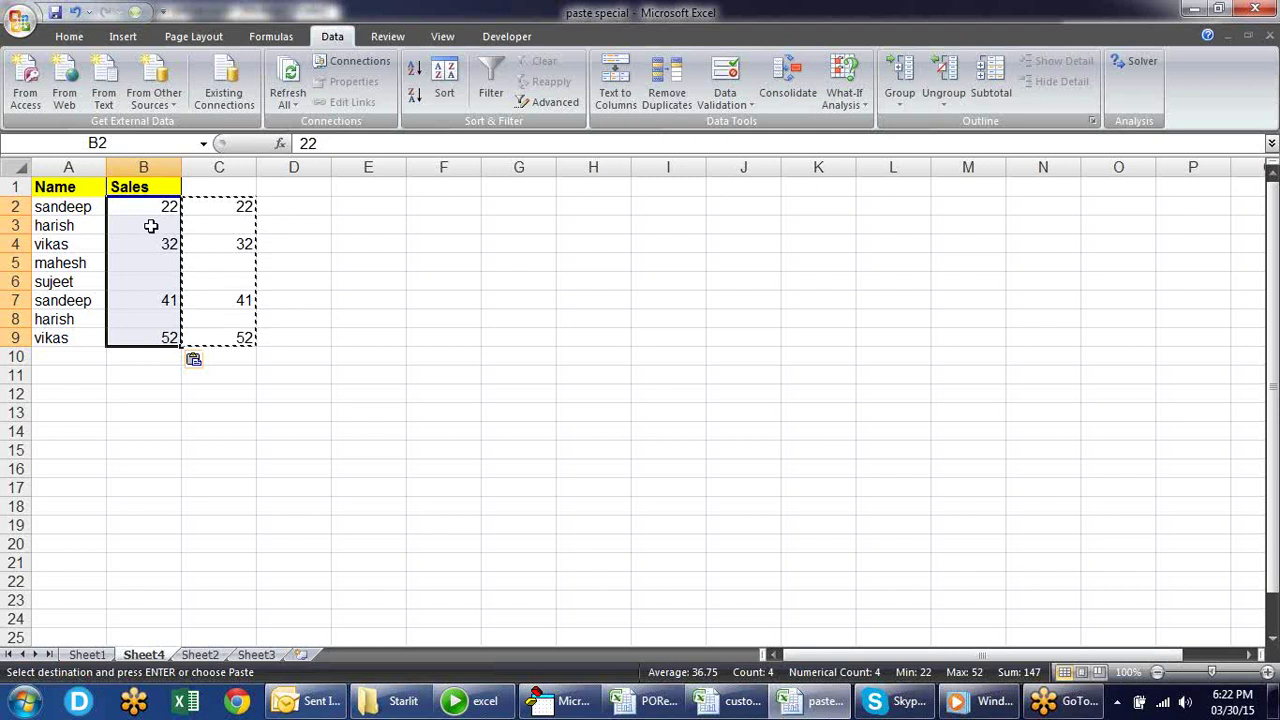
key(ctrl+z)
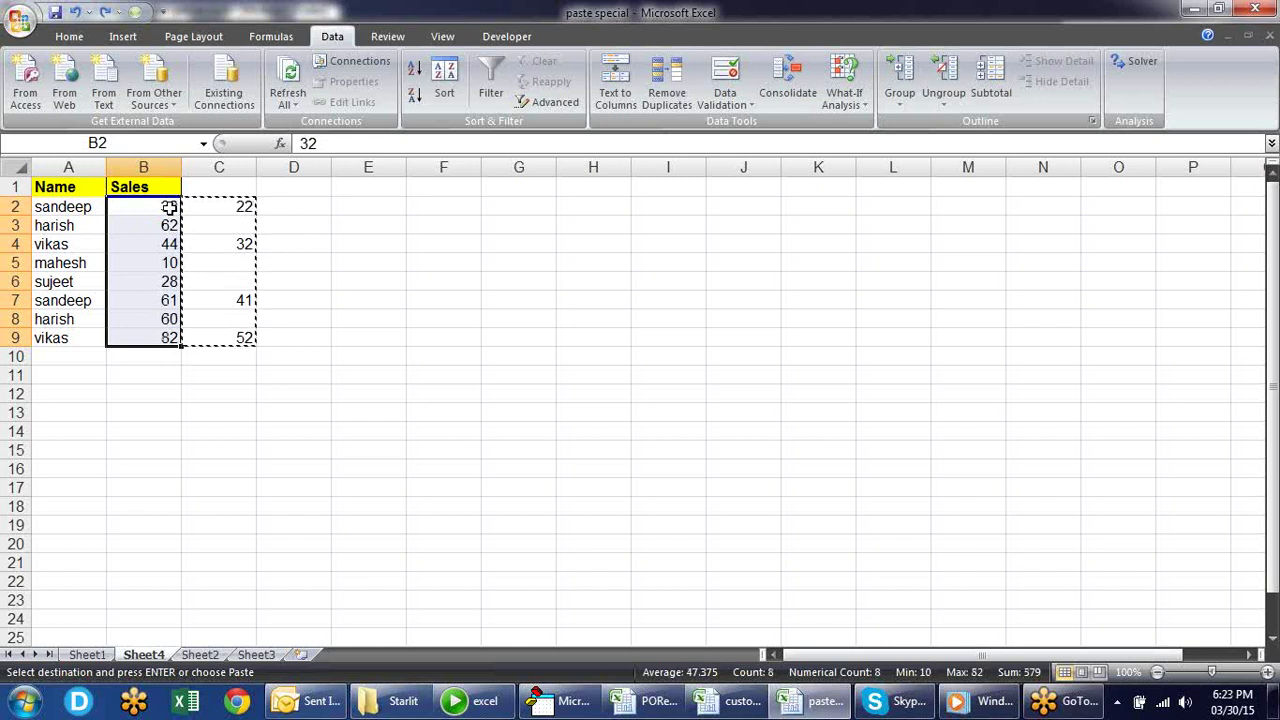
Step: Paste the copied column C values into B2 via Paste Special with Skip blanks enabled
right_click(169, 207)
click(172, 210)
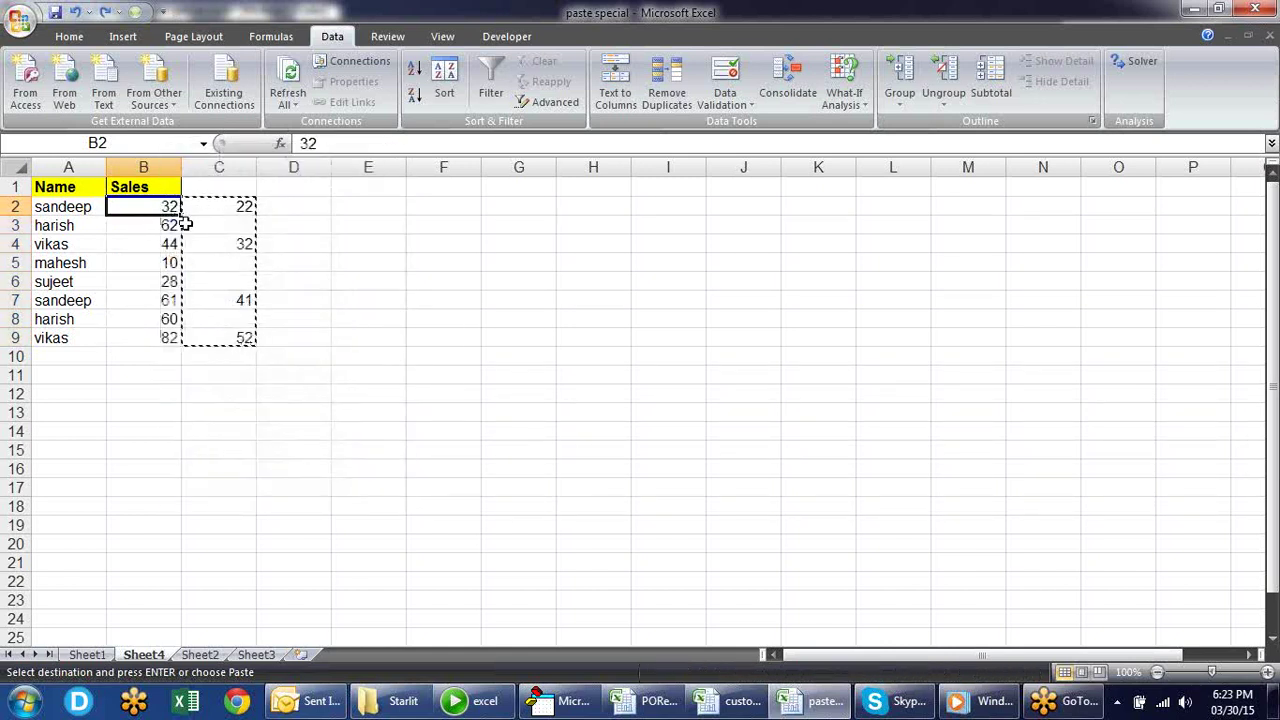
right_click(171, 209)
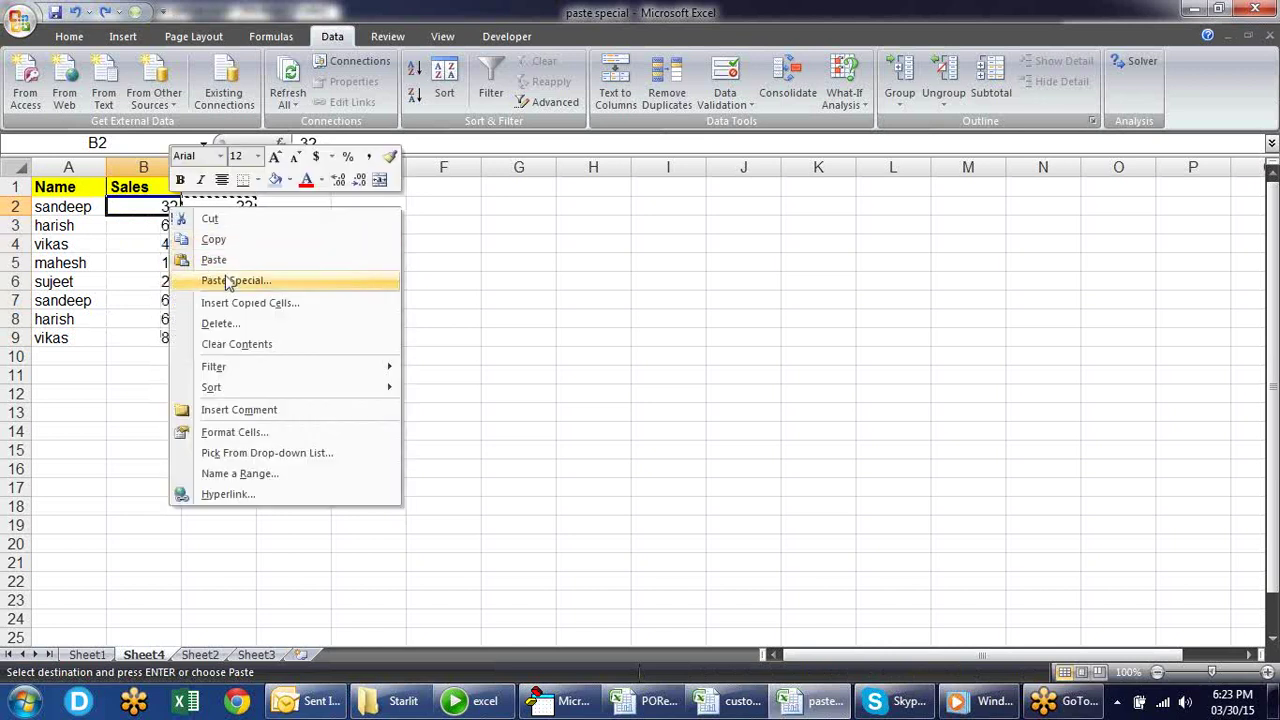
click(228, 280)
mouse_move(221, 145)
mouse_down()
mouse_move(452, 209)
mouse_move(494, 141)
mouse_up()
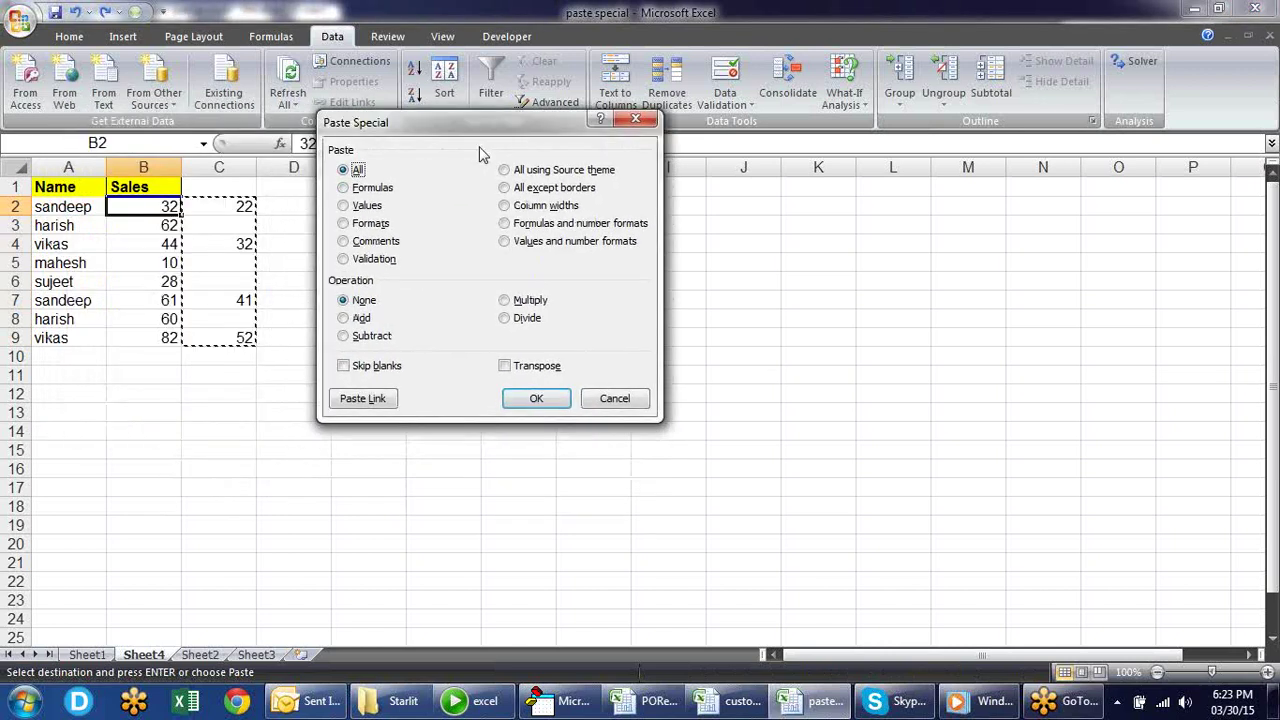
click(378, 370)
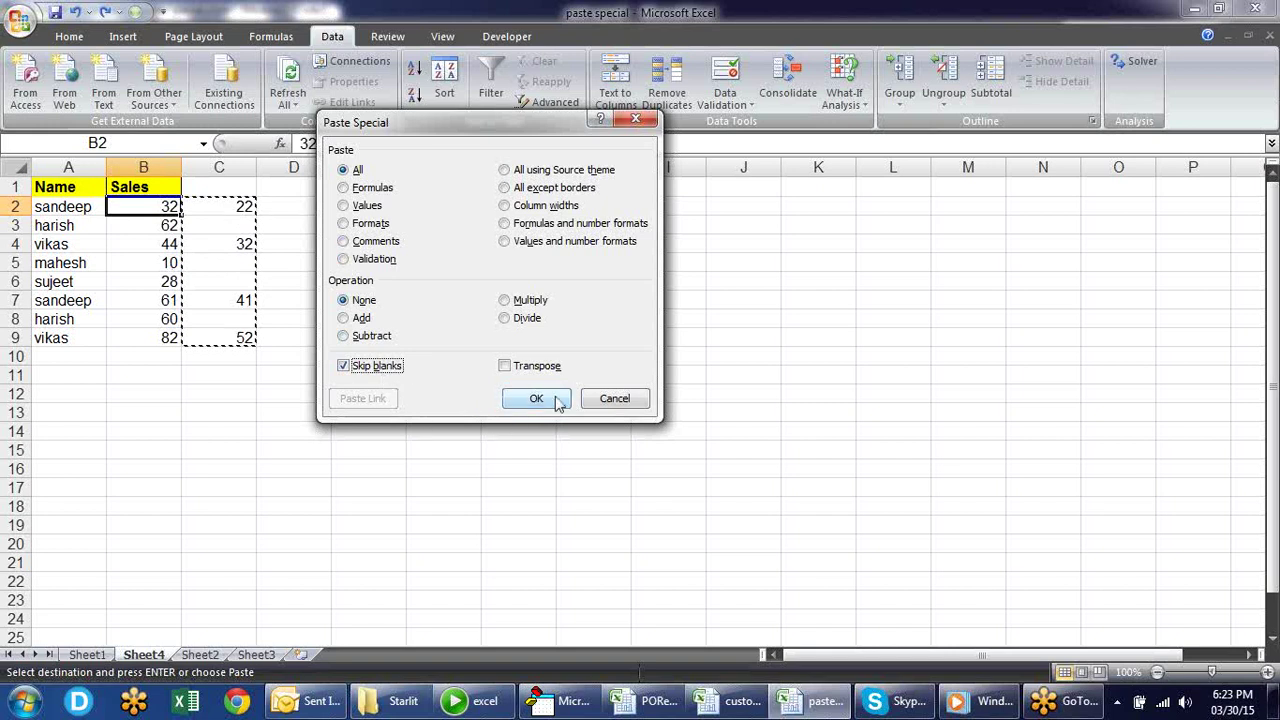
click(557, 400)
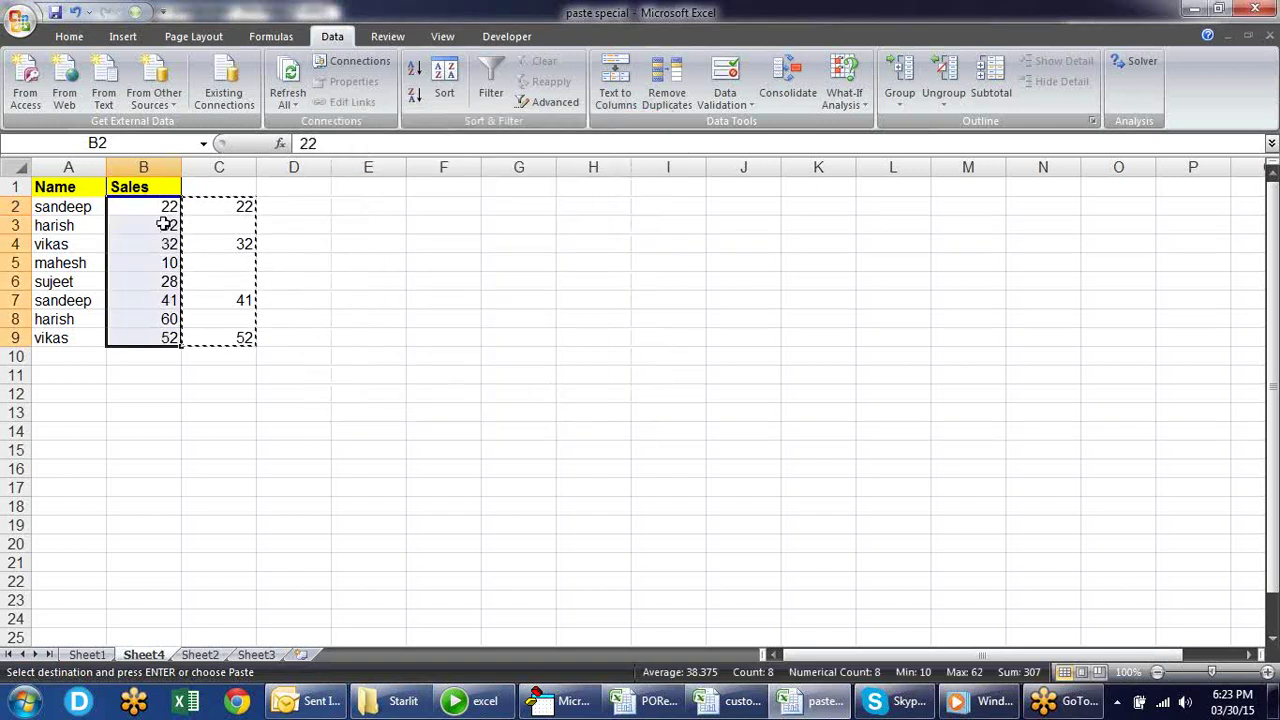
Step: Verify B4, B7 and B9 against column C, then clear the copy marquee
click(165, 245)
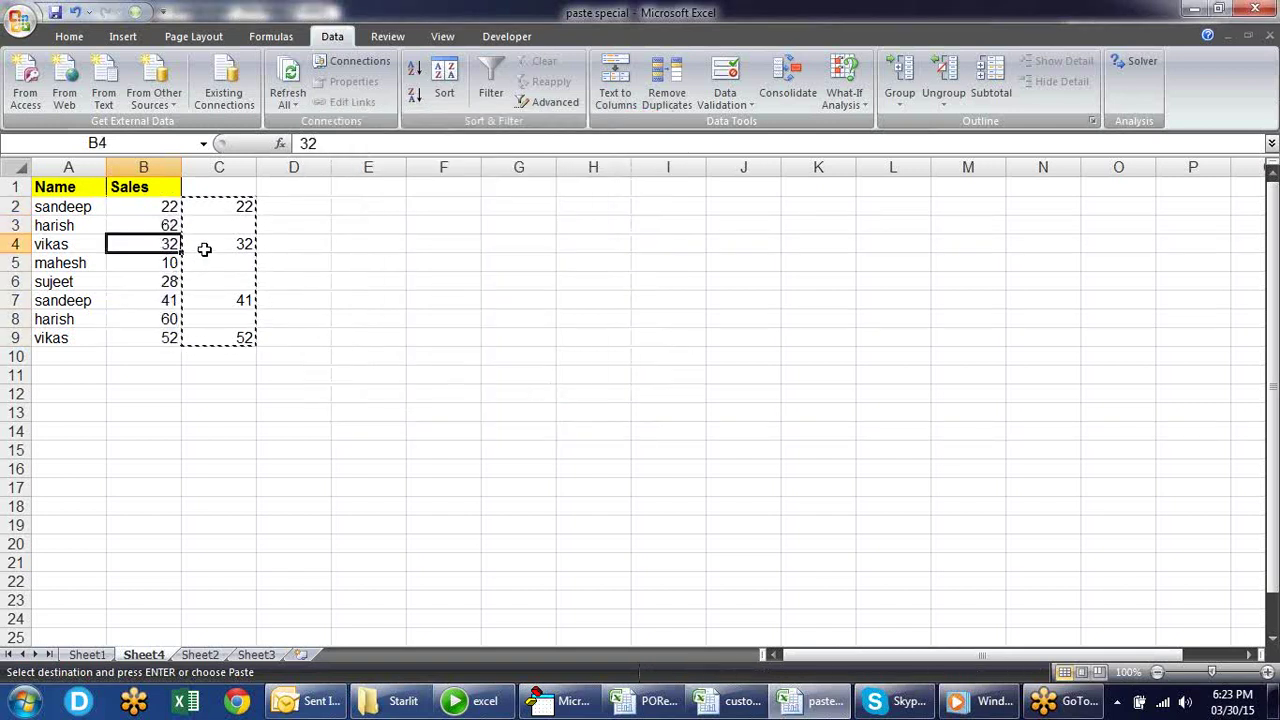
click(204, 299)
click(165, 305)
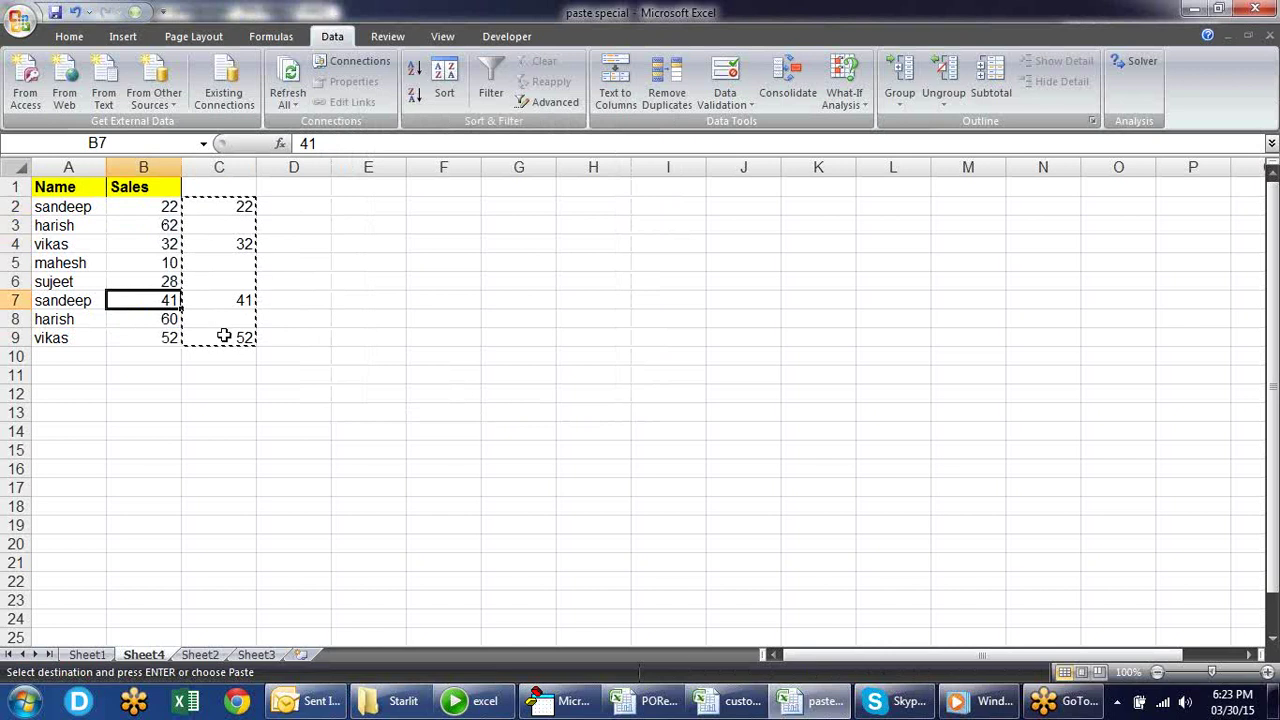
click(225, 338)
click(177, 345)
click(422, 305)
key(Escape)
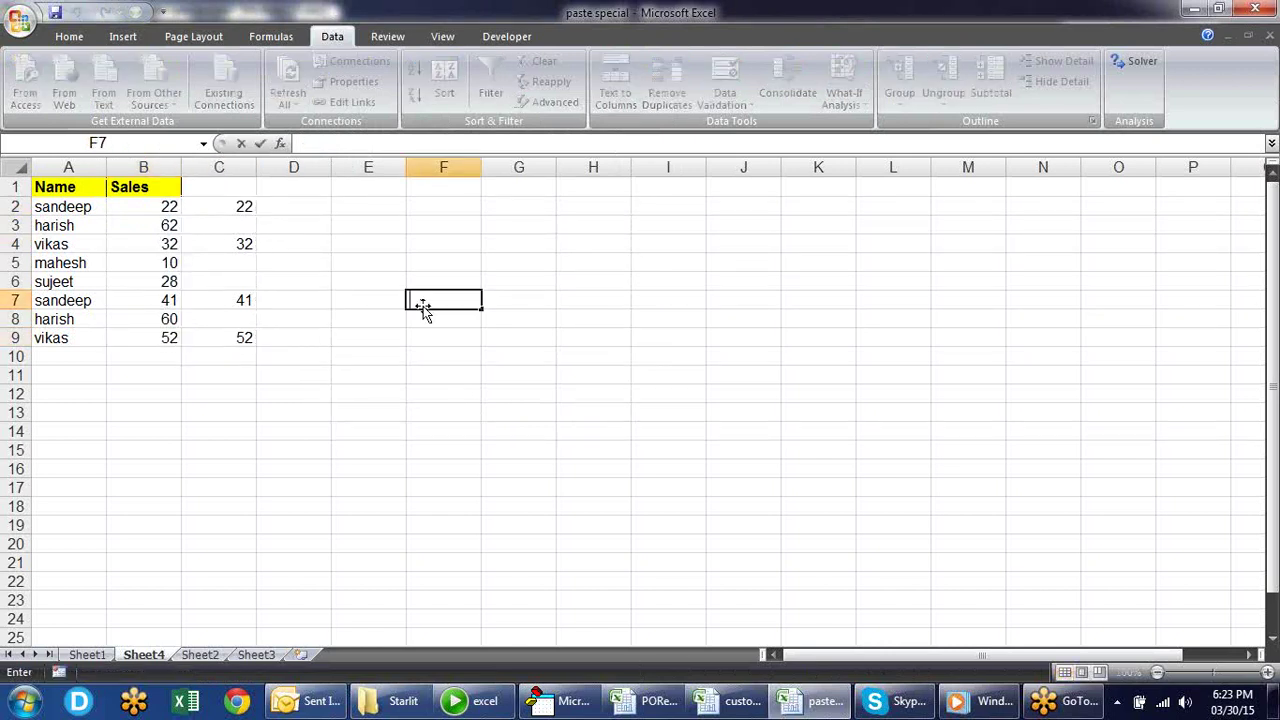
click(310, 316)
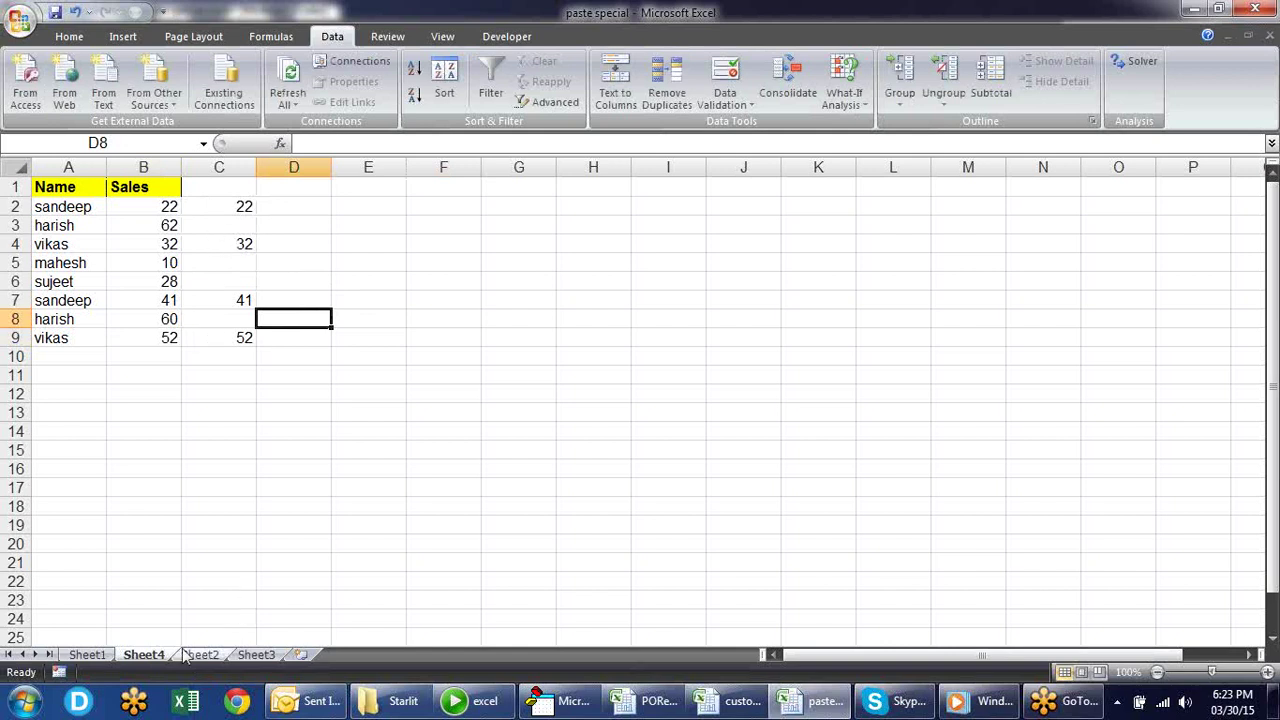
Step: On Sheet2, clear the formats and values from Ach% cells C2:C9
click(199, 655)
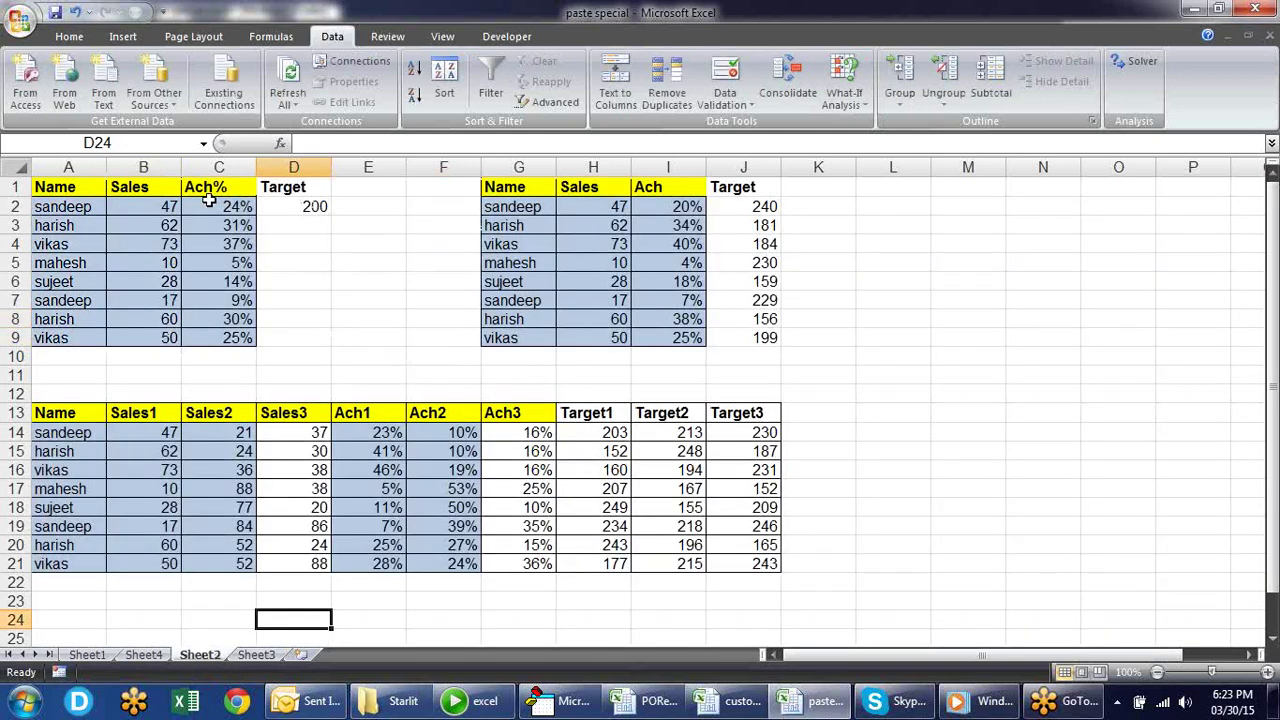
click(338, 230)
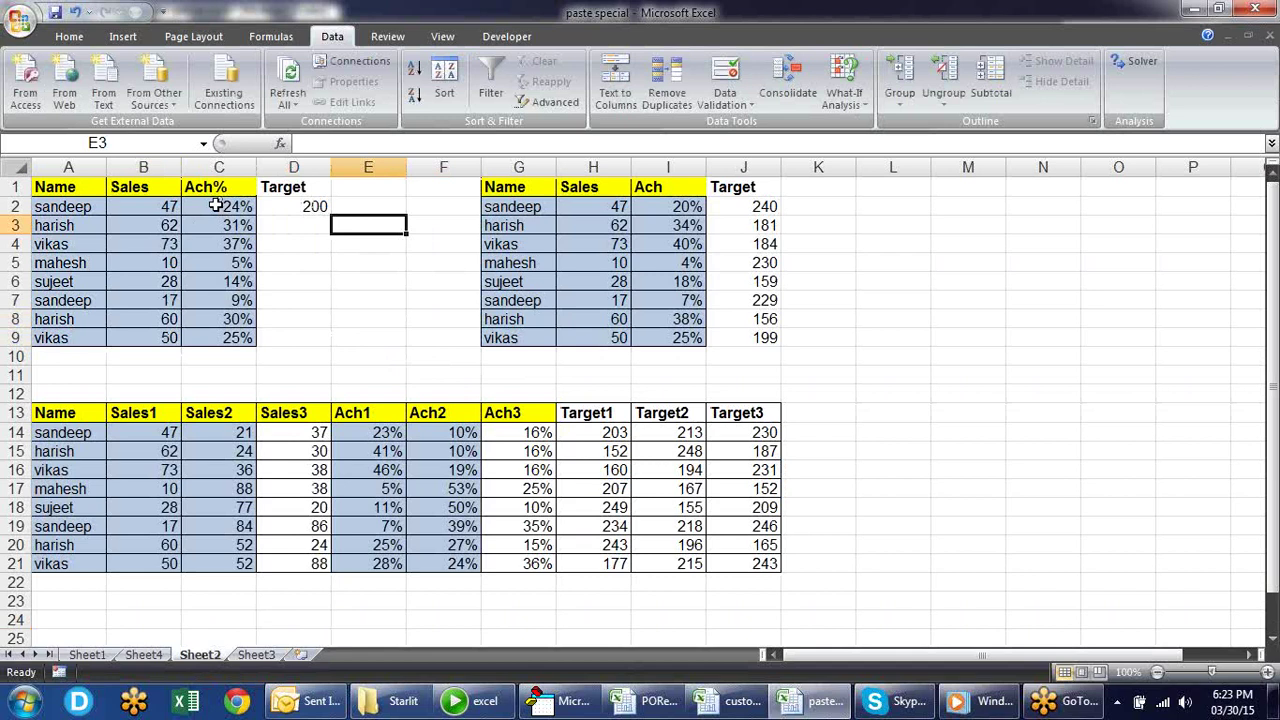
drag(216, 205, 223, 340)
key(alt+e)
key(a)
key(f)
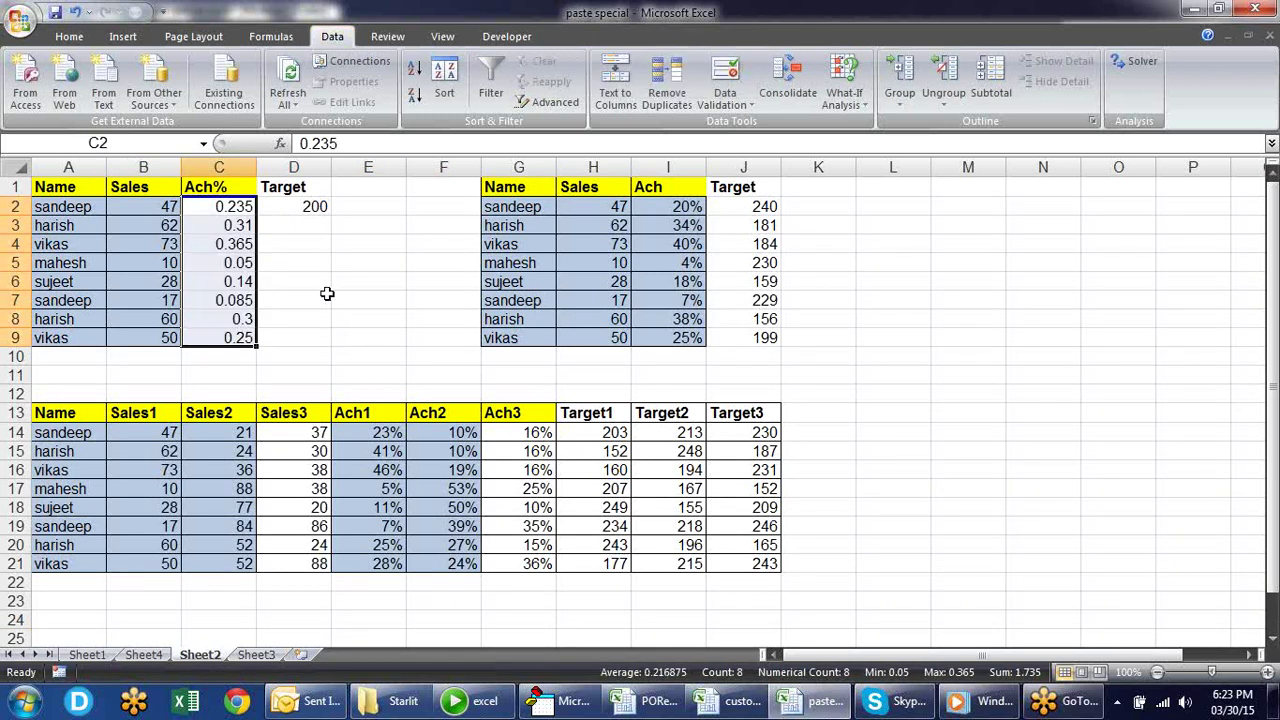
key(Delete)
click(316, 265)
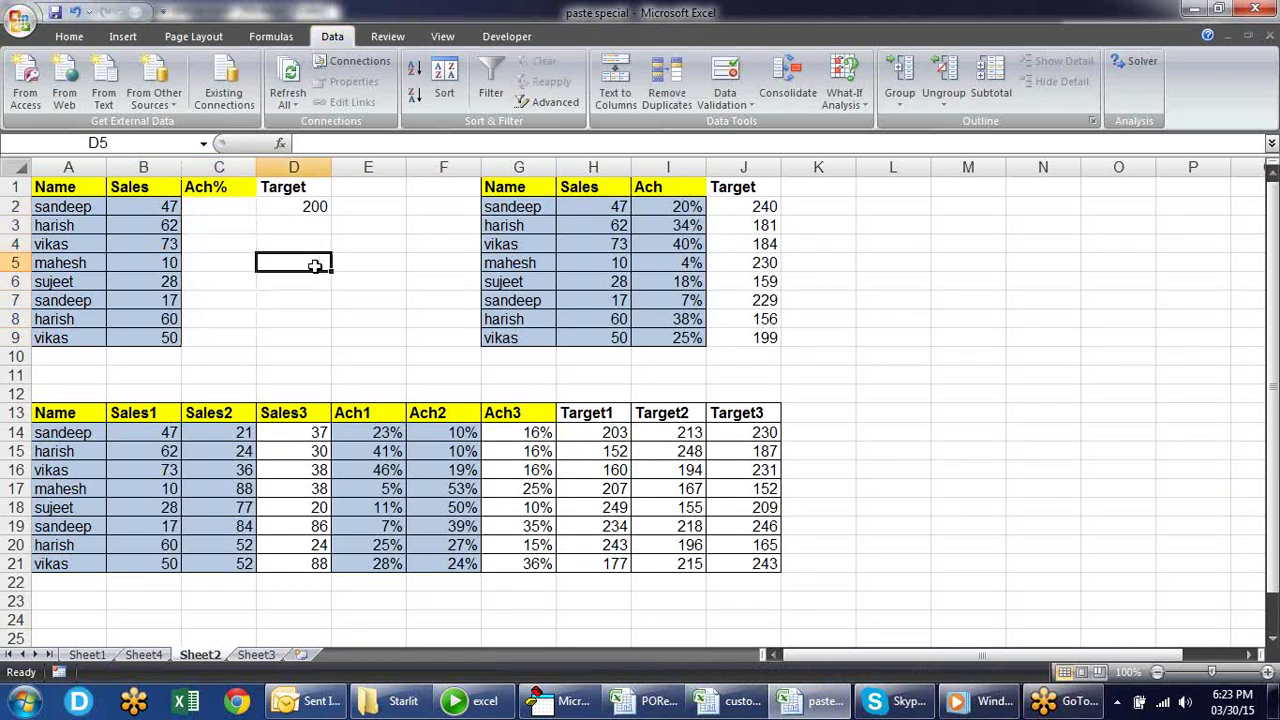
click(268, 207)
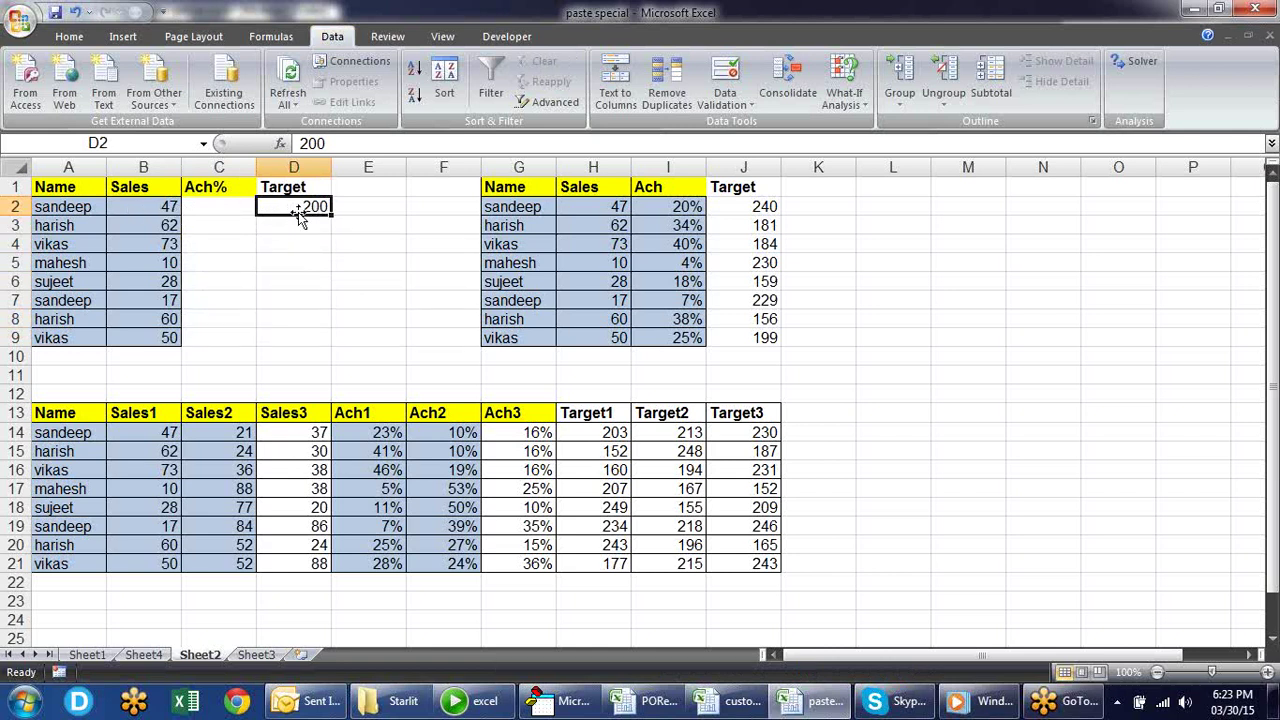
Step: Enter =B2/D2 in C2, format it as Percentage, then delete the formula
drag(146, 206, 171, 338)
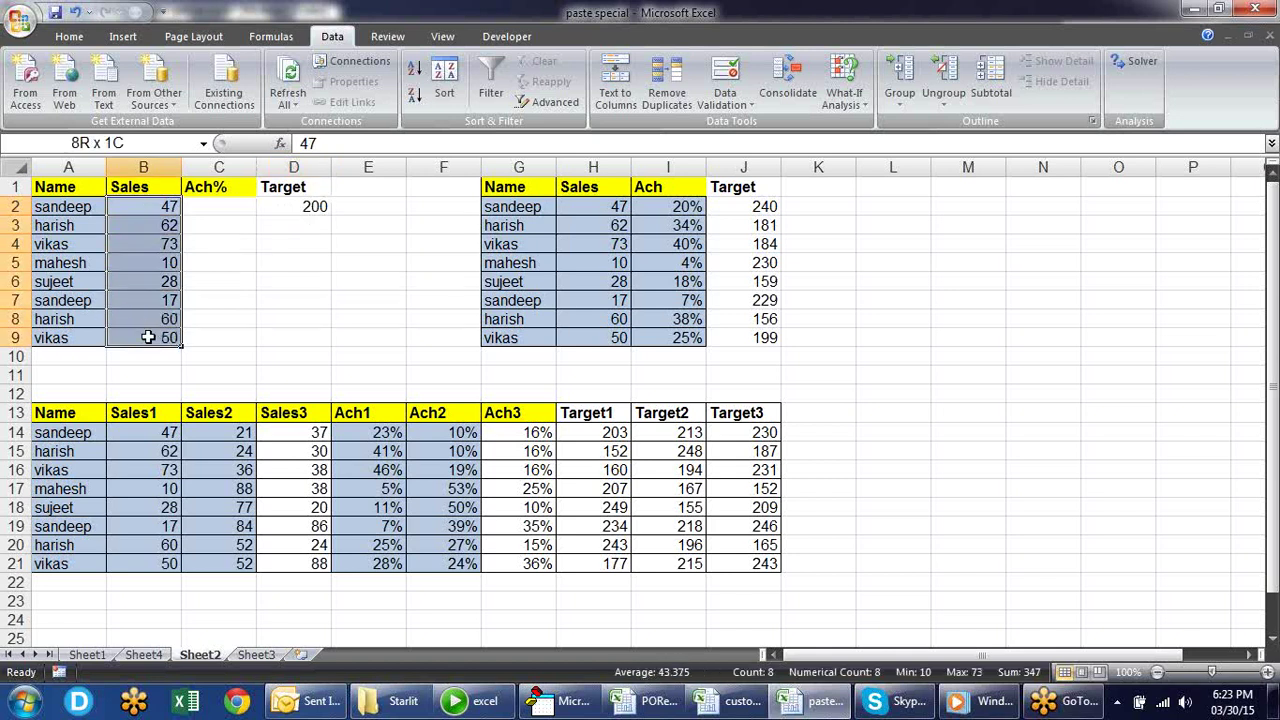
click(204, 206)
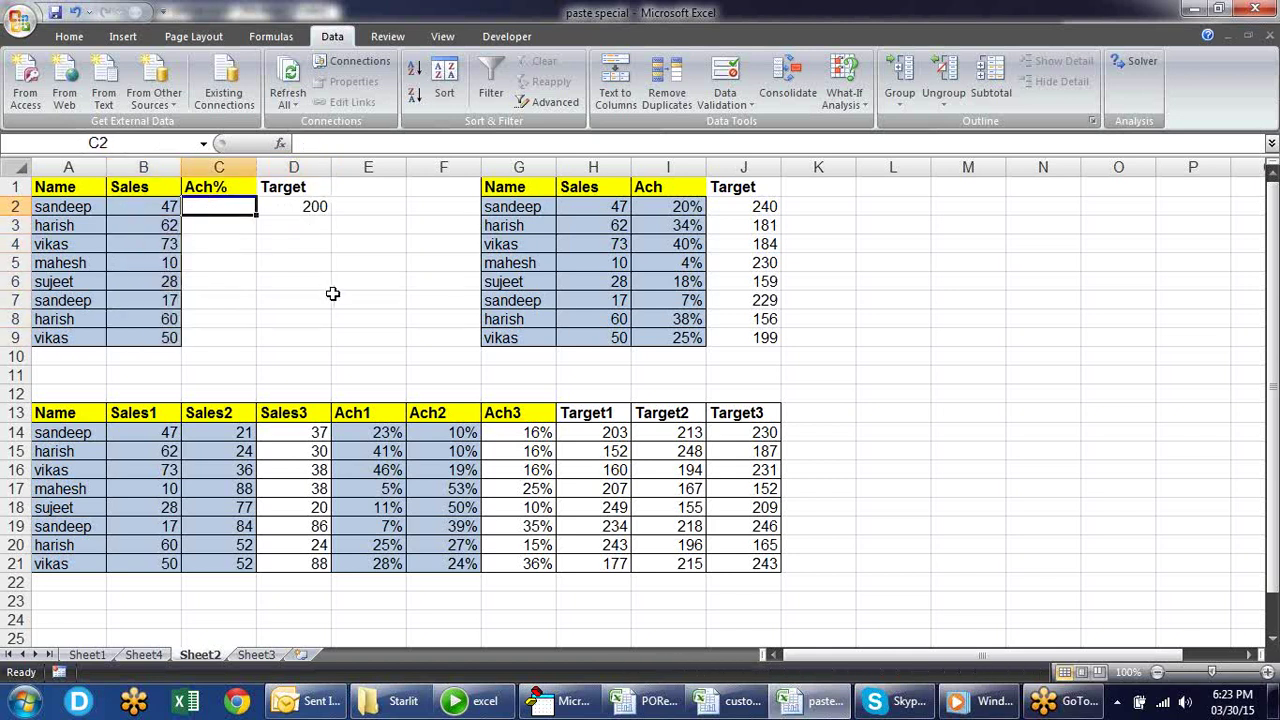
text(=)
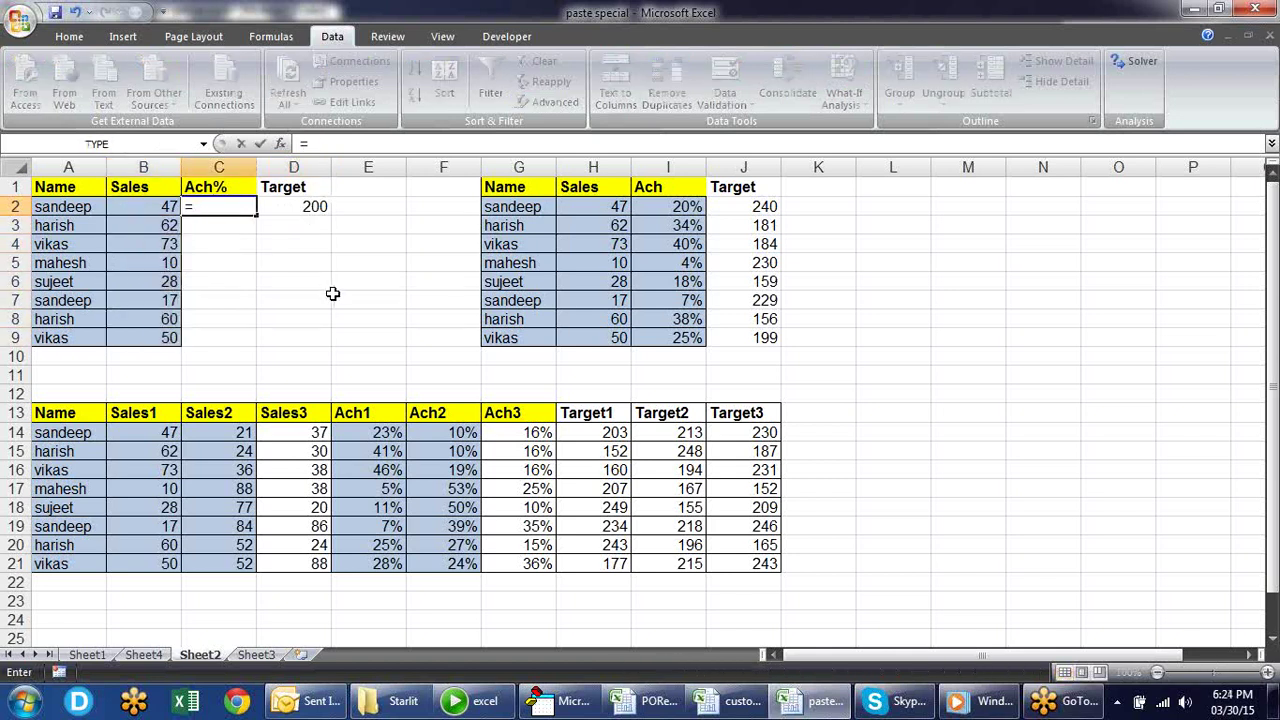
click(138, 206)
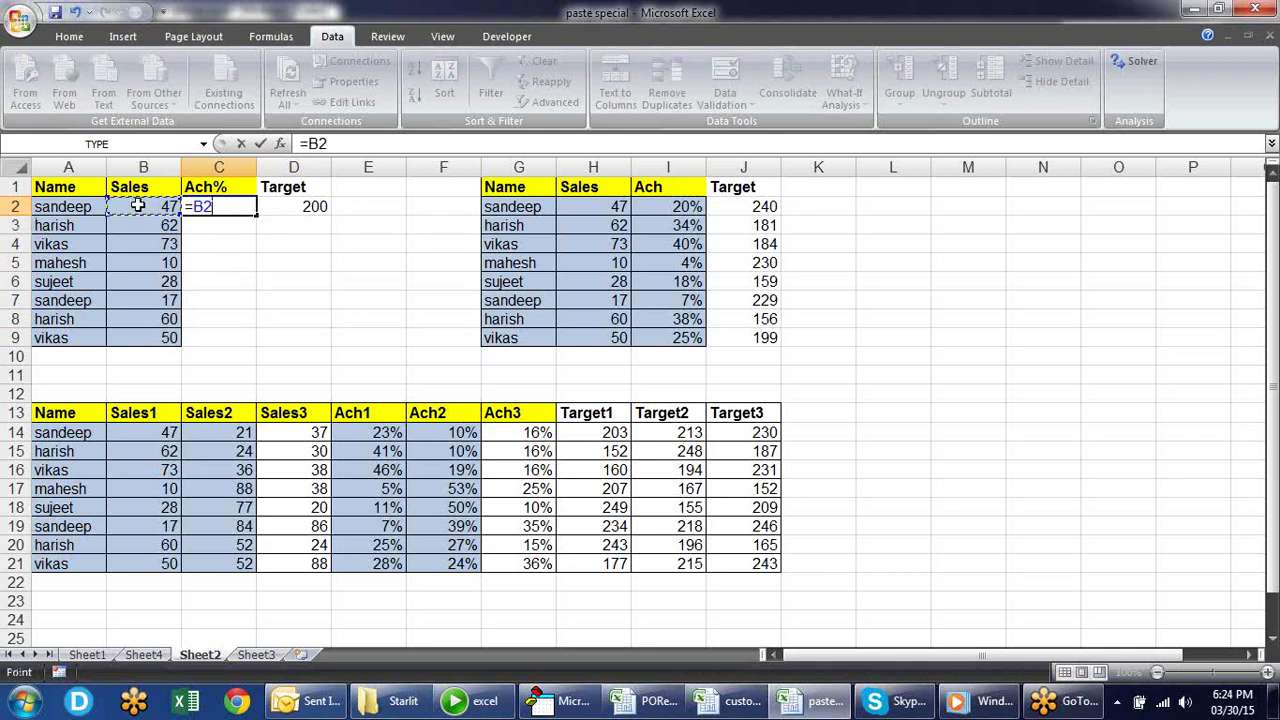
text(/)
click(288, 204)
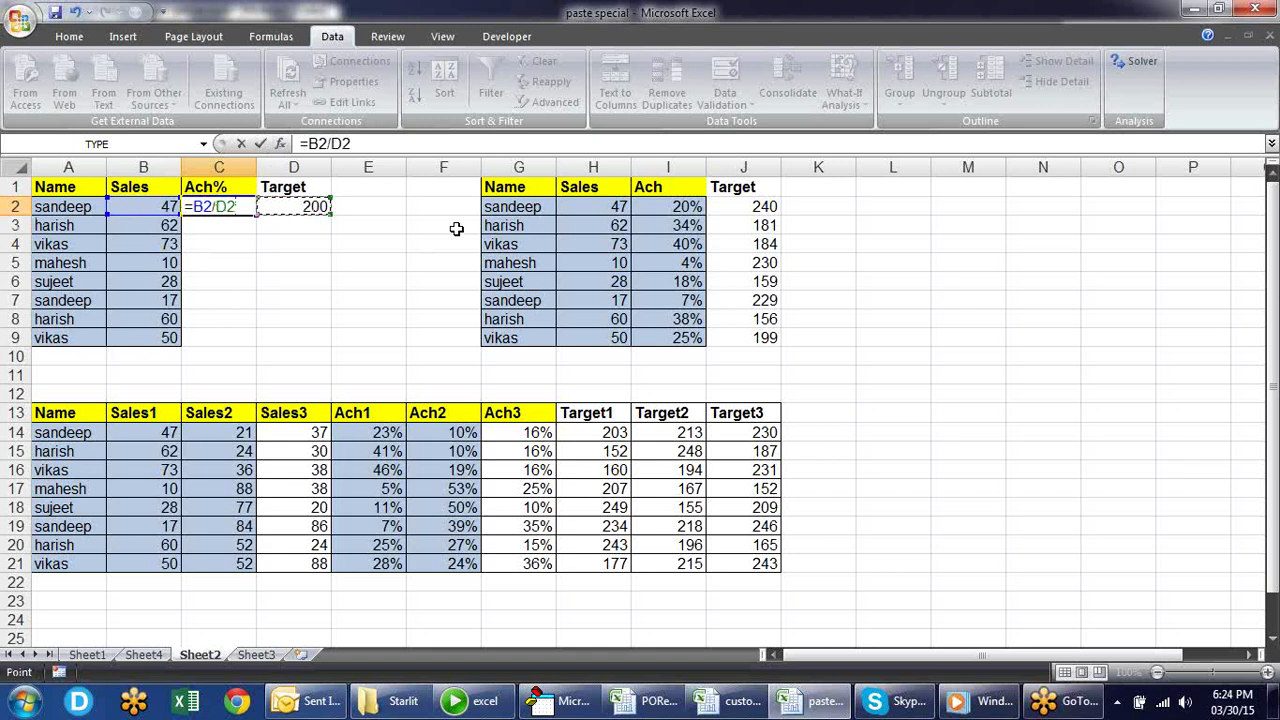
key(Return)
click(238, 206)
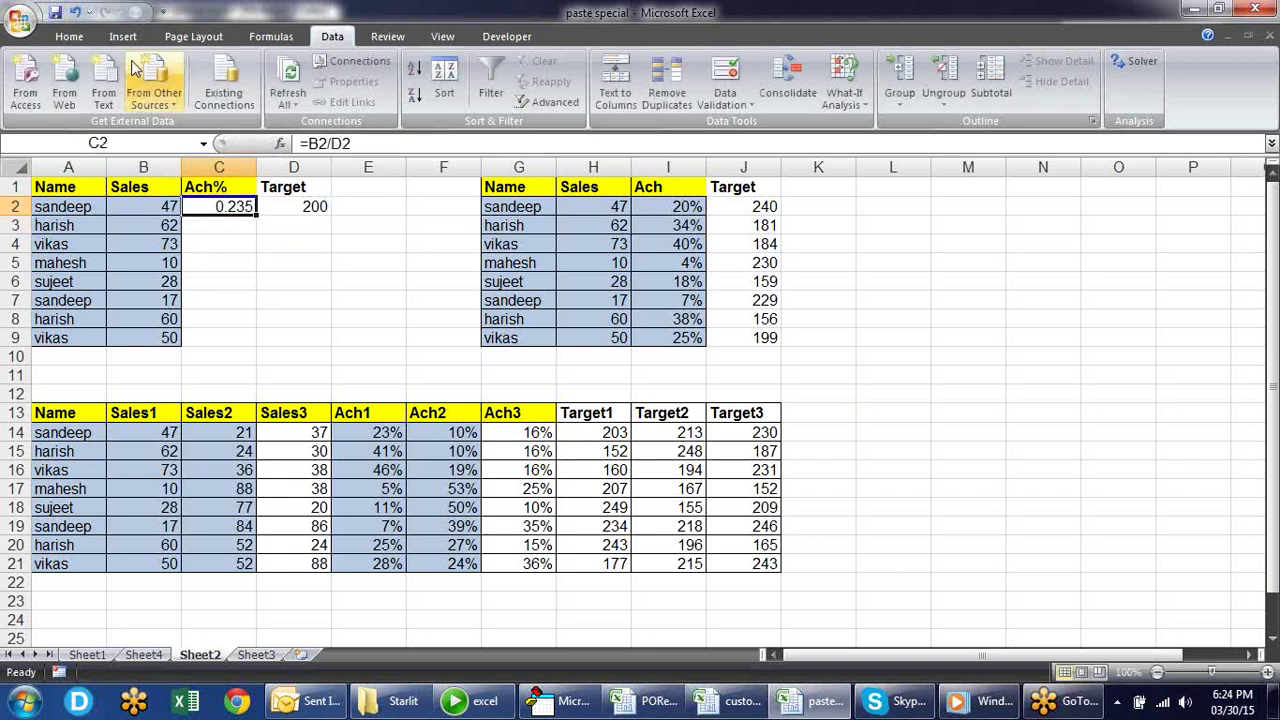
click(69, 36)
click(617, 95)
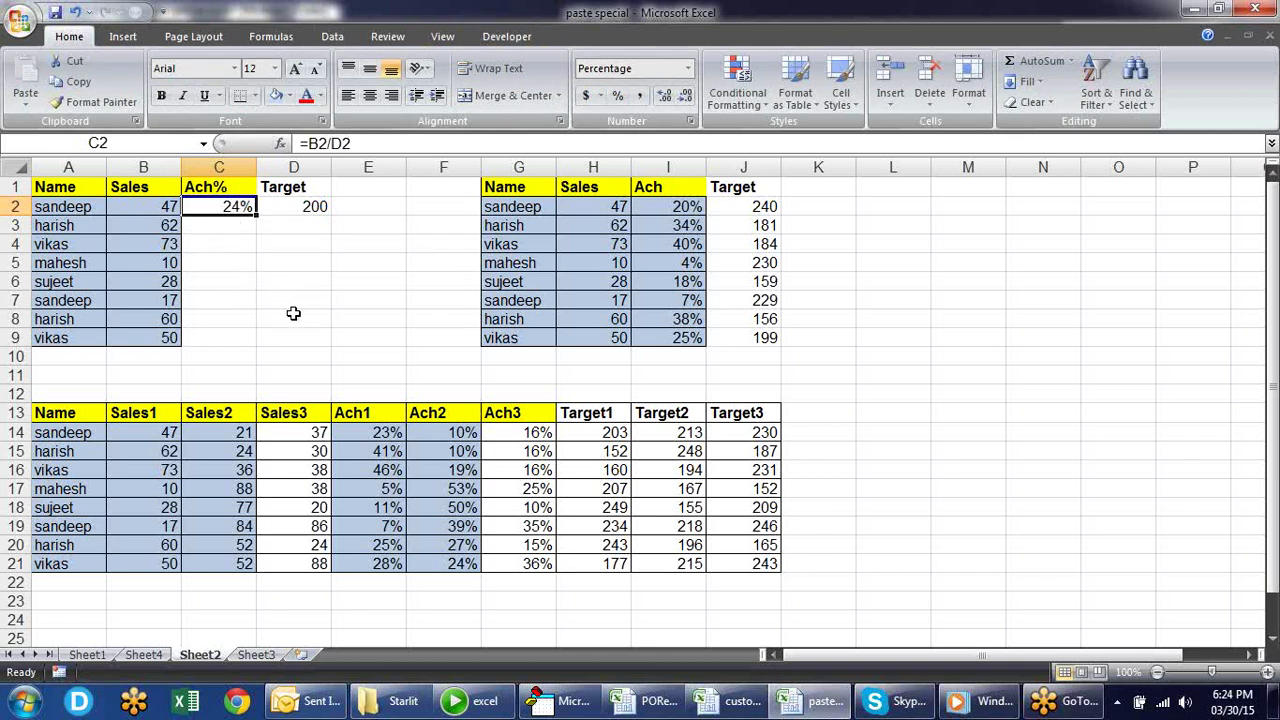
key(Delete)
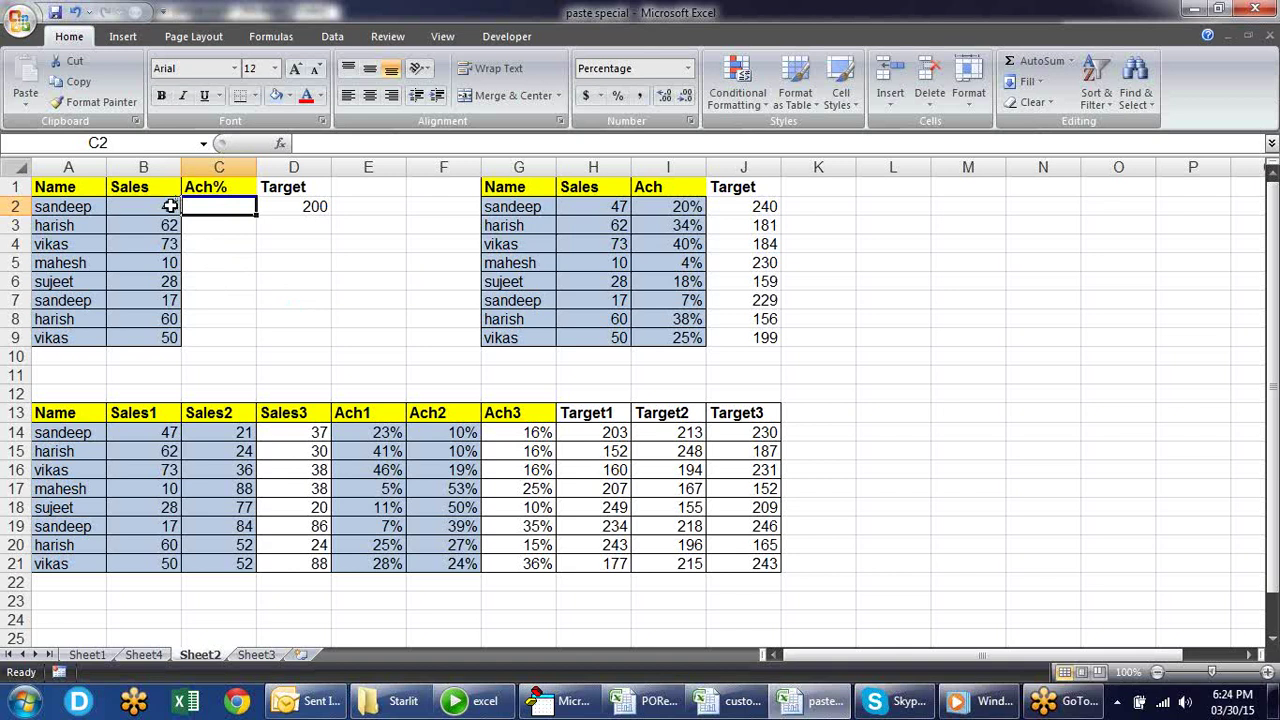
Step: Copy the Sales values B2:B9 into the Ach% cells C2:C9
drag(171, 206, 151, 341)
key(ctrl+c)
key(Right)
key(Return)
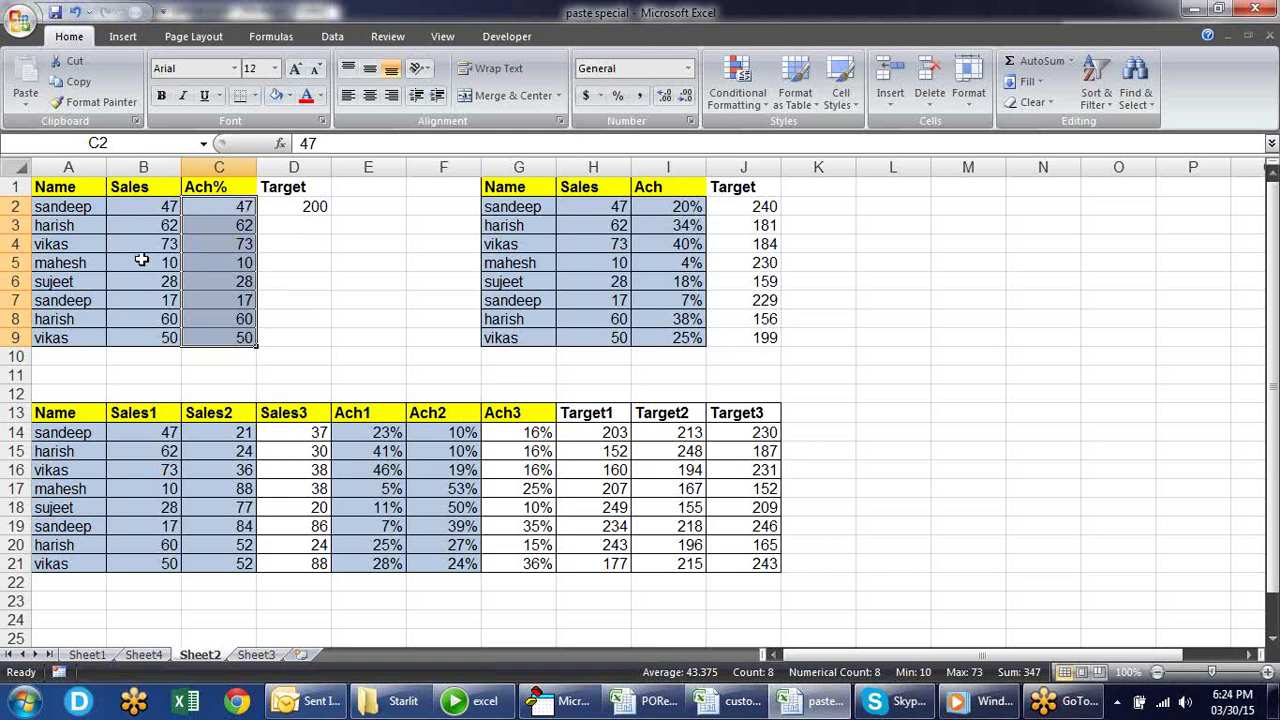
Step: Divide C2:C9 by the 200 target in D2 with Paste Special Divide, shown as percentages
click(313, 205)
key(ctrl+c)
drag(229, 205, 230, 334)
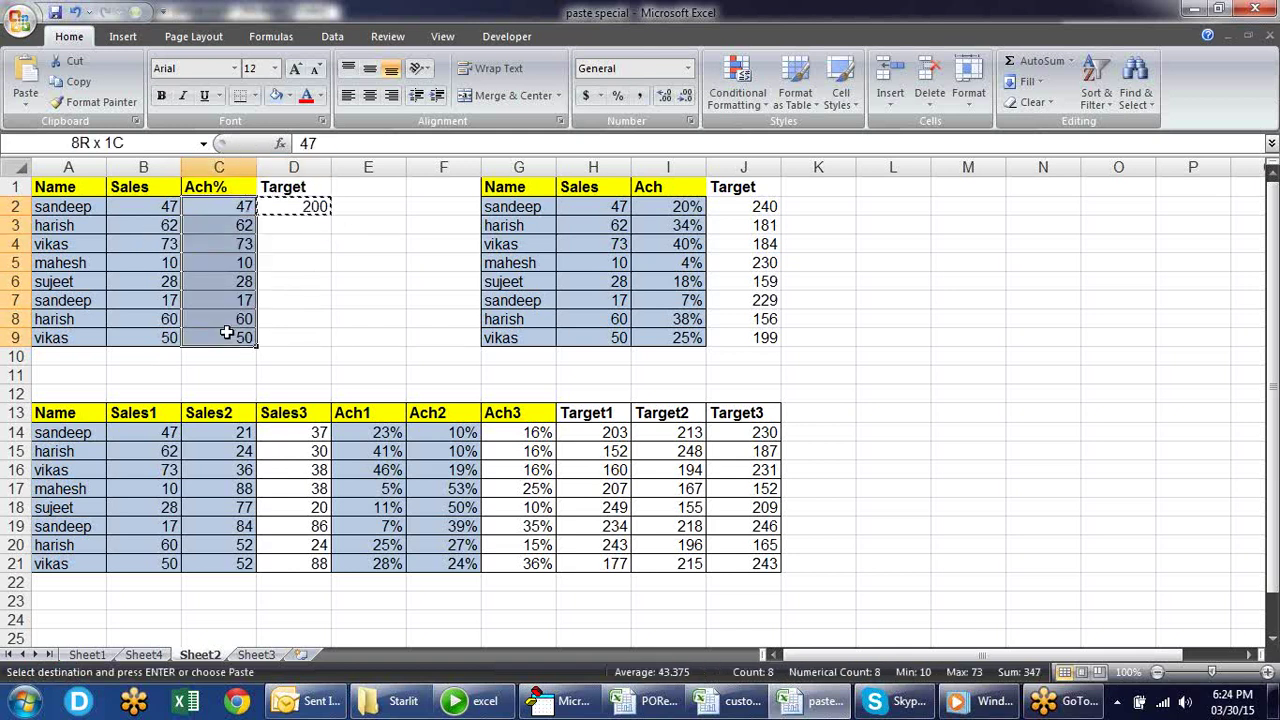
right_click(238, 208)
key(Escape)
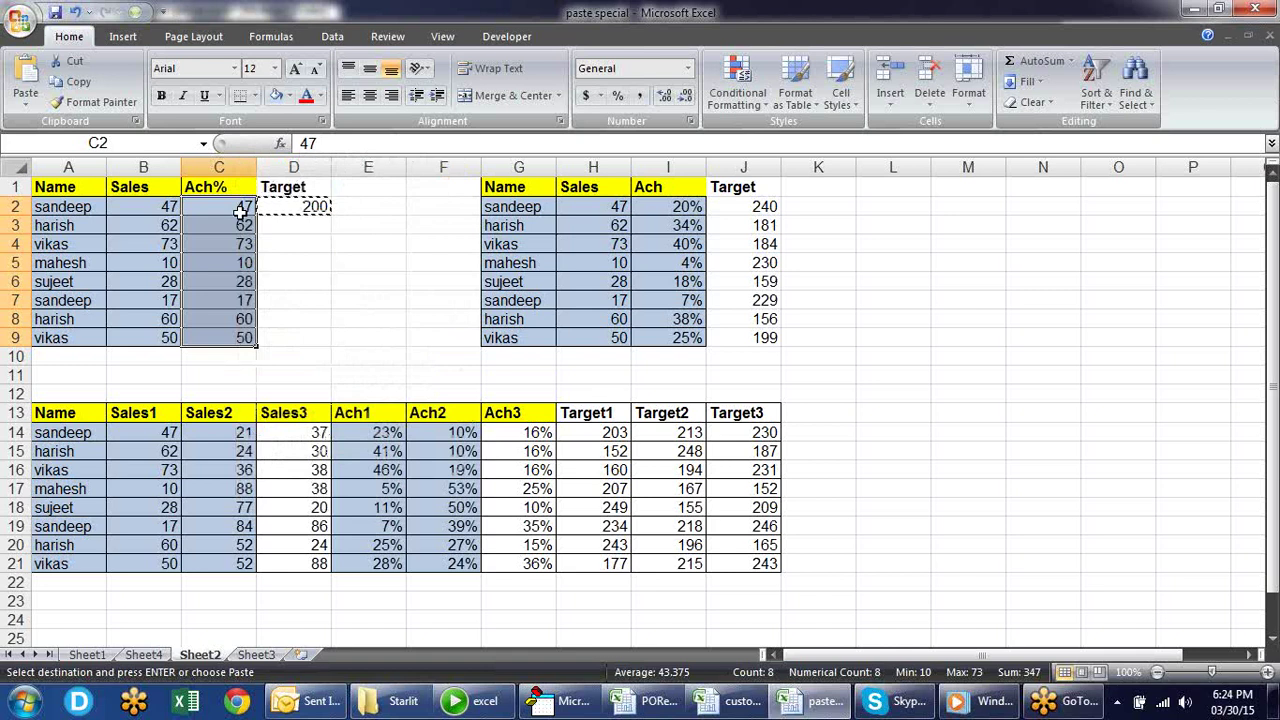
right_click(243, 214)
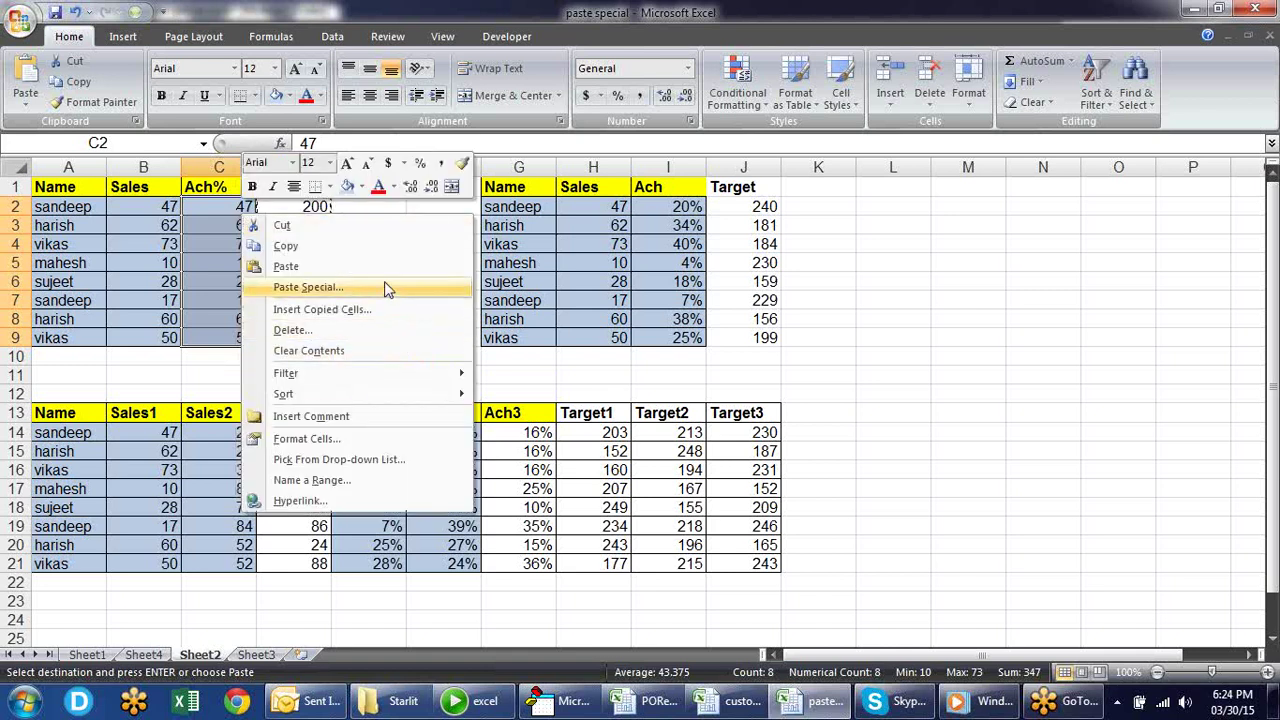
click(308, 287)
drag(371, 123, 544, 109)
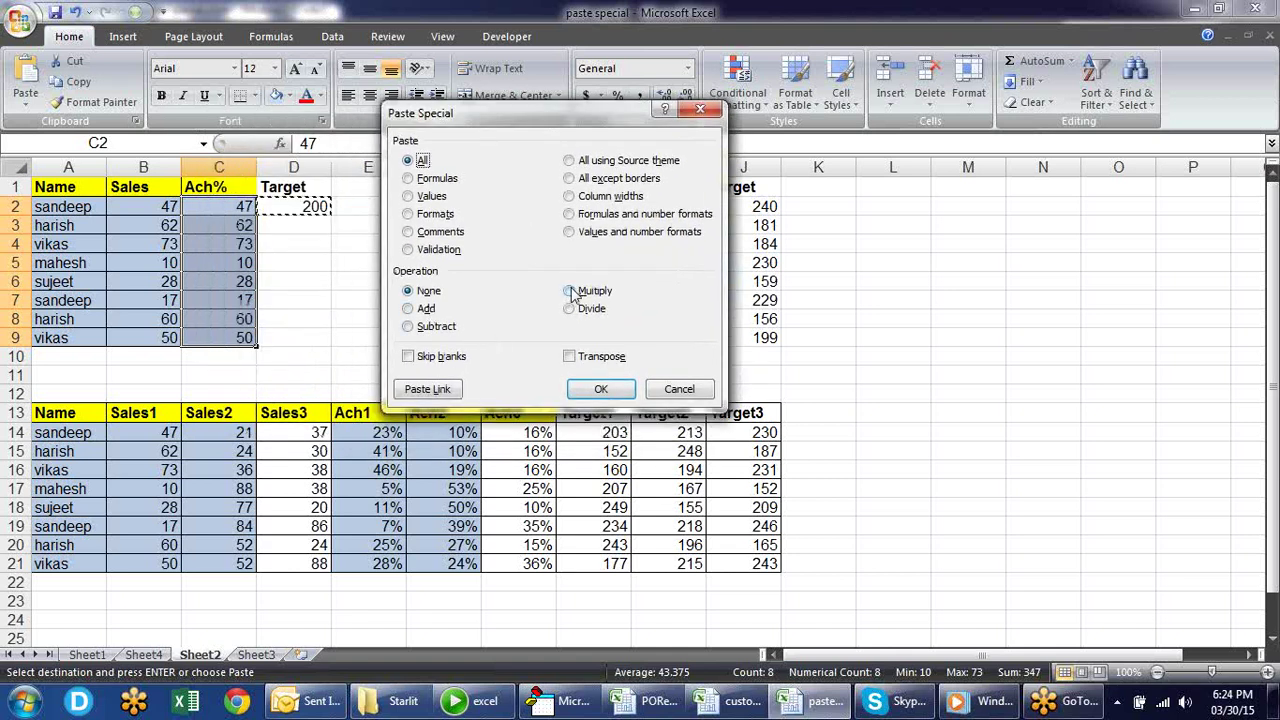
click(576, 312)
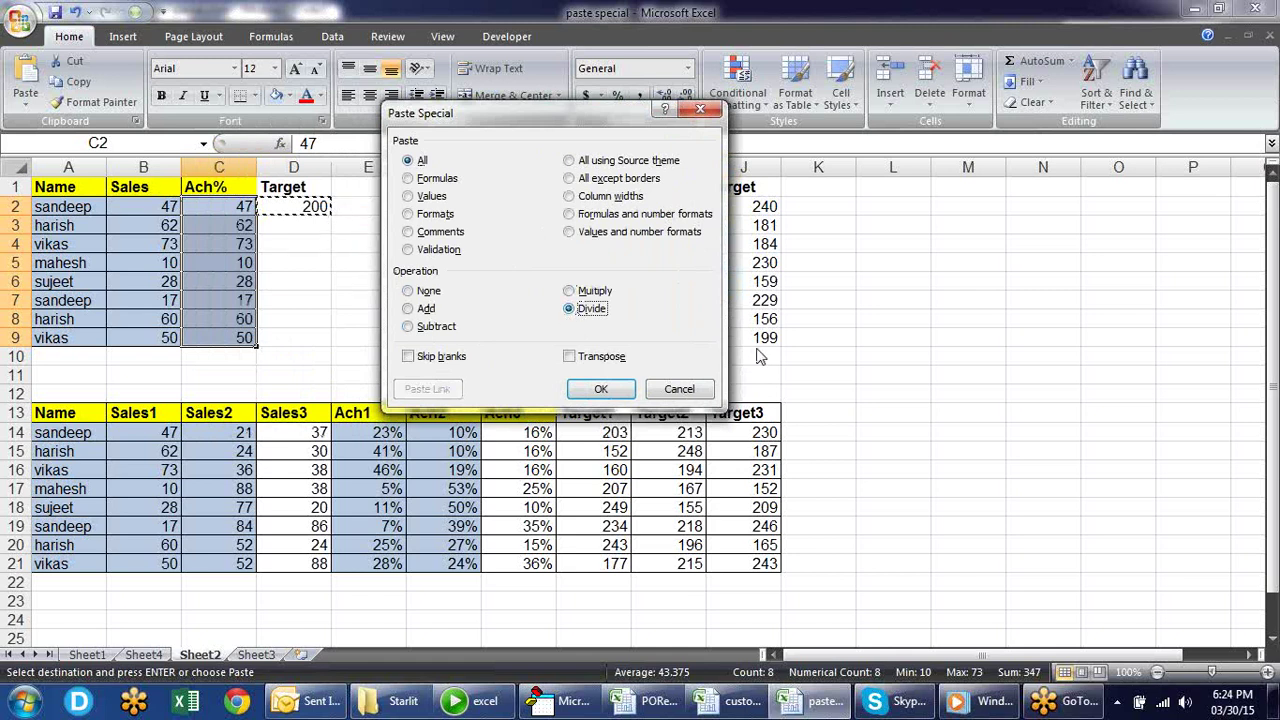
click(601, 389)
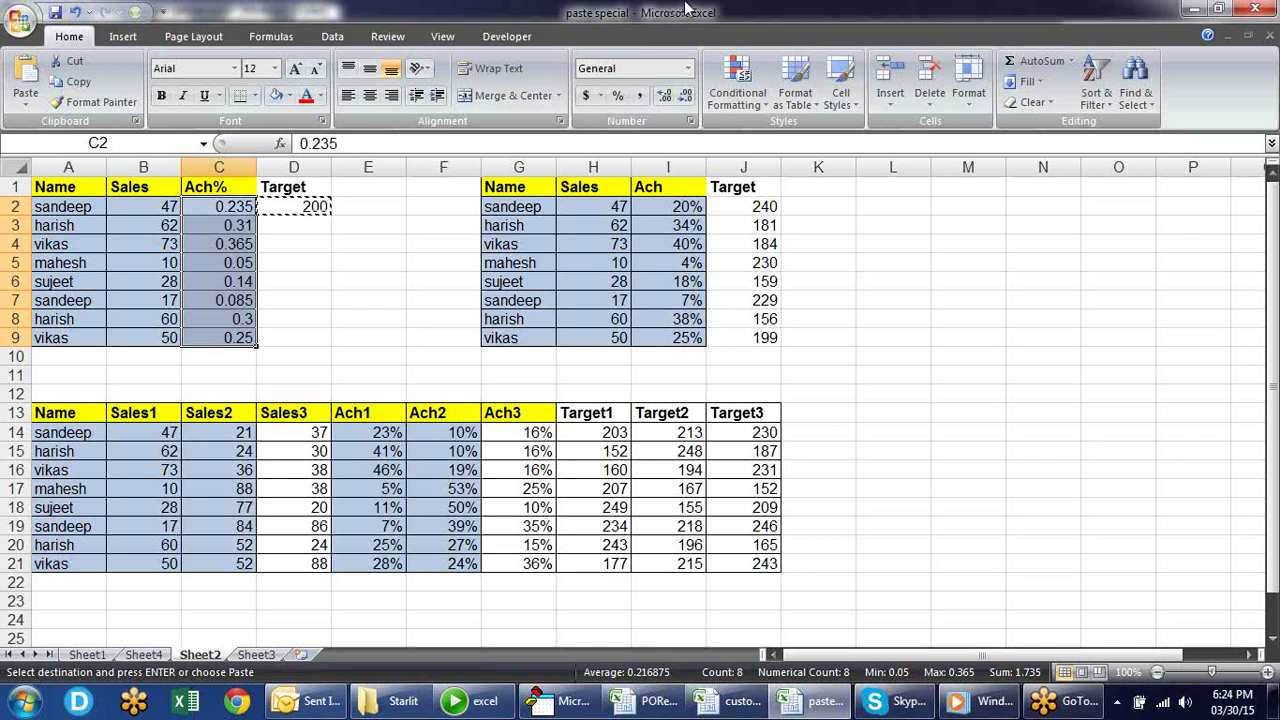
click(617, 95)
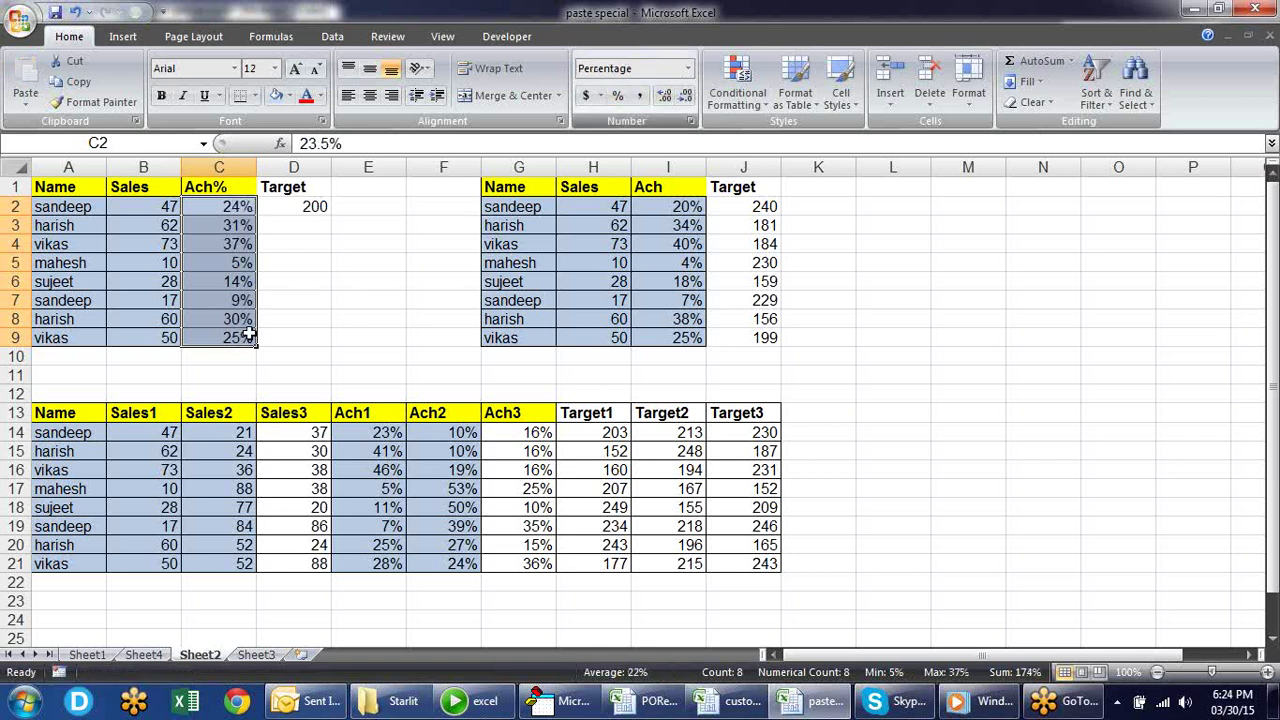
click(272, 280)
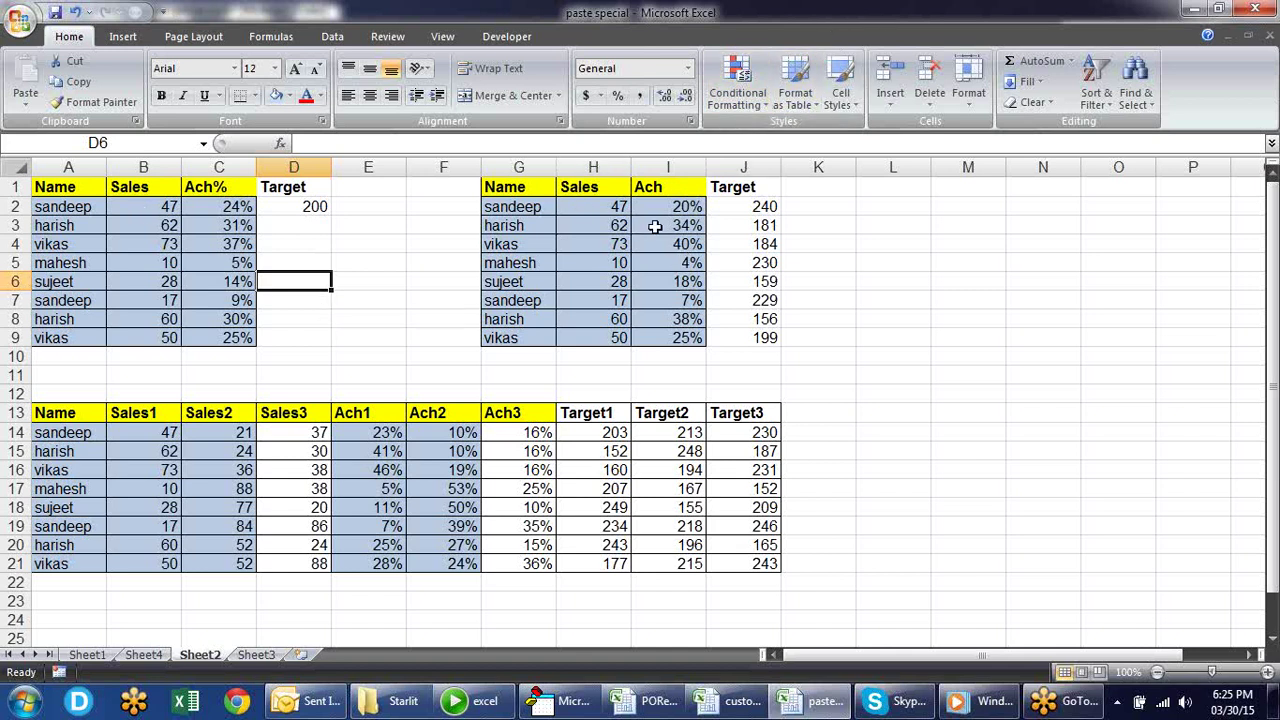
Step: Clear the right table's existing Ach values in I2:I9
drag(662, 206, 682, 348)
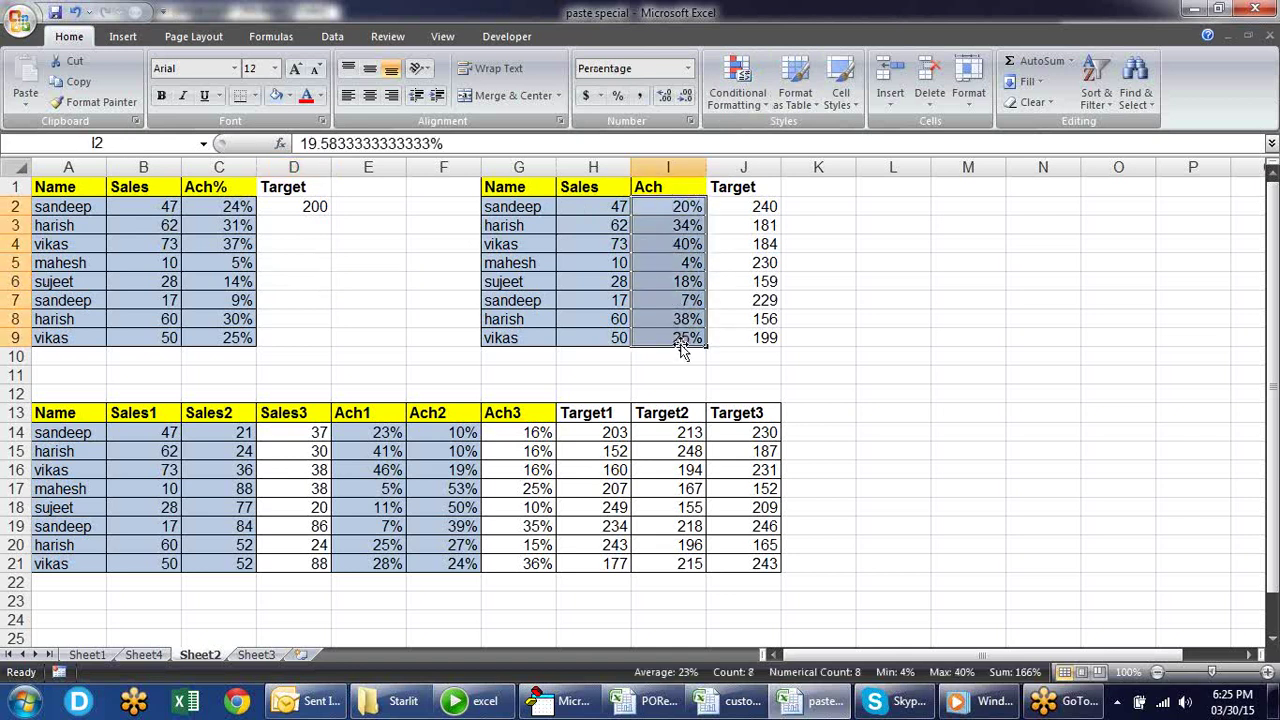
key(Delete)
key(Left)
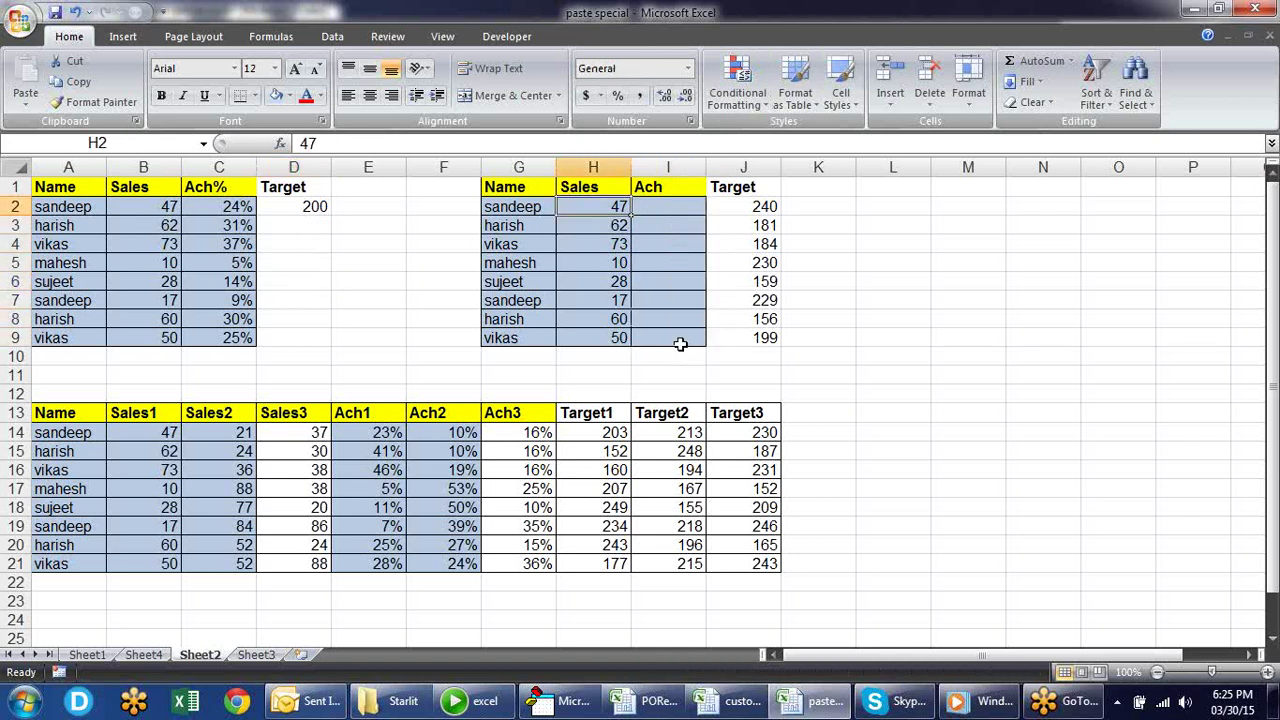
key(Right)
key(Right)
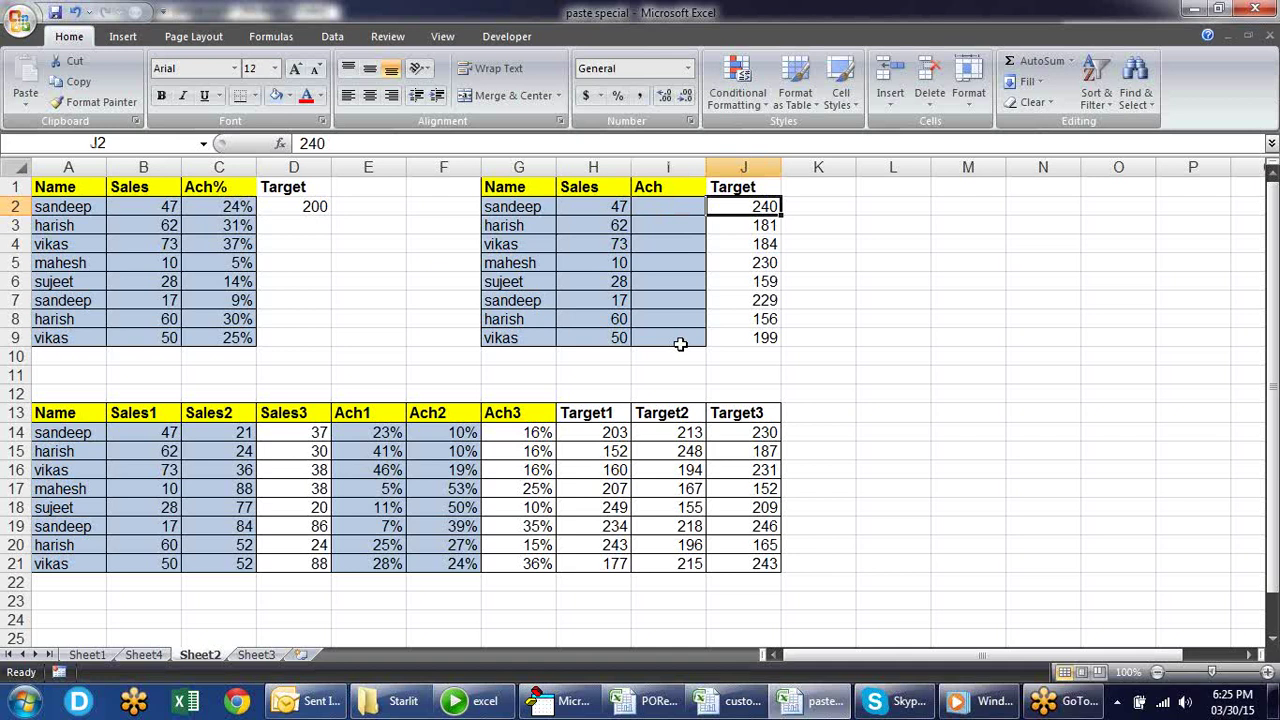
Step: Copy the Sales values H2:H9 into the Ach cells I2:I9
key(shift+Down)
key(shift+Down)
key(shift+Down)
key(Left)
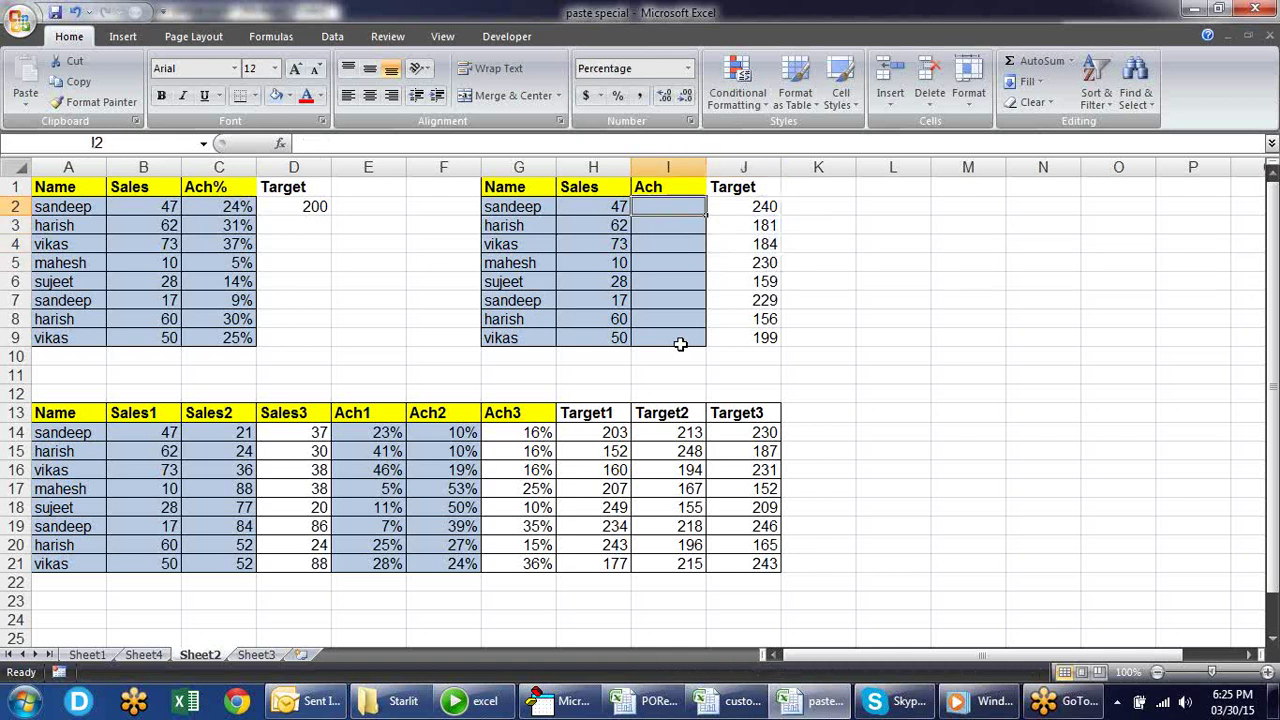
key(Left)
key(shift+Down)
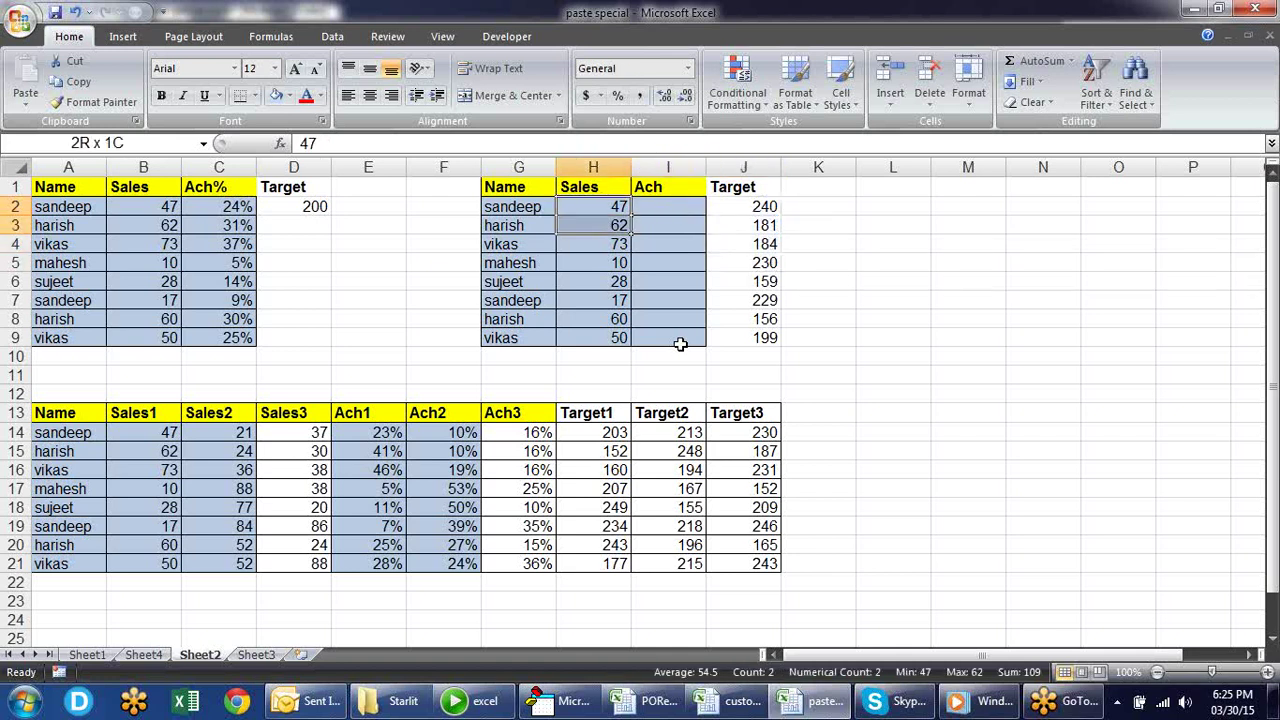
key(shift+Down)
key(shift+Down)
key(shift+Down)
key(shift+Down)
key(shift+Down)
key(shift+Down)
key(shift+Up)
key(ctrl+c)
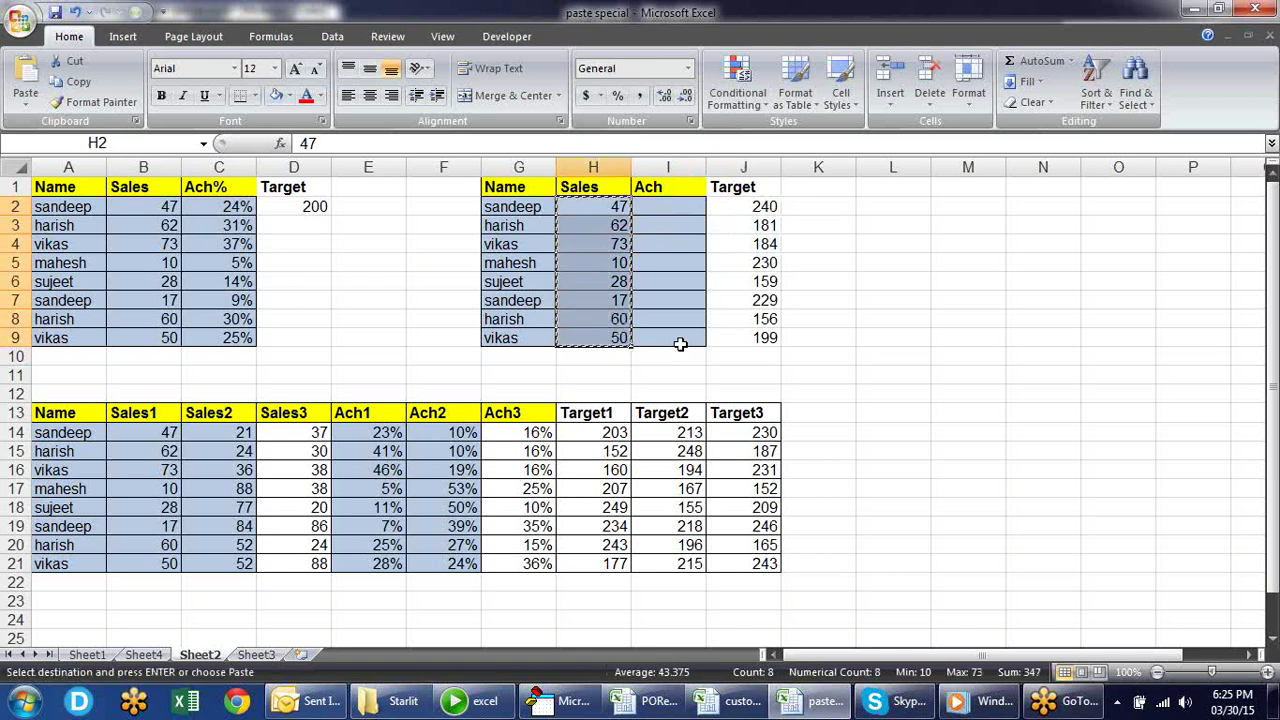
key(Right)
key(Return)
Step: Copy the Targets J2:J9 and Paste Special Divide them into I2:I9, formatted as percentages
key(Right)
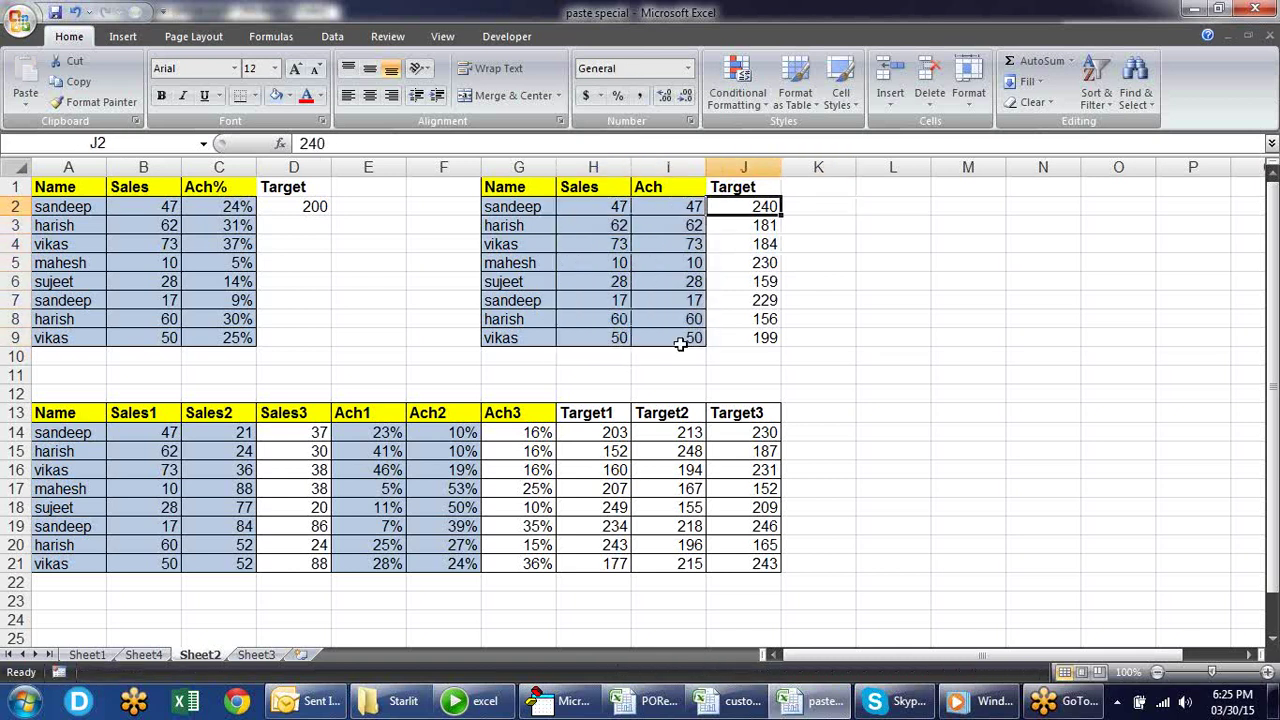
key(ctrl+shift+Down)
key(ctrl+c)
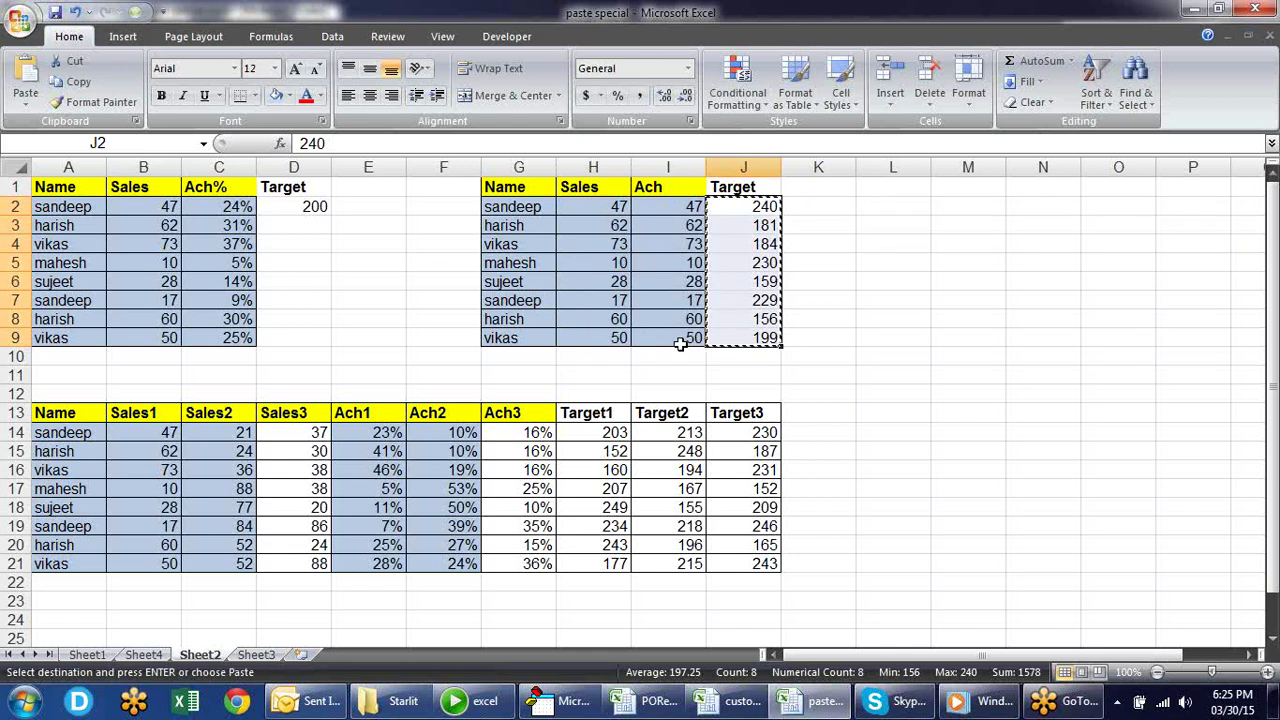
key(Left)
key(shift+Down)
key(ctrl+shift+Down)
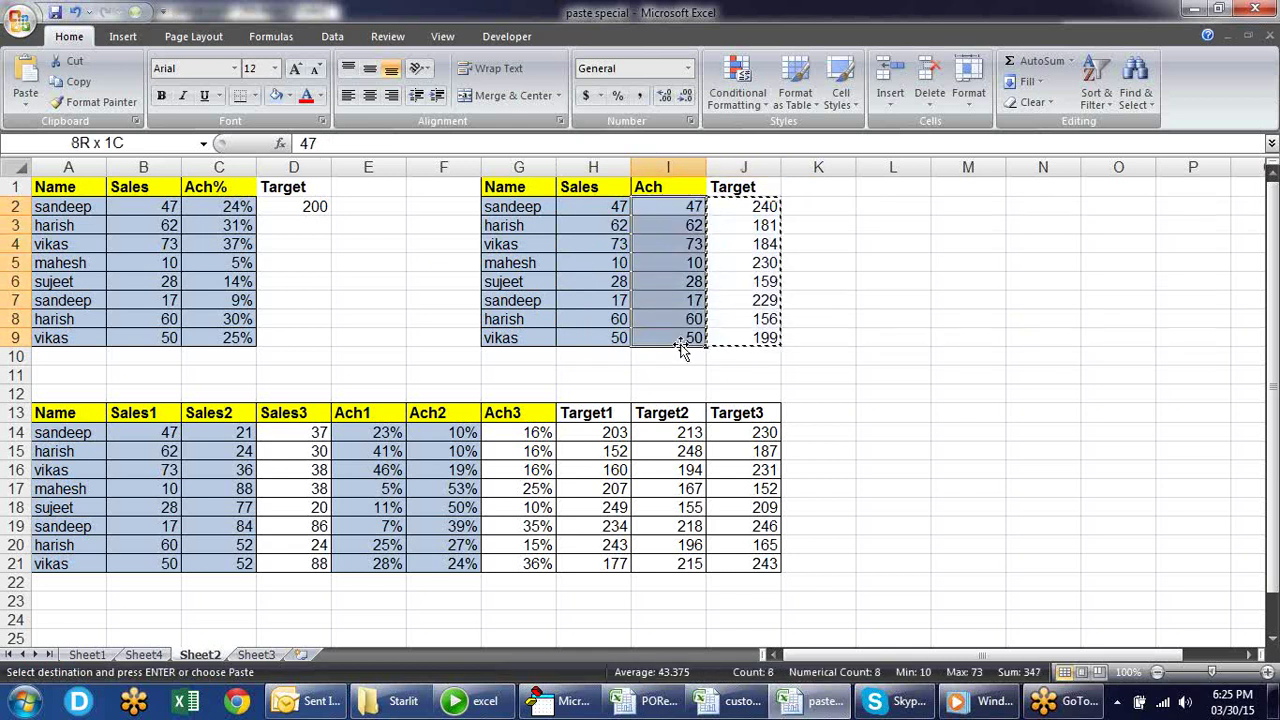
key(alt+e)
key(s)
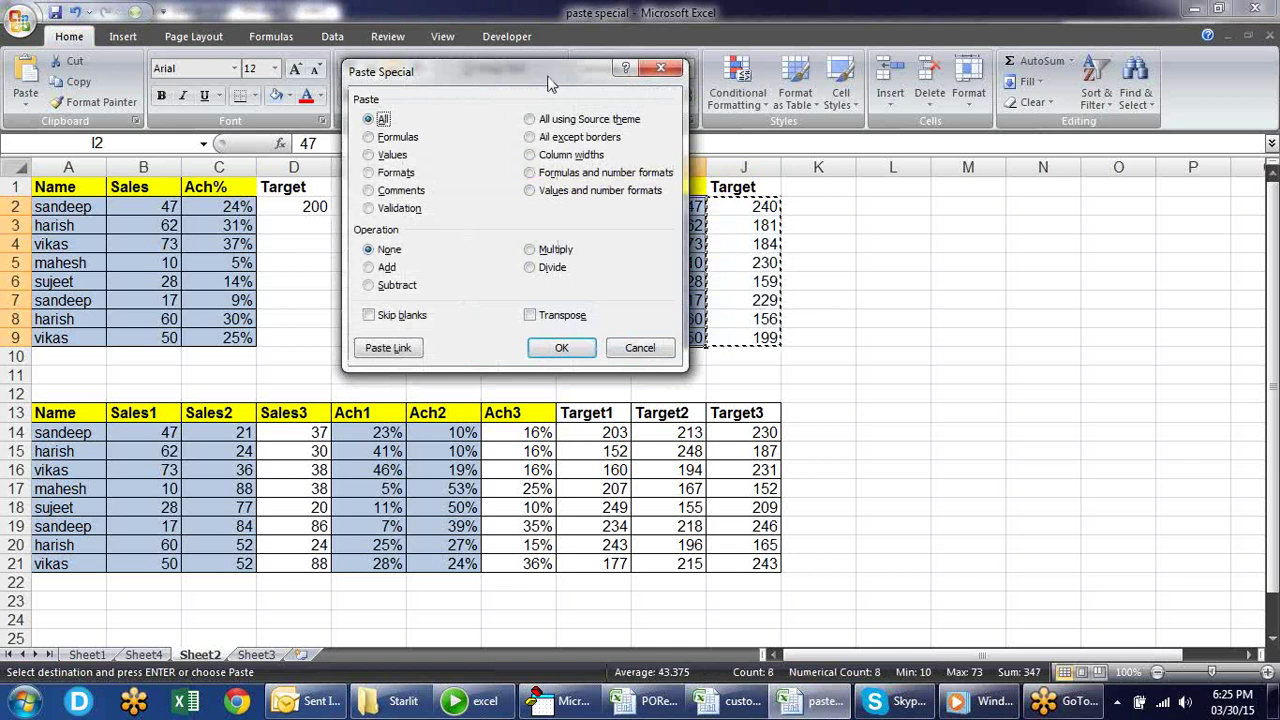
drag(548, 58, 206, 101)
click(210, 312)
click(214, 390)
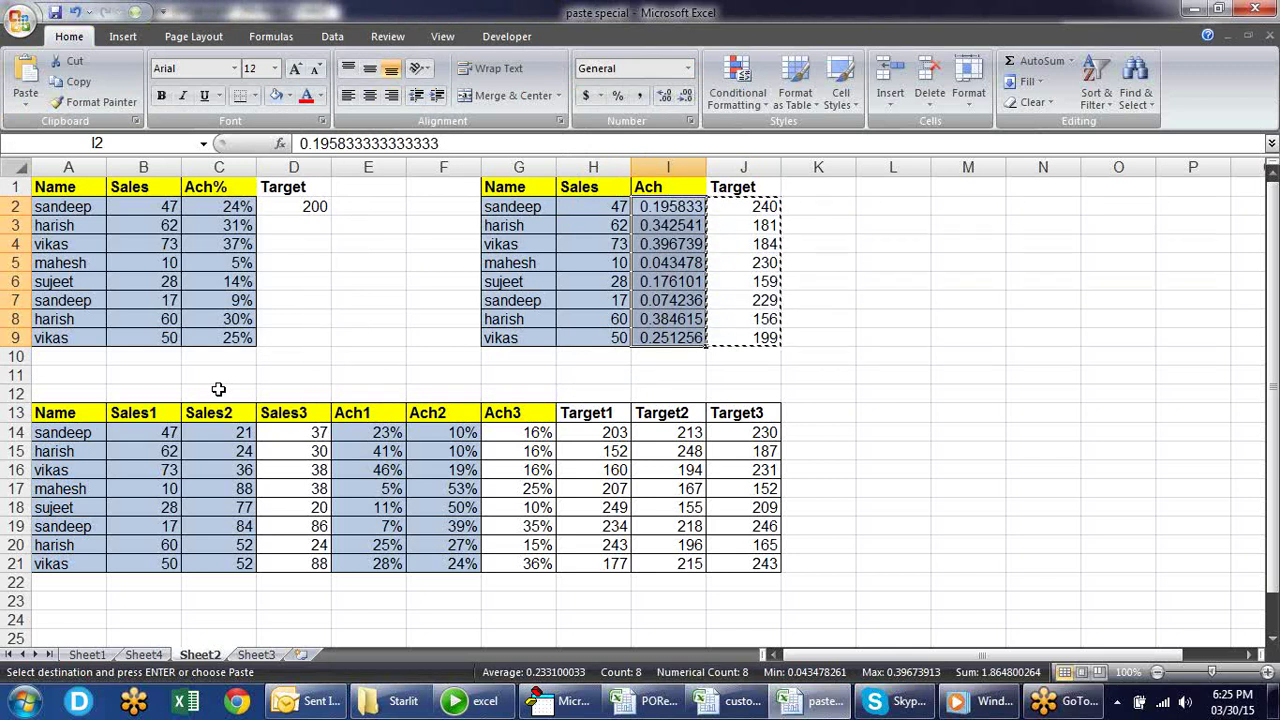
click(617, 95)
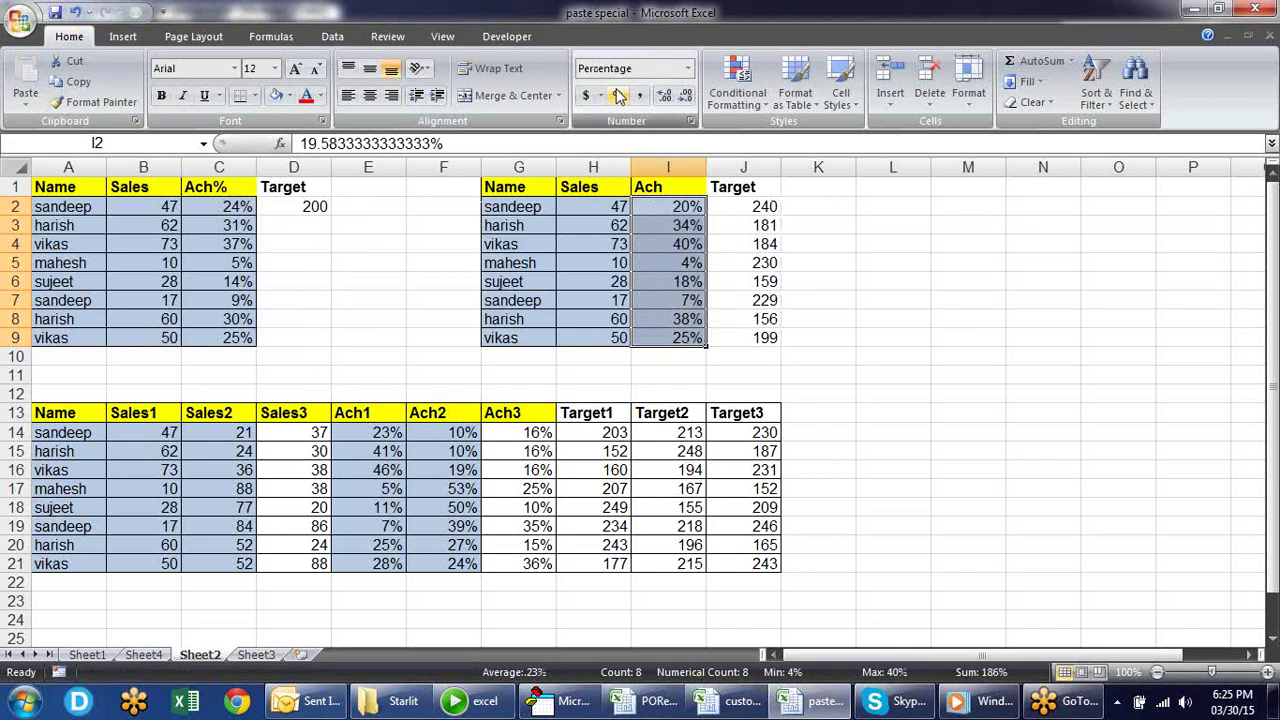
click(908, 279)
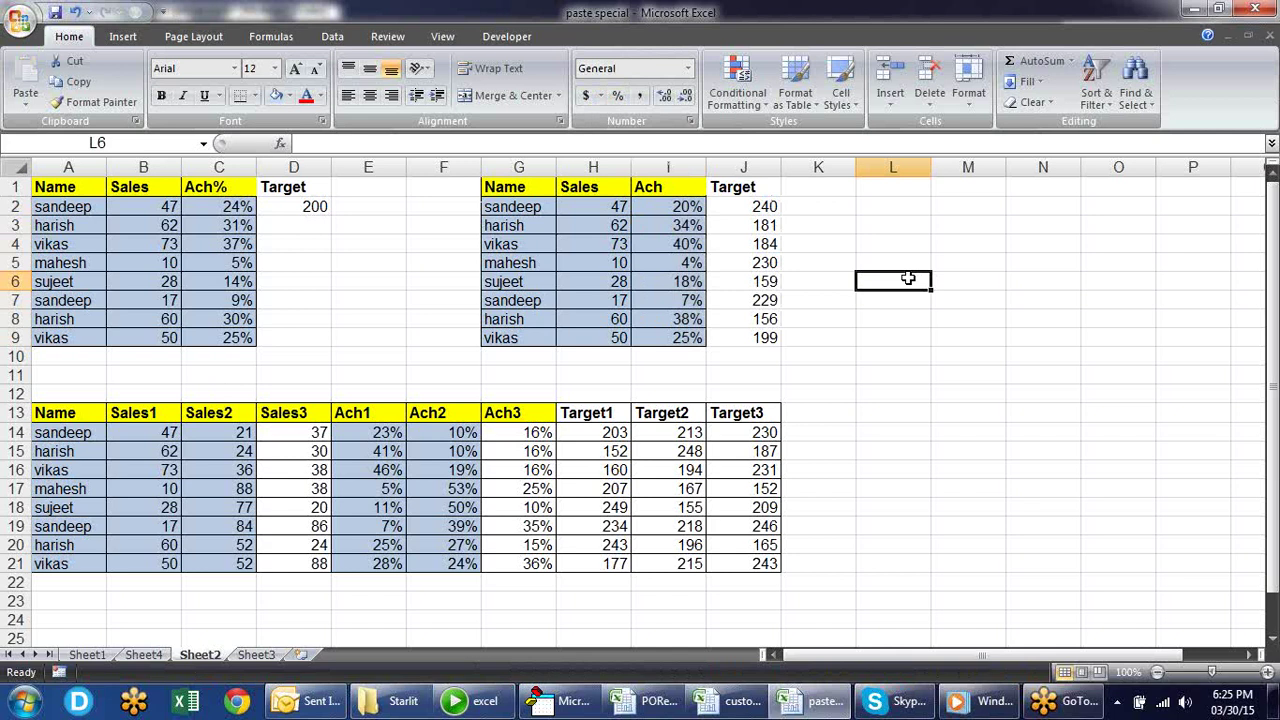
Step: Contrast the single 200 target in D2 with the per-row Targets J2:J9 and Sales H2:H9
click(315, 206)
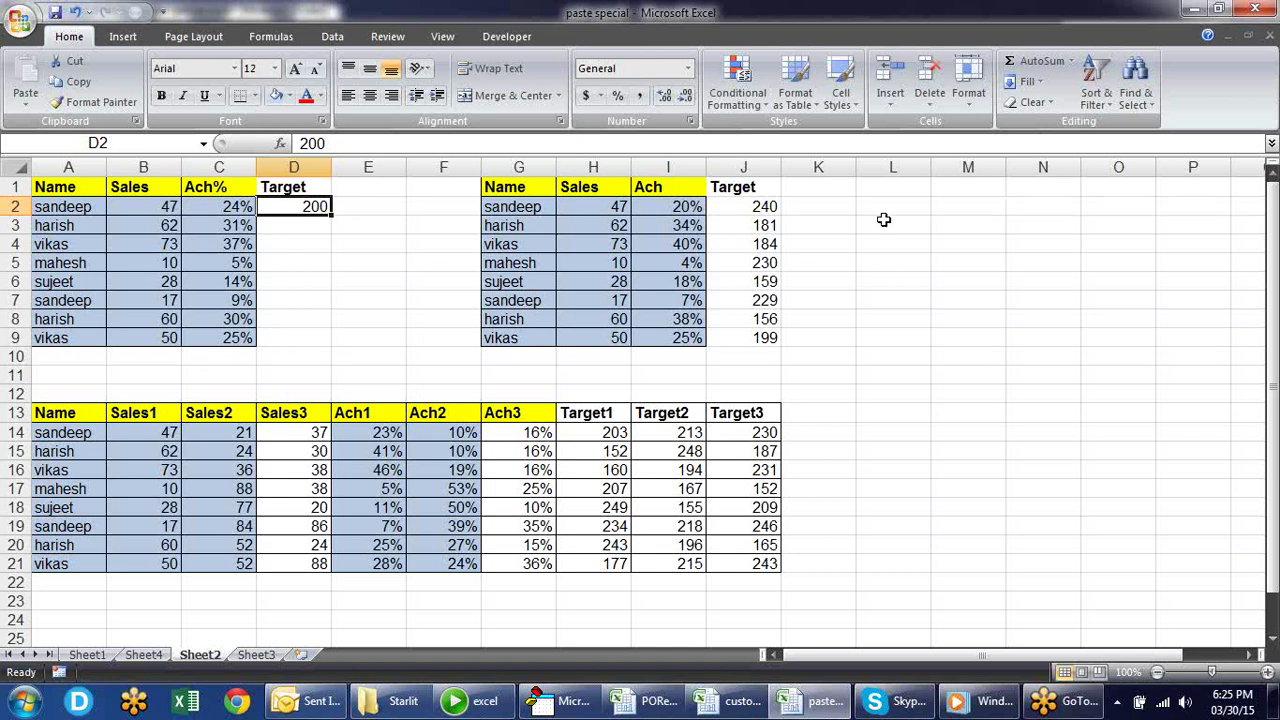
drag(765, 206, 765, 337)
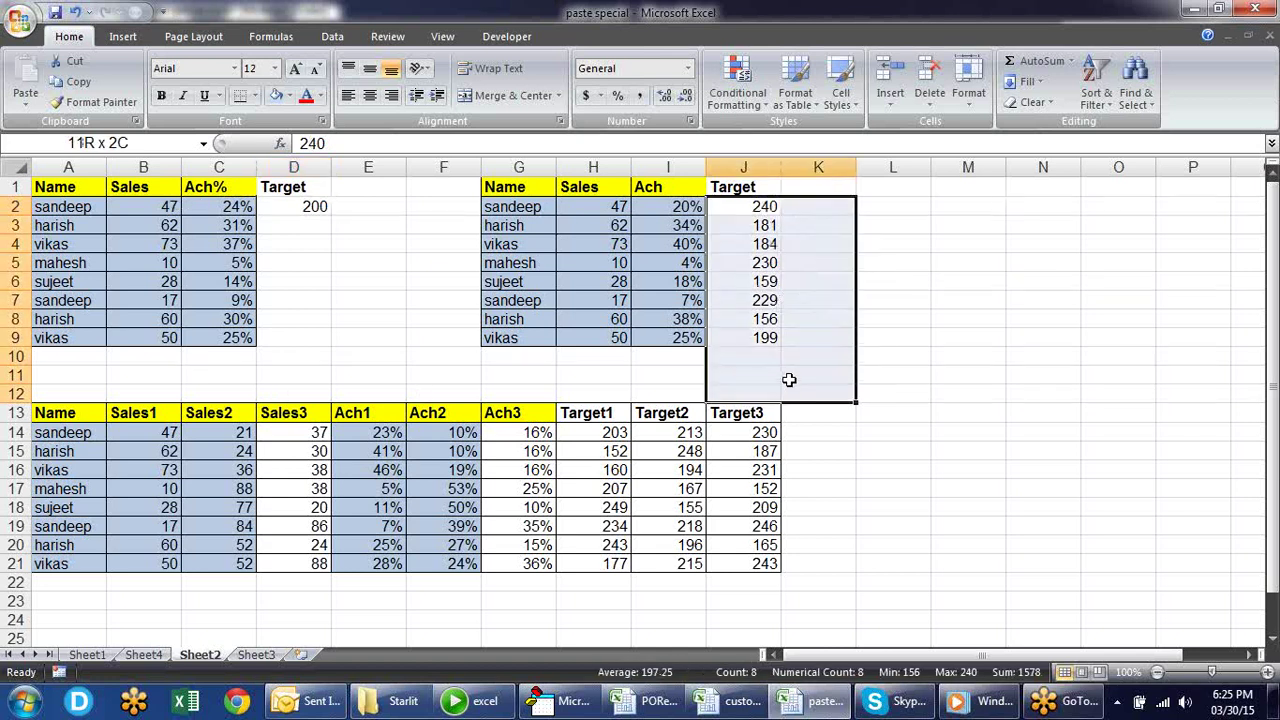
mouse_move(610, 205)
mouse_down()
mouse_move(618, 369)
mouse_move(621, 338)
mouse_up()
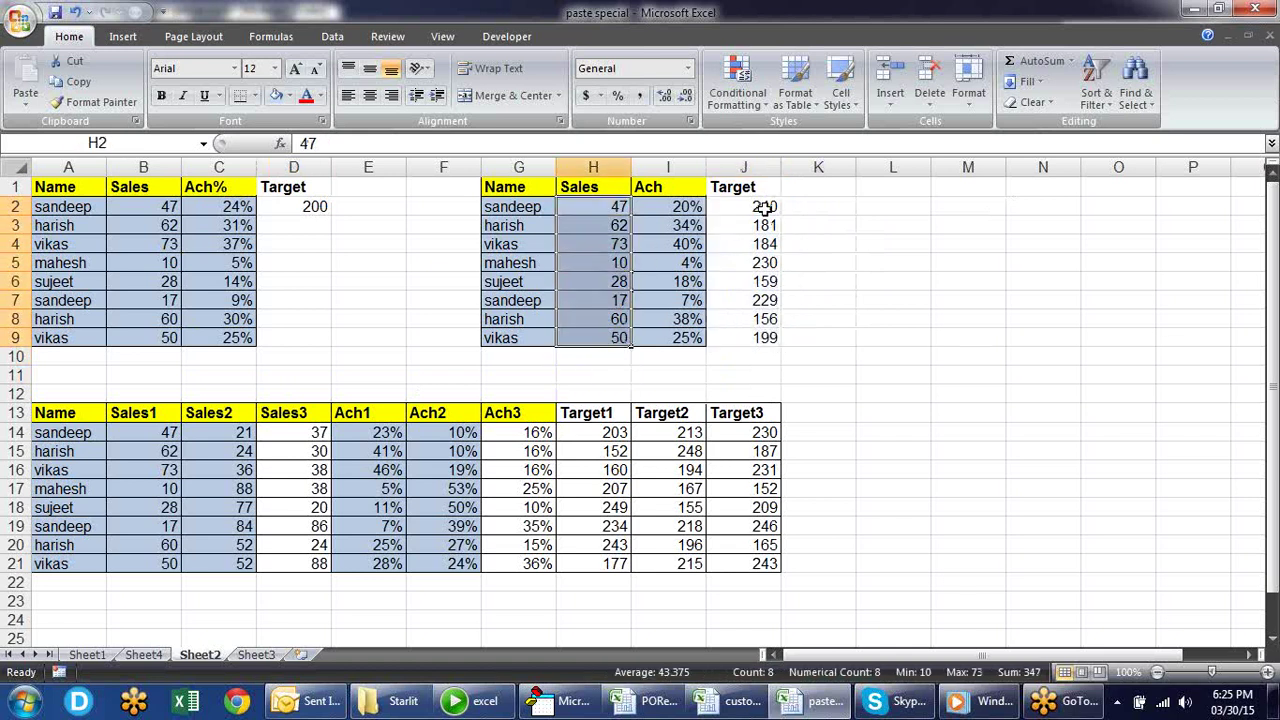
Step: Compare each row's Sales with its Target: 47 vs 240, 62 vs 181, and 184 in J4
click(764, 207)
click(594, 206)
click(736, 225)
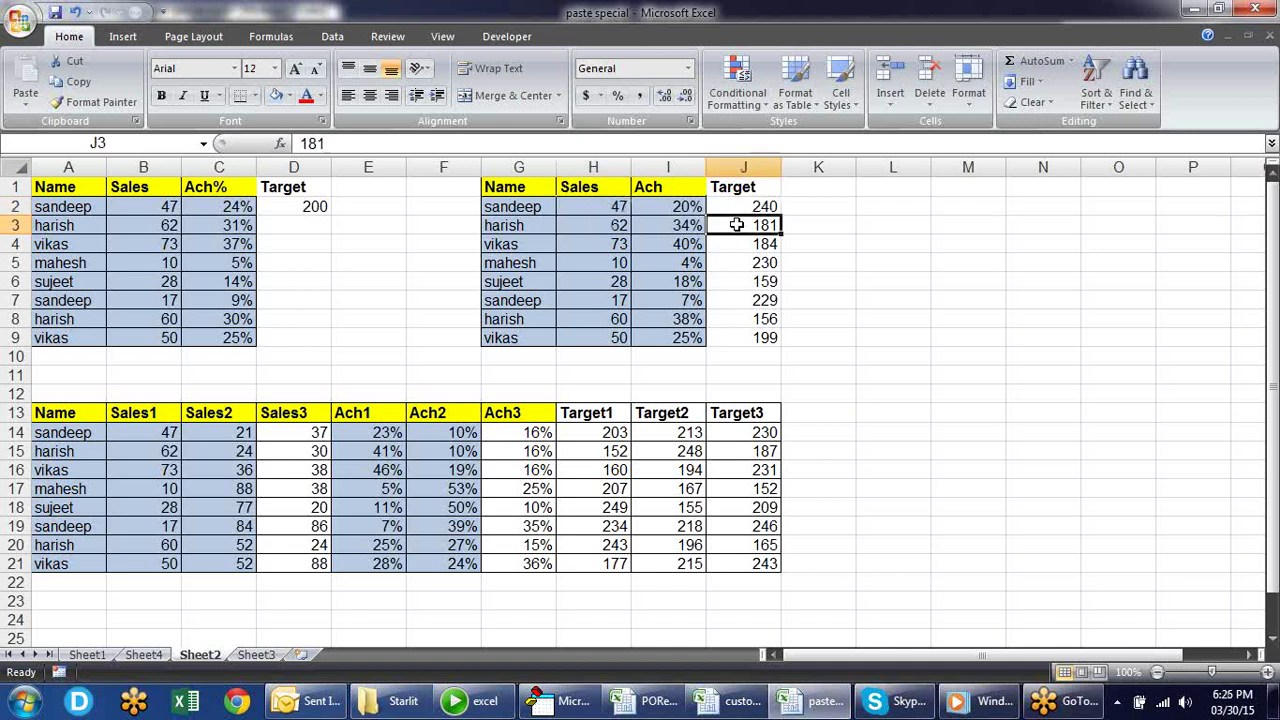
click(586, 226)
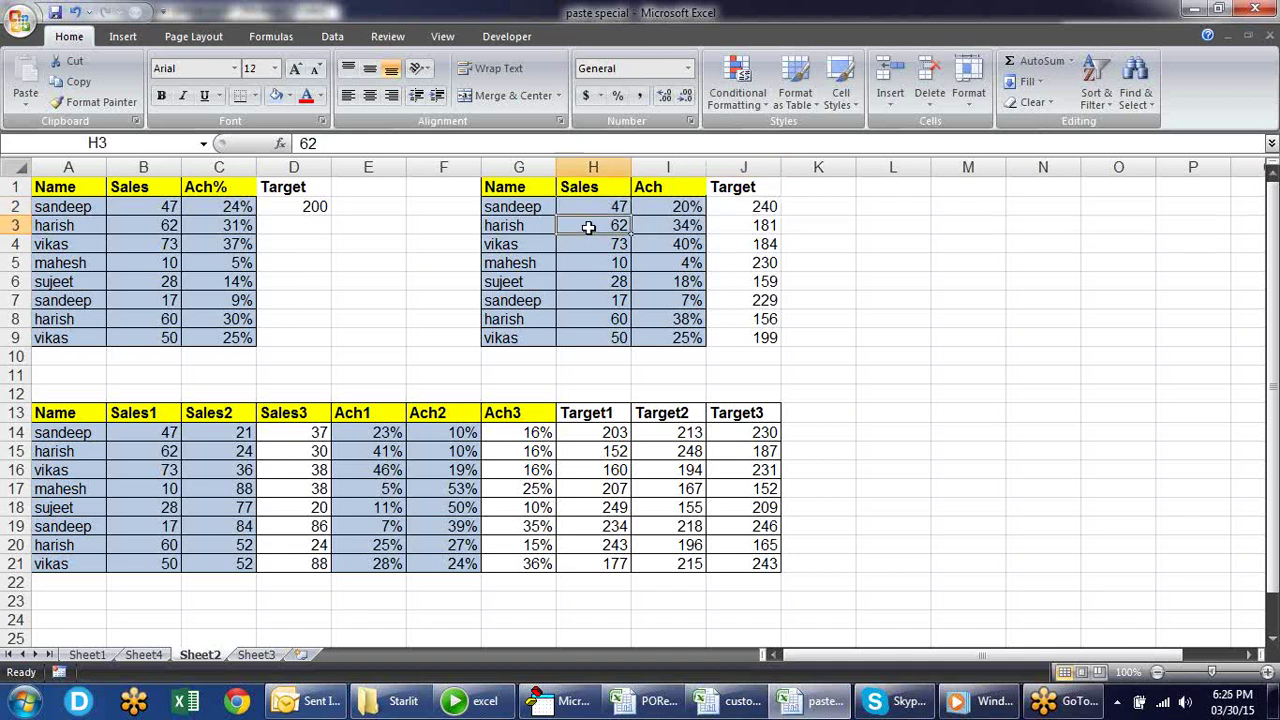
click(746, 244)
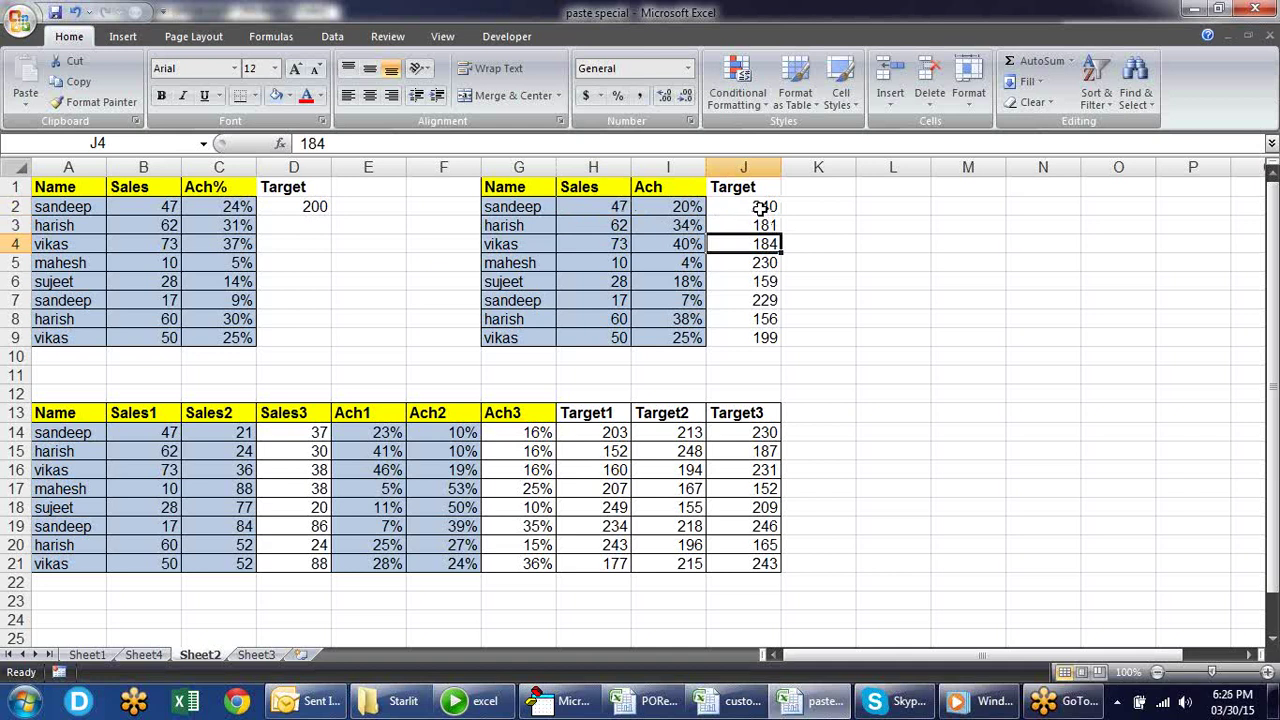
click(603, 206)
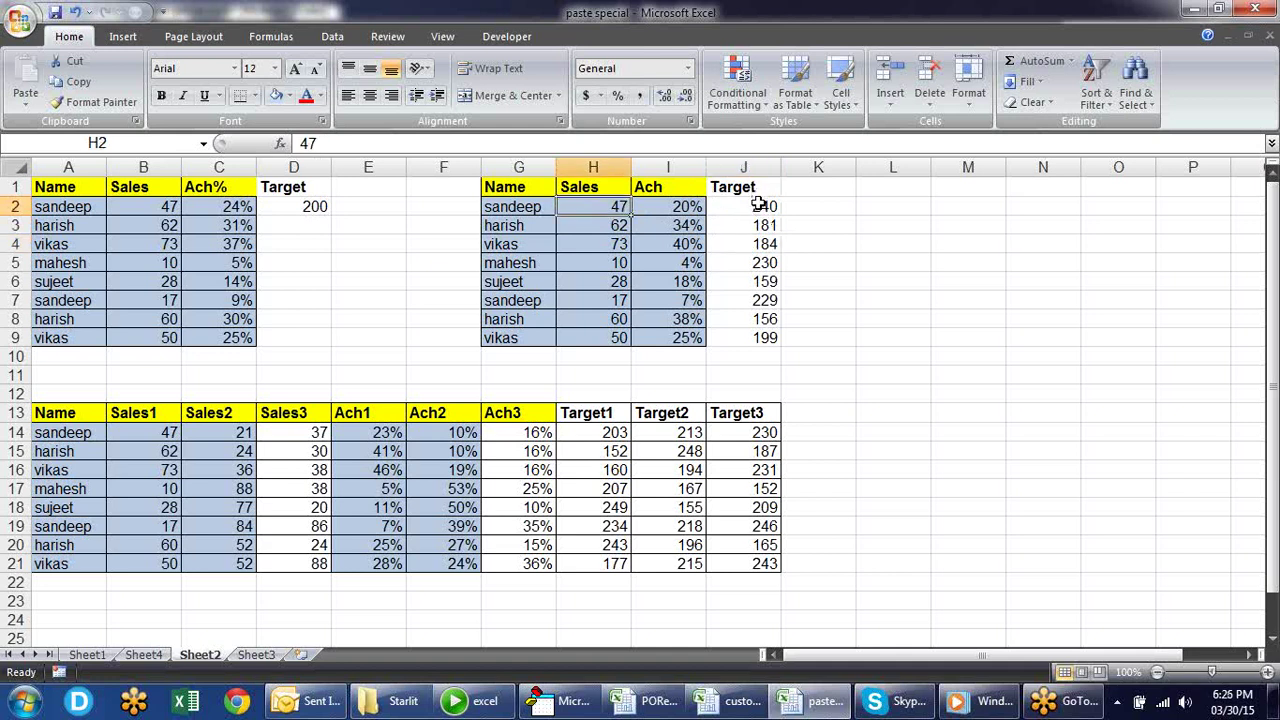
click(756, 208)
click(615, 228)
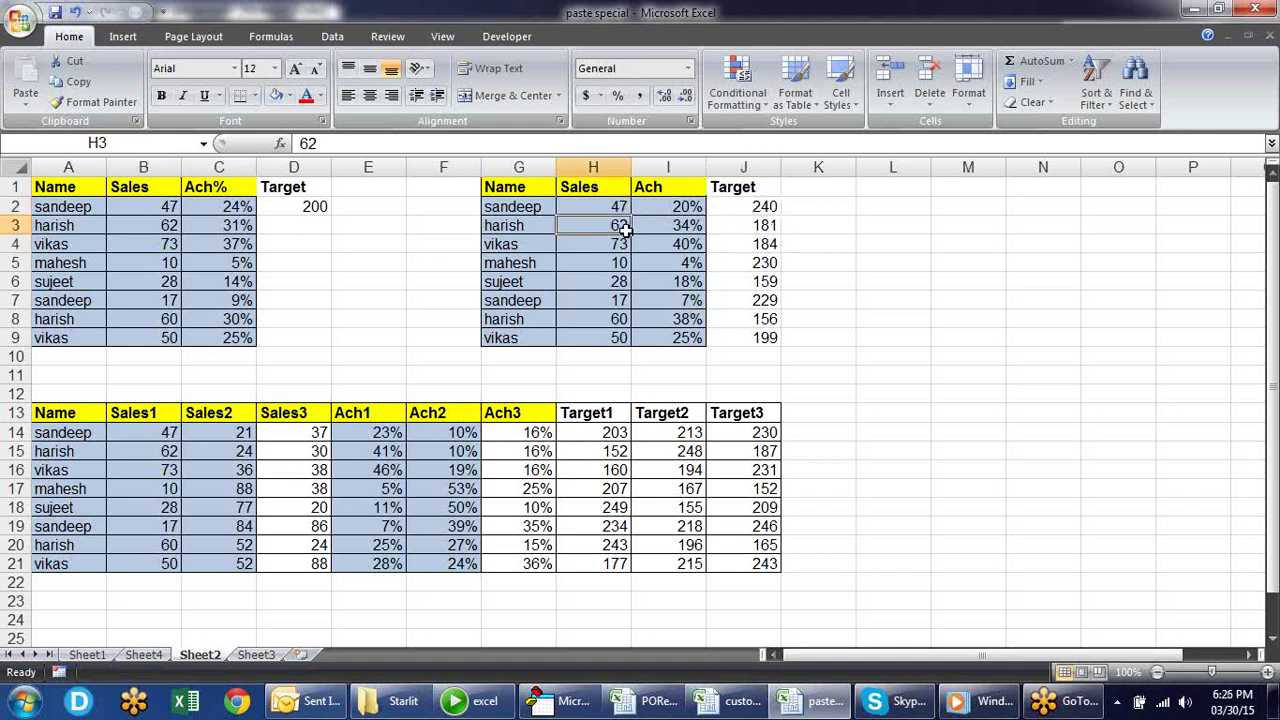
click(774, 224)
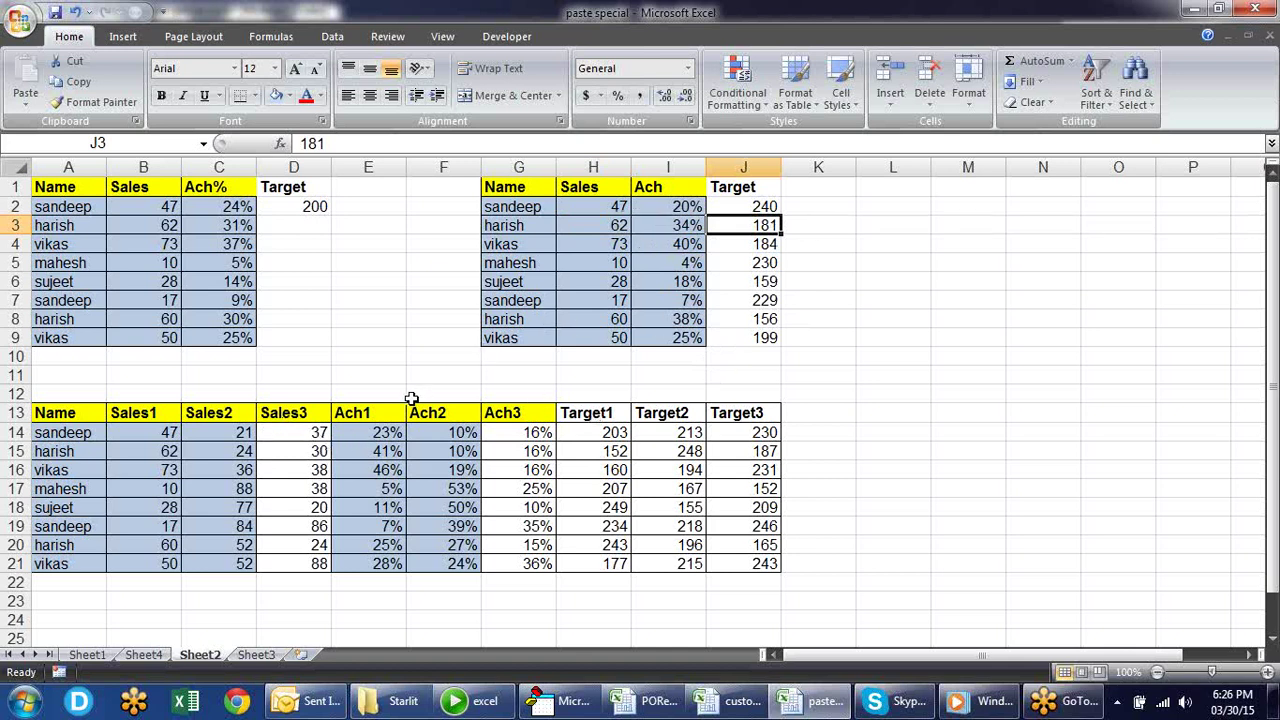
Step: Delete the Ach1–Ach3 values in E14:G21 after comparing the Sales and Target headers, then begin clearing formats
mouse_move(151, 416)
mouse_down()
mouse_move(415, 402)
mouse_move(300, 418)
mouse_up()
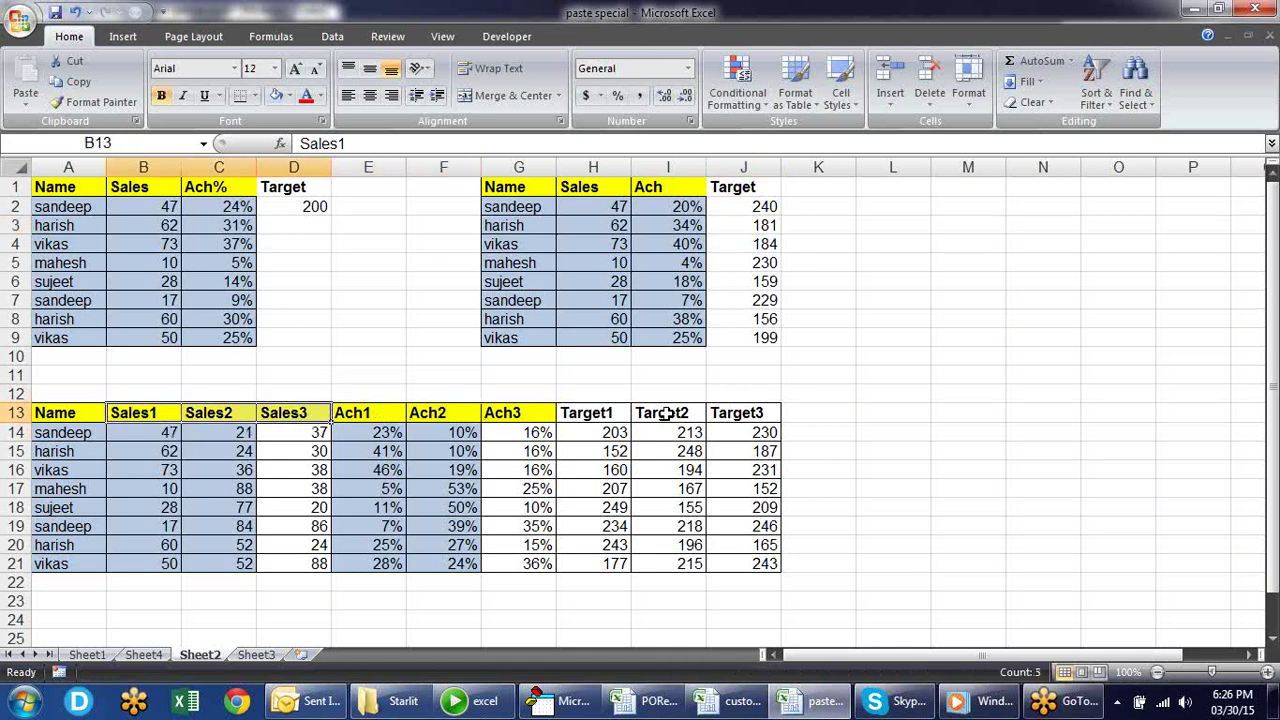
mouse_move(604, 420)
mouse_down()
mouse_move(757, 423)
mouse_move(740, 412)
mouse_up()
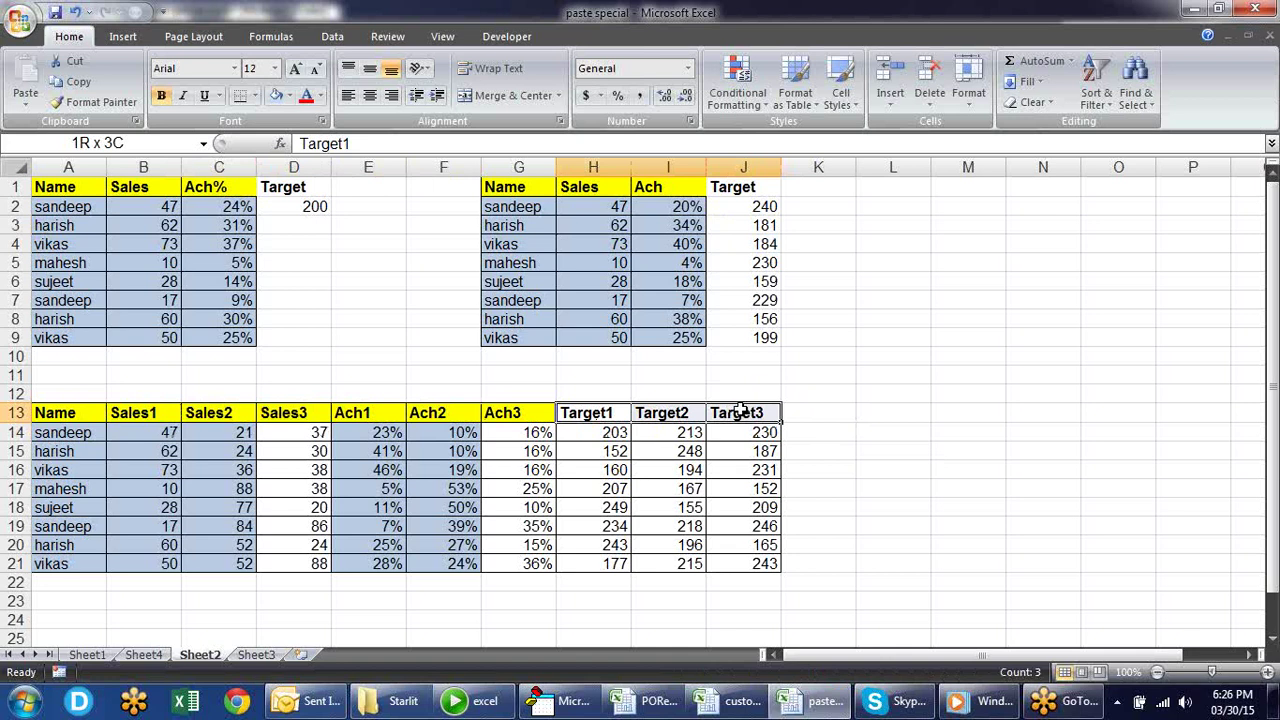
mouse_move(382, 430)
mouse_down()
mouse_move(586, 583)
mouse_move(522, 557)
mouse_up()
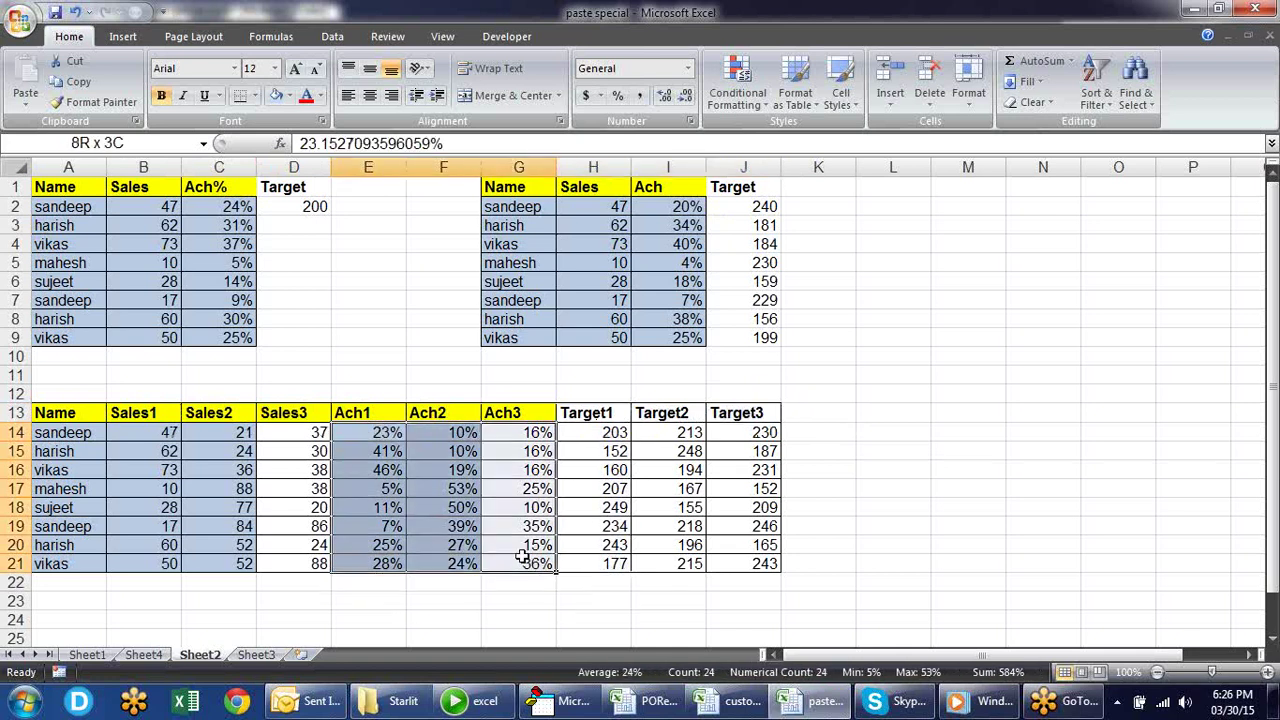
key(alt+e)
key(f)
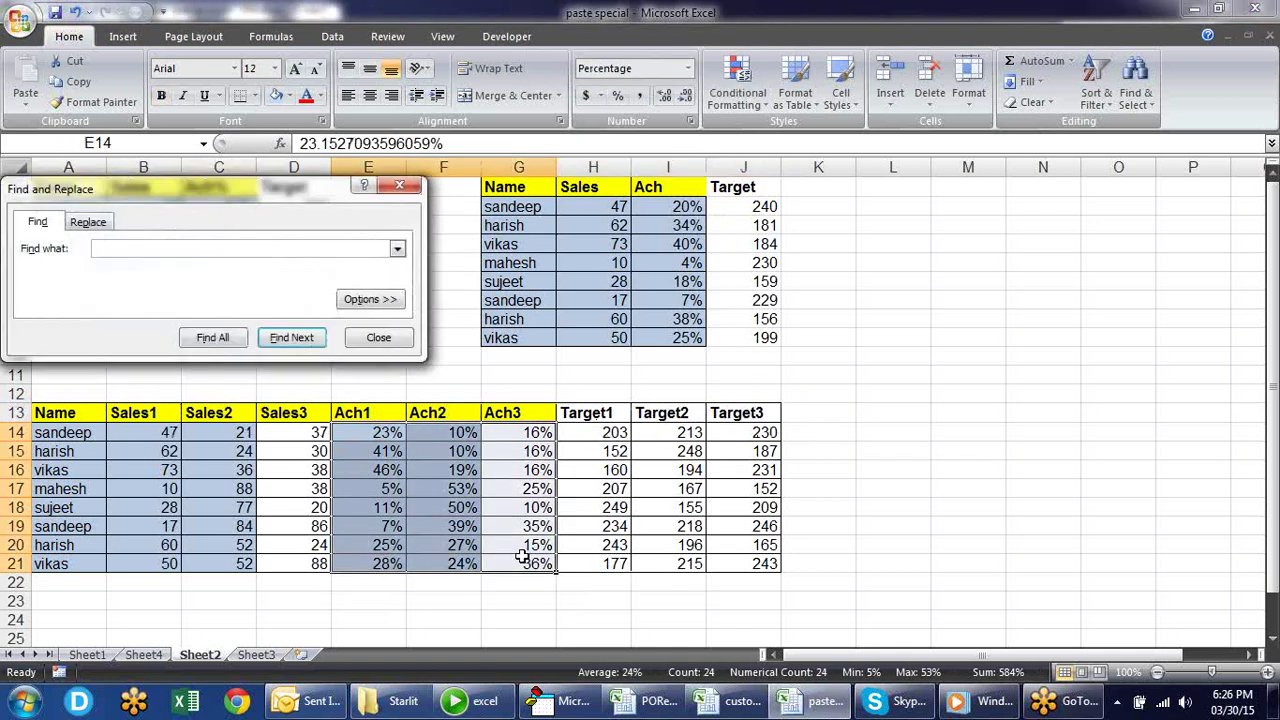
key(Escape)
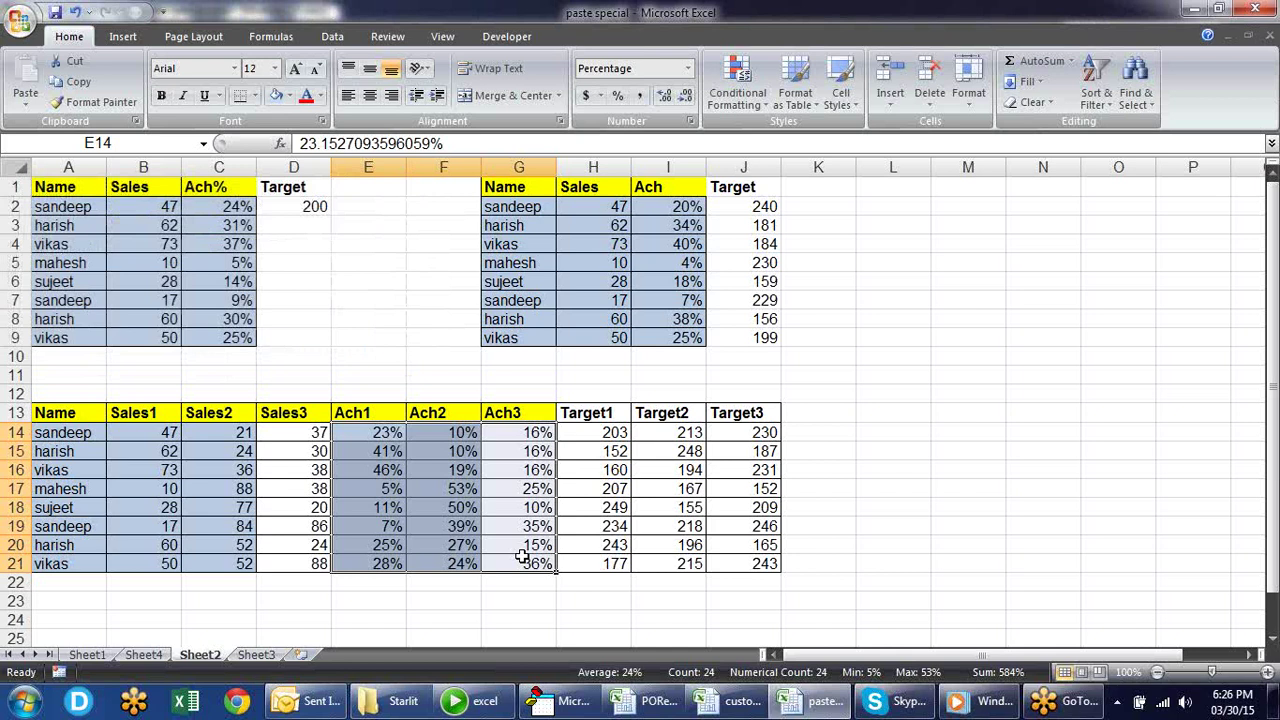
key(Delete)
key(ctrl+f)
key(Escape)
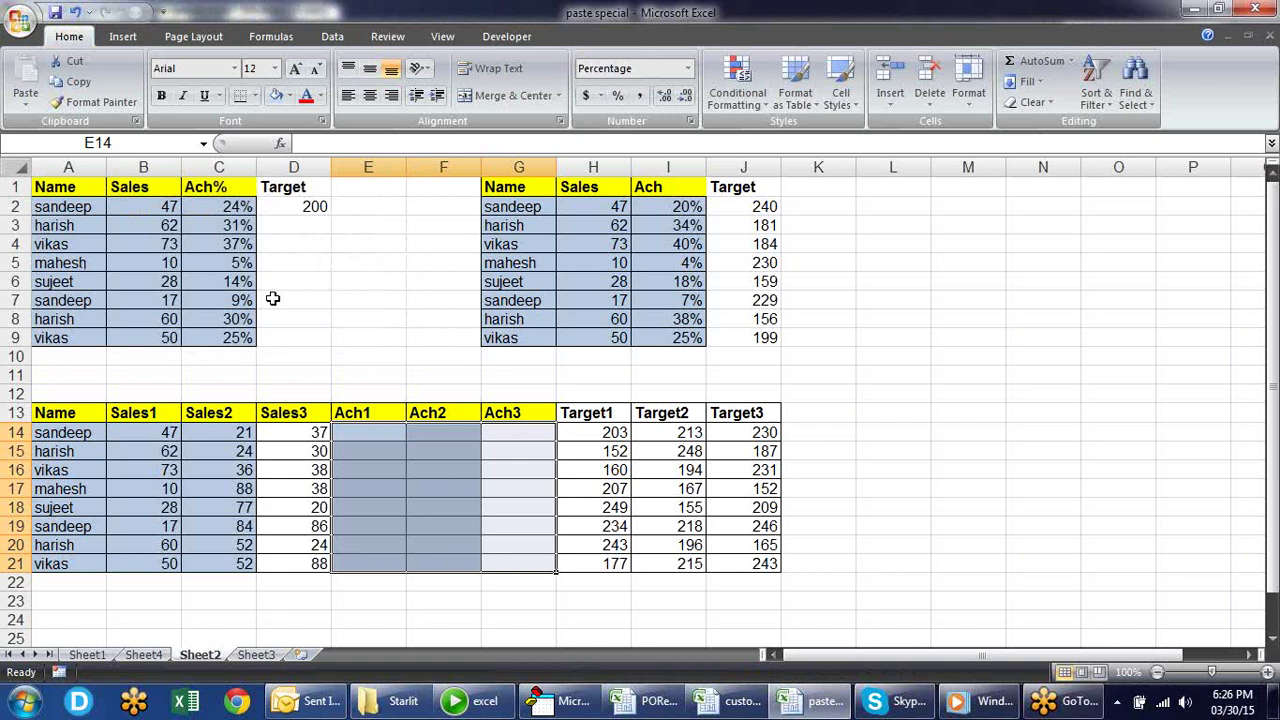
key(alt+h)
Step: Finish clearing formats, then copy Sales1–Sales3 B14:D21 into the Ach cells E14:G21
key(e)
key(f)
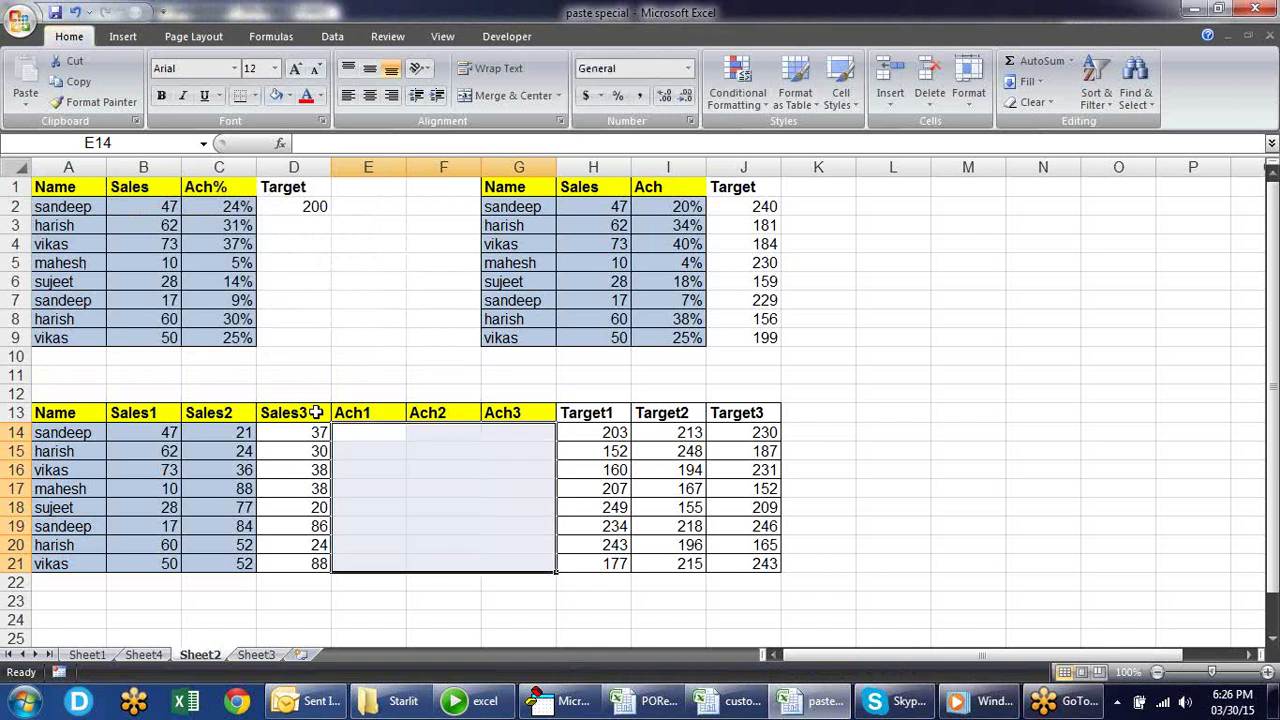
key(Left)
key(Left)
key(Left)
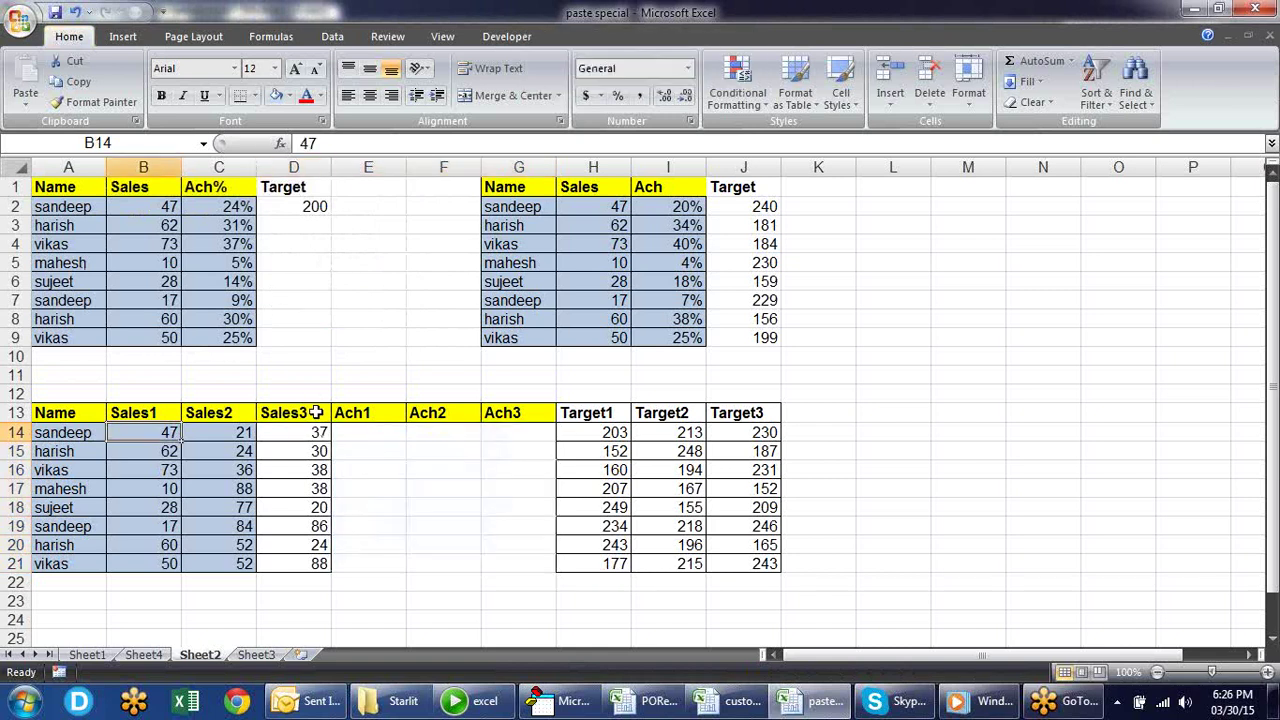
key(shift+Right)
key(shift+Right)
key(ctrl+shift+Down)
key(ctrl+c)
key(Right)
key(Right)
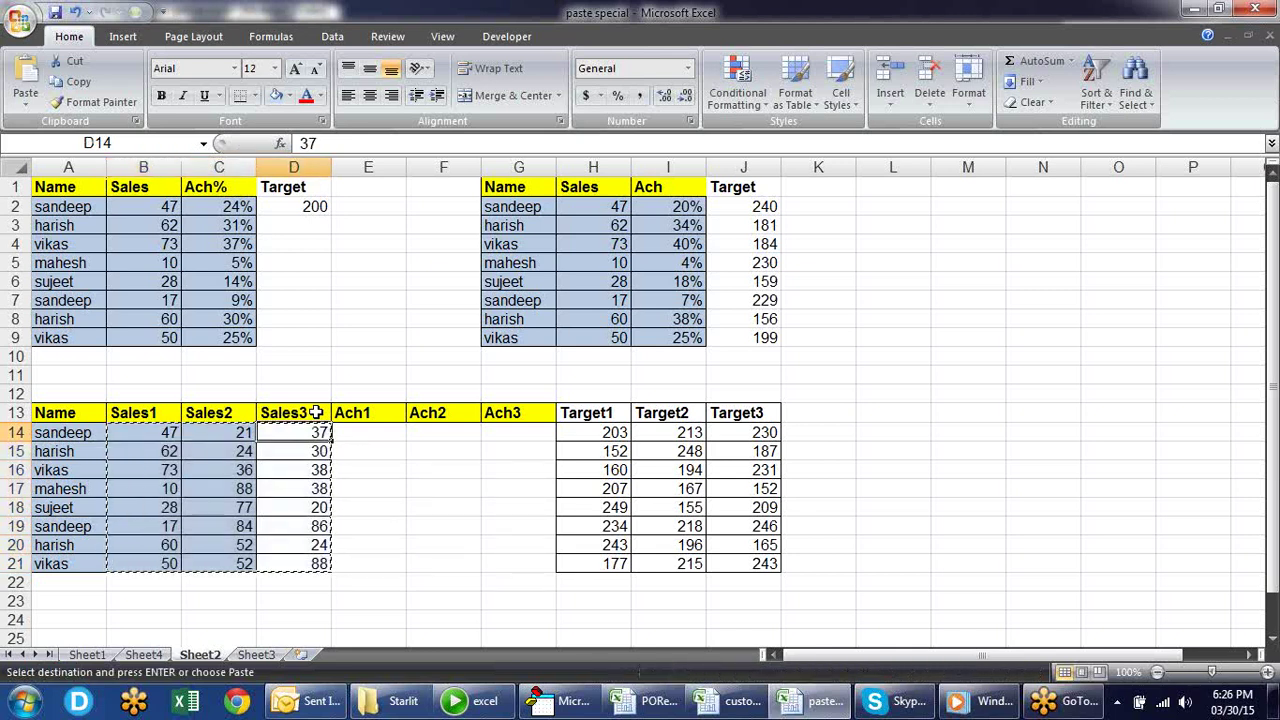
key(Right)
key(Return)
Step: Copy Target1–Target3 H14:J21 and select the Ach cells E14:G21
key(Right)
key(Right)
key(Right)
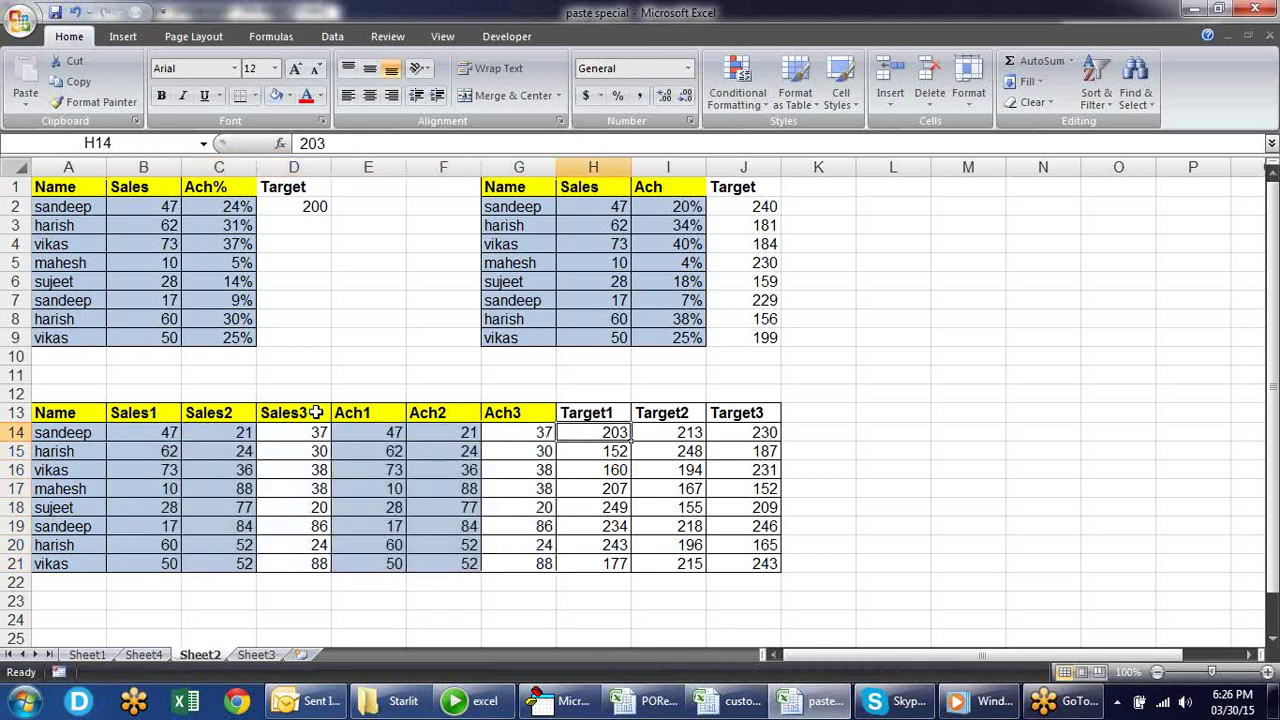
key(shift+Right)
key(shift+Right)
key(ctrl+shift+Down)
key(ctrl+c)
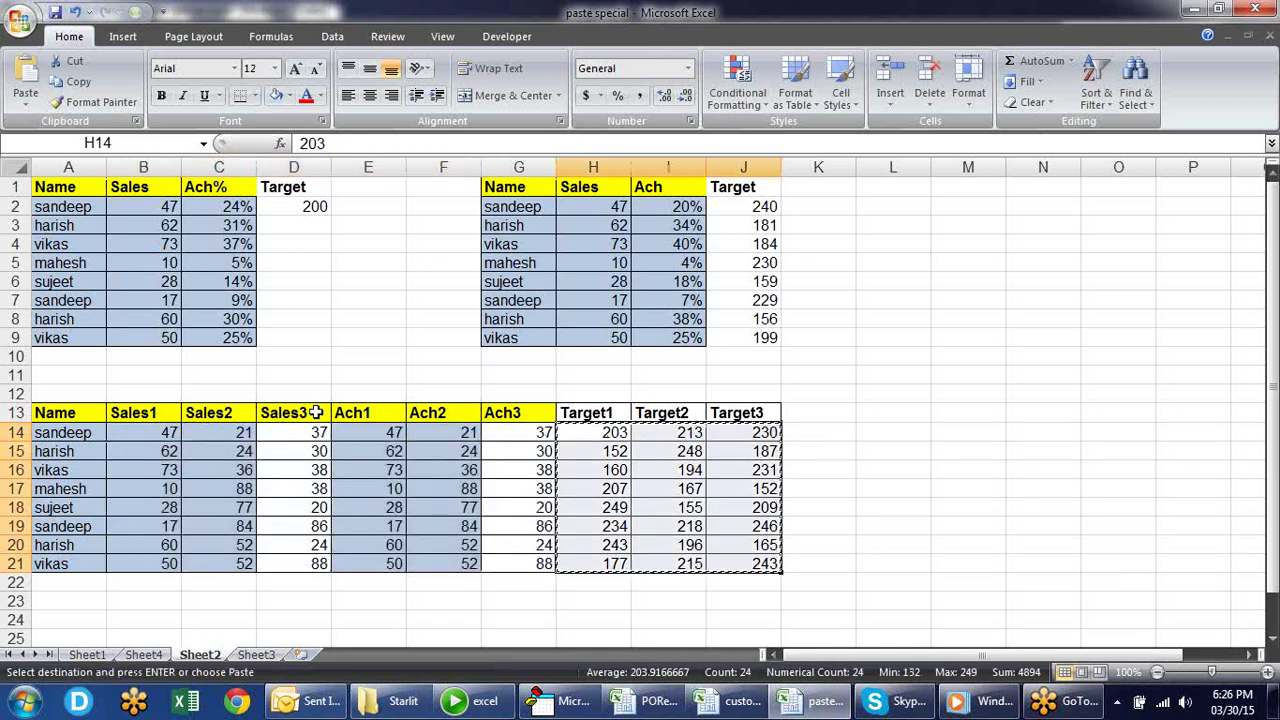
key(Left)
key(Left)
key(shift+Right)
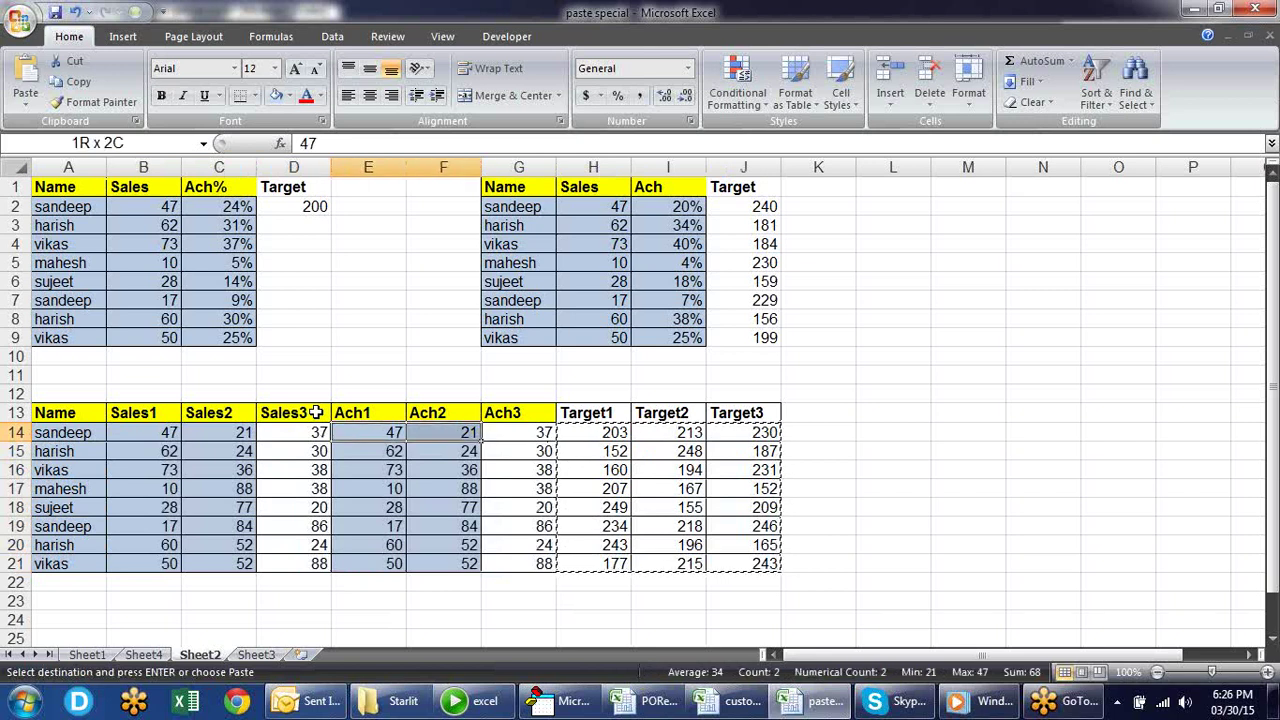
key(shift+Right)
key(shift+Down)
key(shift+Down)
key(shift+Down)
key(shift+Down)
key(shift+Down)
key(shift+Down)
key(shift+Down)
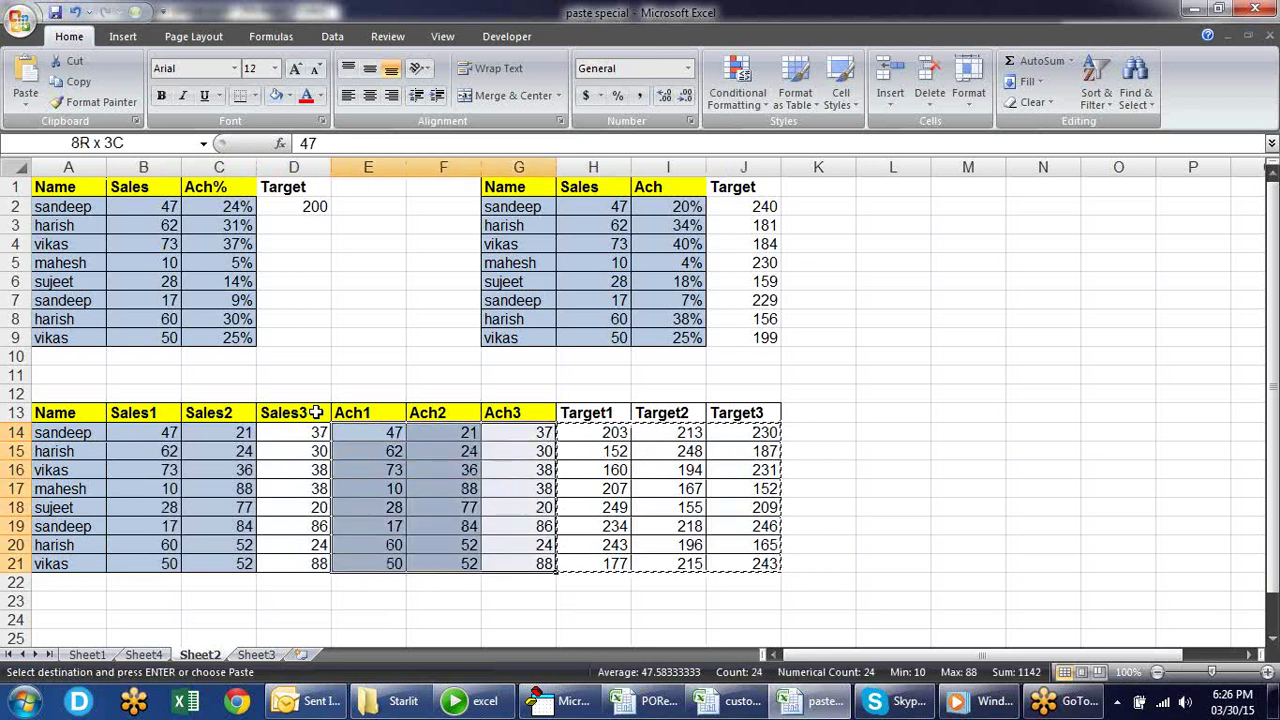
Step: Divide E14:G21 by the copied targets with Paste Special Divide and apply Percent Style
key(alt+e)
key(s)
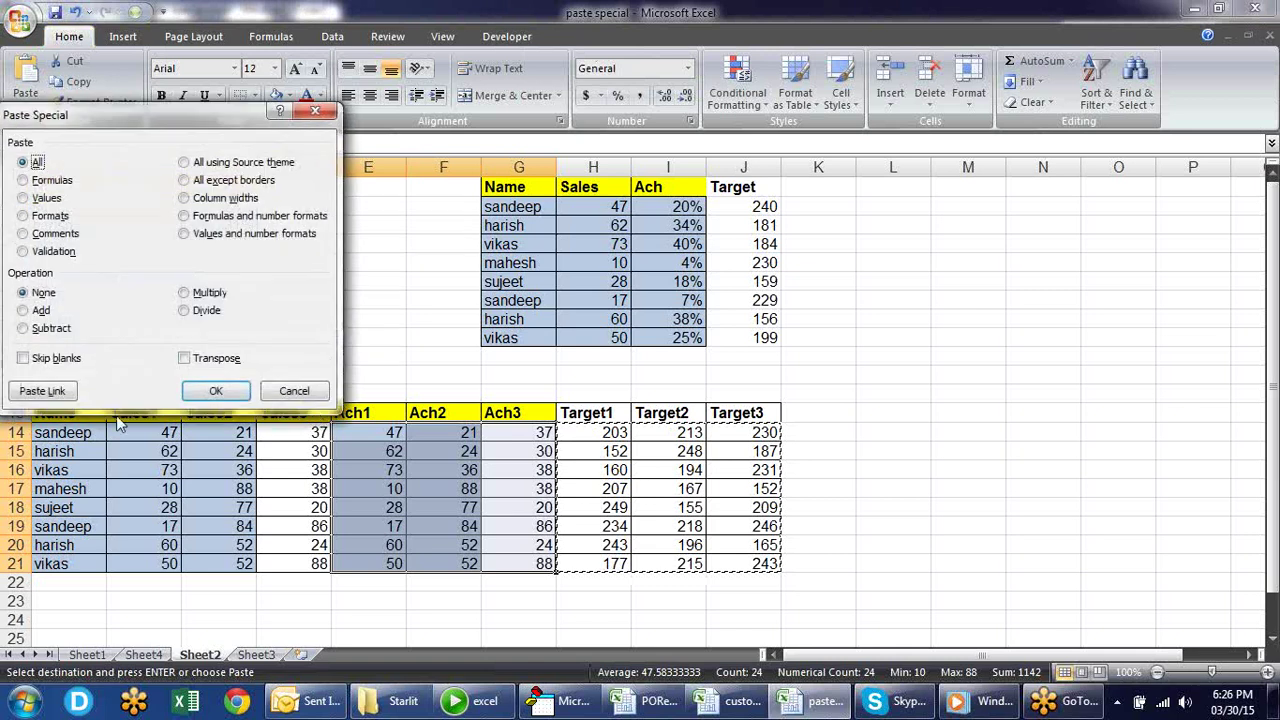
click(184, 311)
click(215, 391)
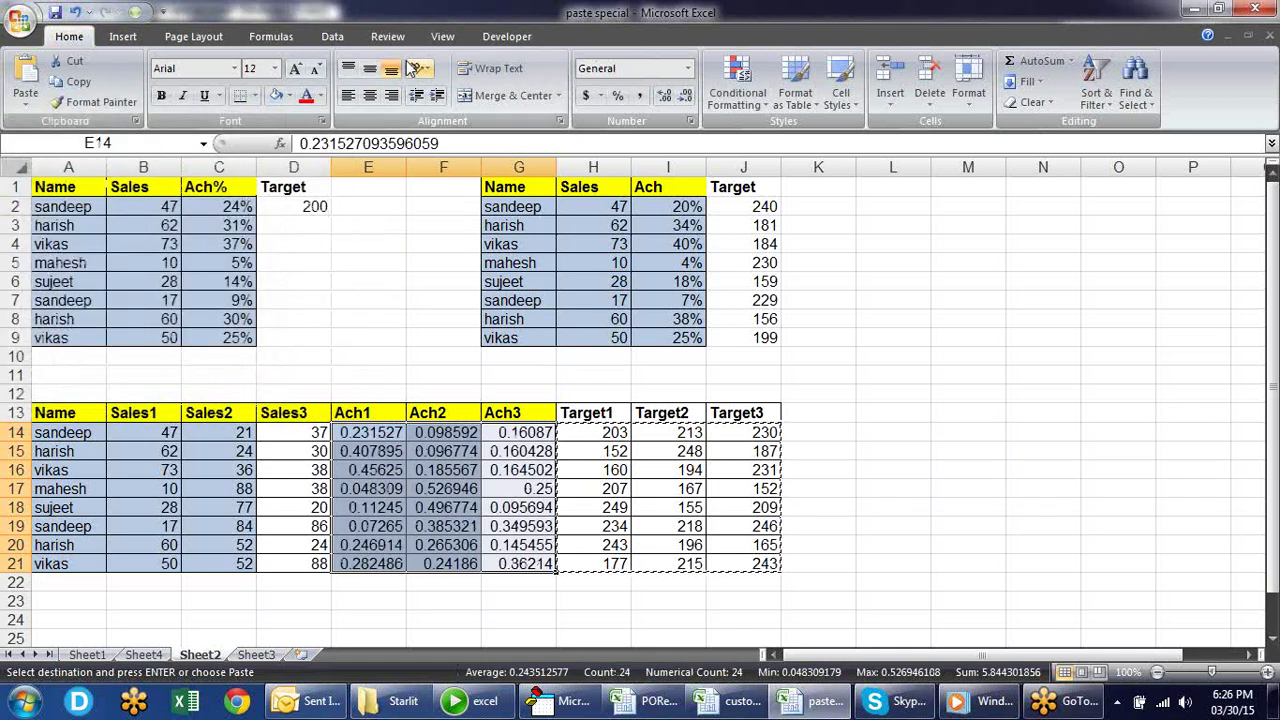
click(618, 96)
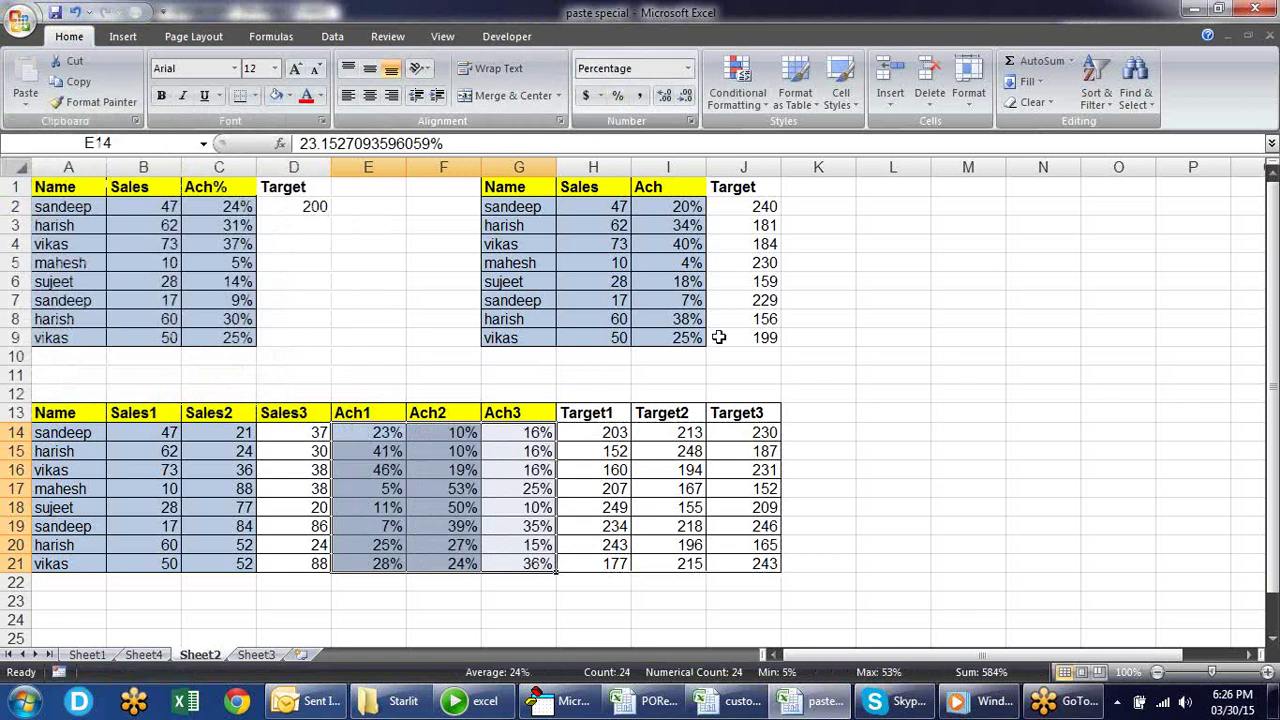
click(842, 475)
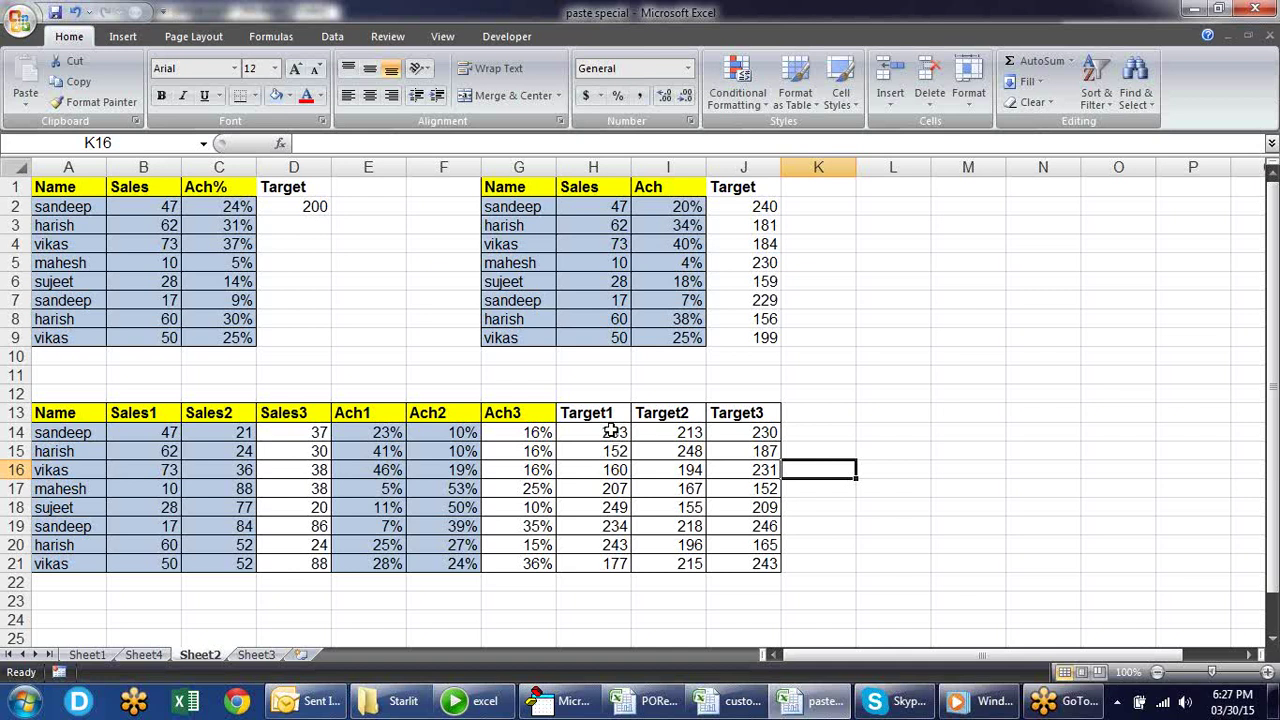
Step: Review sandeep's and harish's Sales and Target values and the Ach1–Ach3 results, then open Sheet3
click(147, 432)
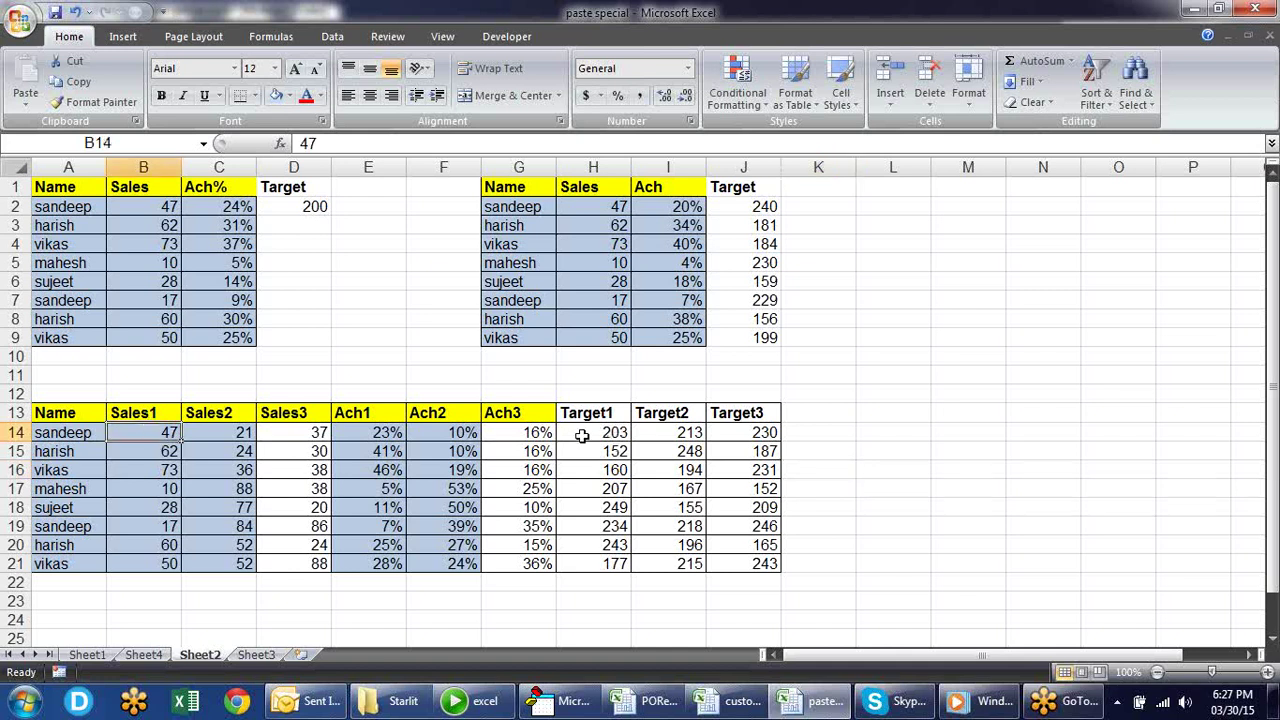
click(582, 435)
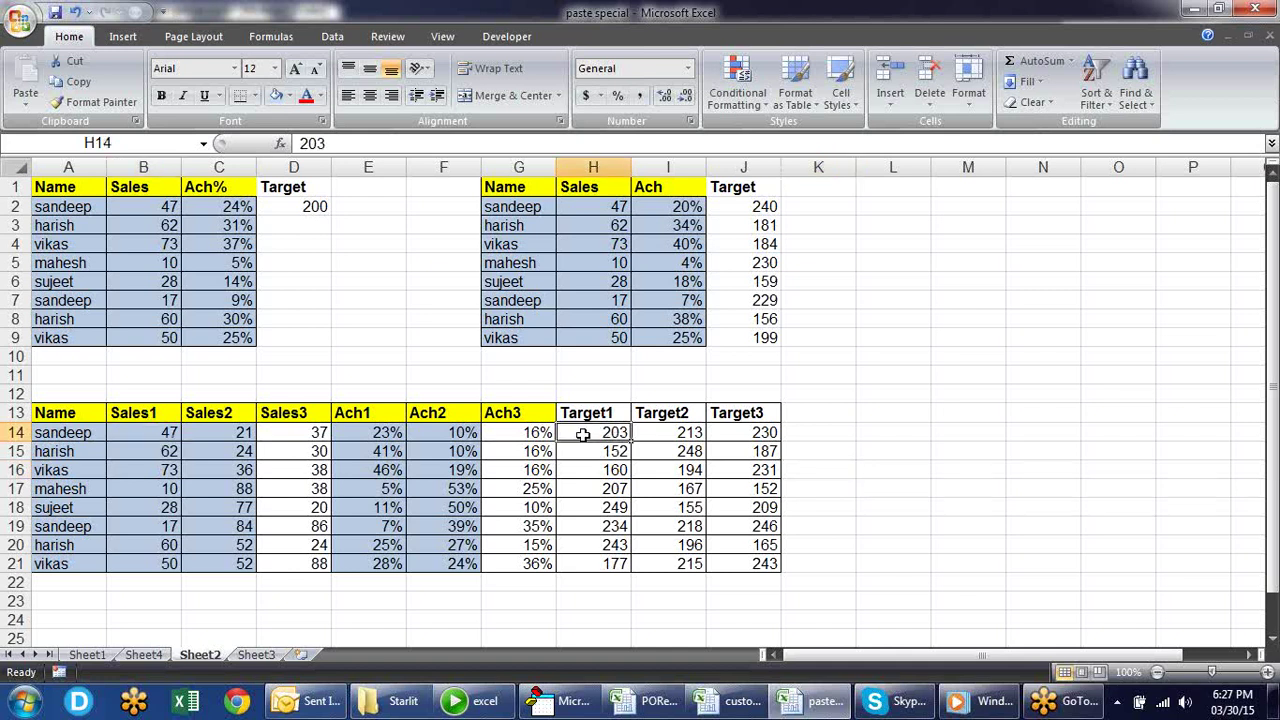
click(245, 434)
click(699, 432)
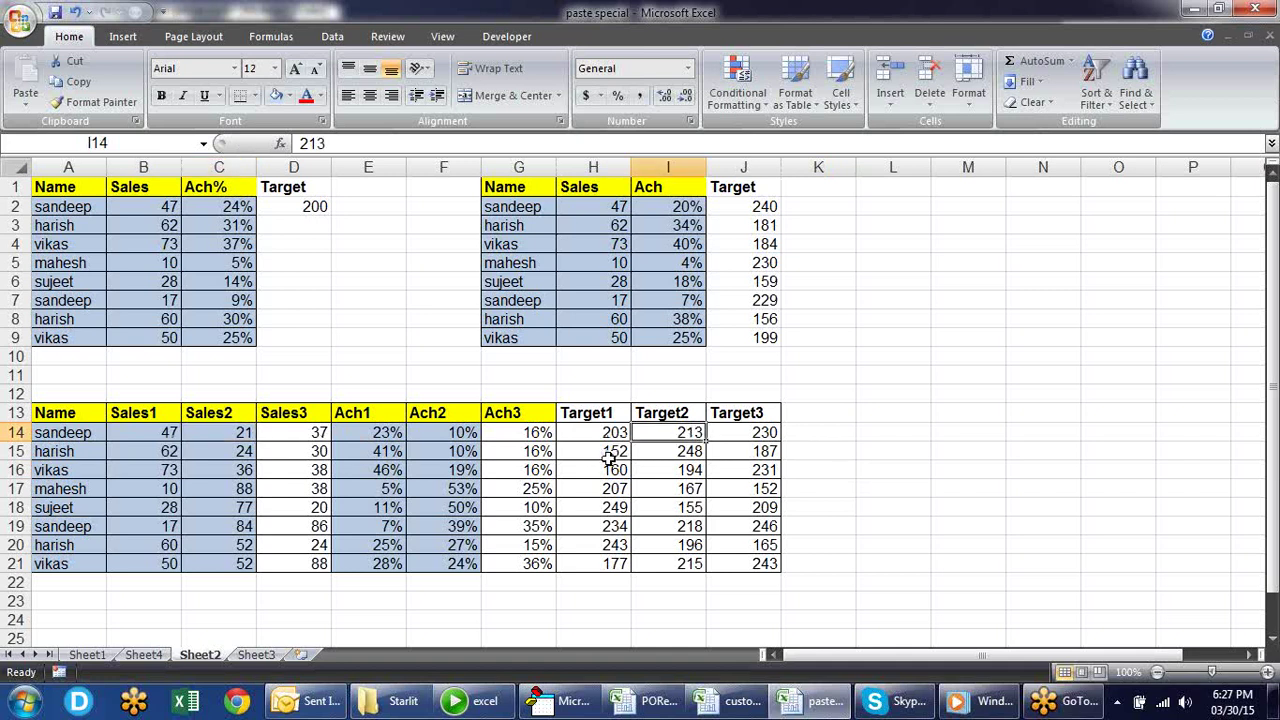
click(606, 455)
click(167, 455)
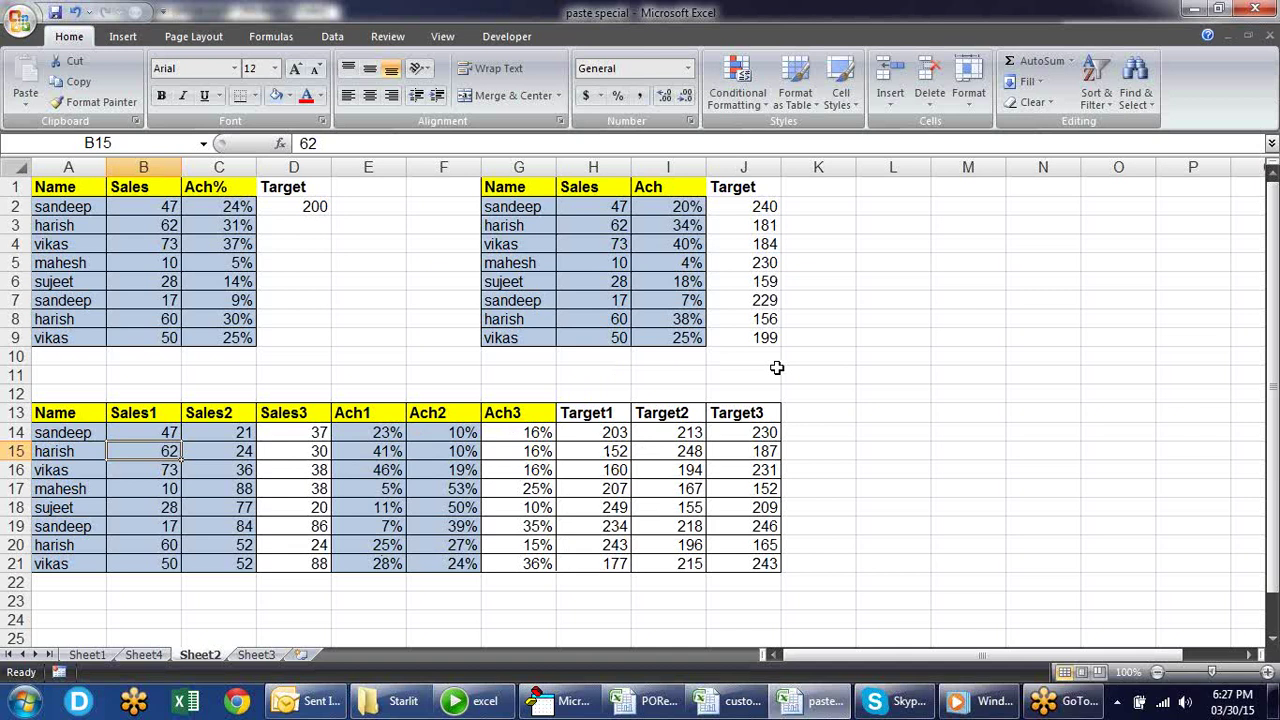
mouse_move(356, 434)
mouse_down()
mouse_move(556, 564)
mouse_move(530, 565)
mouse_up()
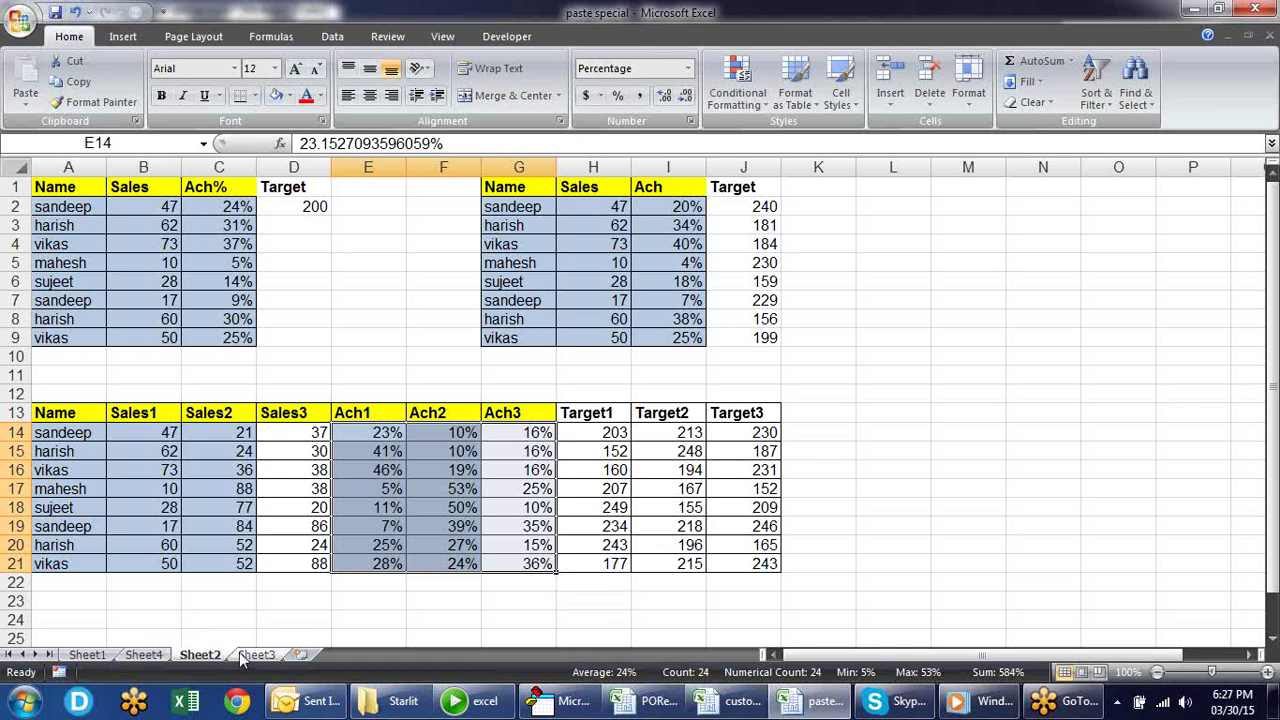
click(255, 655)
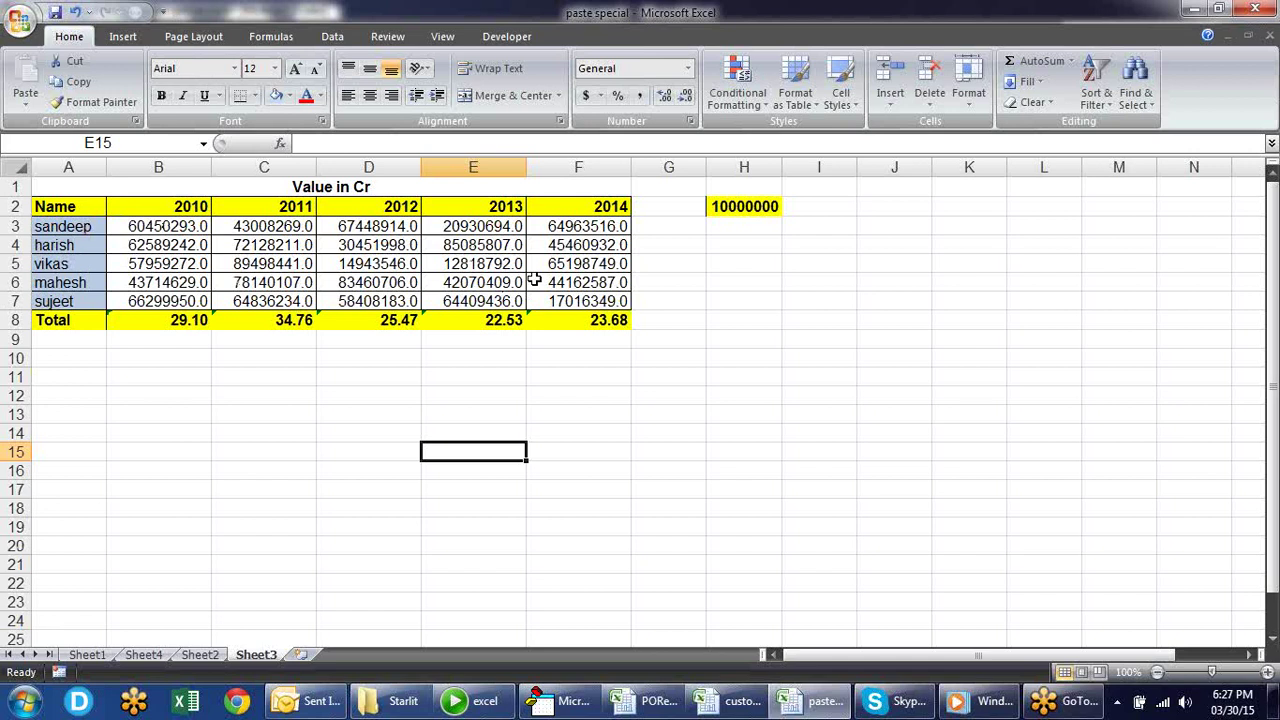
Step: Rewrite the B8 total as =SUM(B3:B7) and copy it across C8:F8
click(300, 187)
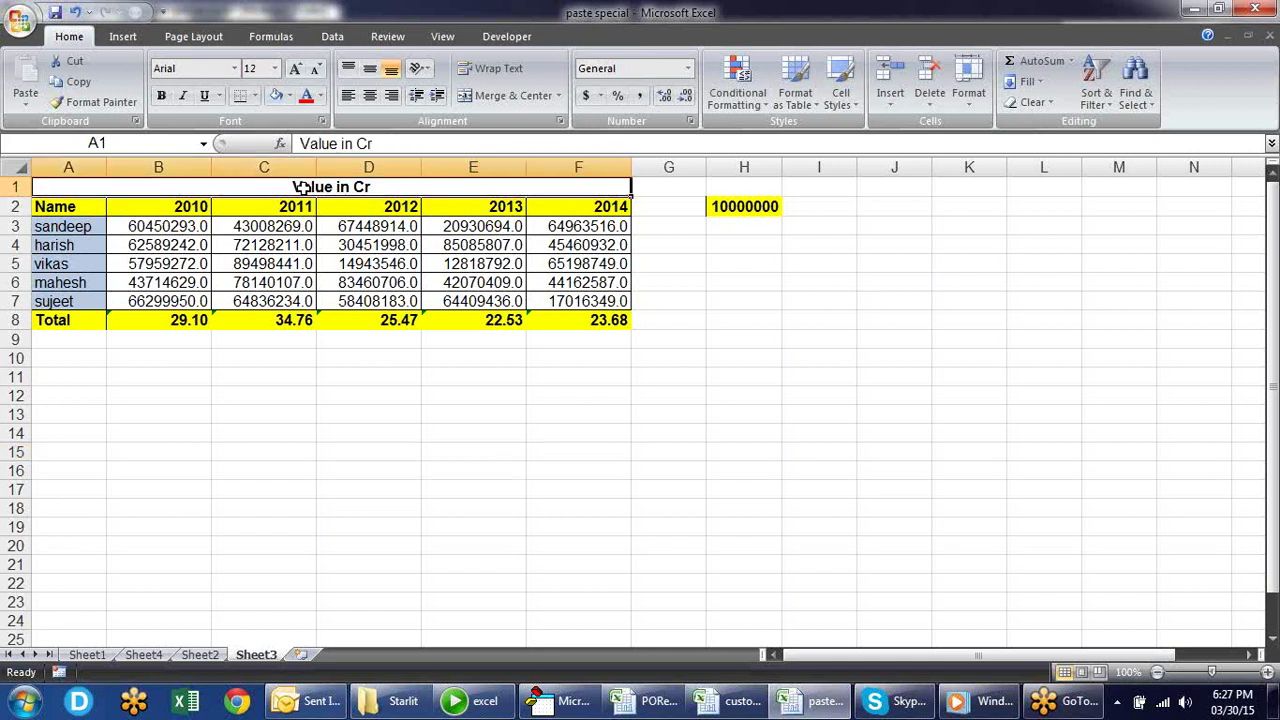
click(198, 318)
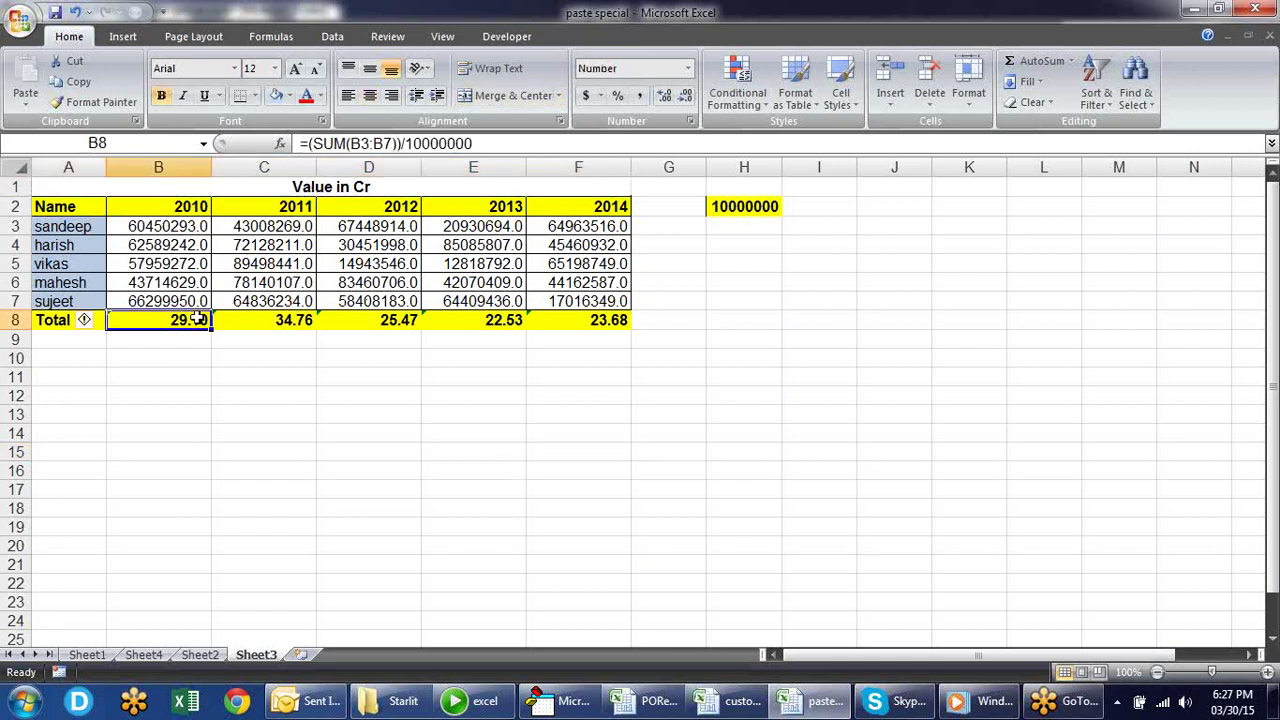
key(alt+equal)
key(Return)
click(198, 318)
key(ctrl+c)
key(Right)
key(shift+Right)
key(shift+Right)
key(shift+Right)
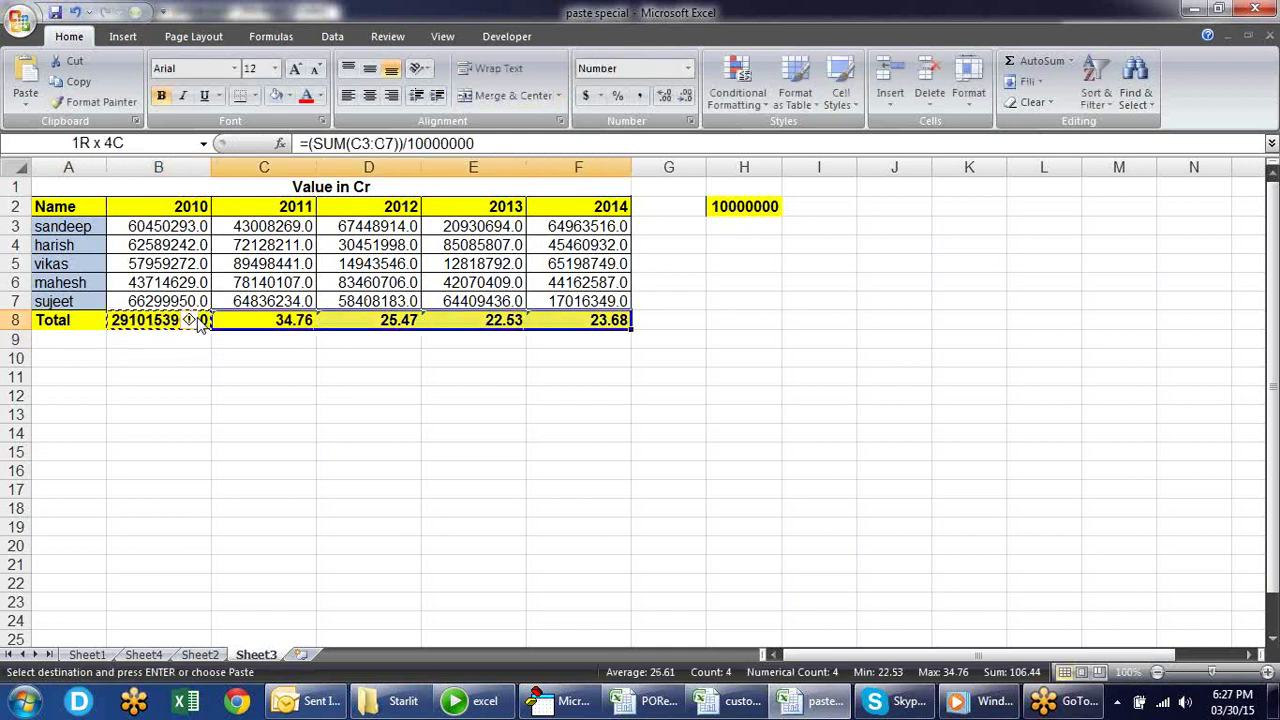
key(Return)
Step: Copy the 10000000 divisor from H2 and select the sales figures B3:F7
key(Up)
key(Up)
key(Up)
key(Up)
key(Up)
key(Left)
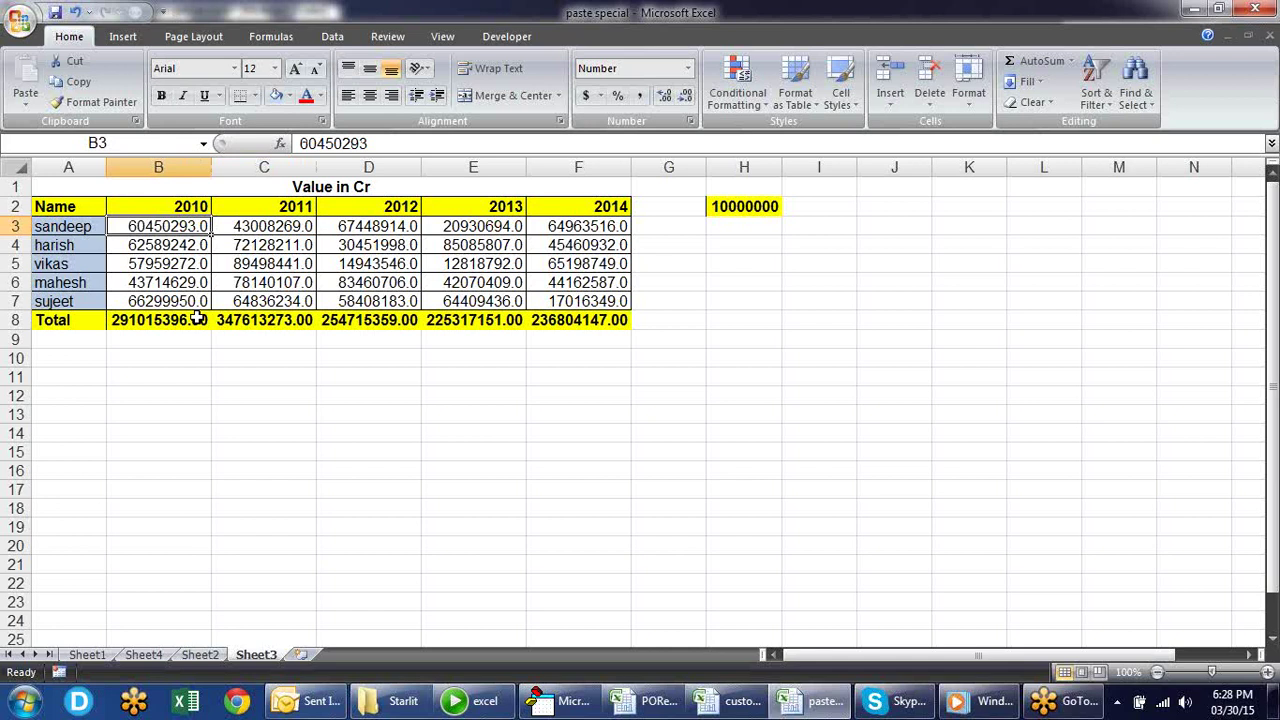
key(Right)
key(Right)
key(Right)
key(Right)
key(Right)
key(Right)
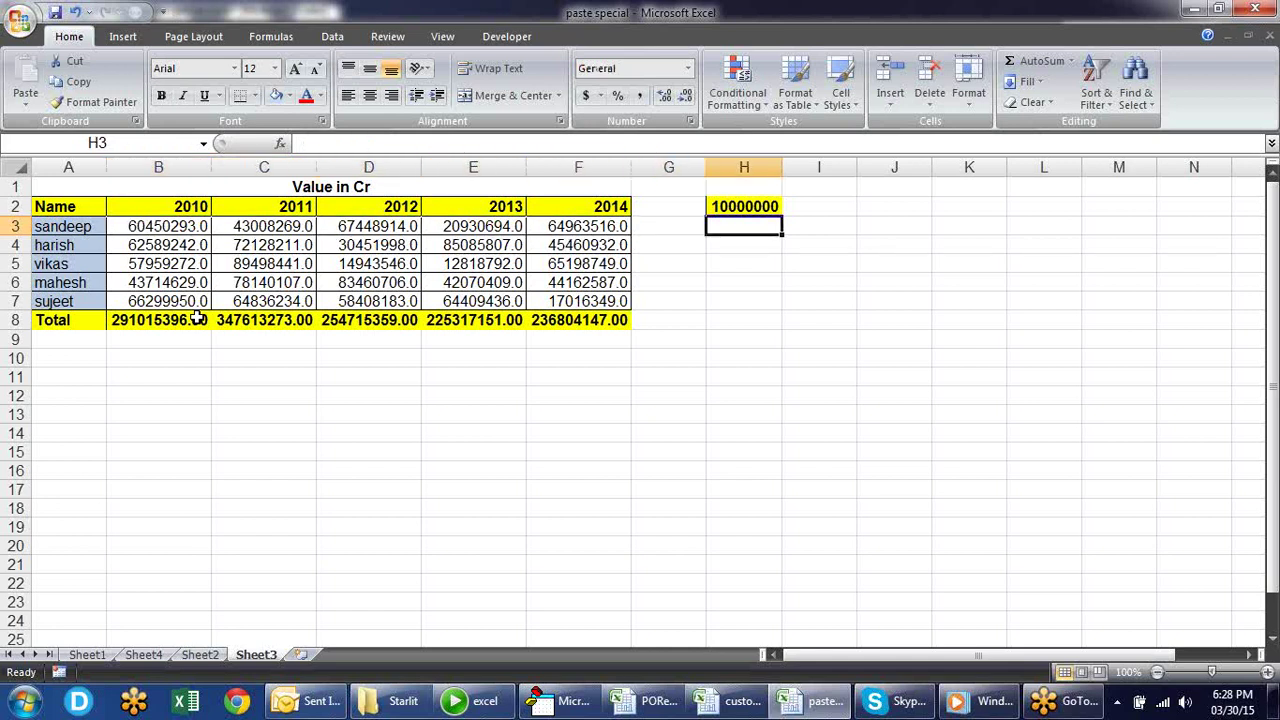
key(Up)
key(ctrl+c)
key(Left)
key(Left)
key(Left)
key(Left)
key(Down)
key(Left)
key(shift+Right)
key(shift+Right)
key(shift+Right)
key(shift+Right)
key(shift+Right)
key(shift+Left)
key(shift+Down)
key(shift+Down)
key(shift+Down)
key(shift+Down)
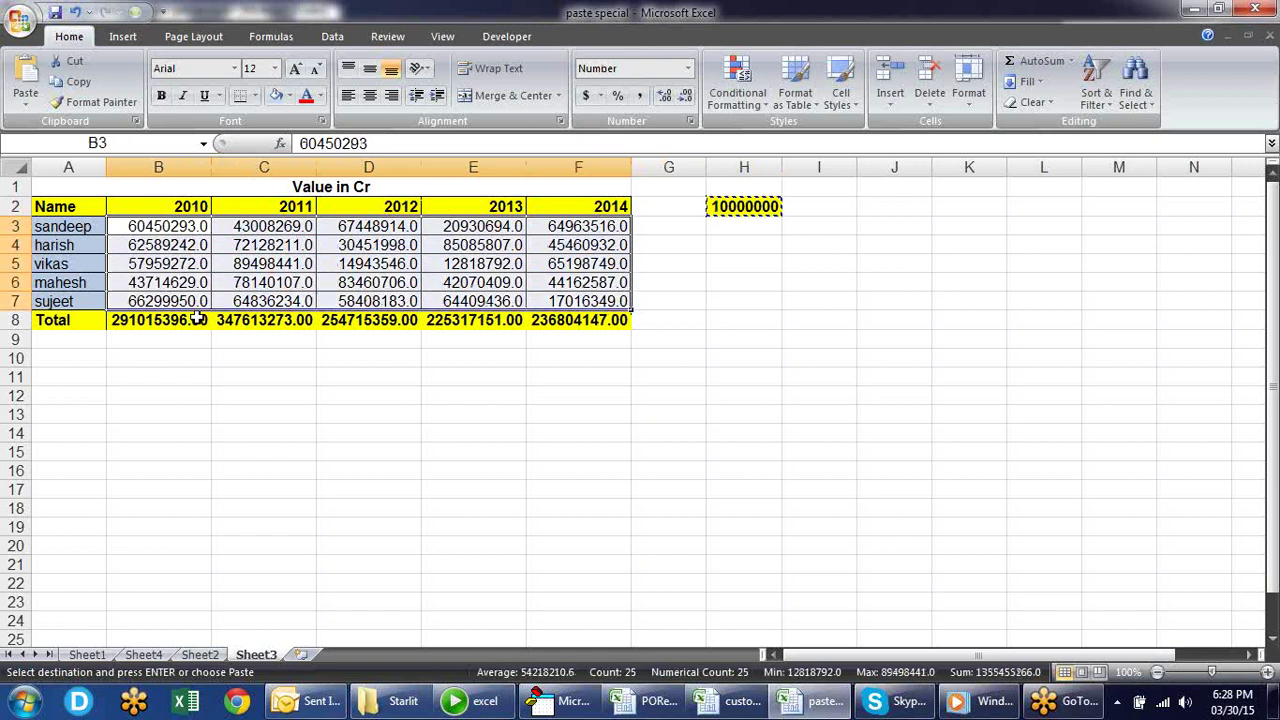
key(alt+e)
key(s)
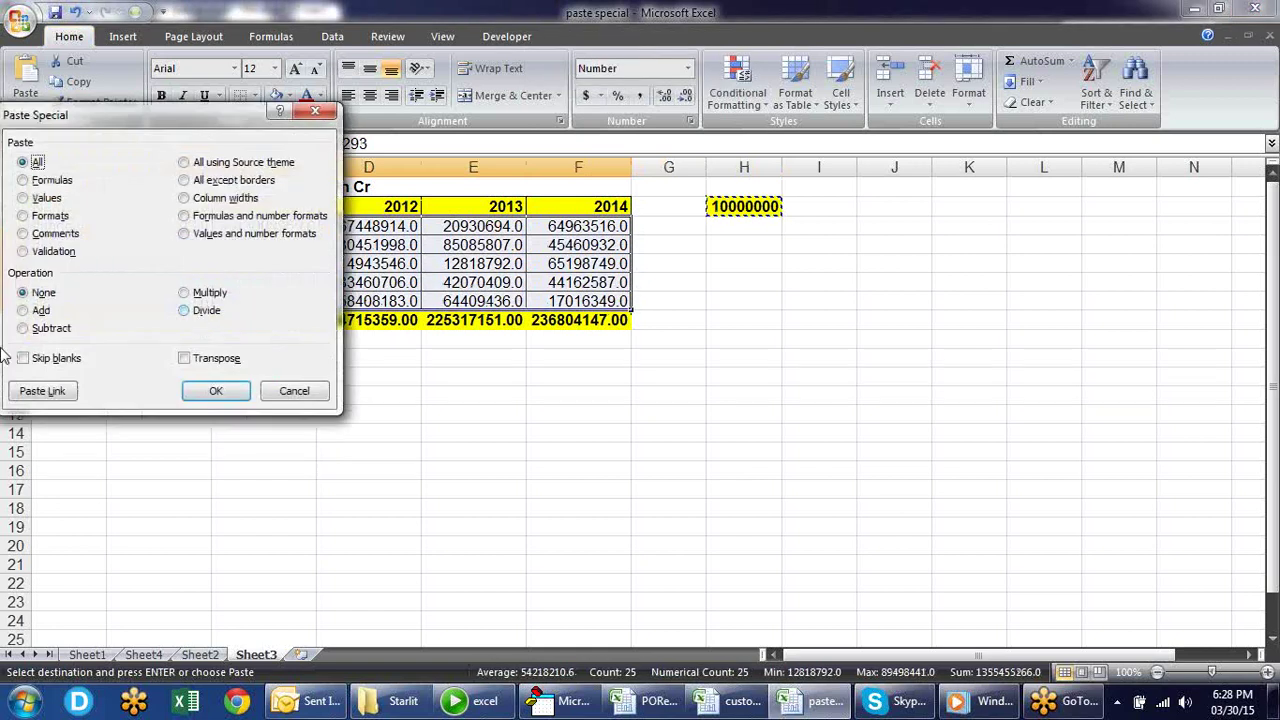
click(186, 311)
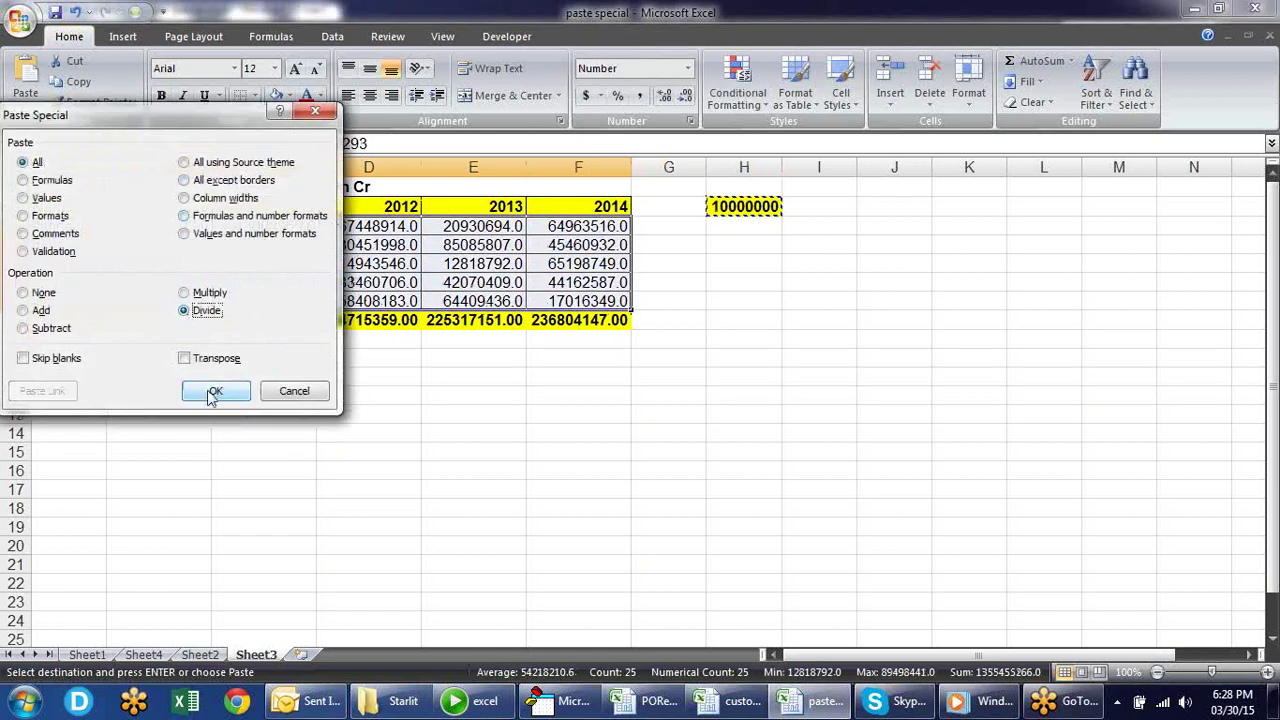
click(211, 391)
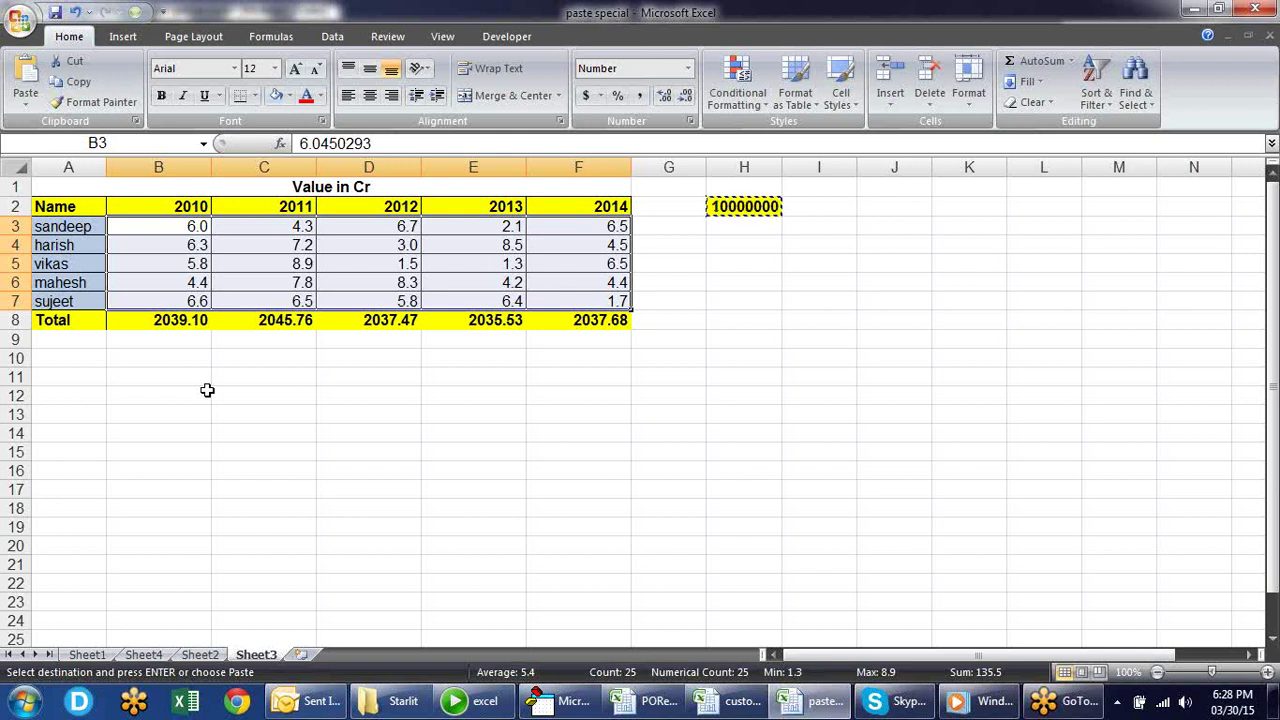
key(ctrl+alt+v)
key(m)
key(Return)
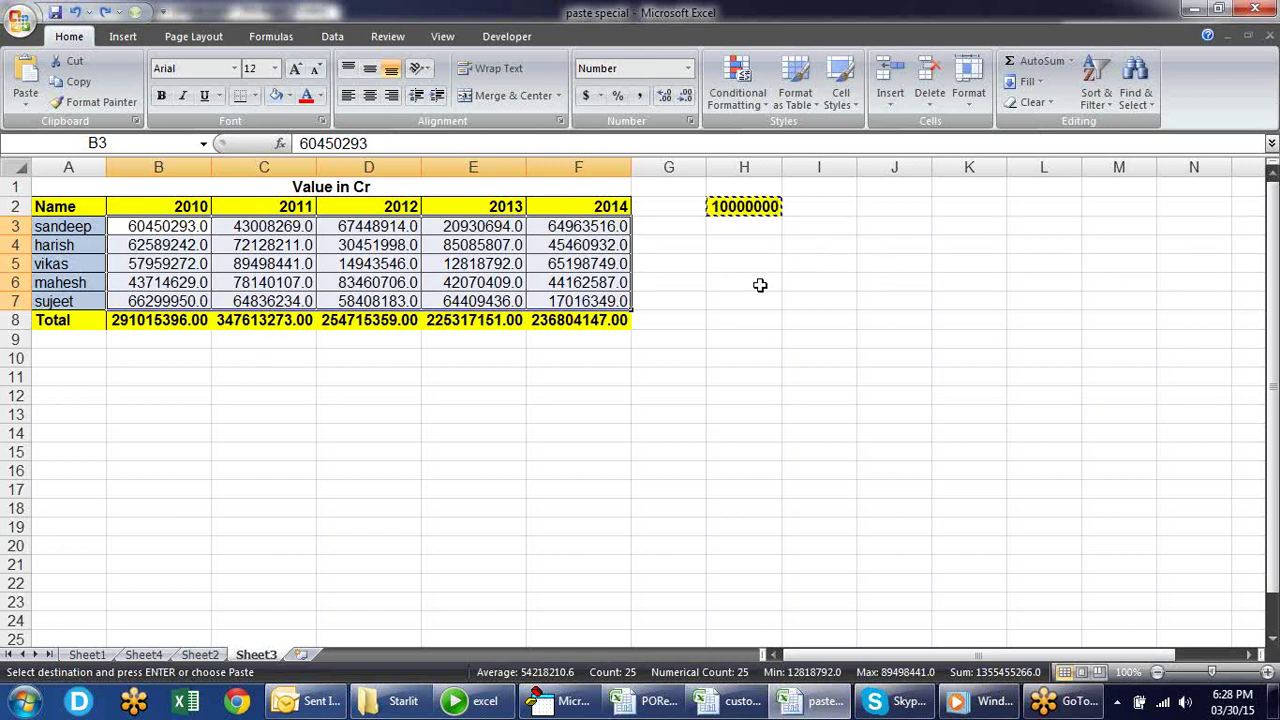
click(740, 299)
click(150, 320)
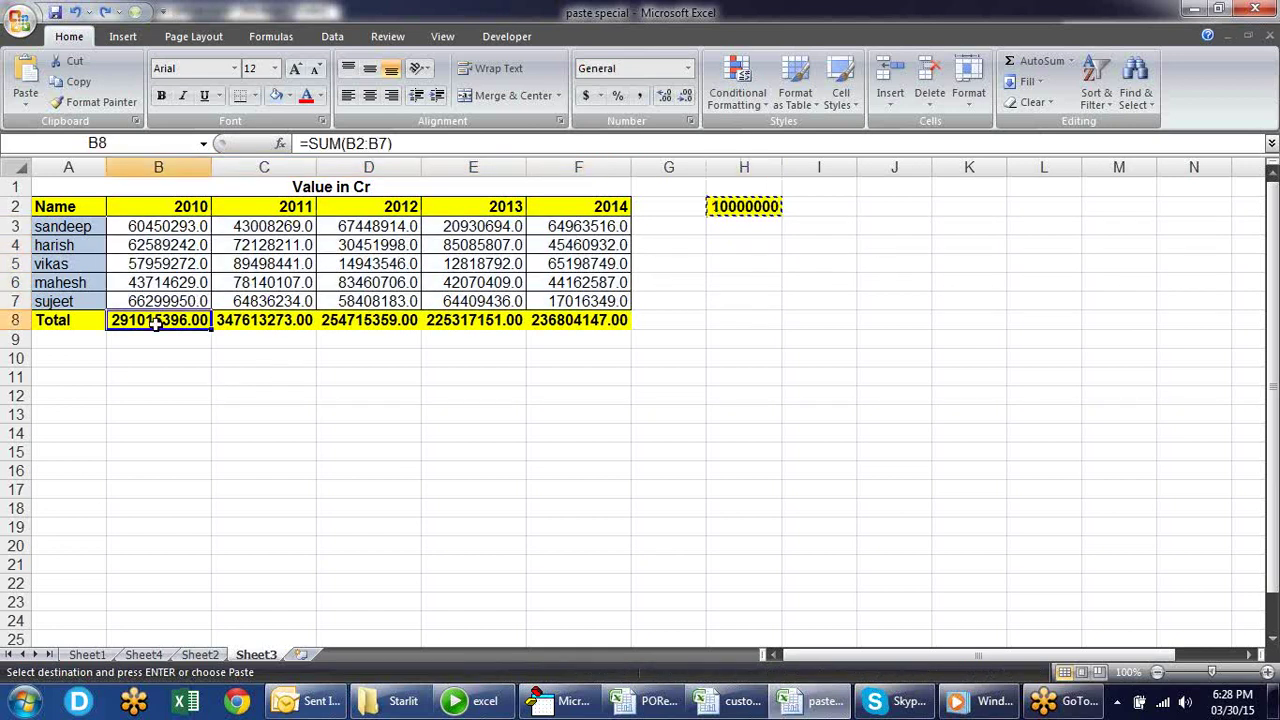
double_click(157, 321)
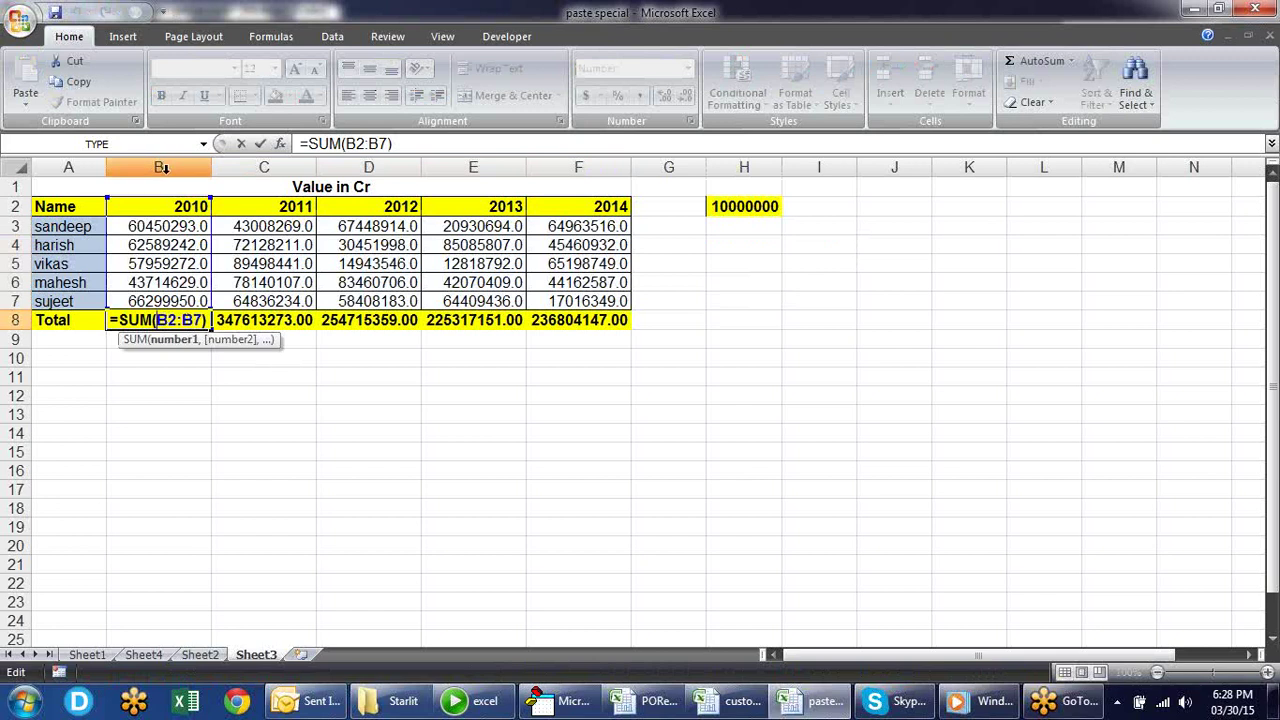
key(Escape)
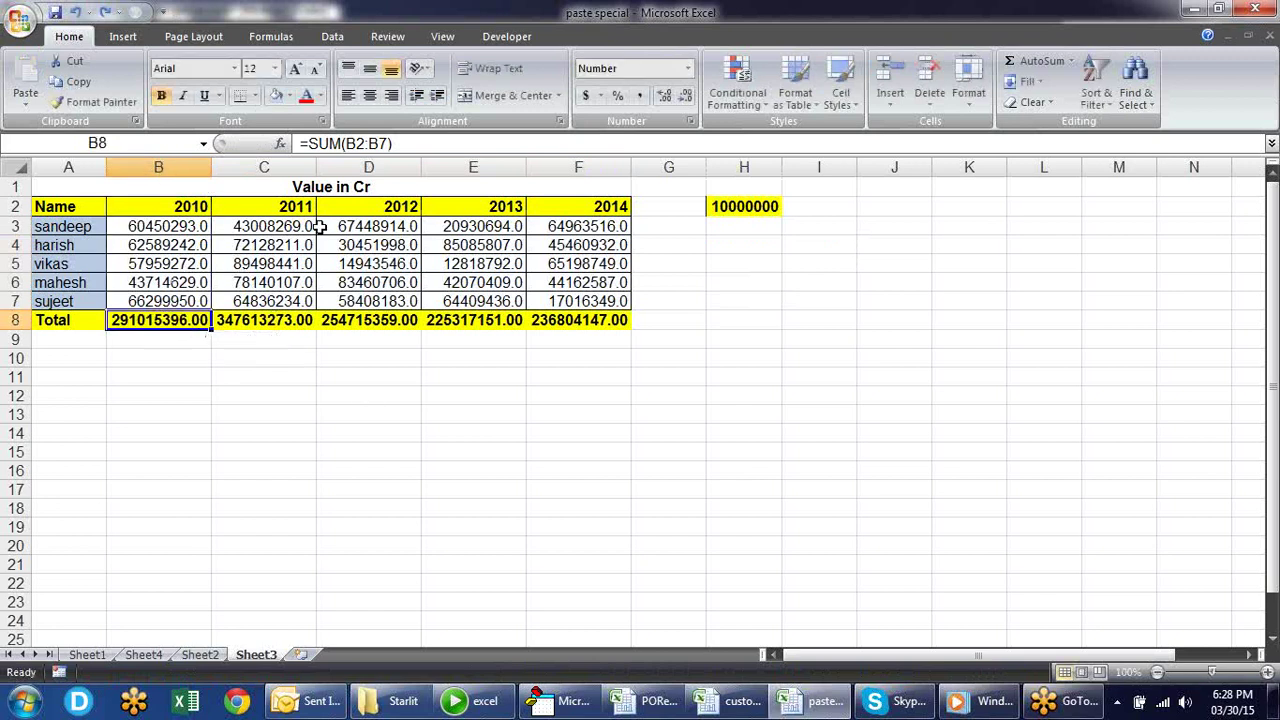
click(343, 187)
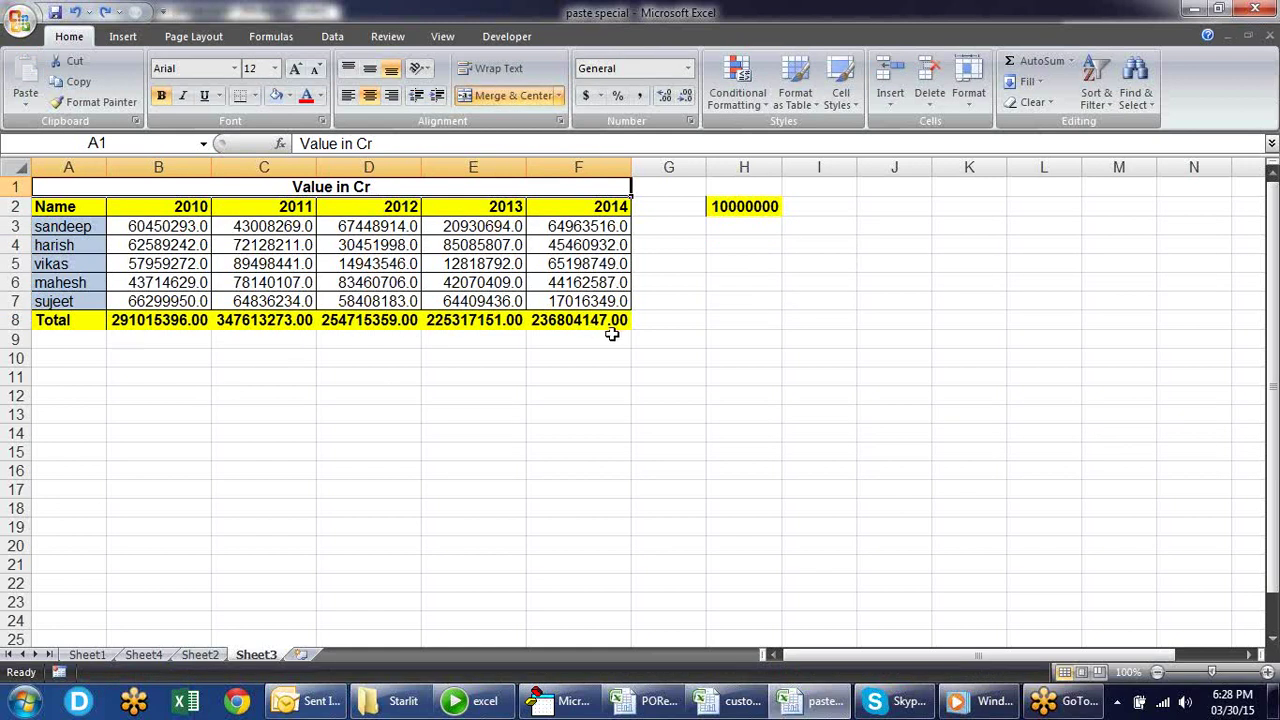
click(171, 320)
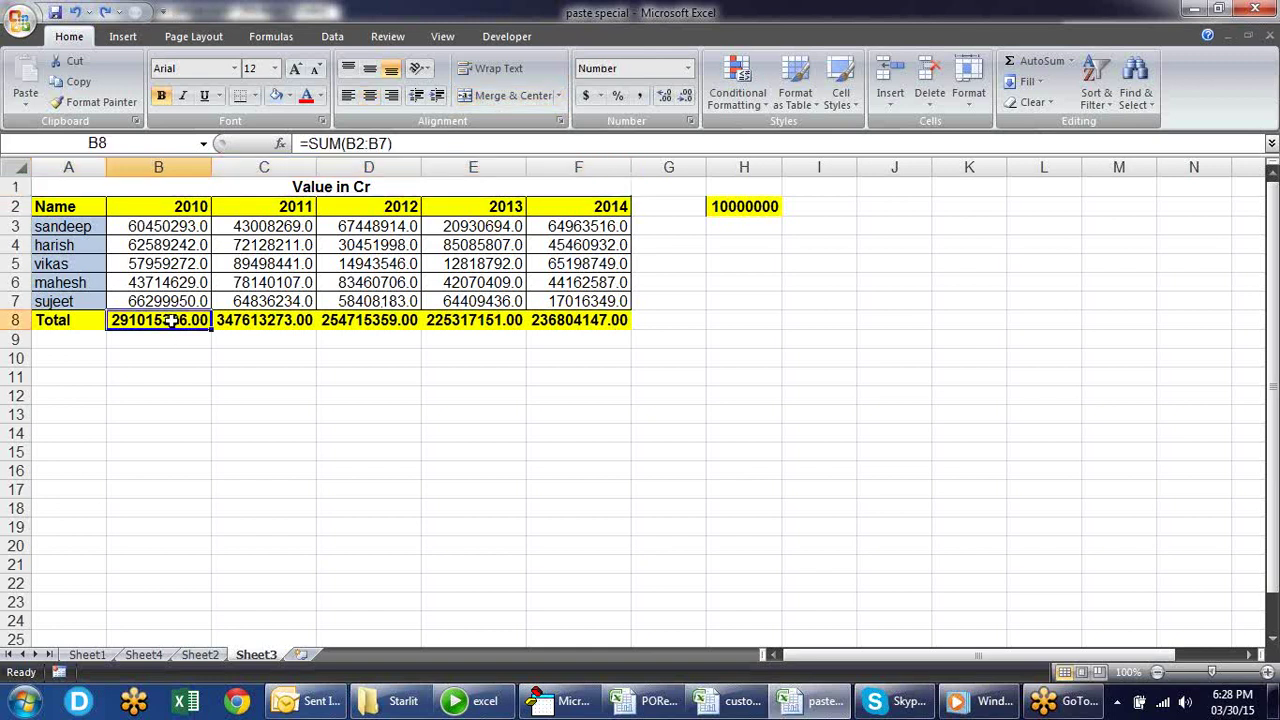
double_click(171, 320)
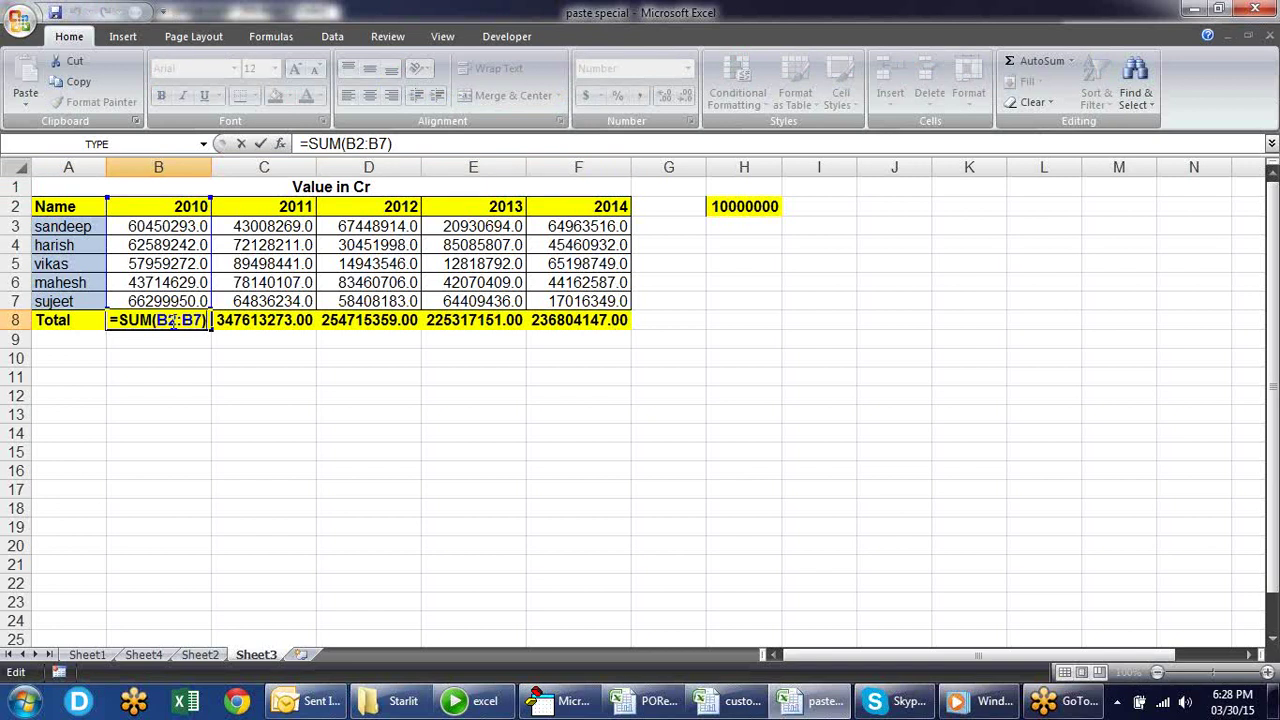
text(/)
key(Escape)
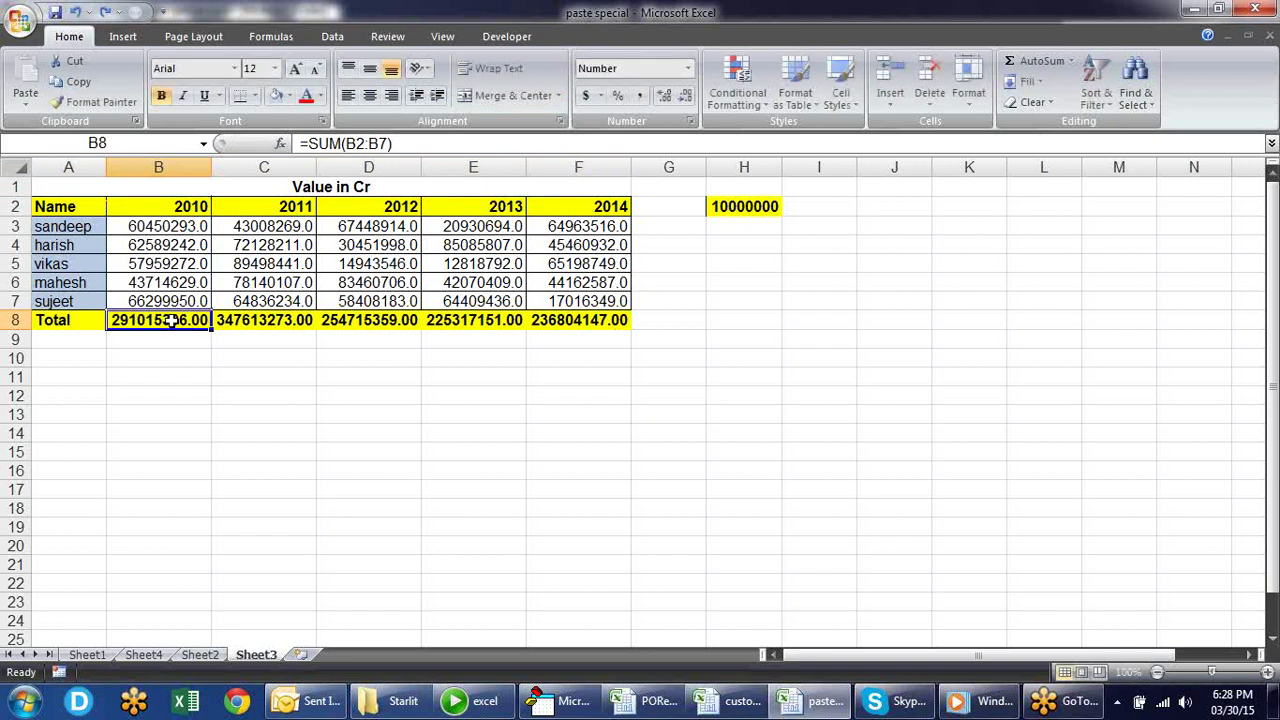
click(737, 206)
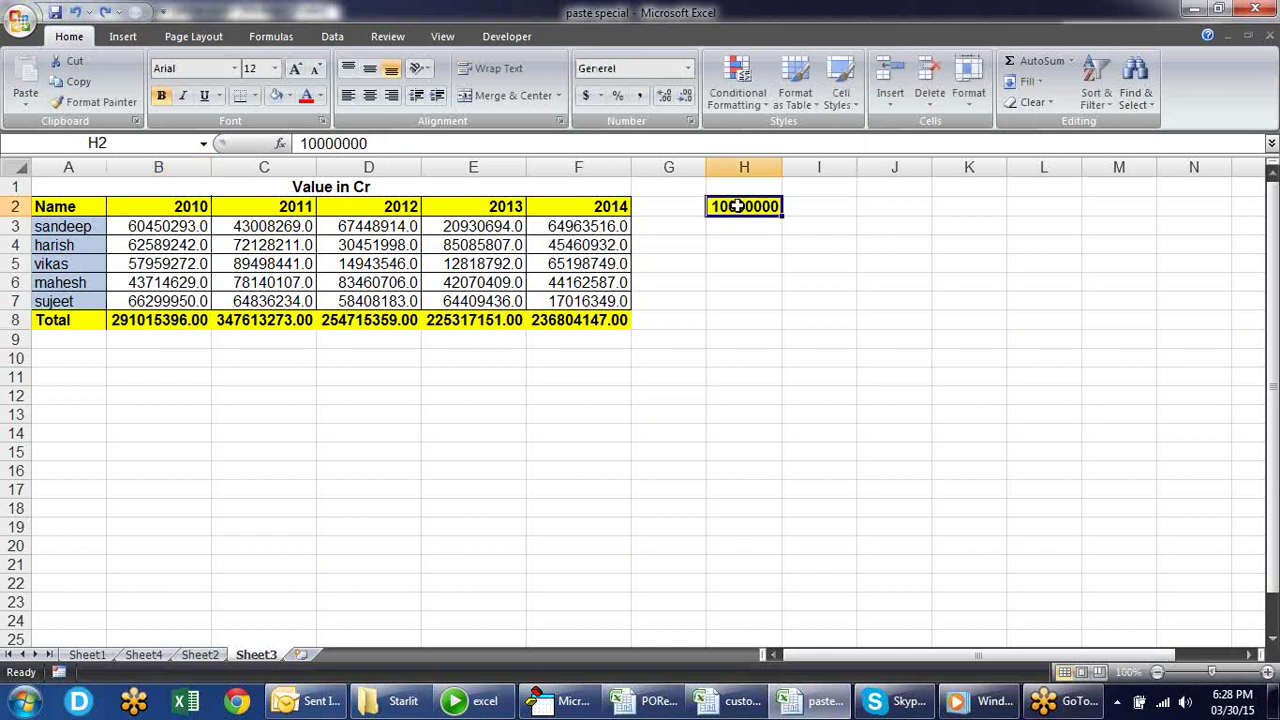
Step: Divide the B8:F8 totals by the copied 10000000 using Paste Special Divide
key(ctrl+c)
drag(595, 320, 108, 332)
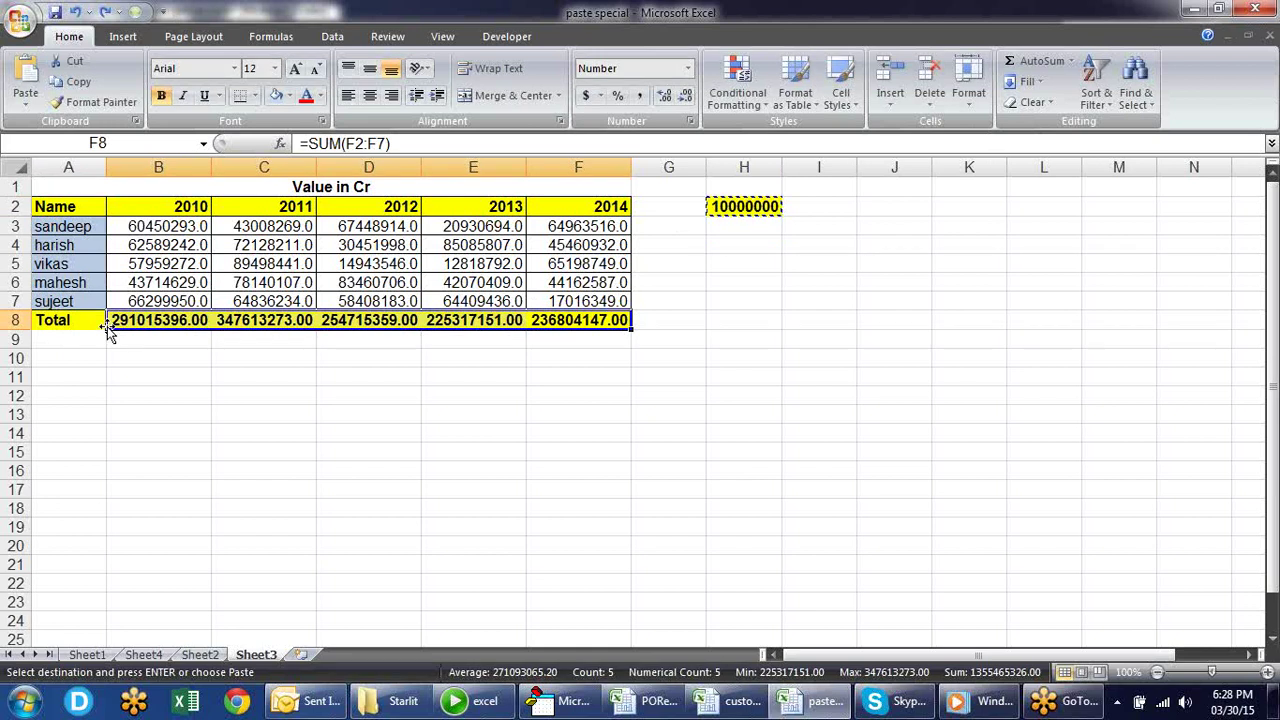
key(ctrl+alt+v)
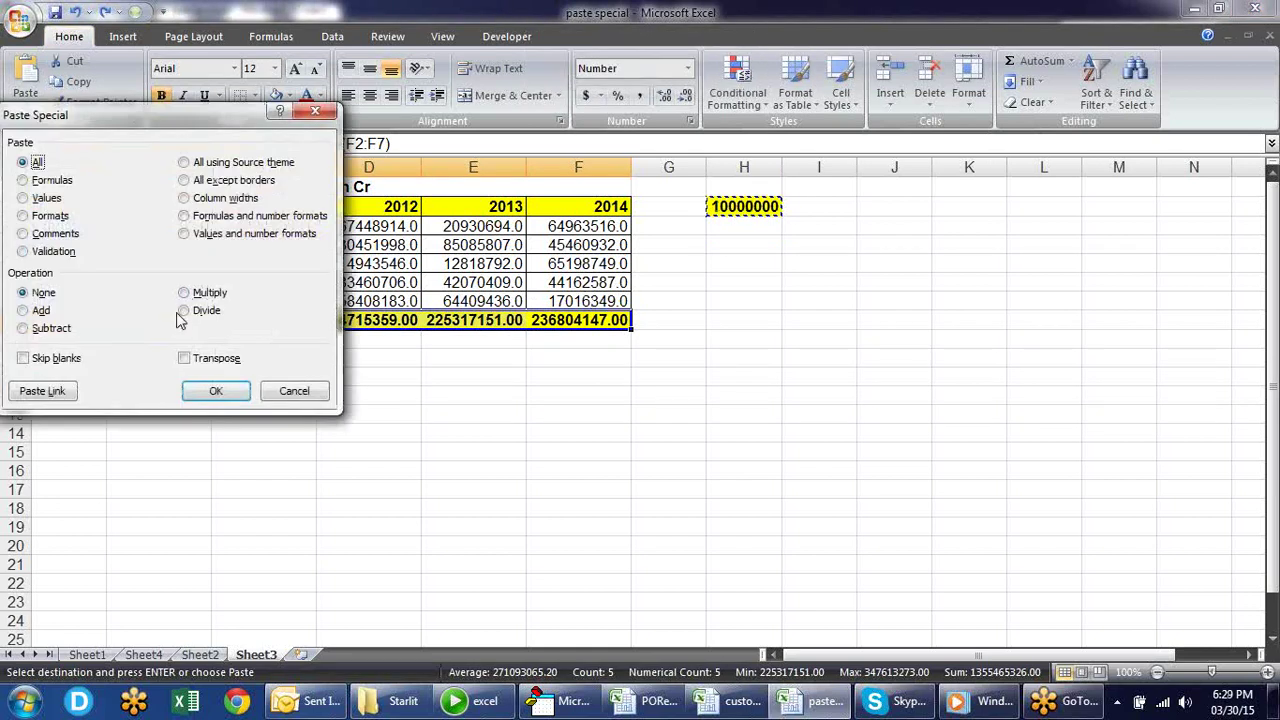
click(206, 310)
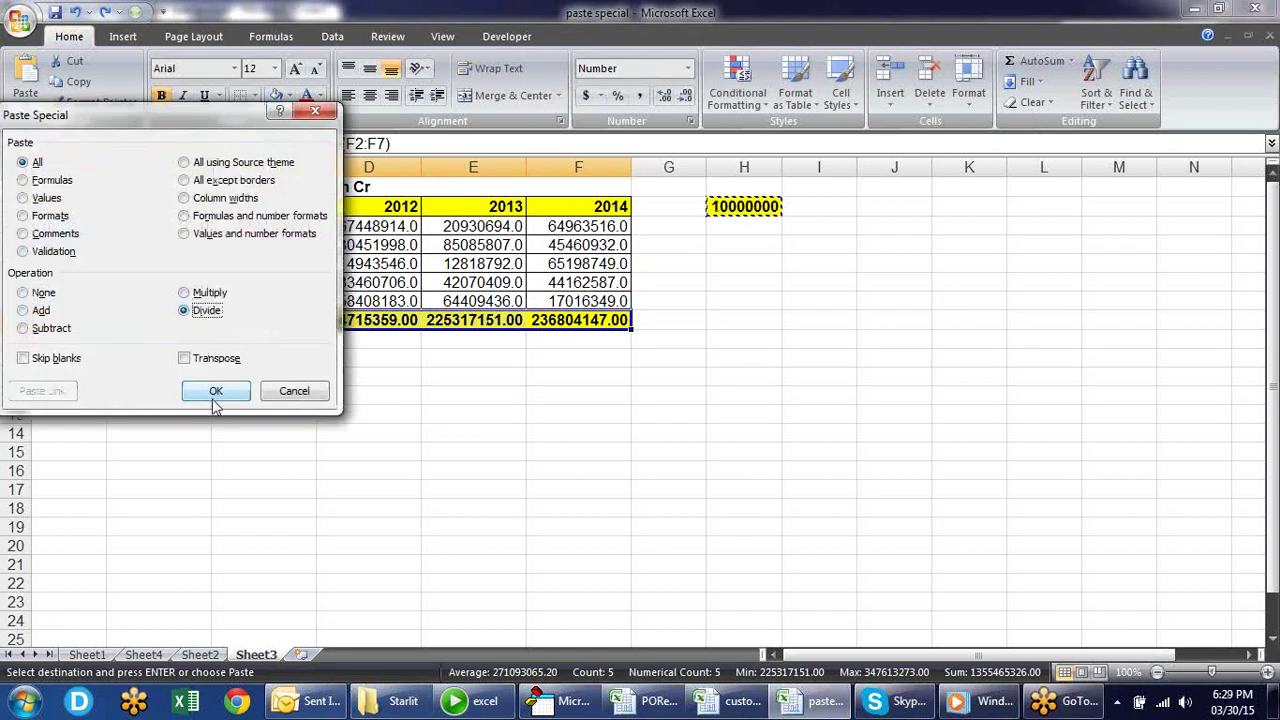
click(211, 394)
Step: Check the new 2010 and 2011 total formulas, then clear the pending copy
click(166, 322)
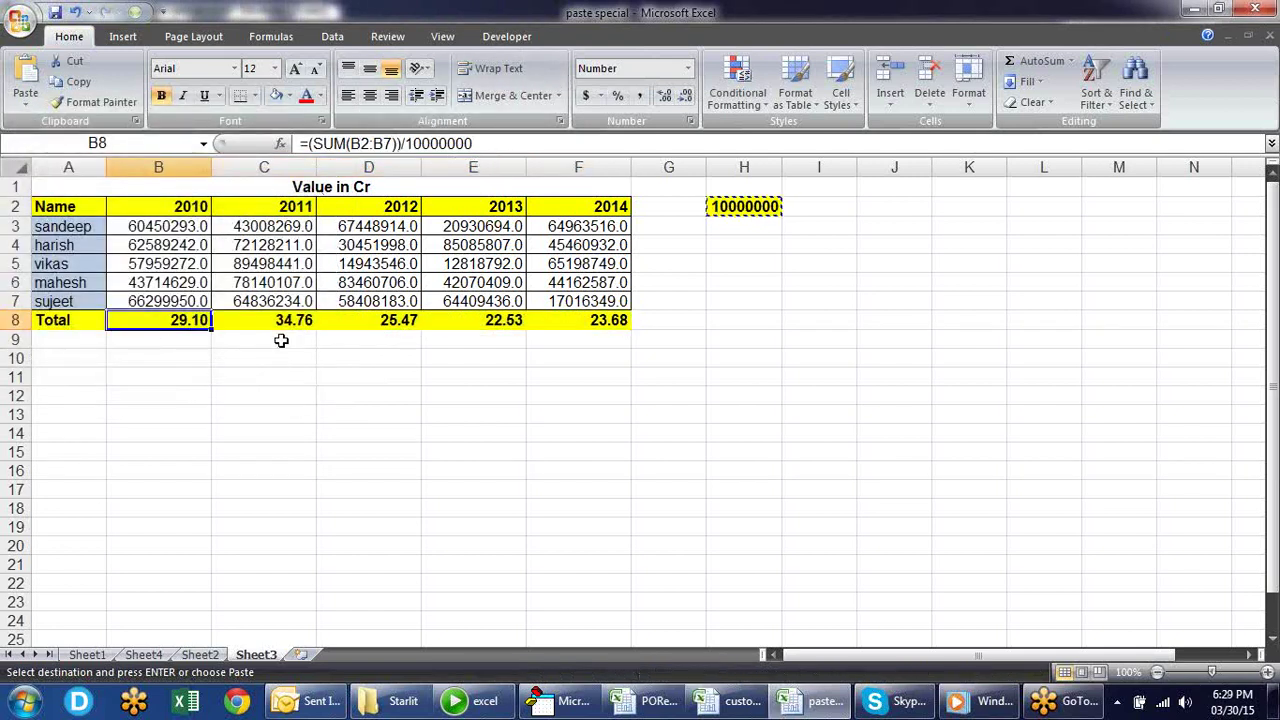
key(Right)
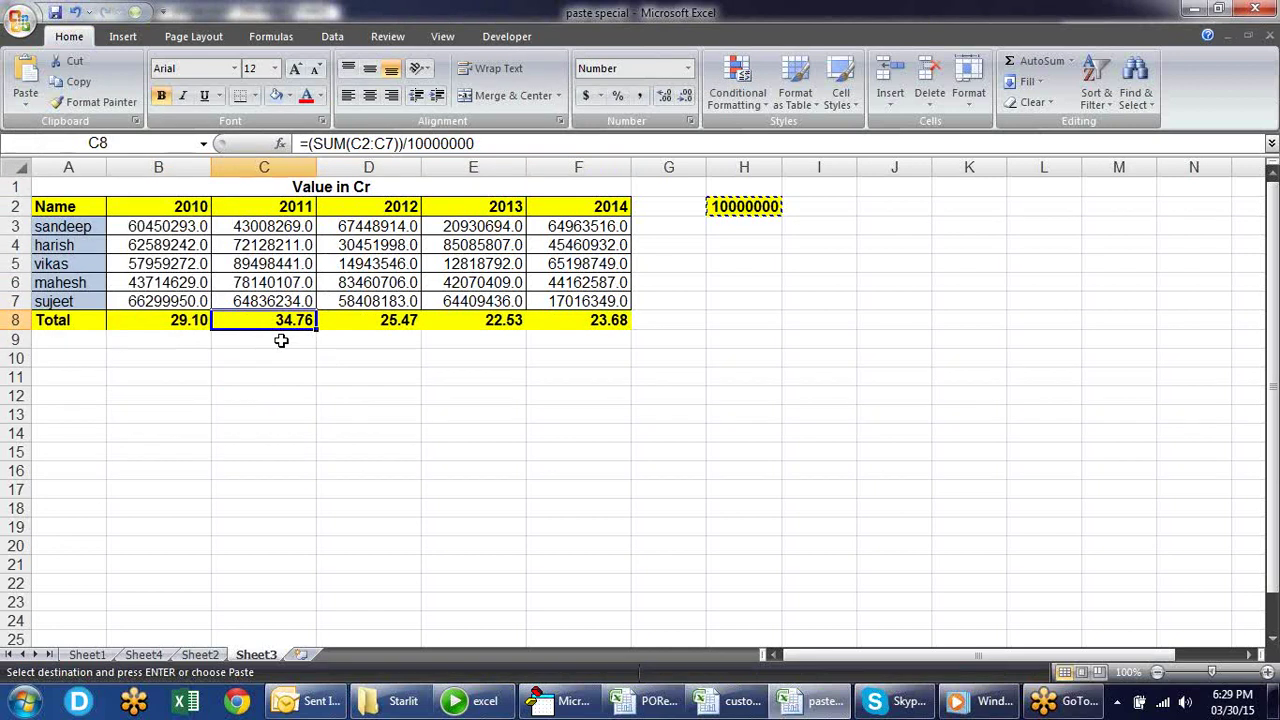
key(Right)
key(Right)
key(Right)
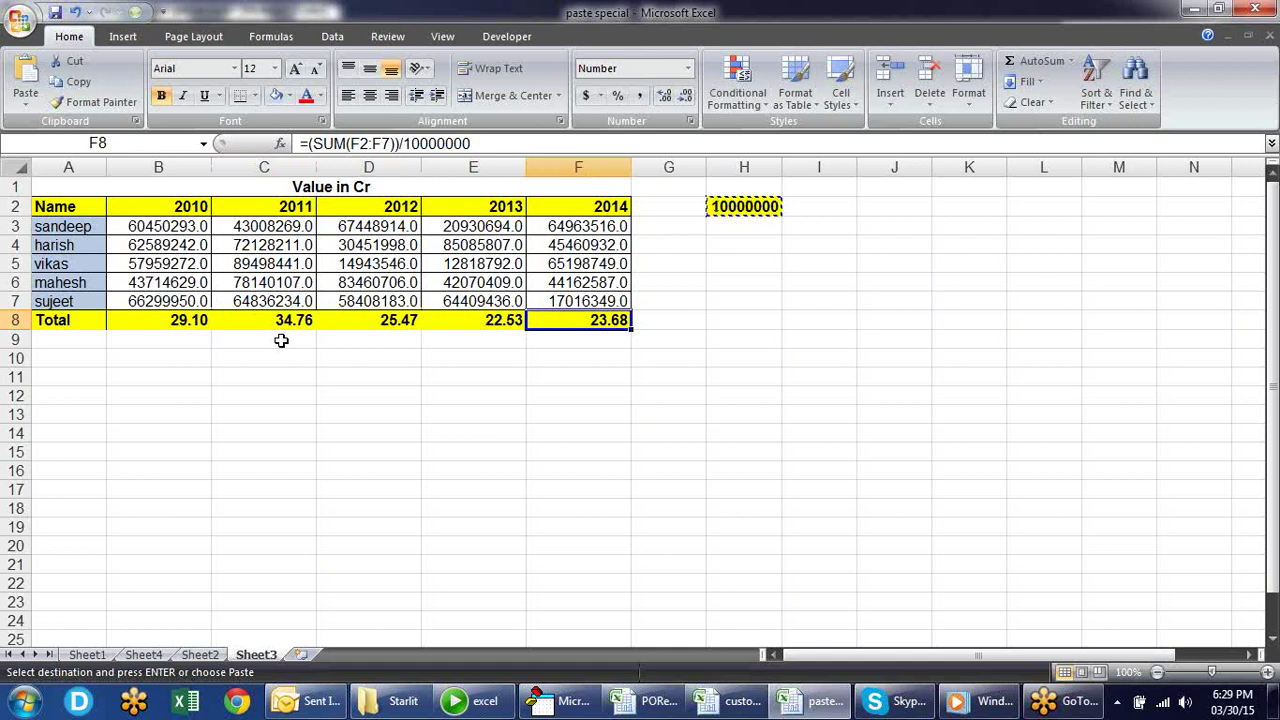
key(Escape)
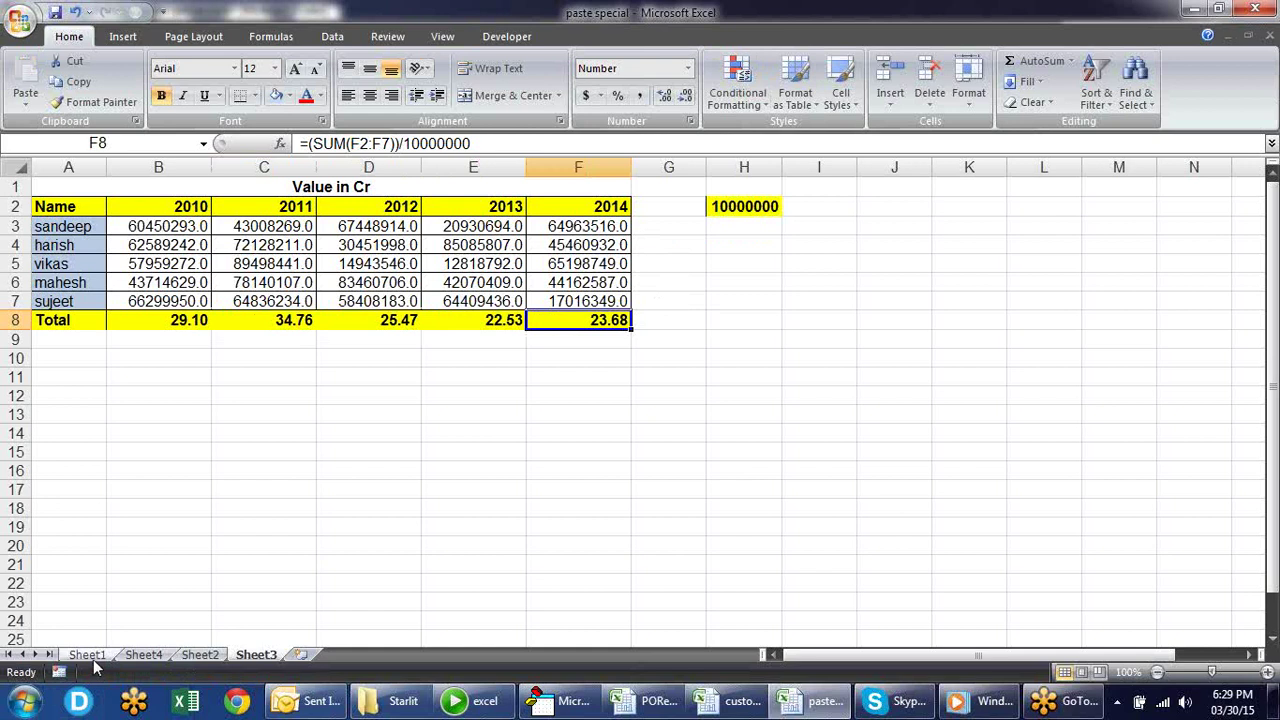
Step: On Sheet1, undo the earlier pasted tables
click(87, 655)
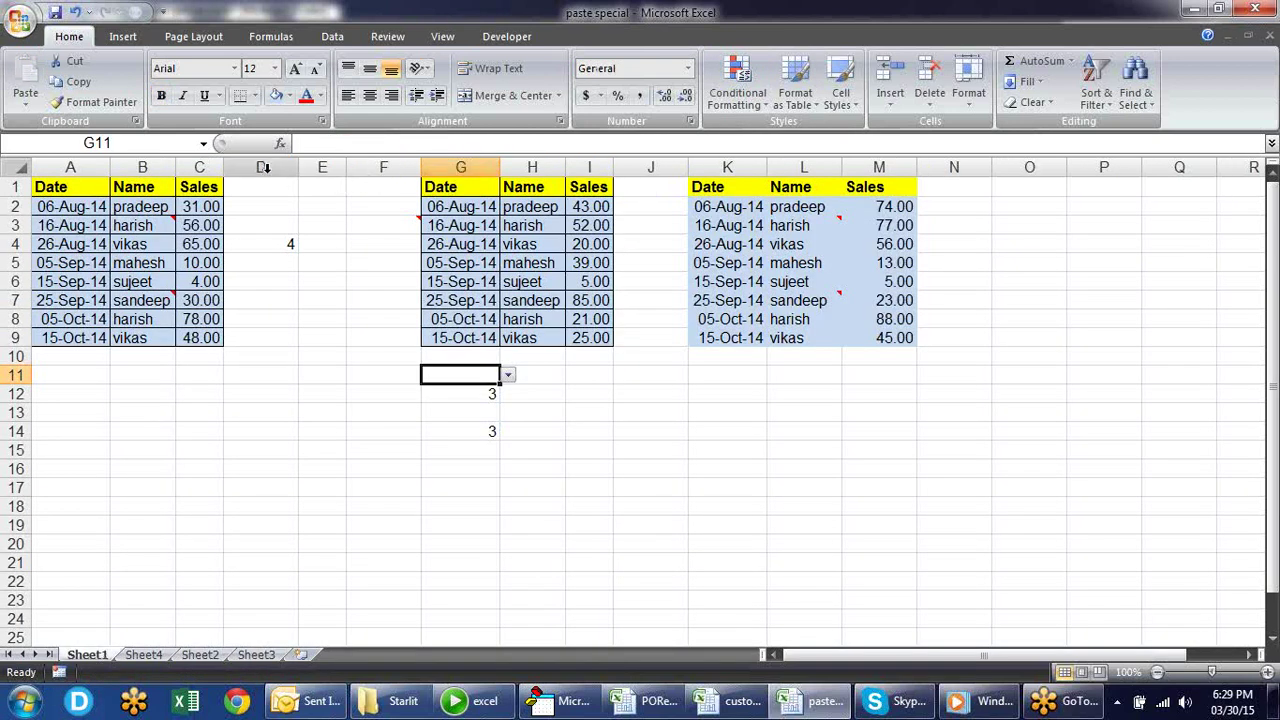
drag(261, 187, 1100, 640)
key(ctrl+z)
key(ctrl+z)
key(ctrl+z)
click(602, 314)
Step: Paste the Date/Name/Sales table A1:C9 transposed into F3
drag(57, 182, 186, 337)
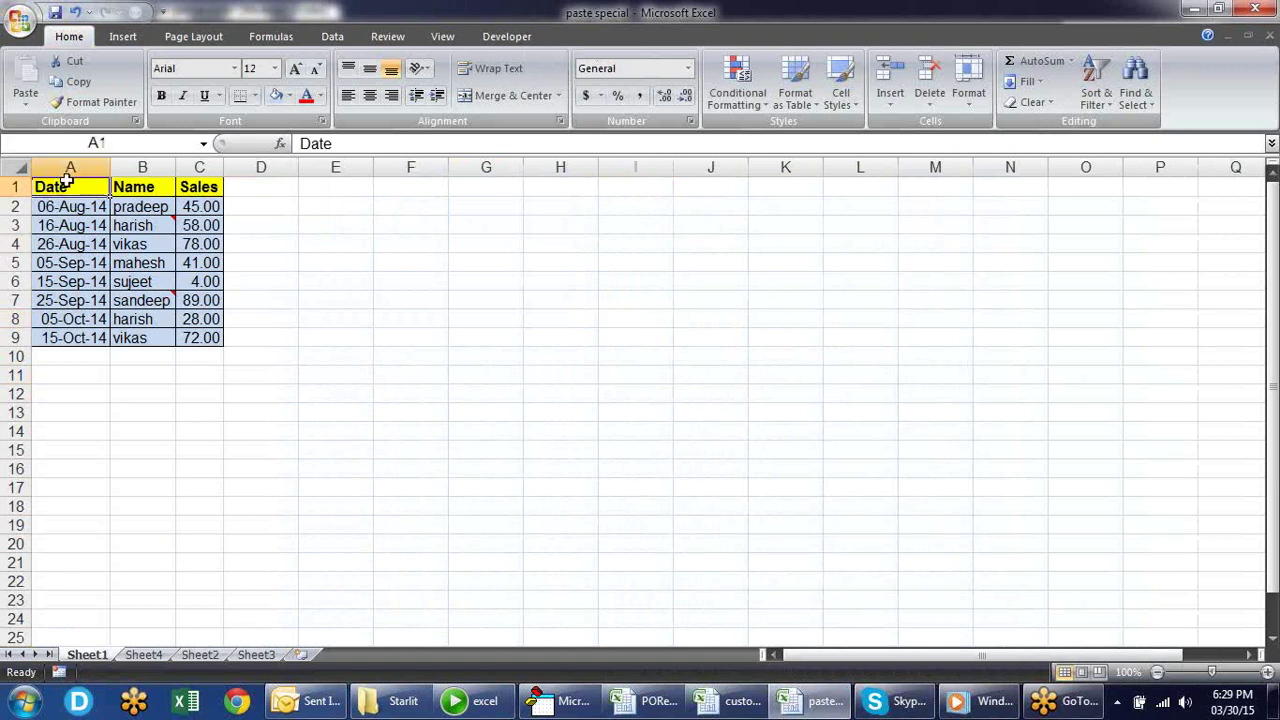
key(ctrl+c)
click(417, 232)
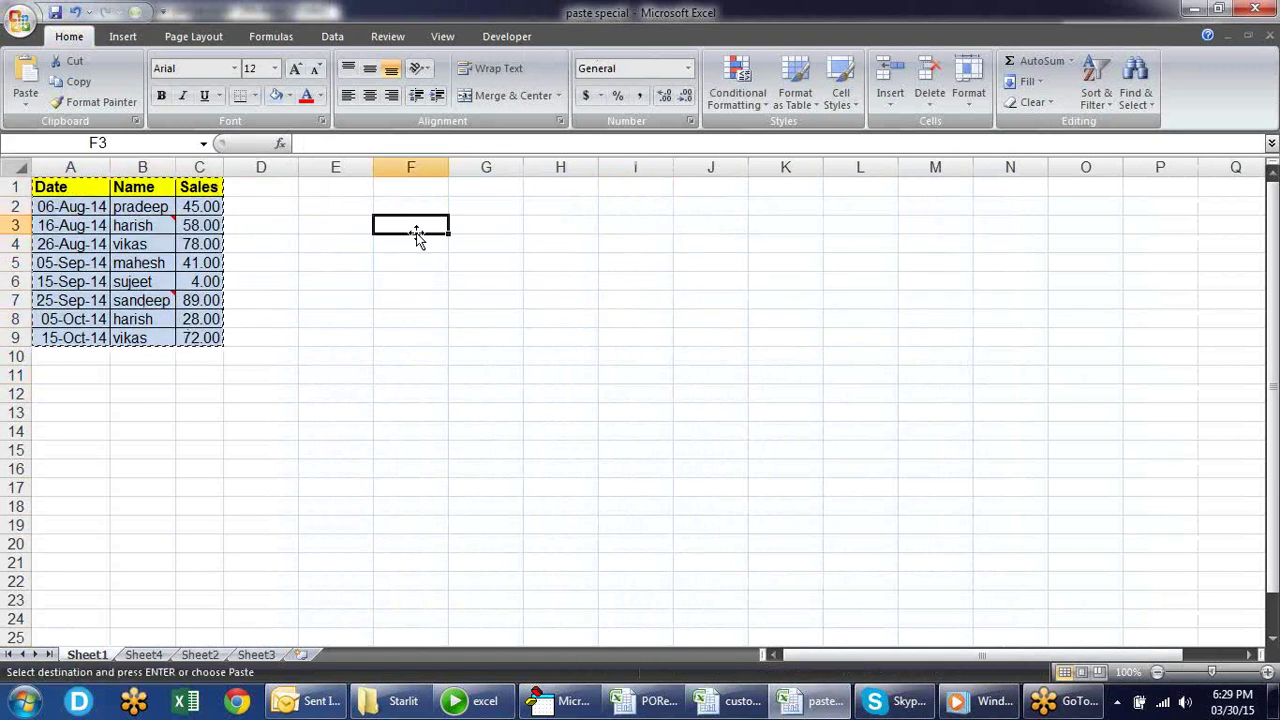
key(ctrl+alt+v)
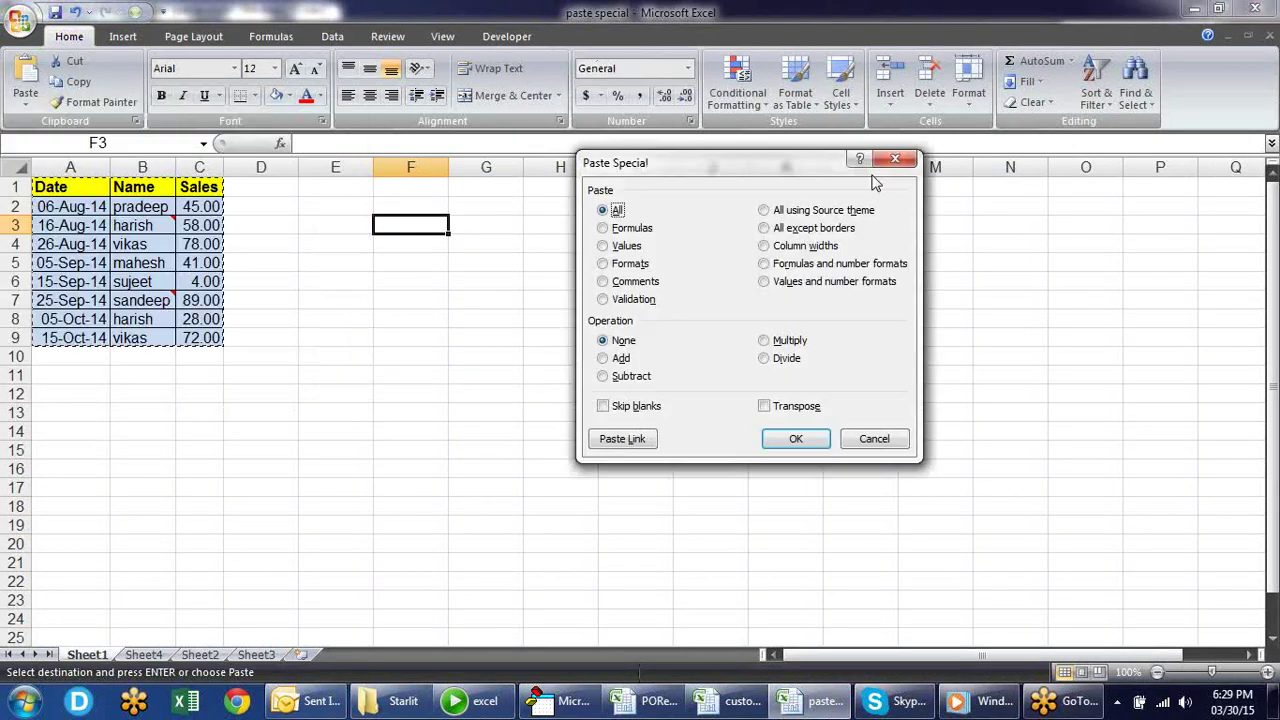
drag(188, 122, 770, 110)
click(800, 350)
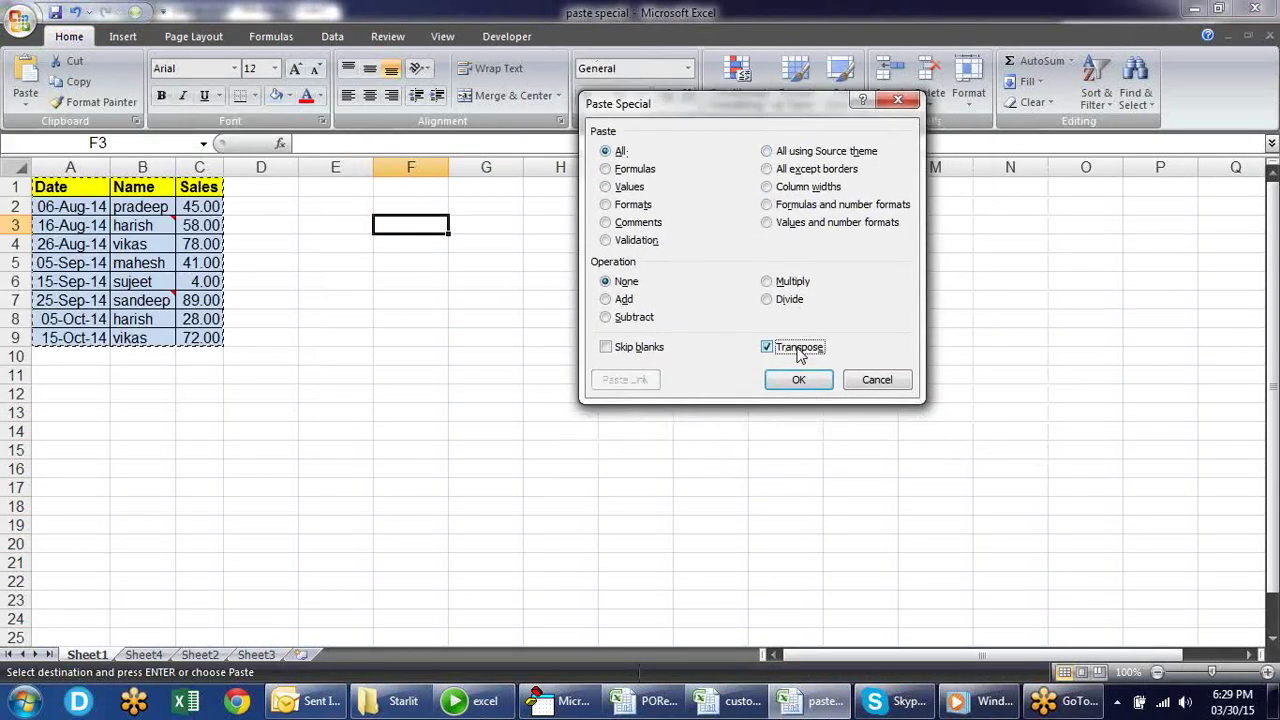
click(799, 380)
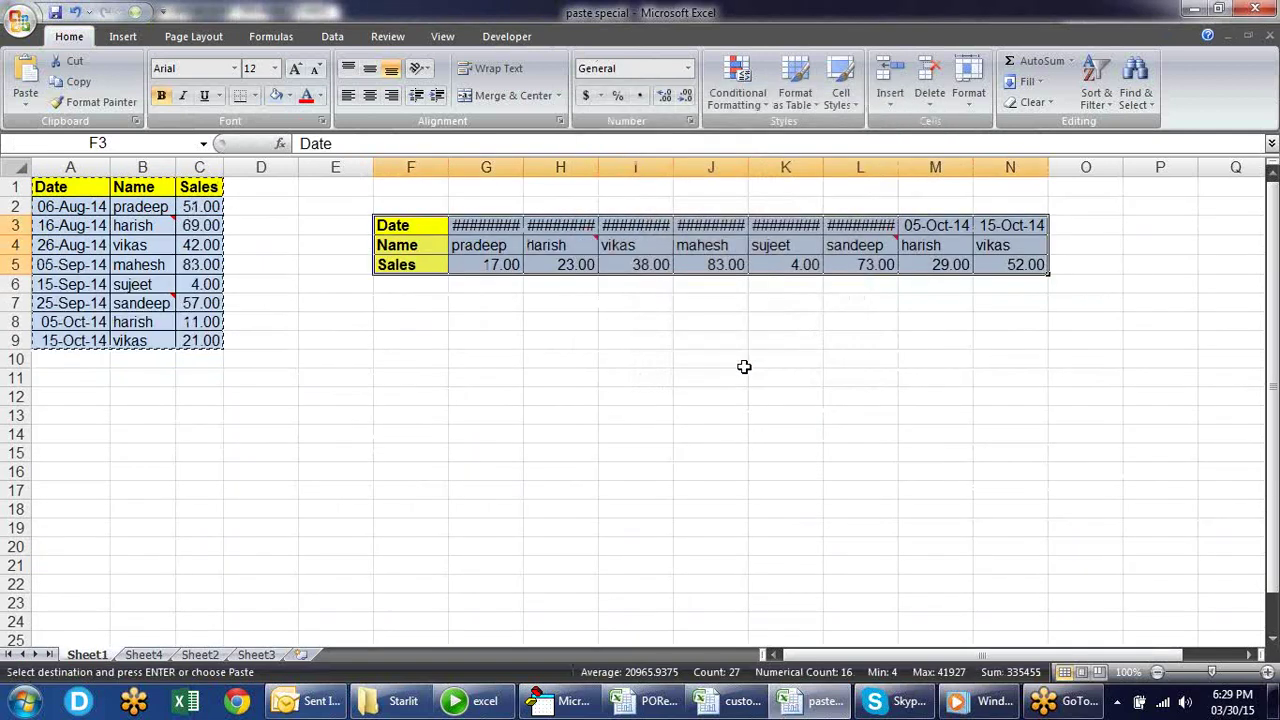
Step: Copy the transposed table F3:N5 for pasting at F8
key(ctrl+c)
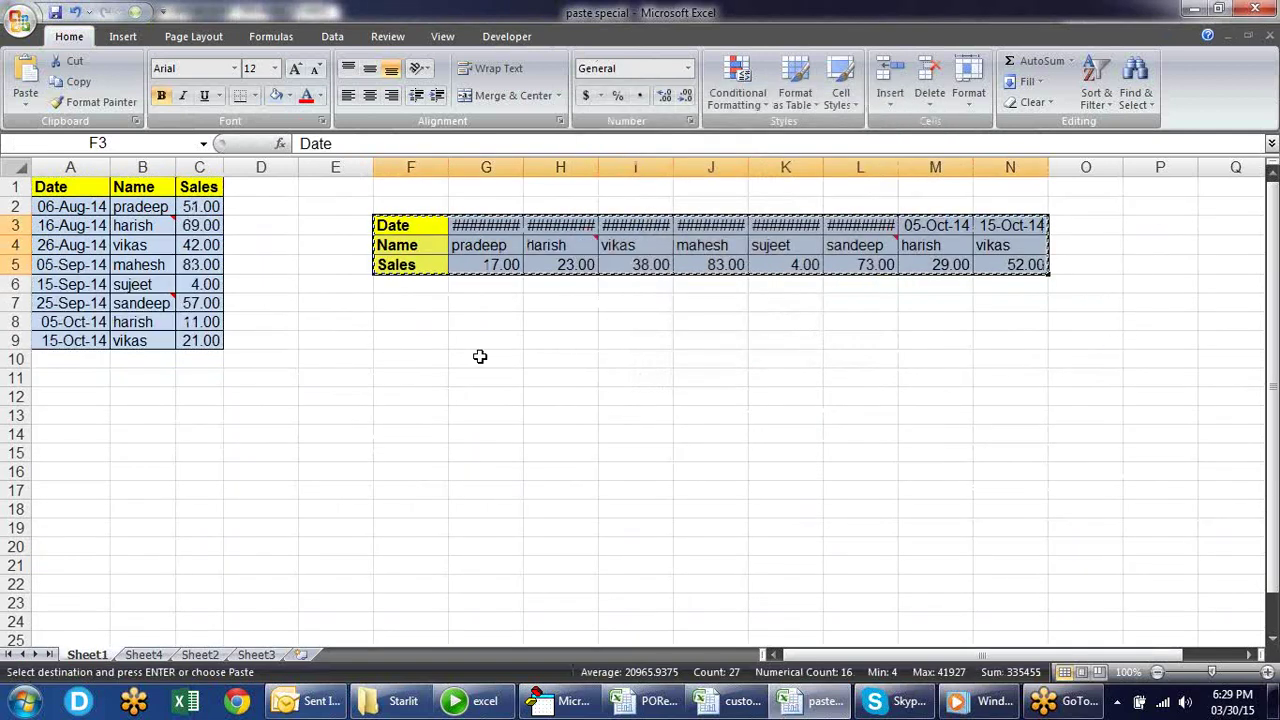
click(411, 320)
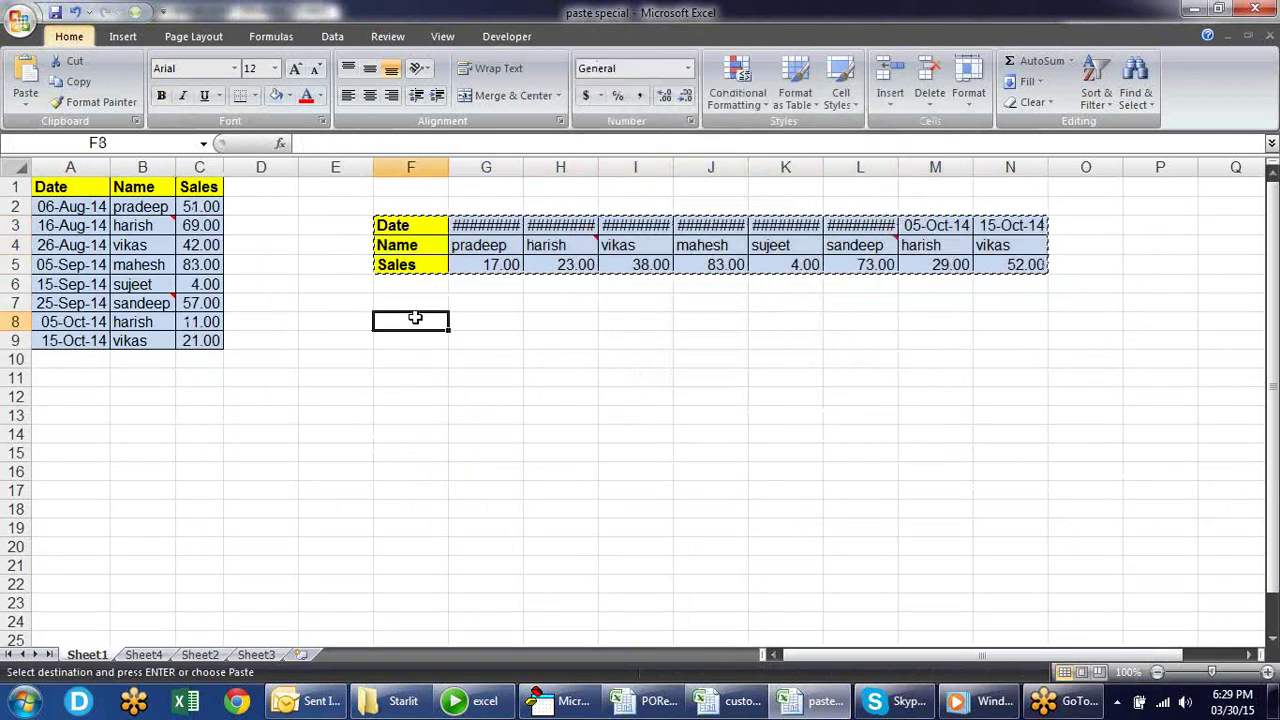
key(alt+e)
Step: Paste the horizontal copy transposed back into a vertical table at F8
key(s)
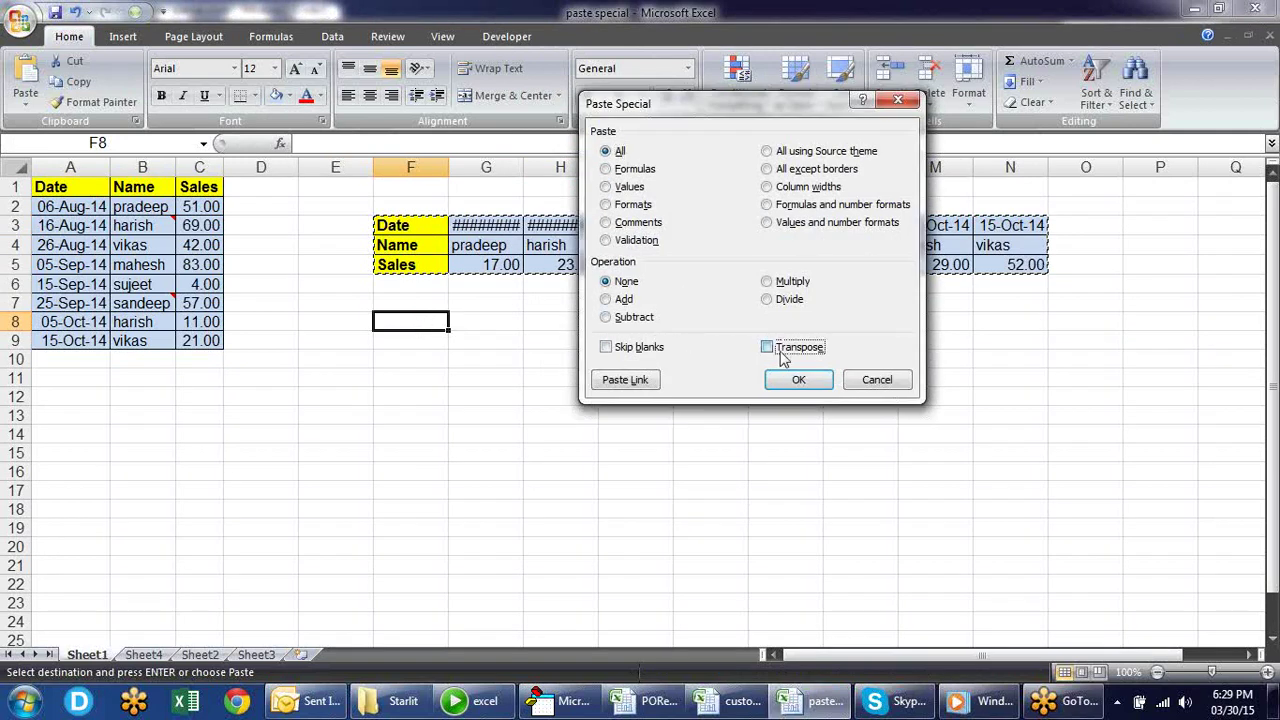
click(783, 350)
click(798, 380)
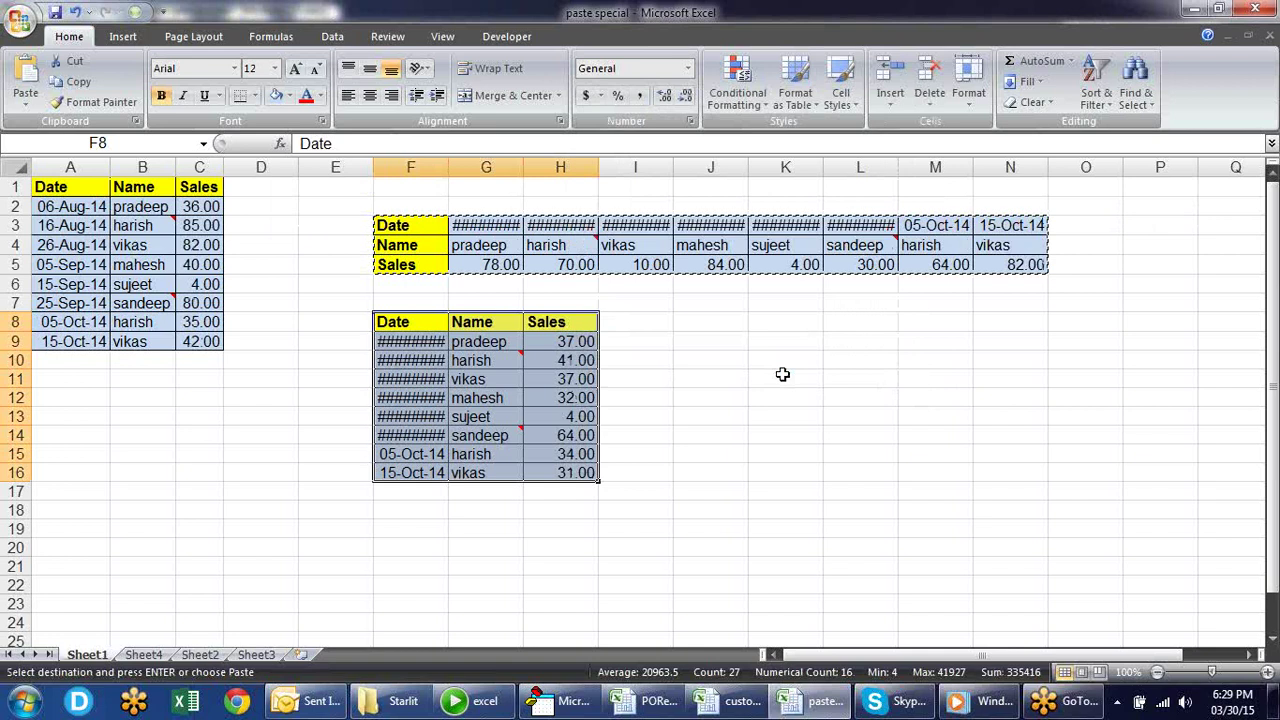
Step: Clear all contents and formatting from columns F through O
mouse_move(410, 167)
mouse_down()
mouse_move(1086, 196)
mouse_move(1040, 205)
mouse_up()
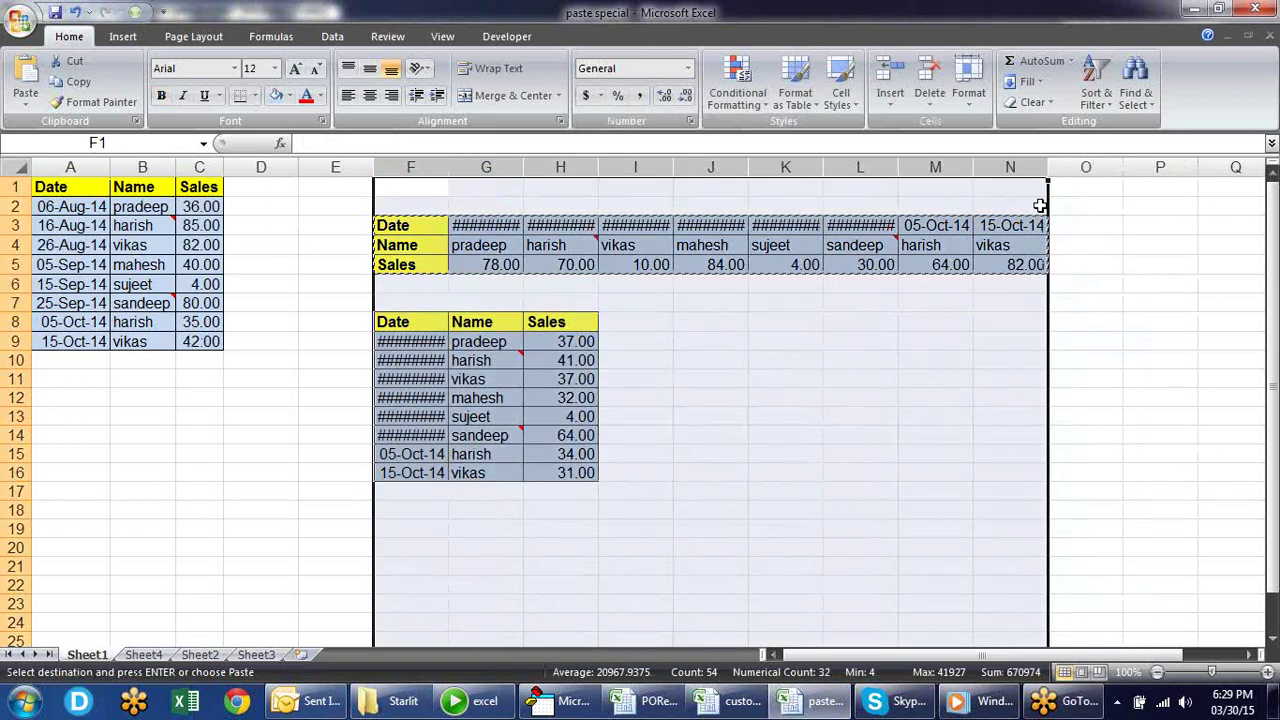
key(alt+e)
key(d)
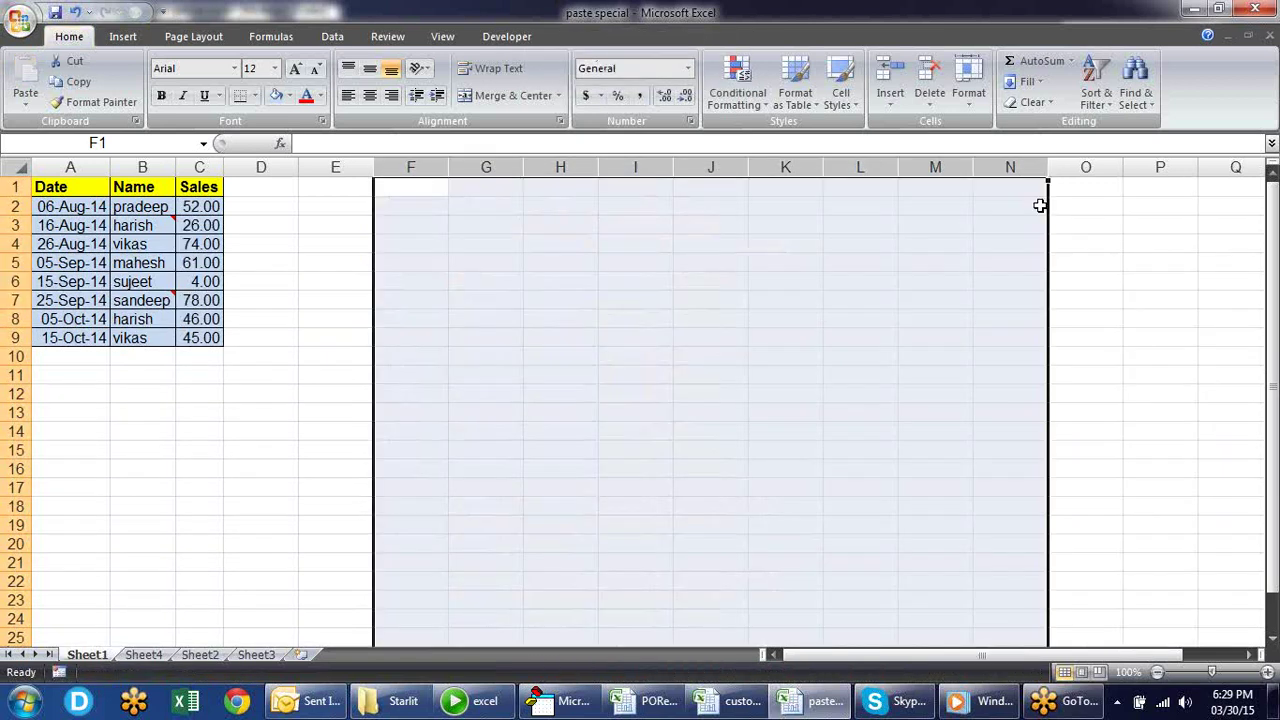
click(565, 234)
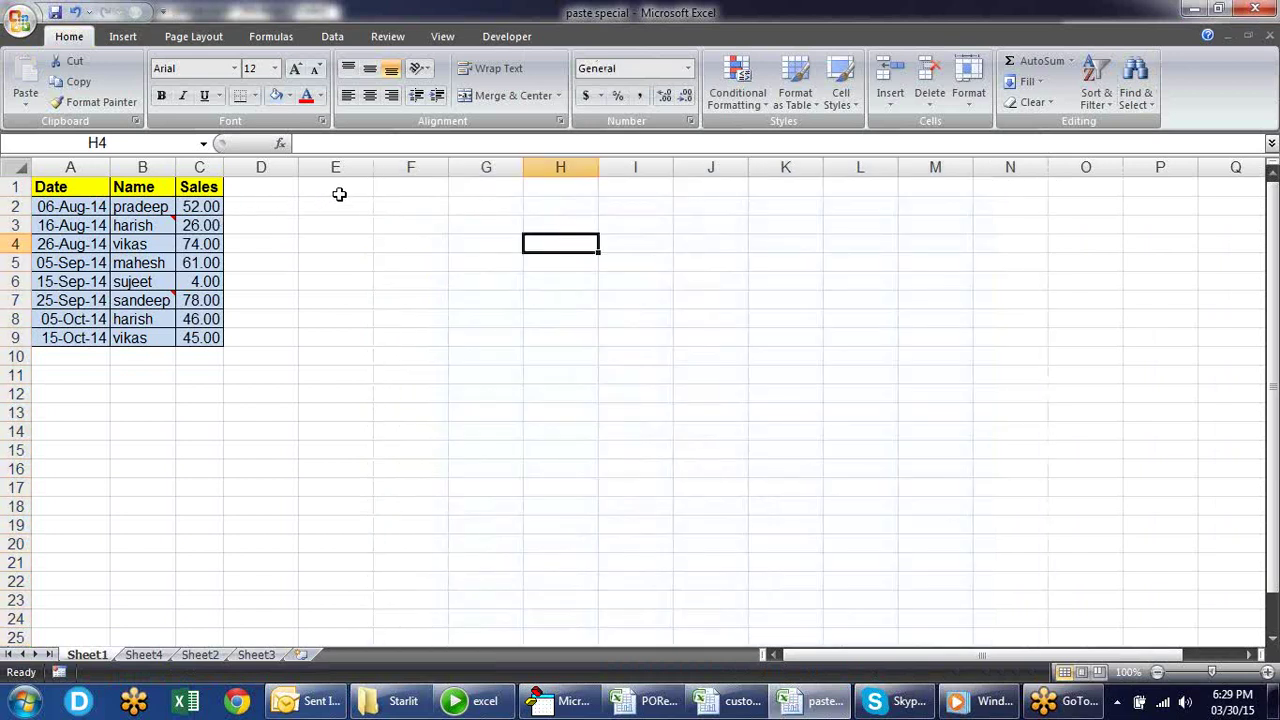
Step: Enter =A1 in F1 and fill it across to H1 and down to row 9
click(404, 191)
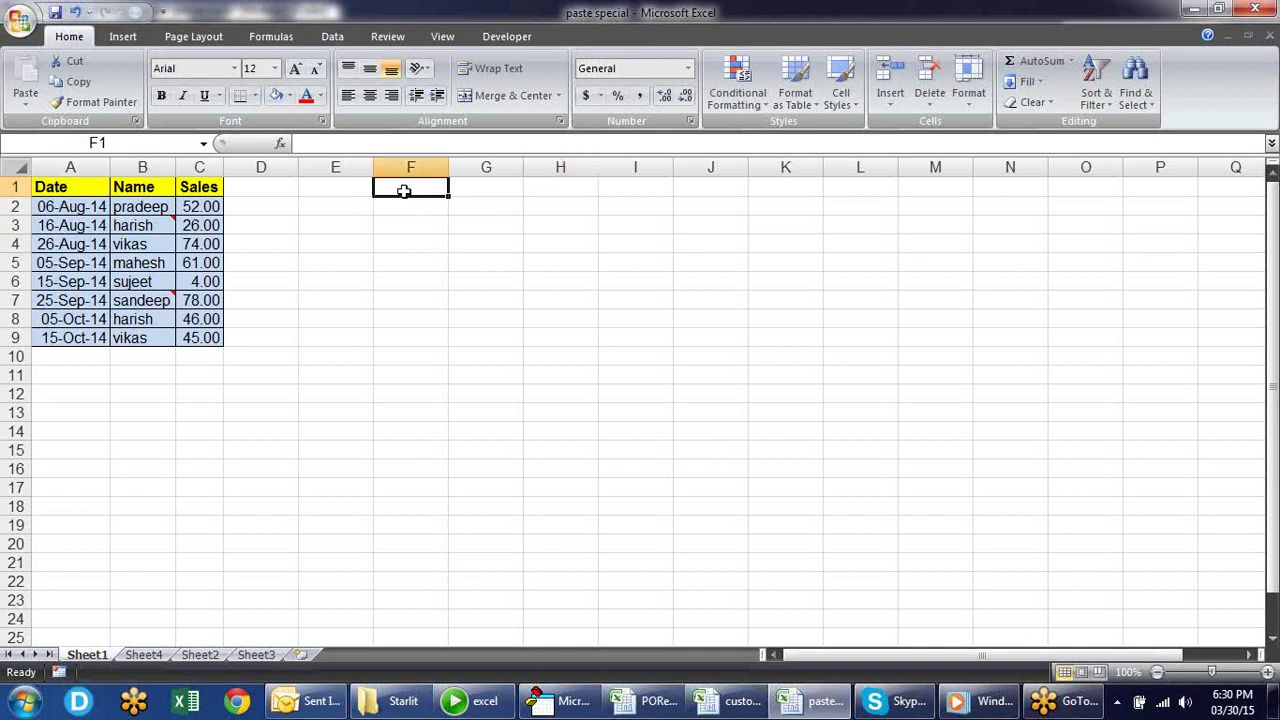
text(=)
click(88, 190)
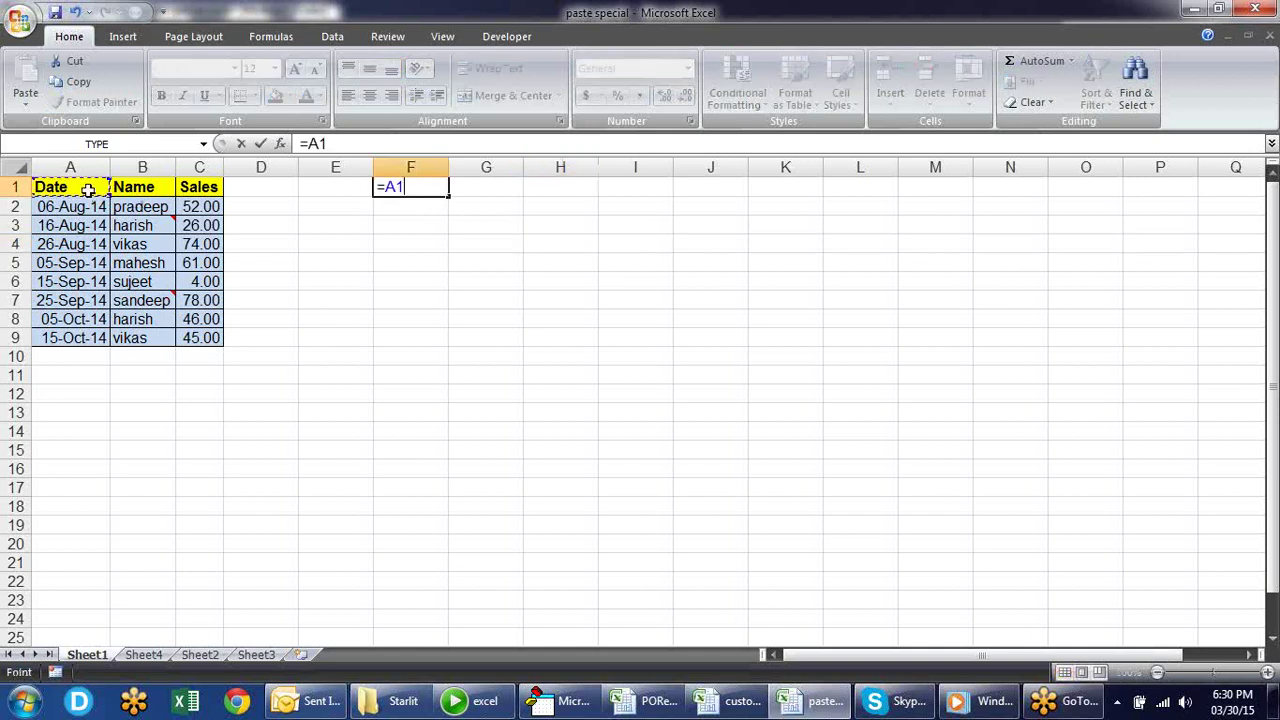
key(Return)
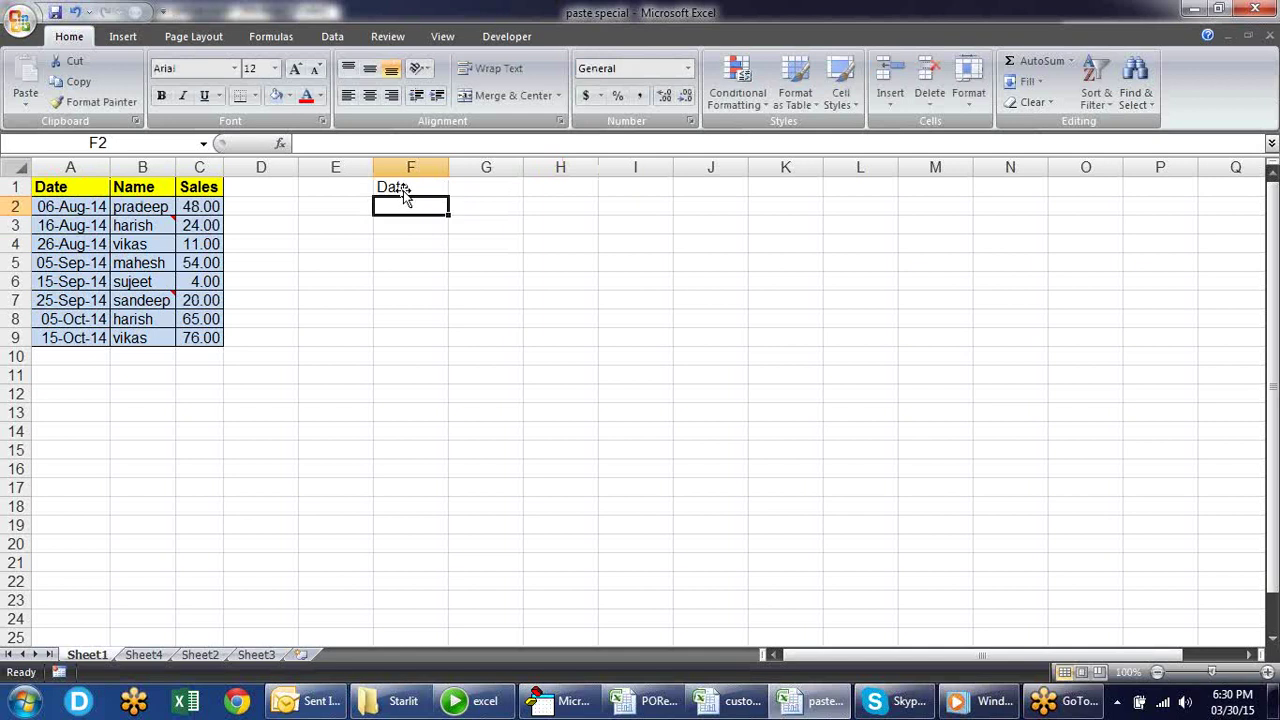
click(409, 187)
drag(448, 198, 598, 198)
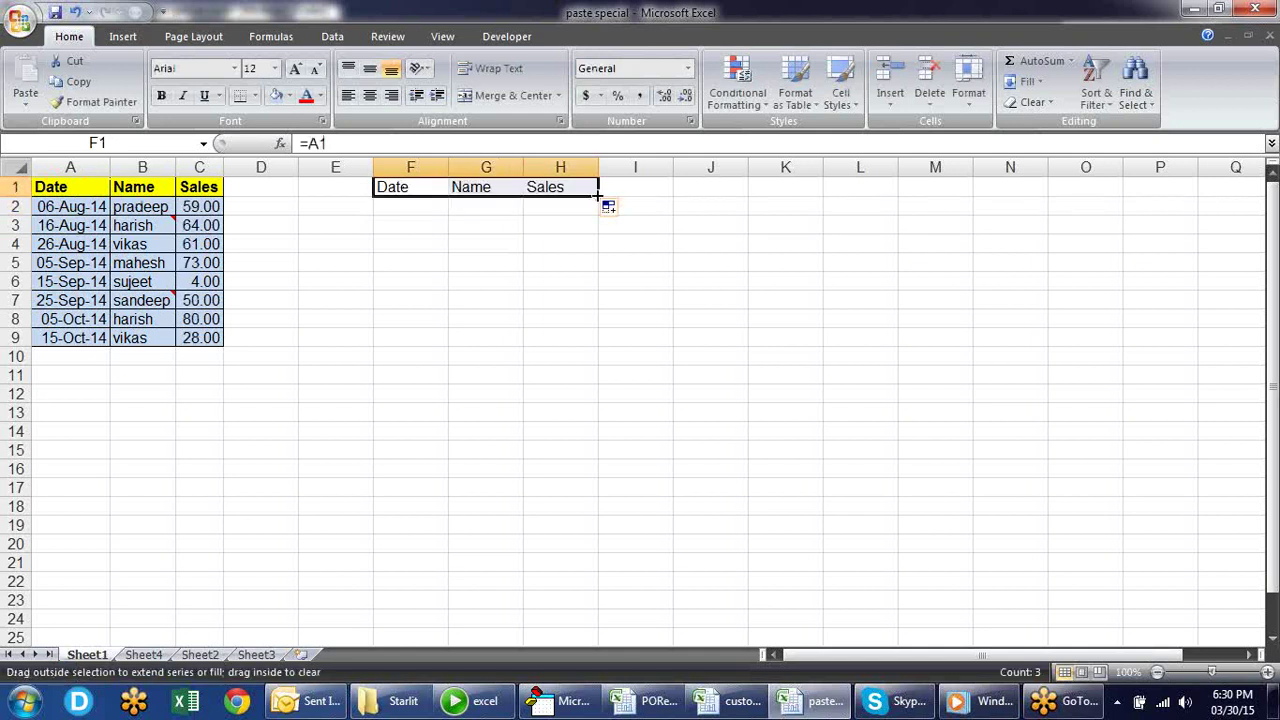
drag(598, 197, 598, 342)
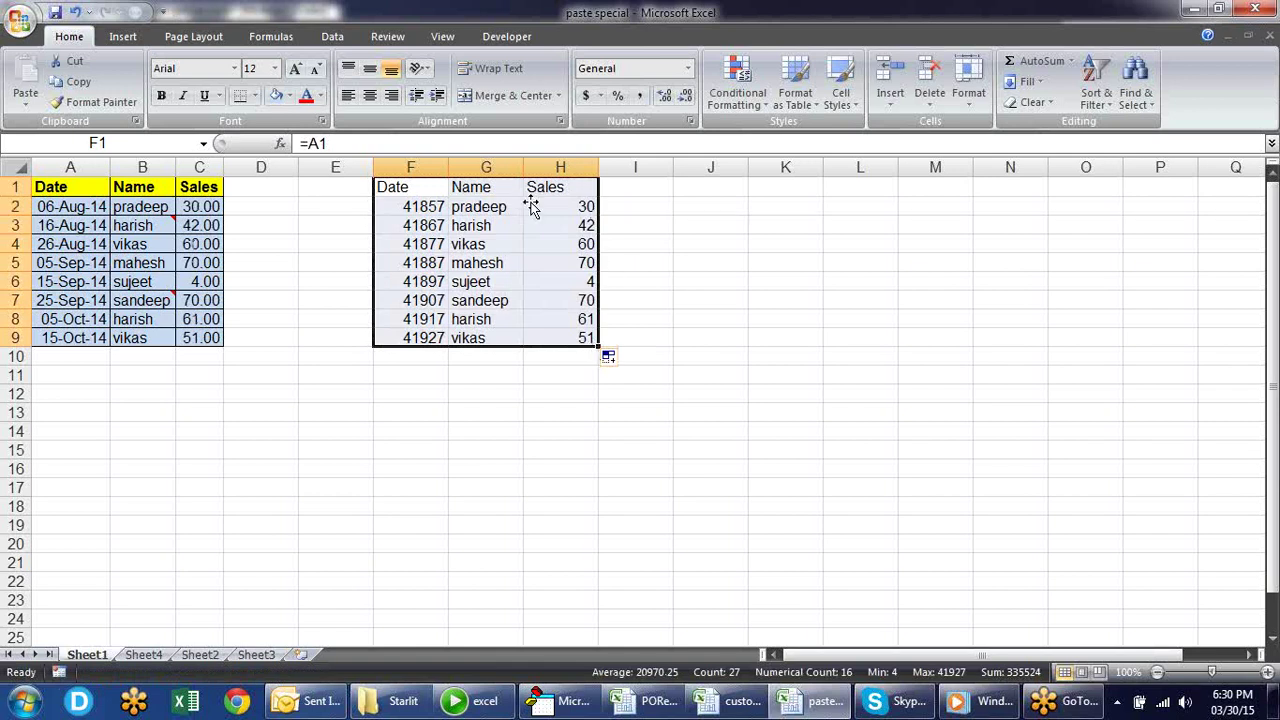
mouse_move(60, 187)
mouse_down()
mouse_move(205, 339)
mouse_move(193, 330)
mouse_up()
Step: Paste the formatting of A1:C9 onto the linked copy at F1
key(ctrl+c)
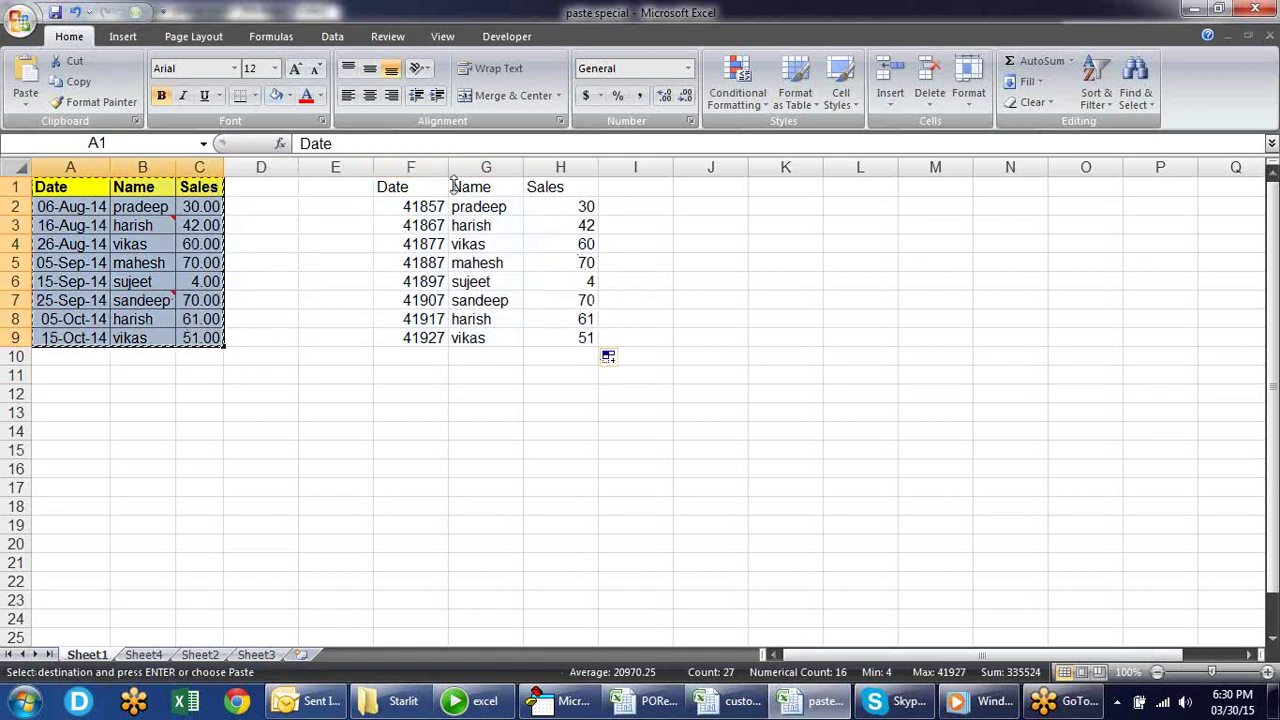
click(408, 192)
key(alt+e)
key(s)
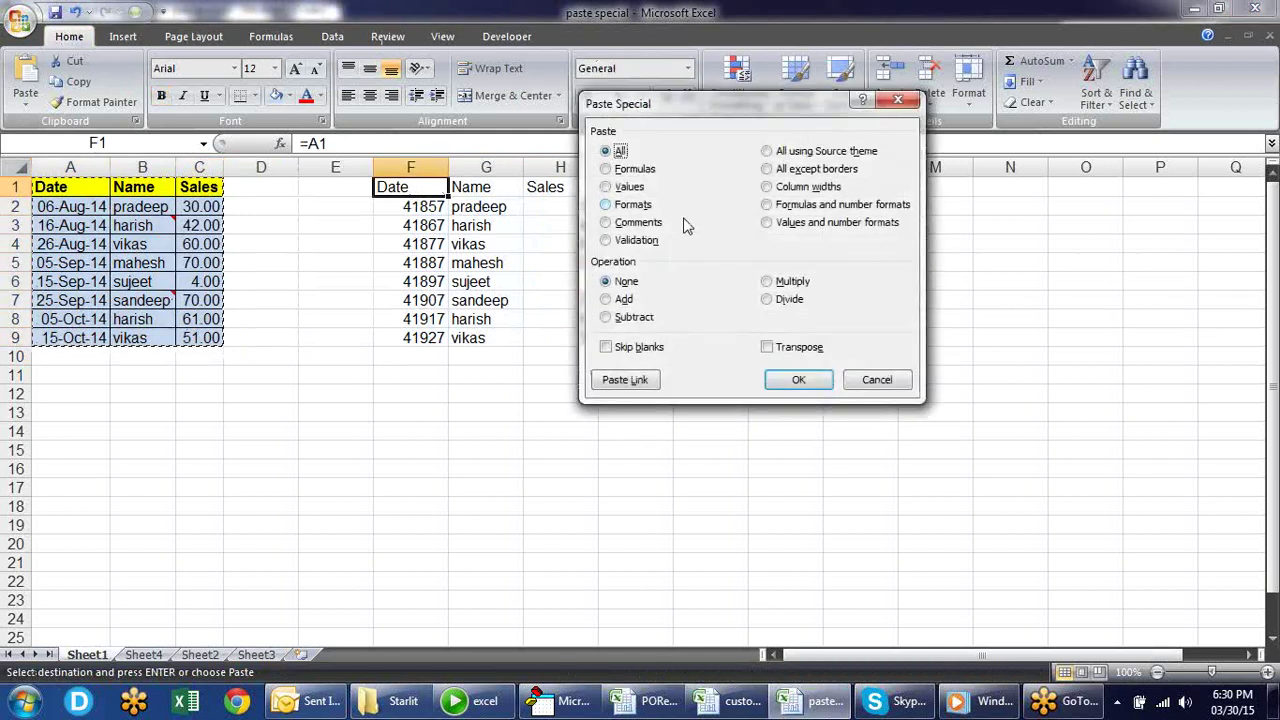
click(625, 205)
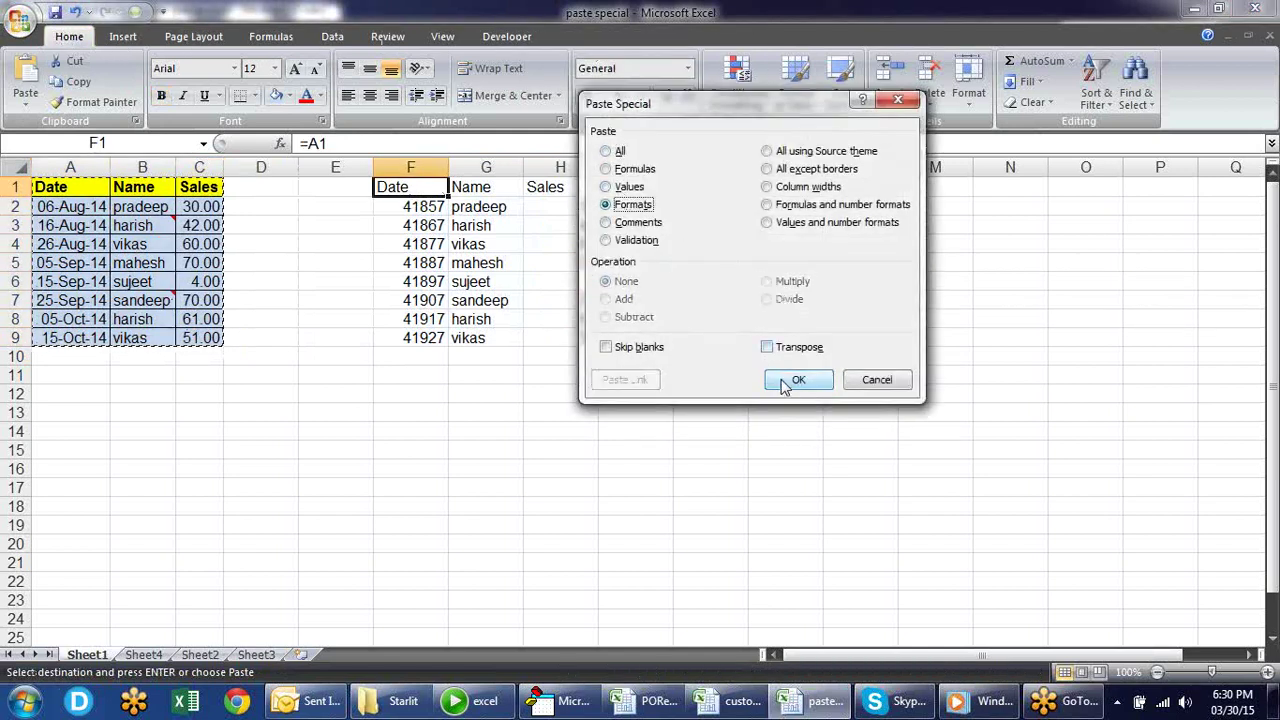
click(785, 379)
Step: Paste the original column widths onto columns F:H
key(alt+e)
key(s)
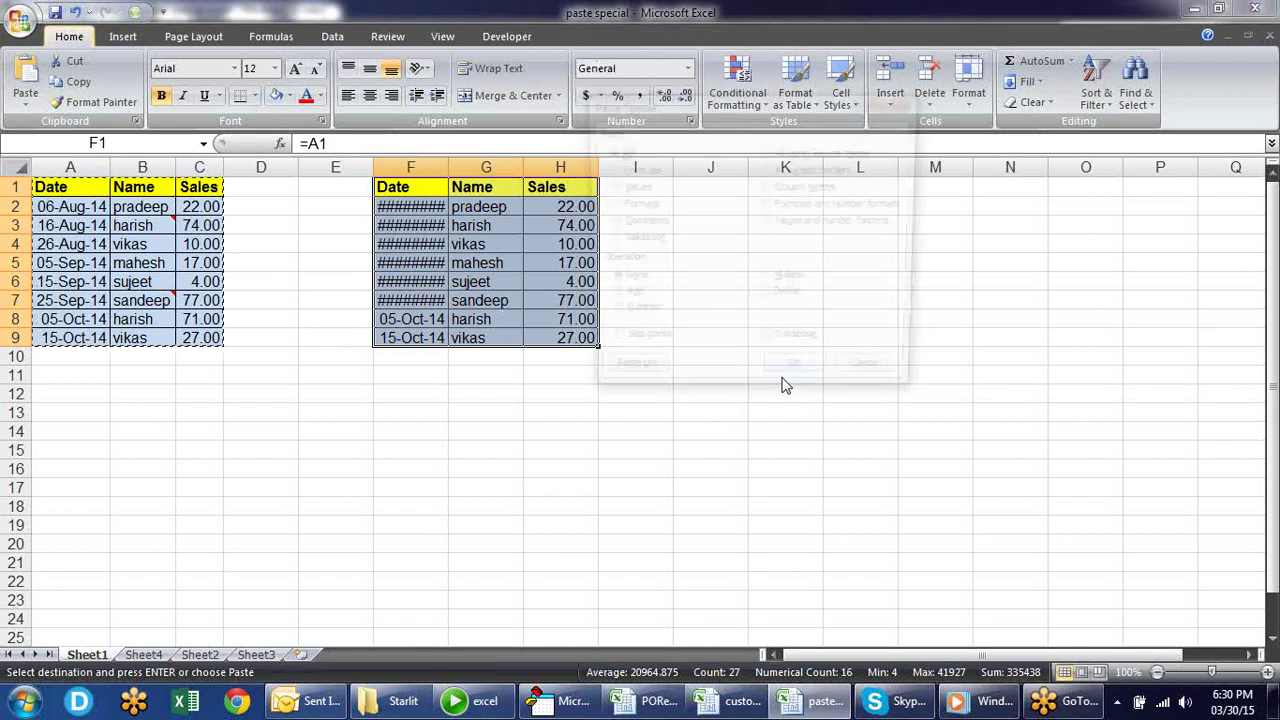
key(w)
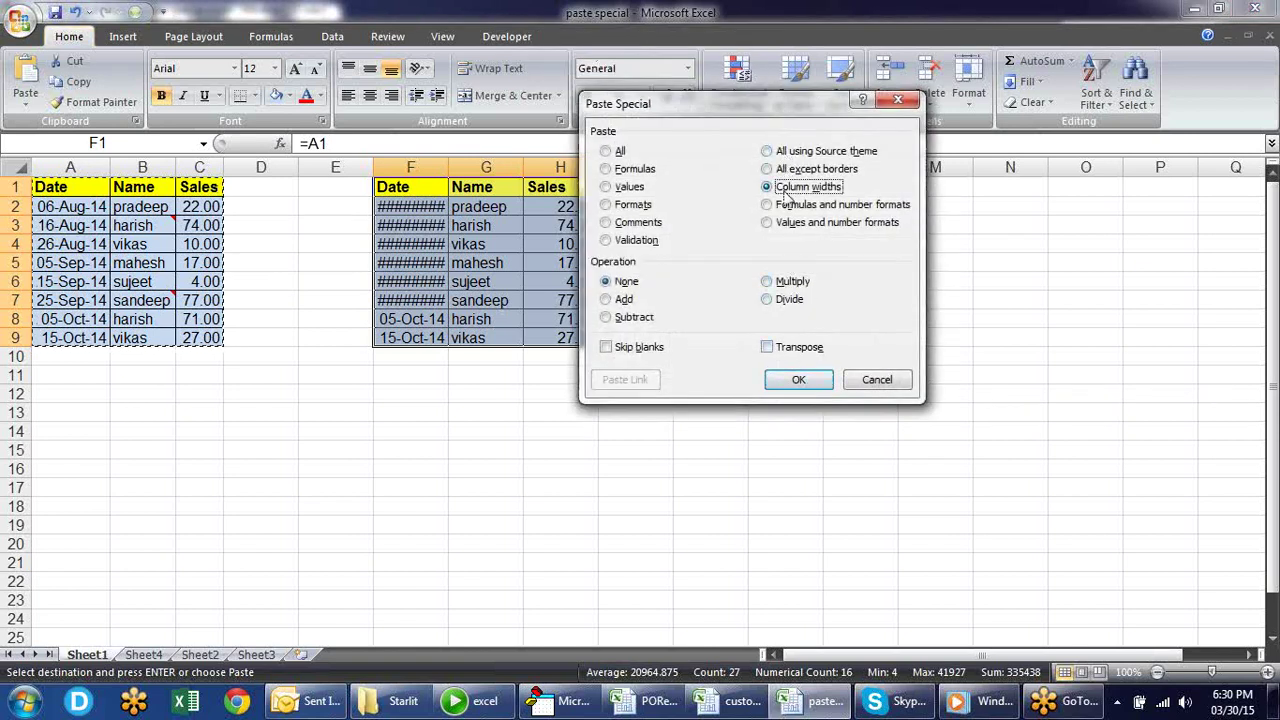
click(795, 381)
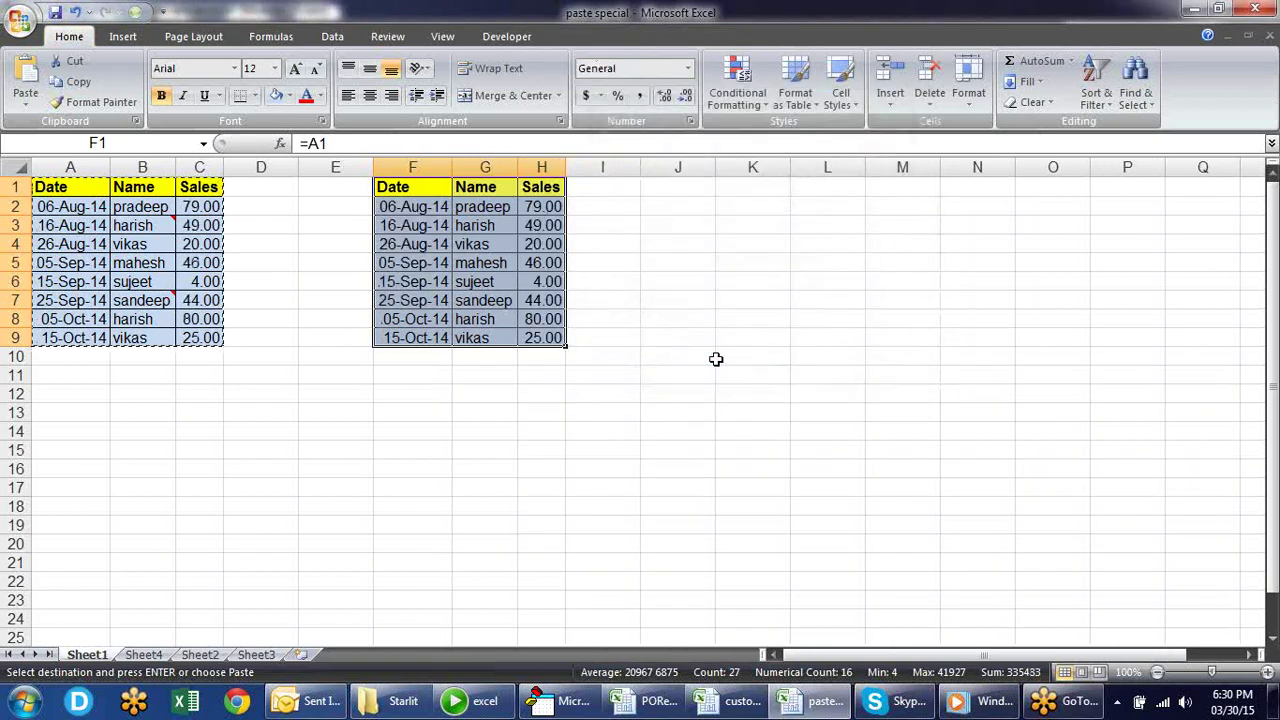
click(685, 357)
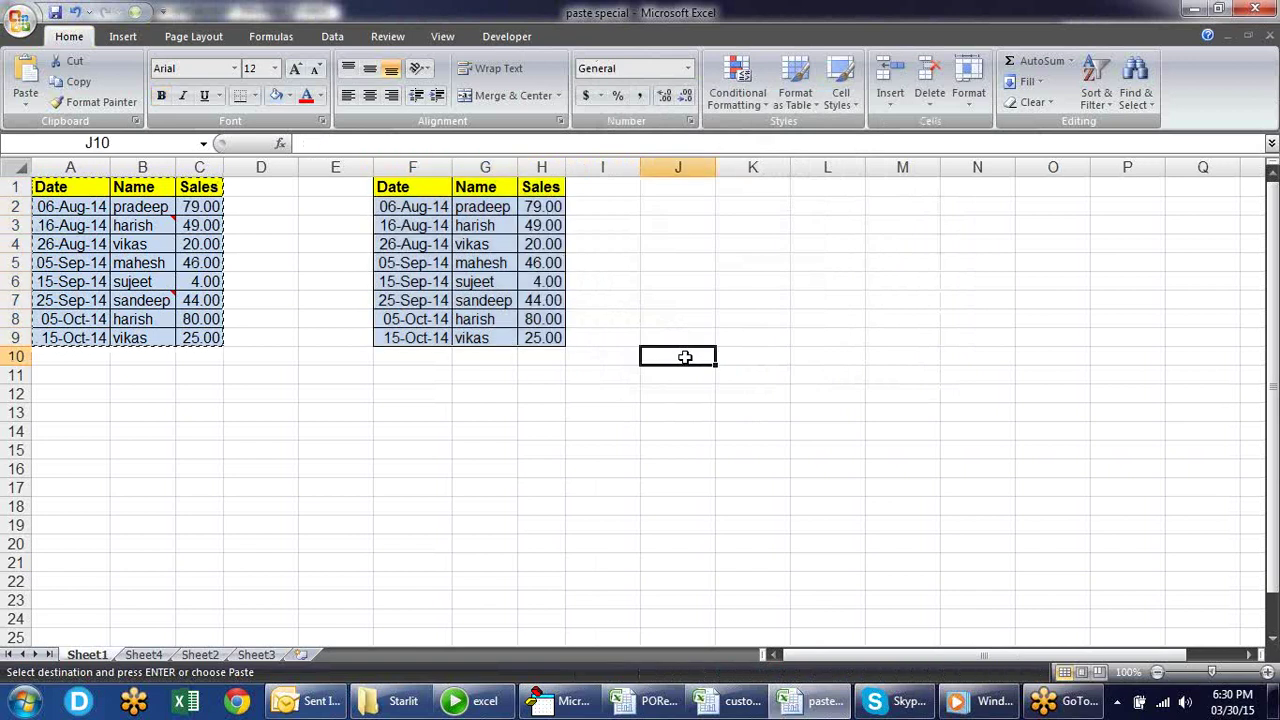
Step: Replace the first name in B2 with the new name
key(Escape)
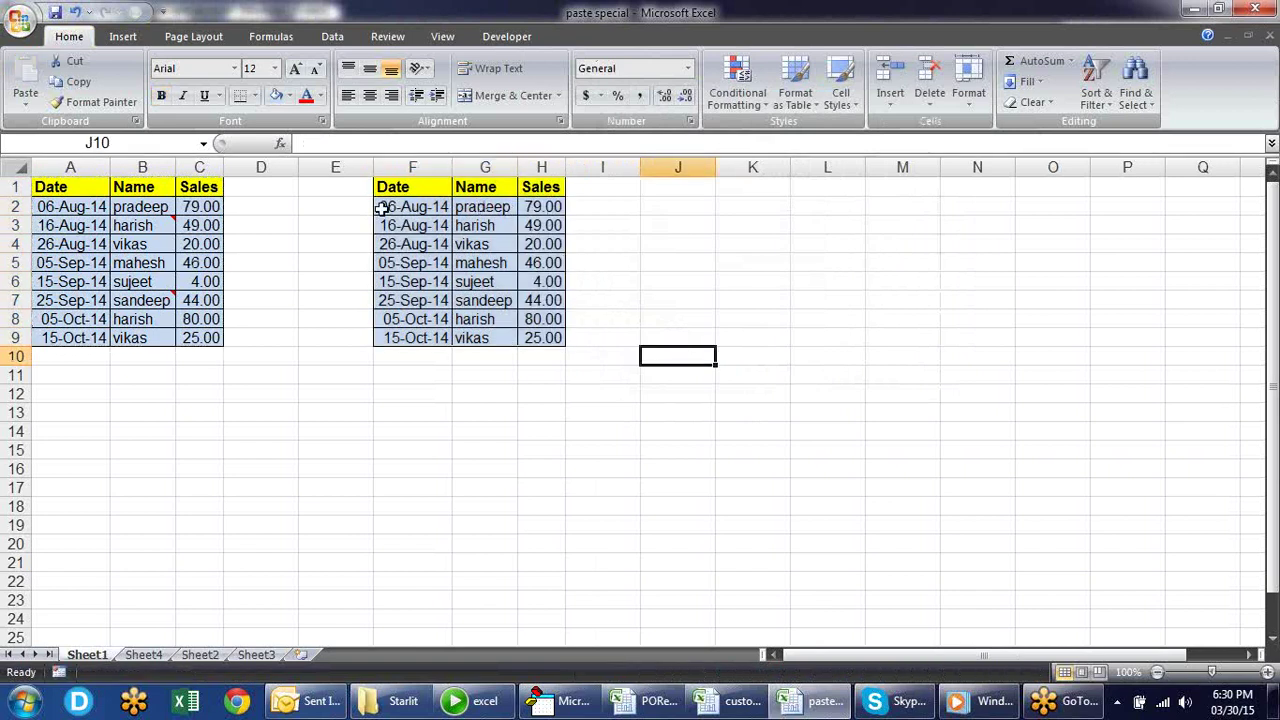
click(157, 210)
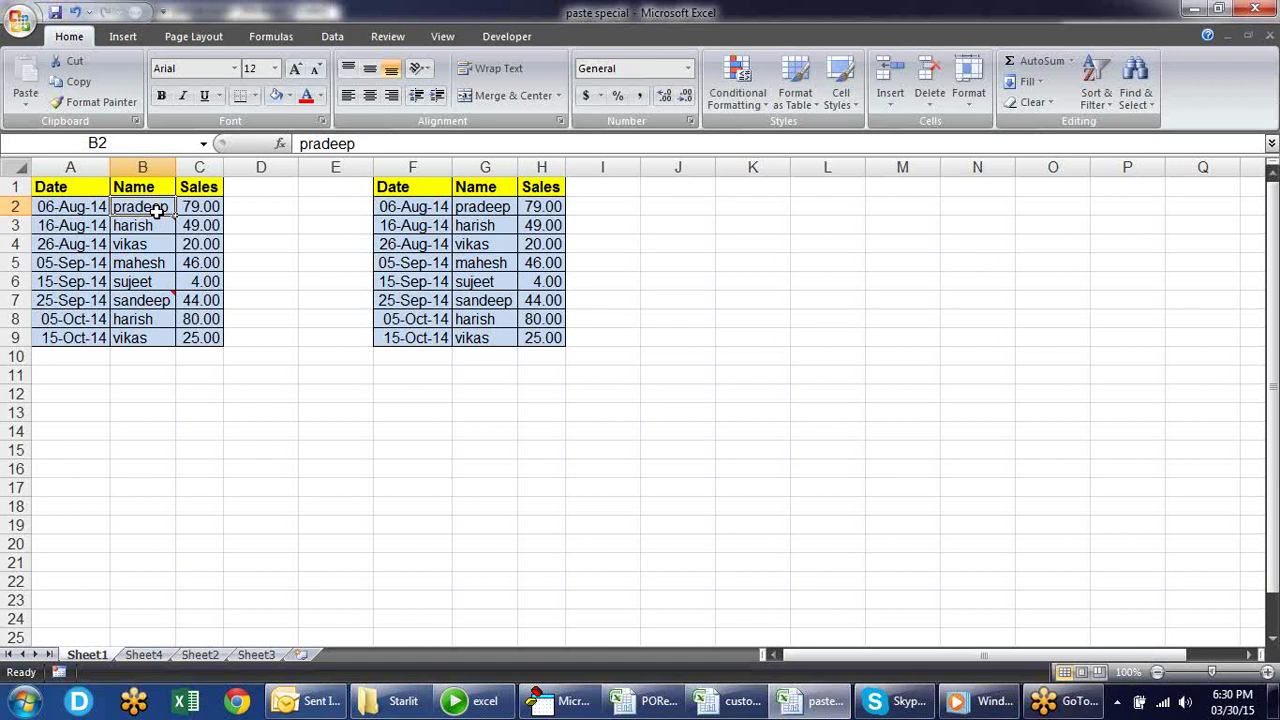
text(sa)
key(Return)
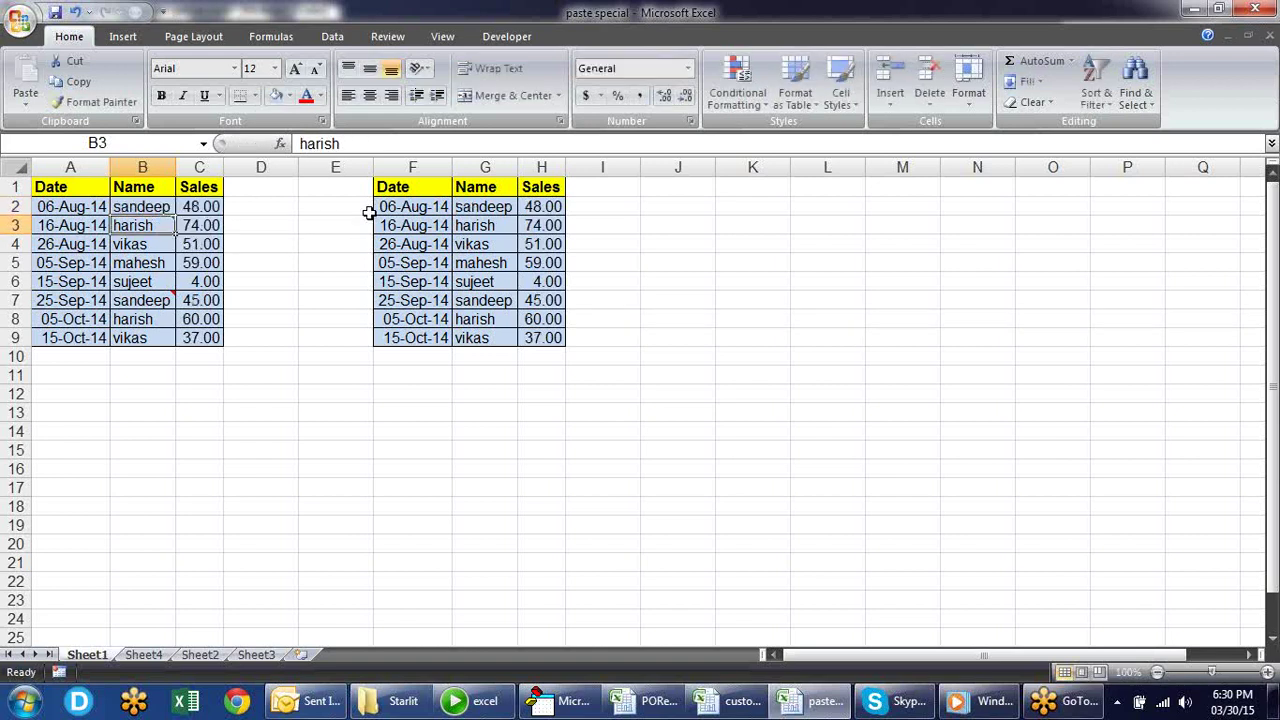
Step: Check the links in G2, F2 and F1 (=B2, =A2, =A1)
click(482, 208)
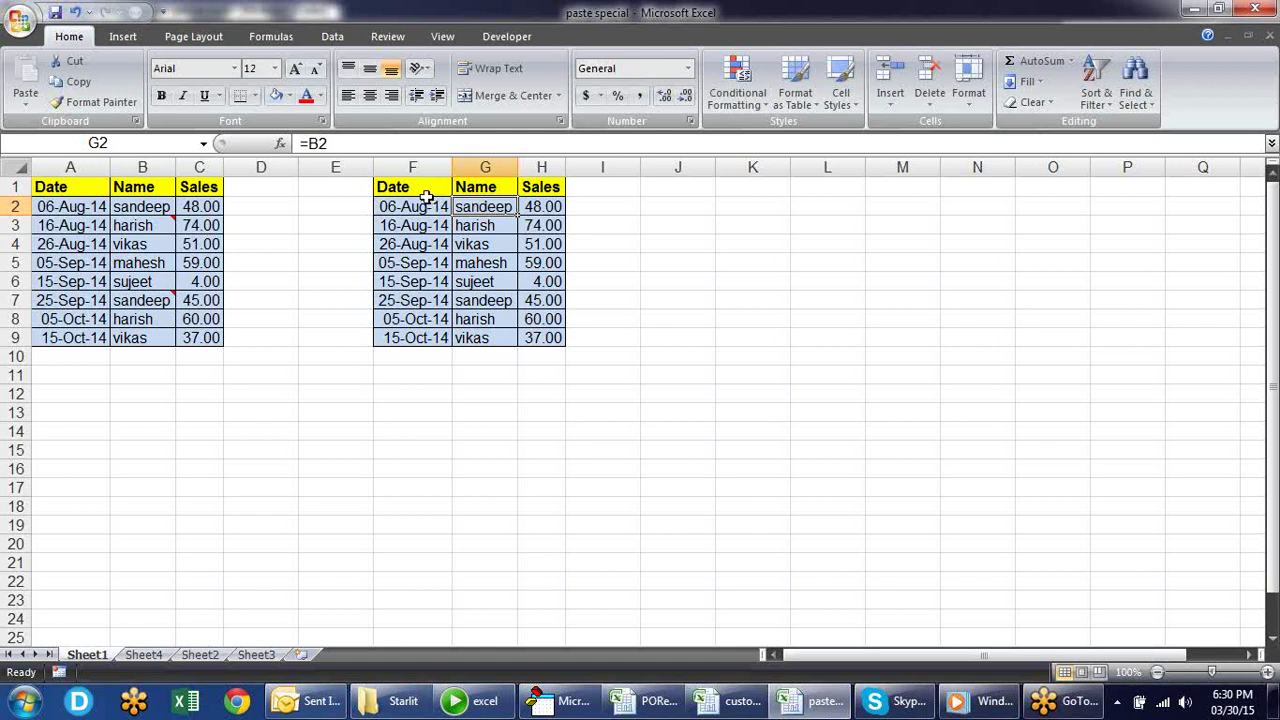
click(427, 205)
click(421, 187)
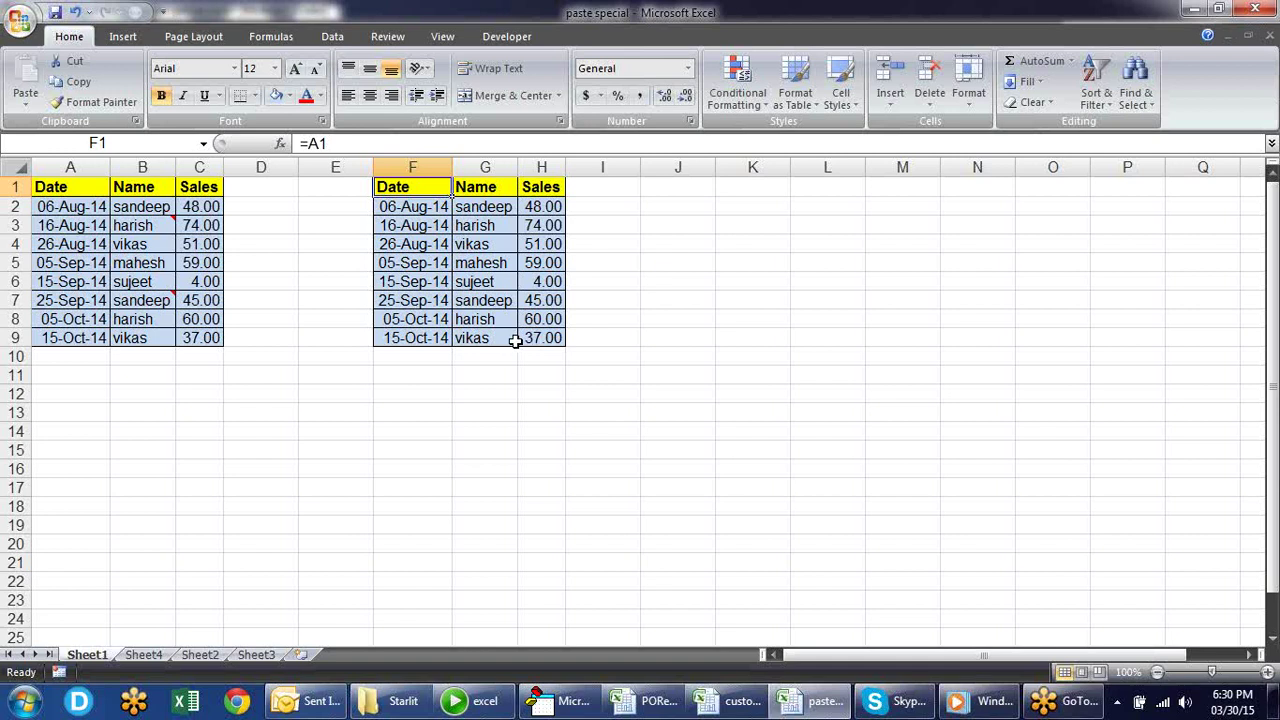
Step: Extend the linked formulas below row 9 and inspect the formula in F10
mouse_move(432, 335)
mouse_down()
mouse_move(548, 333)
mouse_move(574, 417)
mouse_up()
click(440, 372)
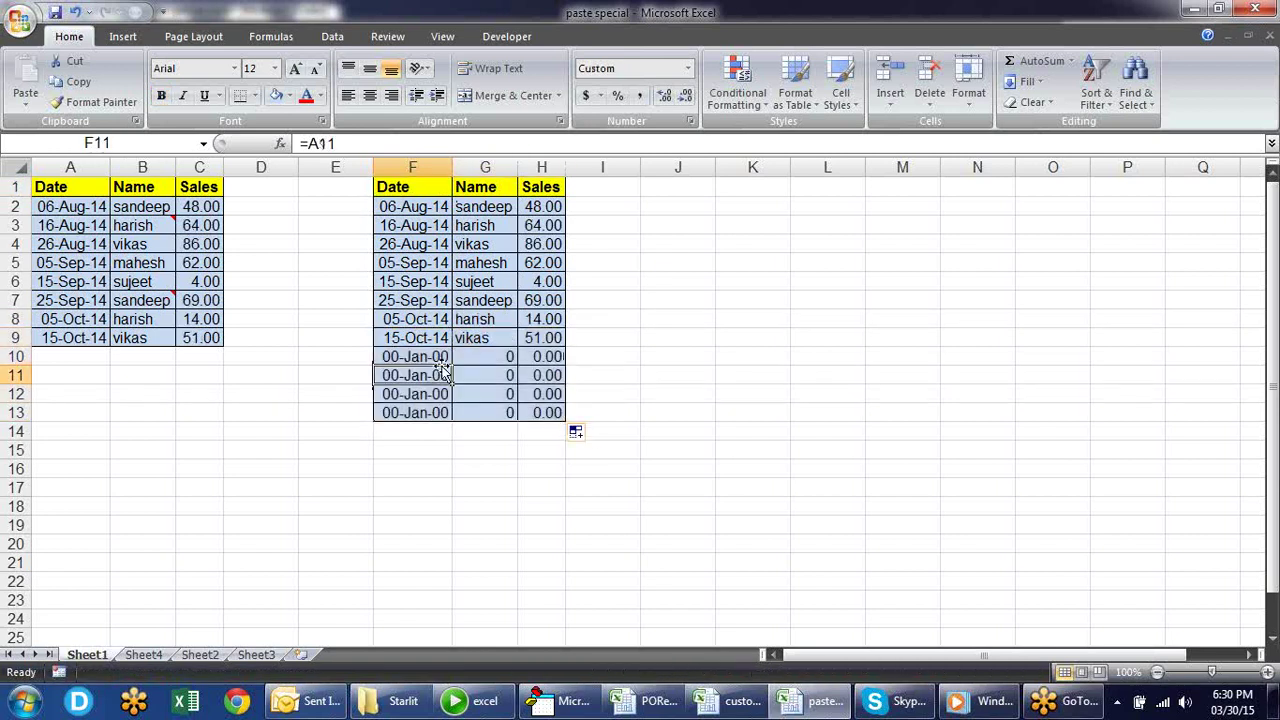
double_click(439, 357)
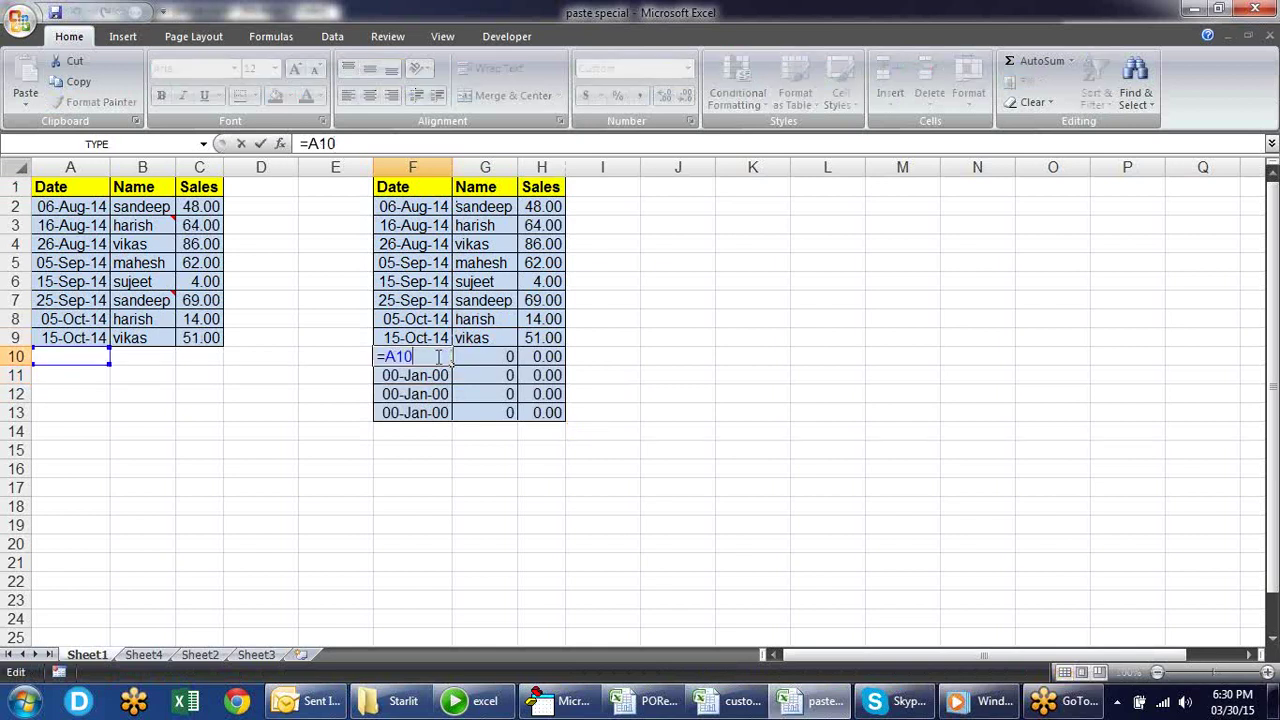
key(Escape)
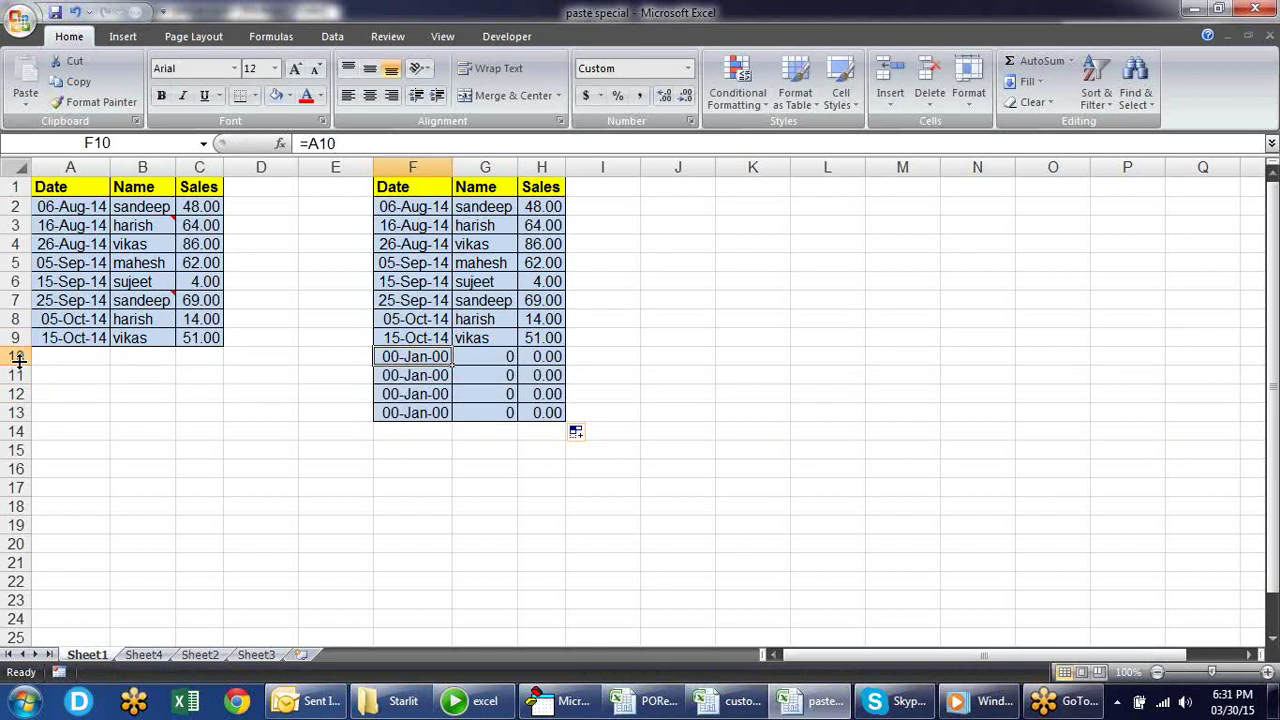
Step: Delete rows 10–14 holding the empty 00-Jan-00 entries
drag(15, 356, 20, 430)
key(alt+e)
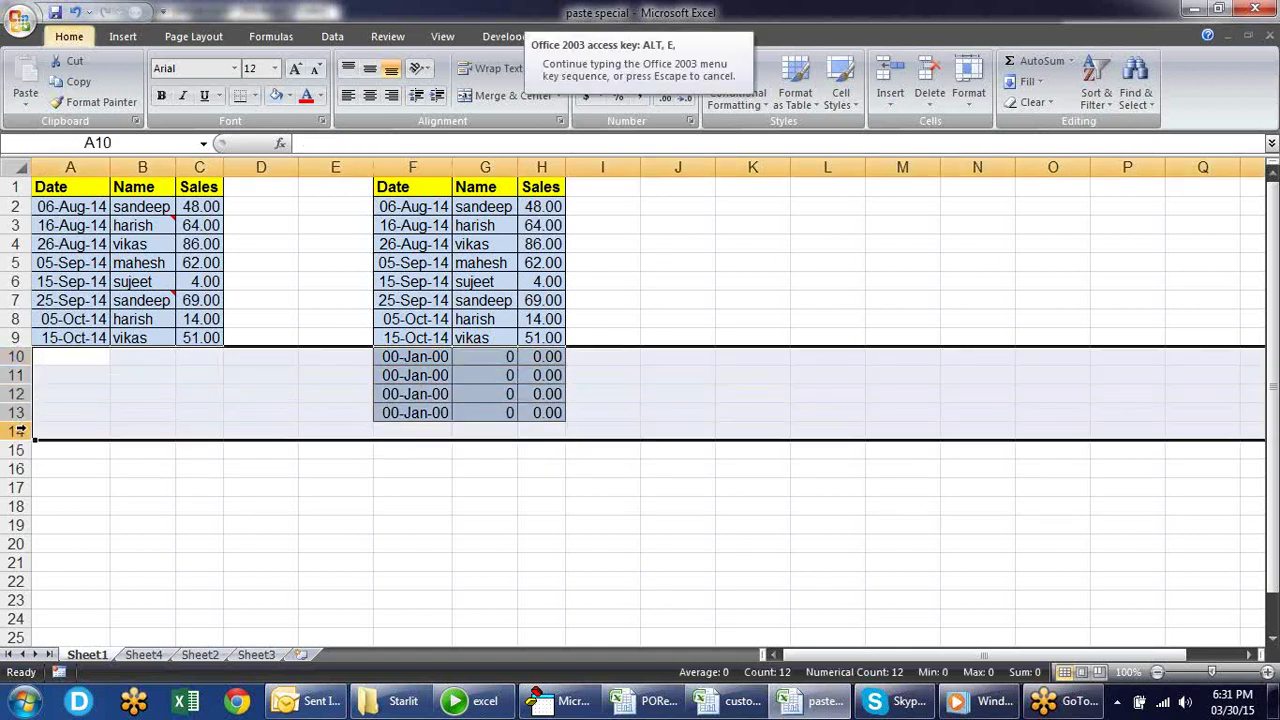
key(d)
click(438, 489)
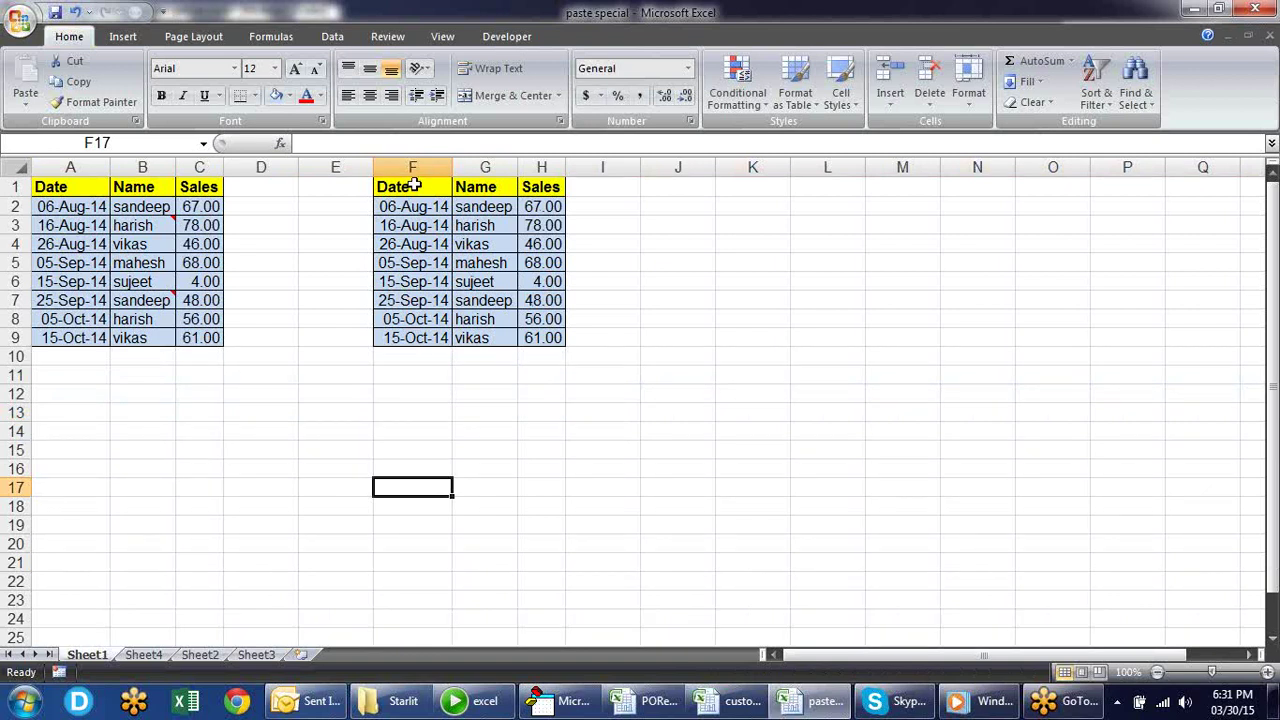
Step: Clear everything in columns F through H
drag(412, 166, 525, 164)
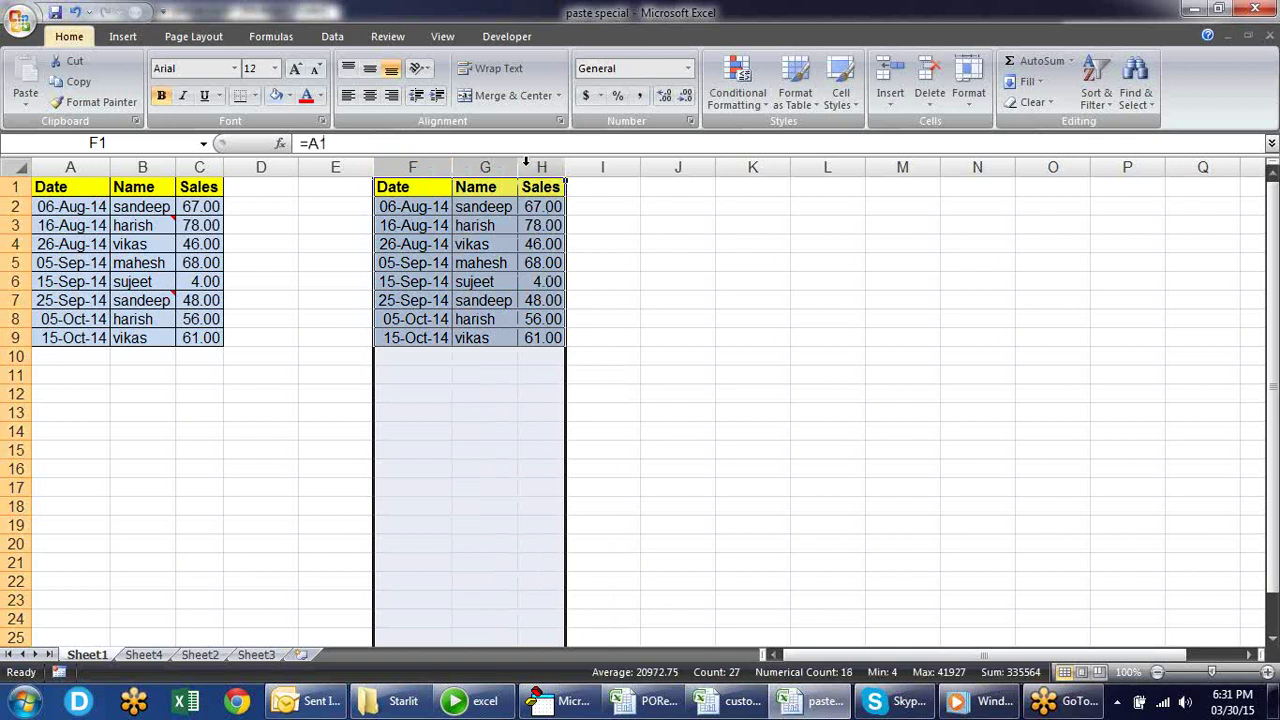
key(Delete)
click(422, 181)
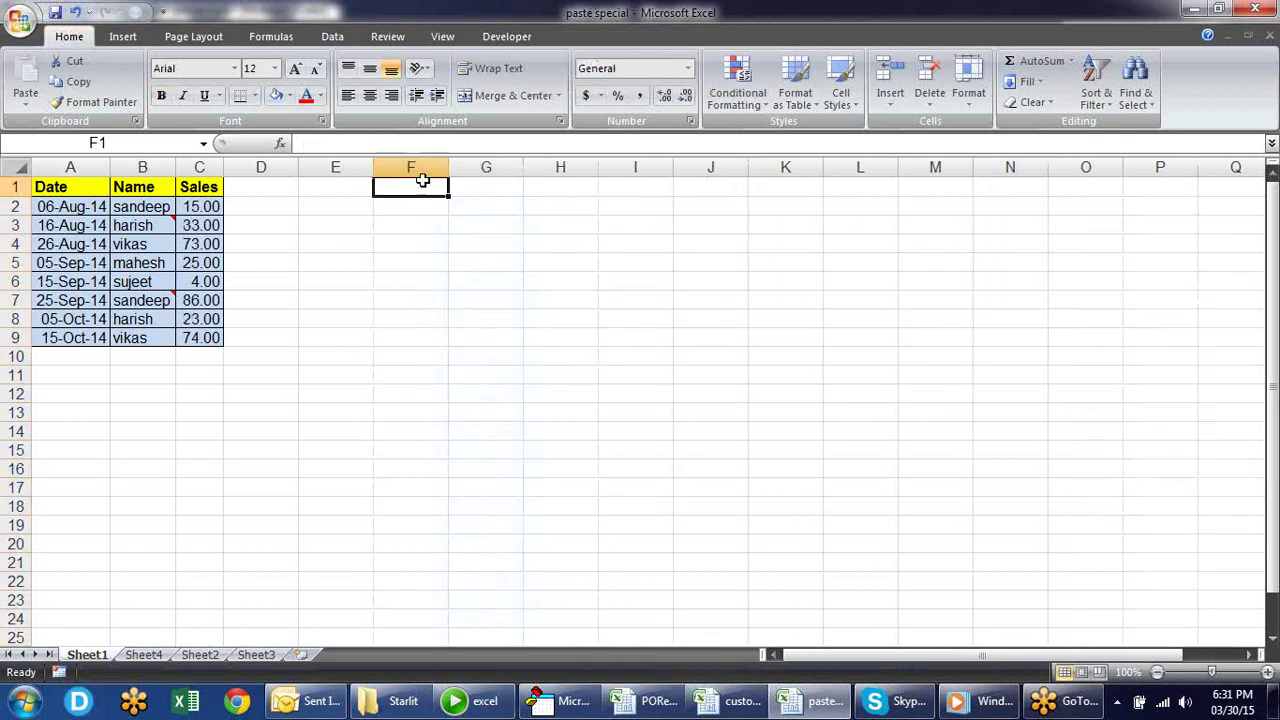
Step: Paste Link the sales table A1:C9 at F1
mouse_move(50, 187)
mouse_down()
mouse_move(209, 356)
mouse_move(210, 338)
mouse_up()
key(ctrl+c)
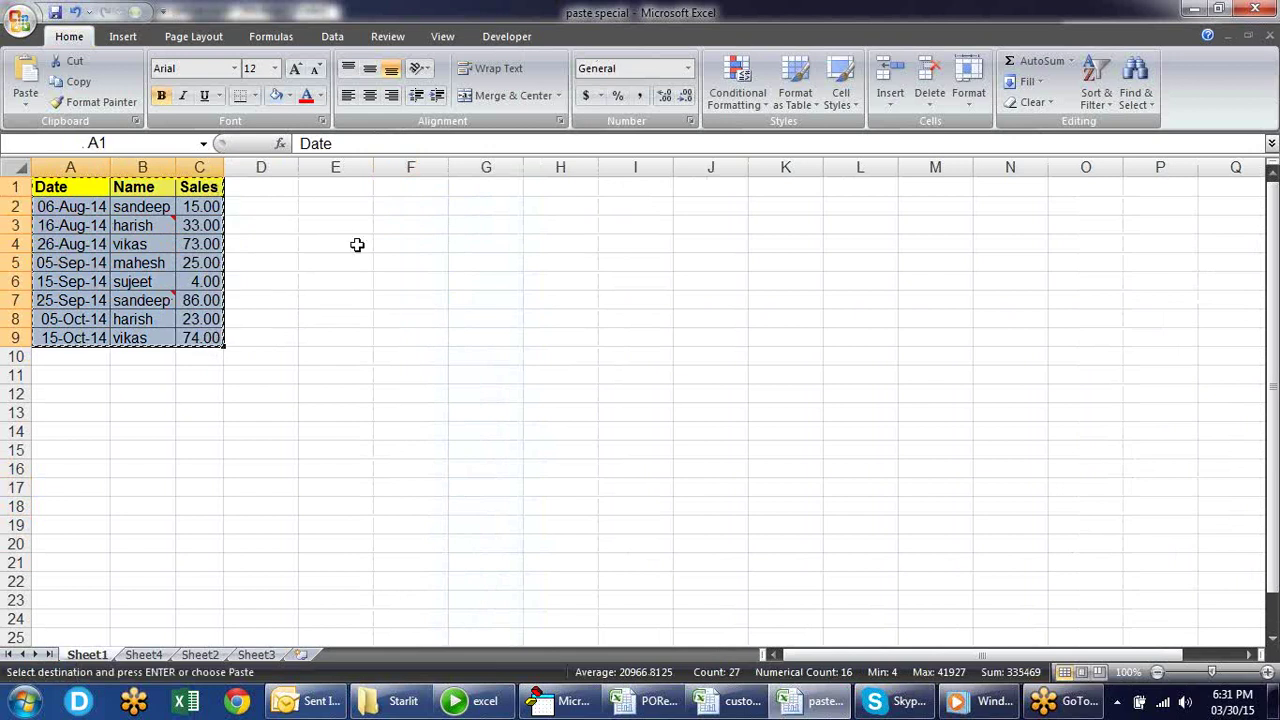
click(421, 192)
key(ctrl+alt+v)
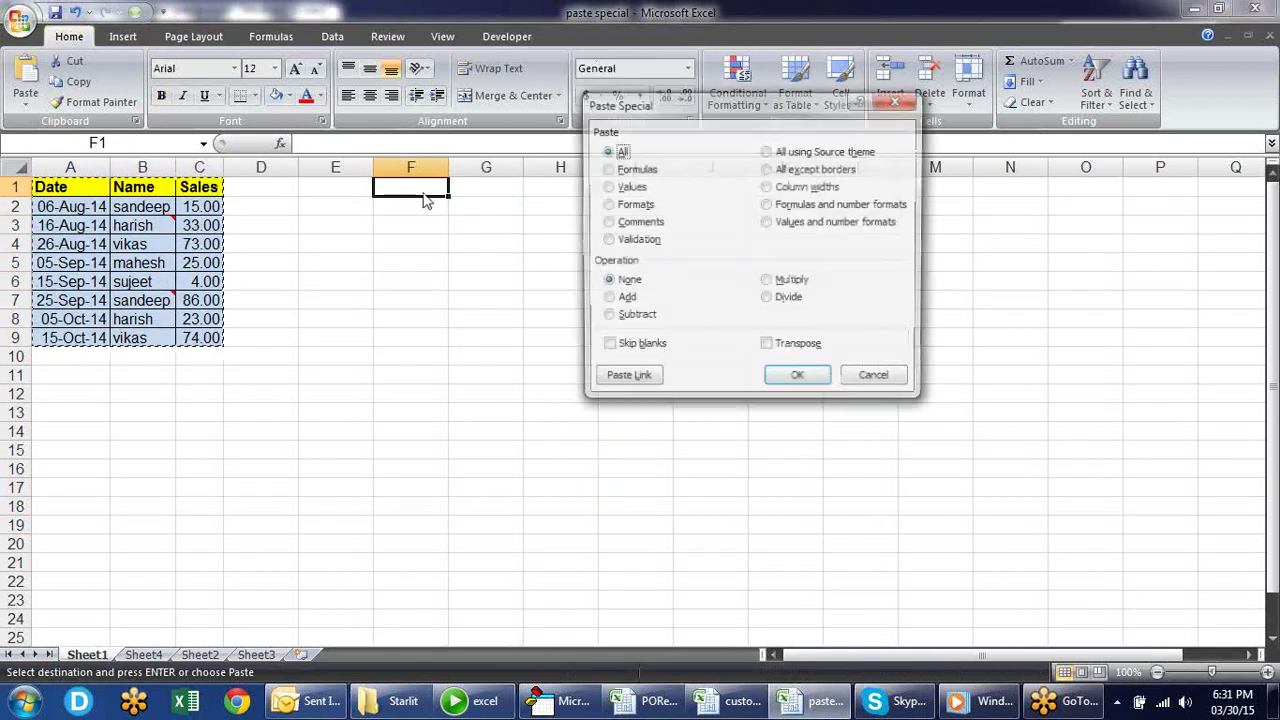
click(617, 388)
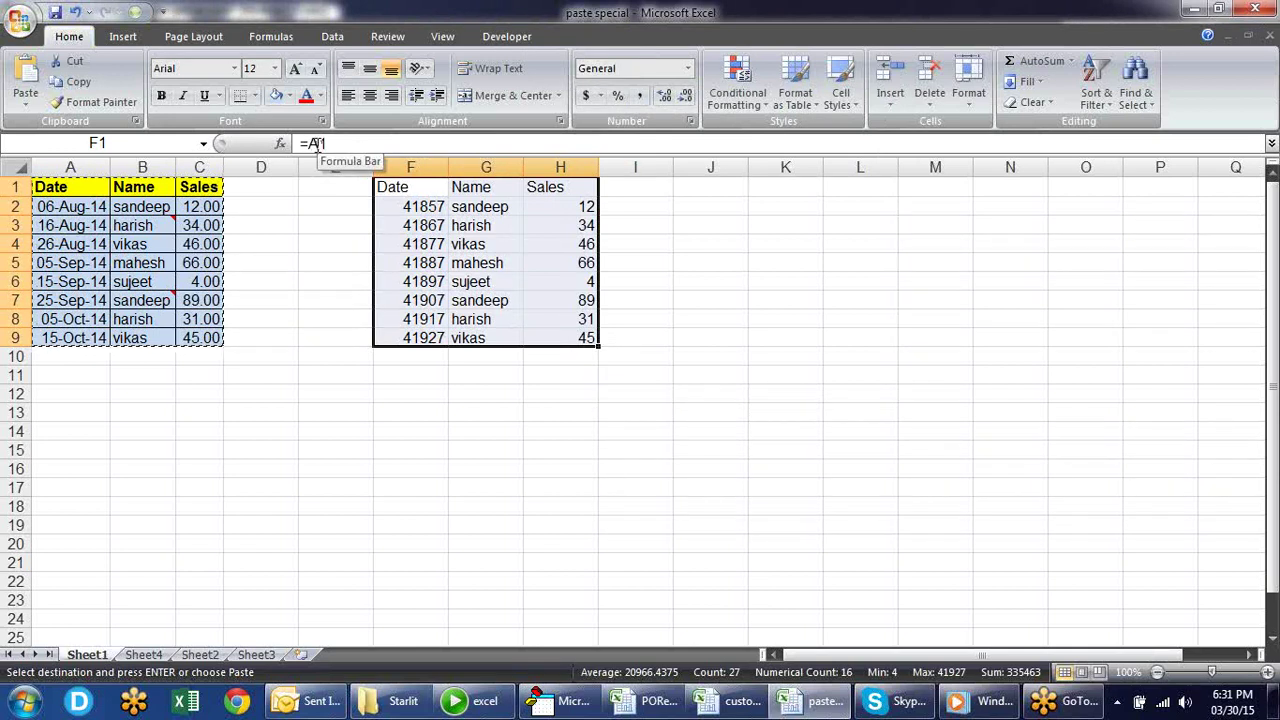
Step: Paste only the original formatting onto the linked copy at F1
key(ctrl+alt+v)
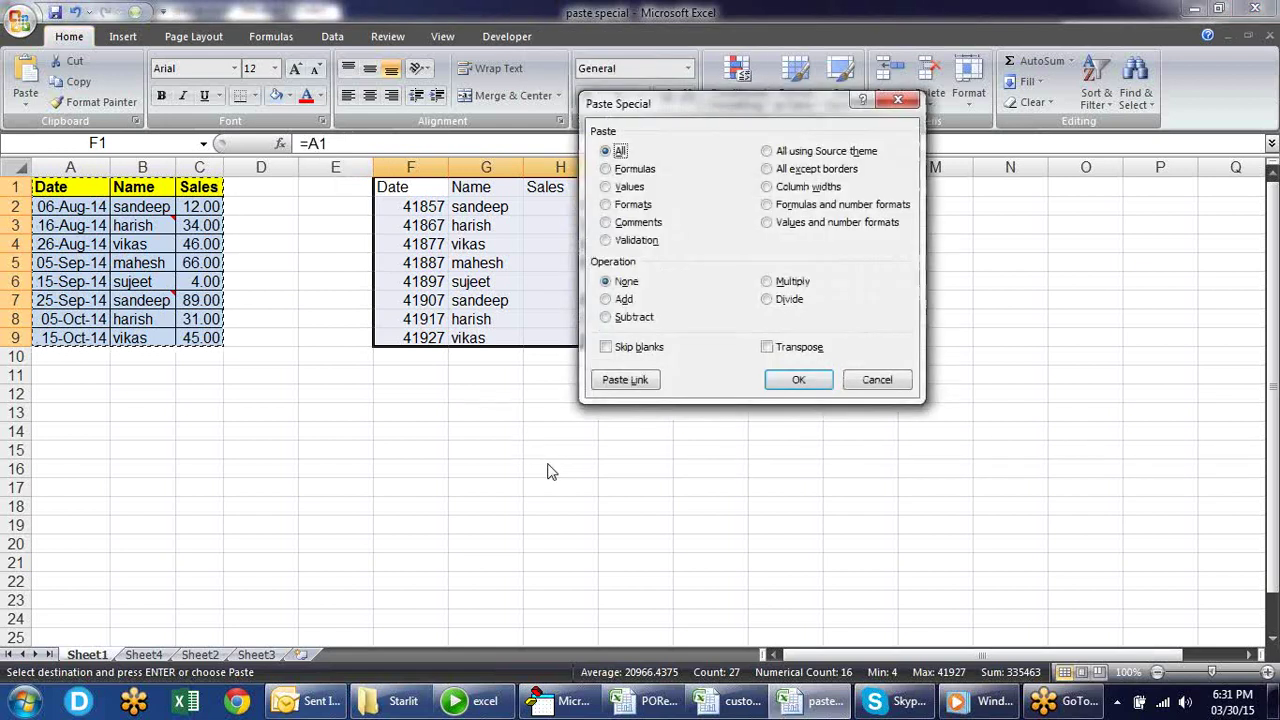
key(t)
key(Return)
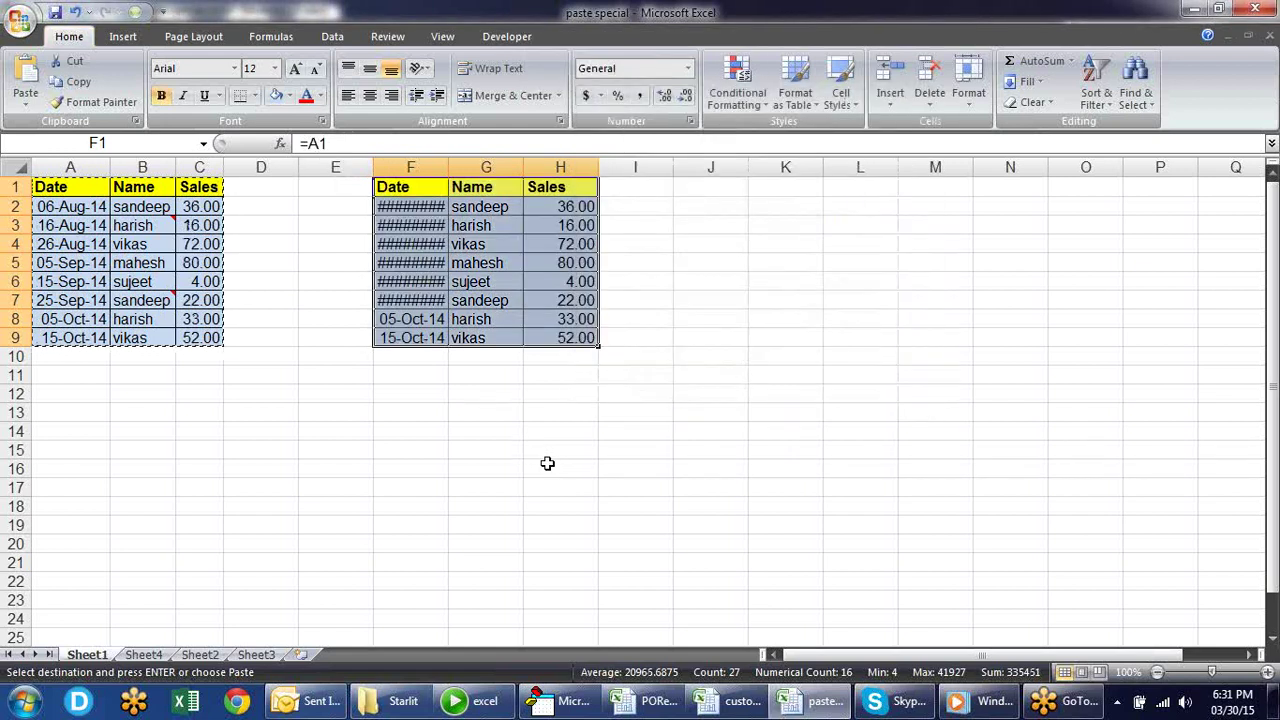
Step: Dismiss the thesaurus install prompt and cancel stray entries in F1
key(alt+r)
key(shift+F7)
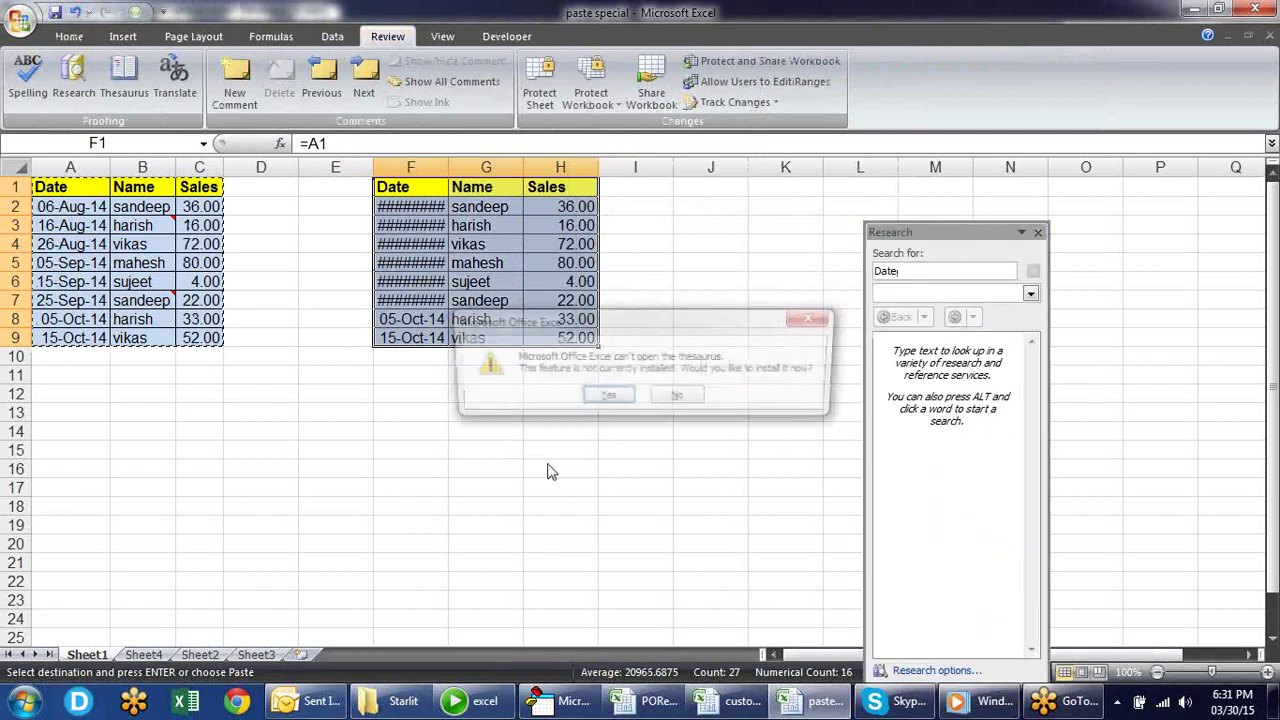
key(Escape)
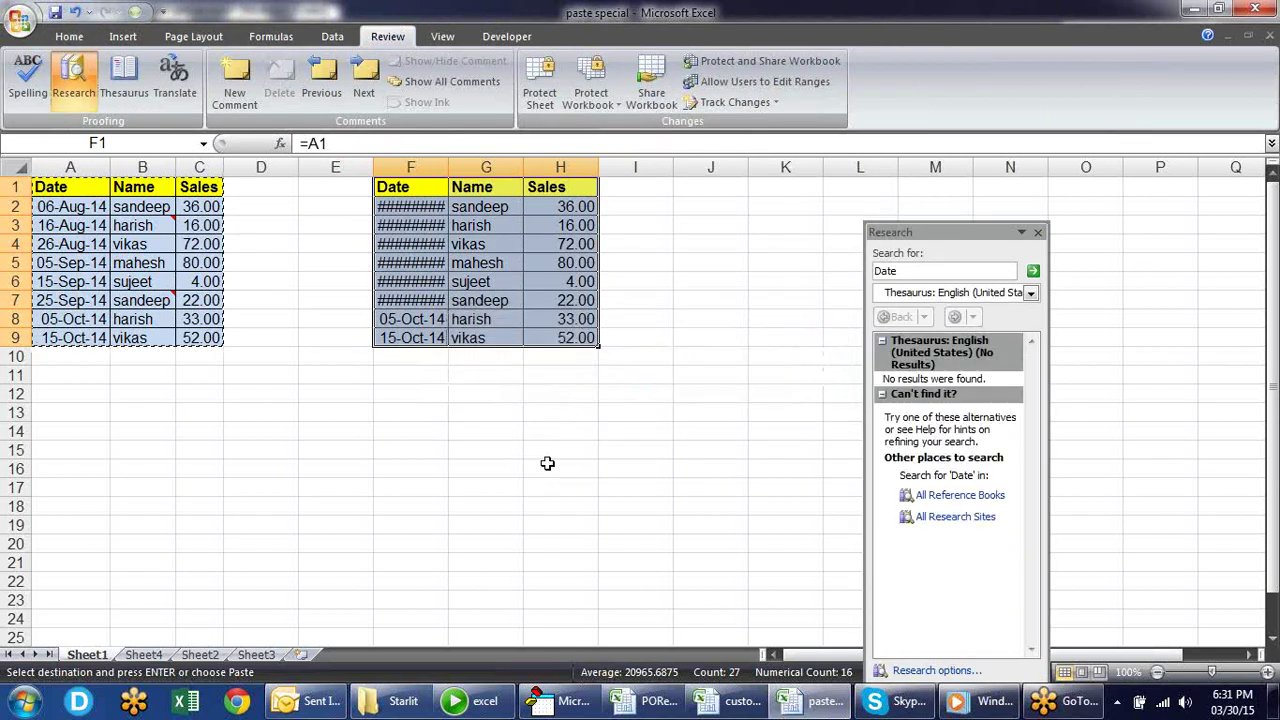
text(ES)
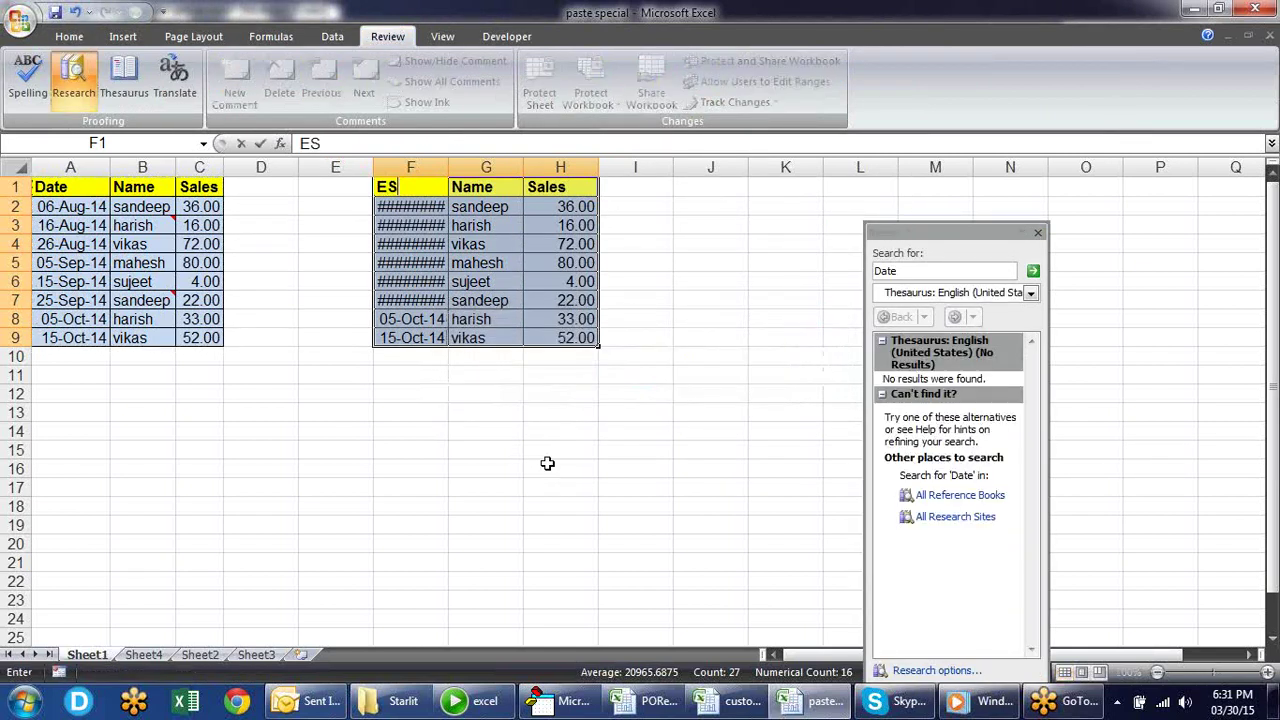
key(Escape)
text(W)
key(Escape)
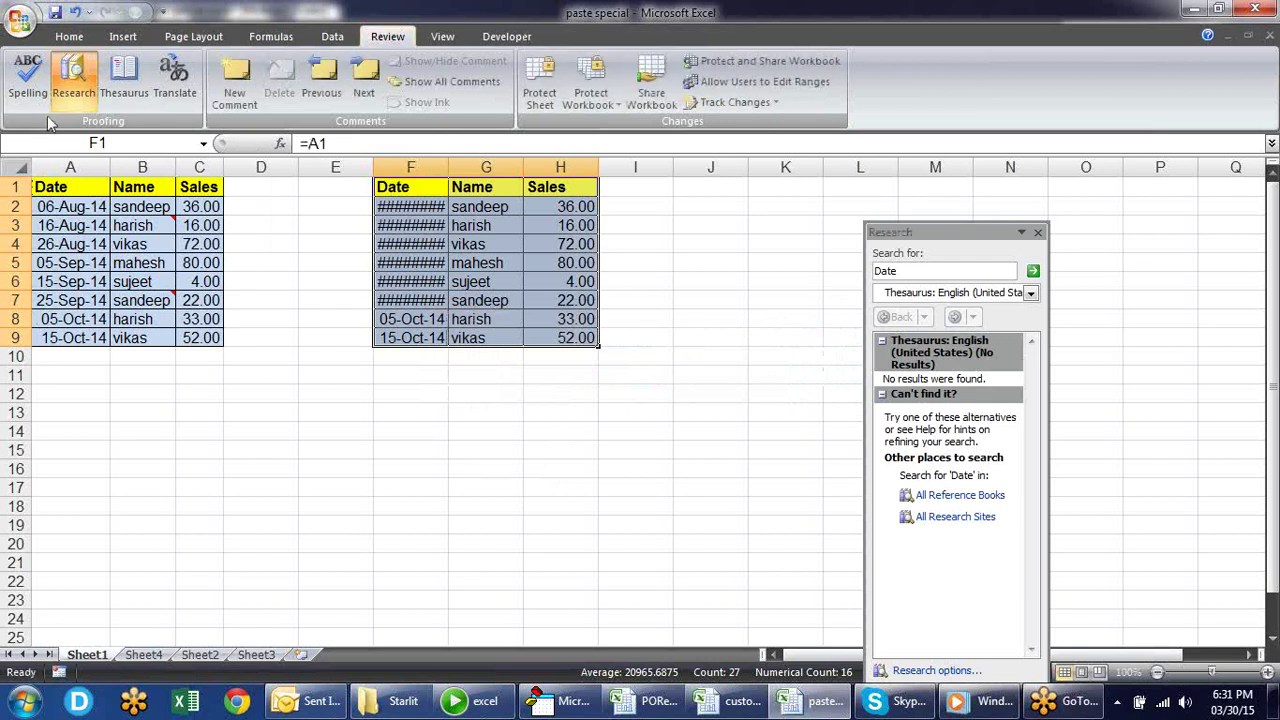
Step: Copy A1:C9 and paste its column widths onto columns F–H
drag(50, 188, 200, 342)
key(ctrl+c)
click(418, 201)
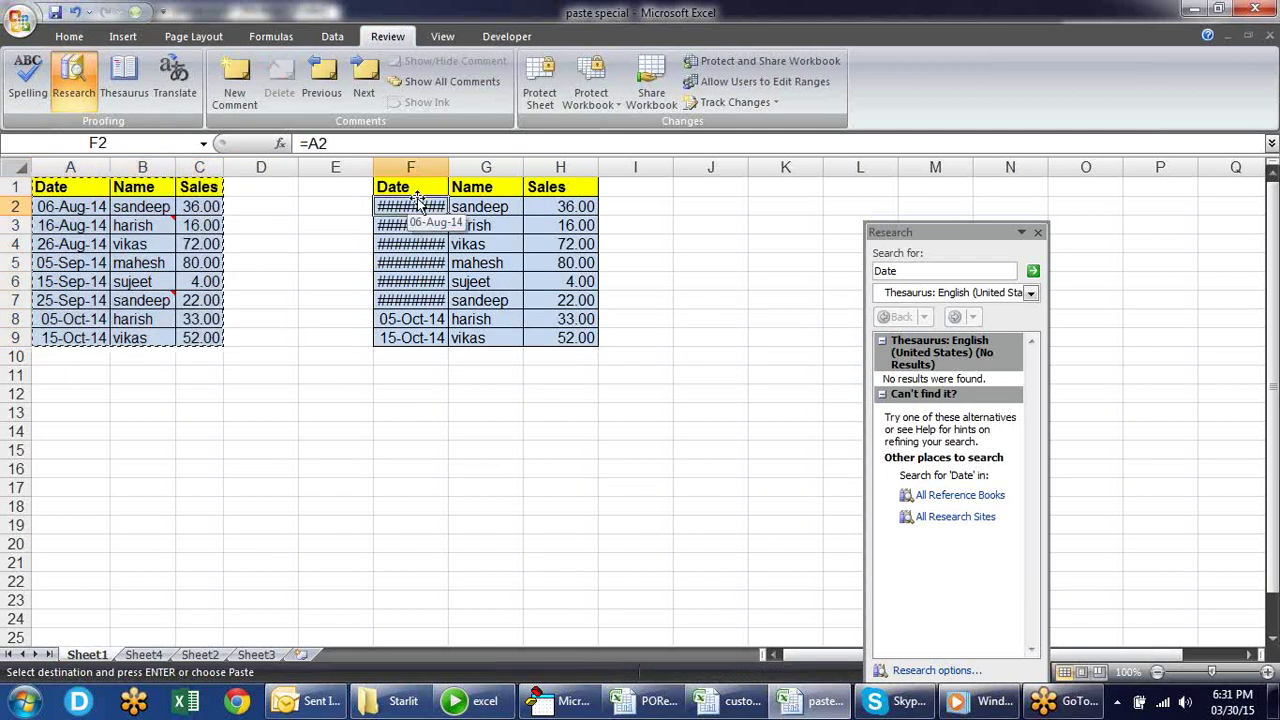
click(415, 187)
key(alt+e)
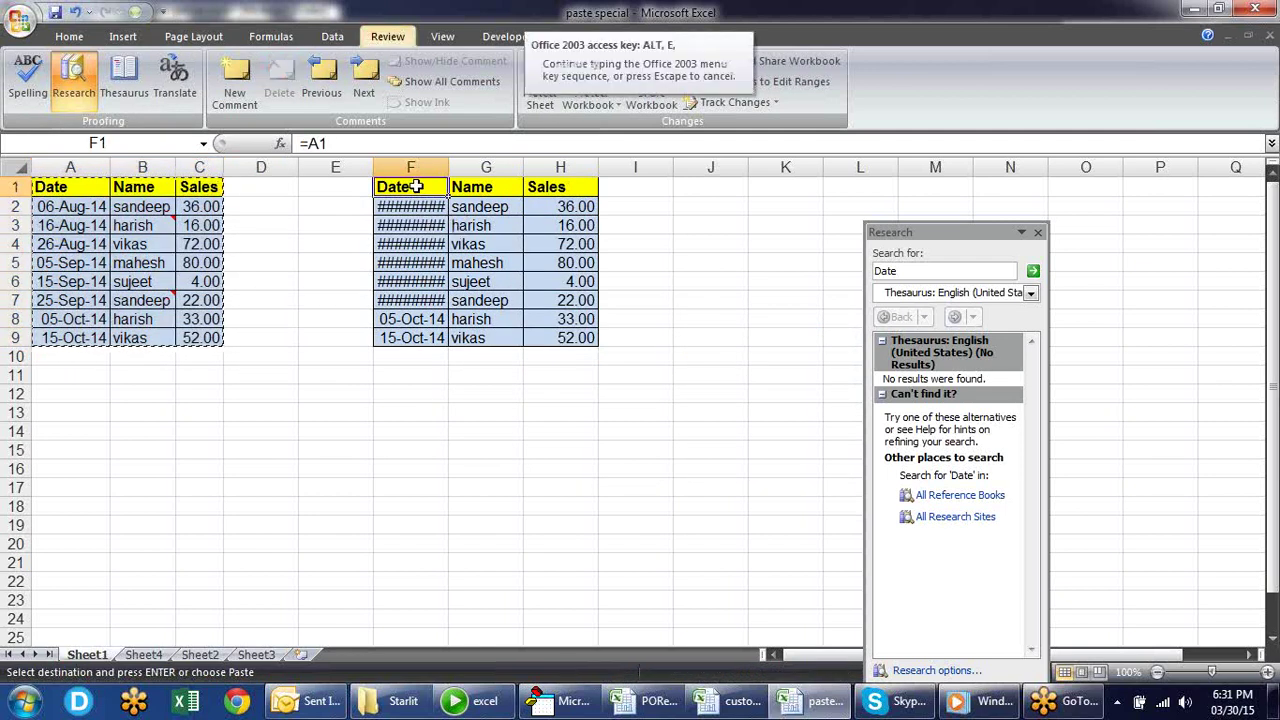
key(s)
key(w)
key(Return)
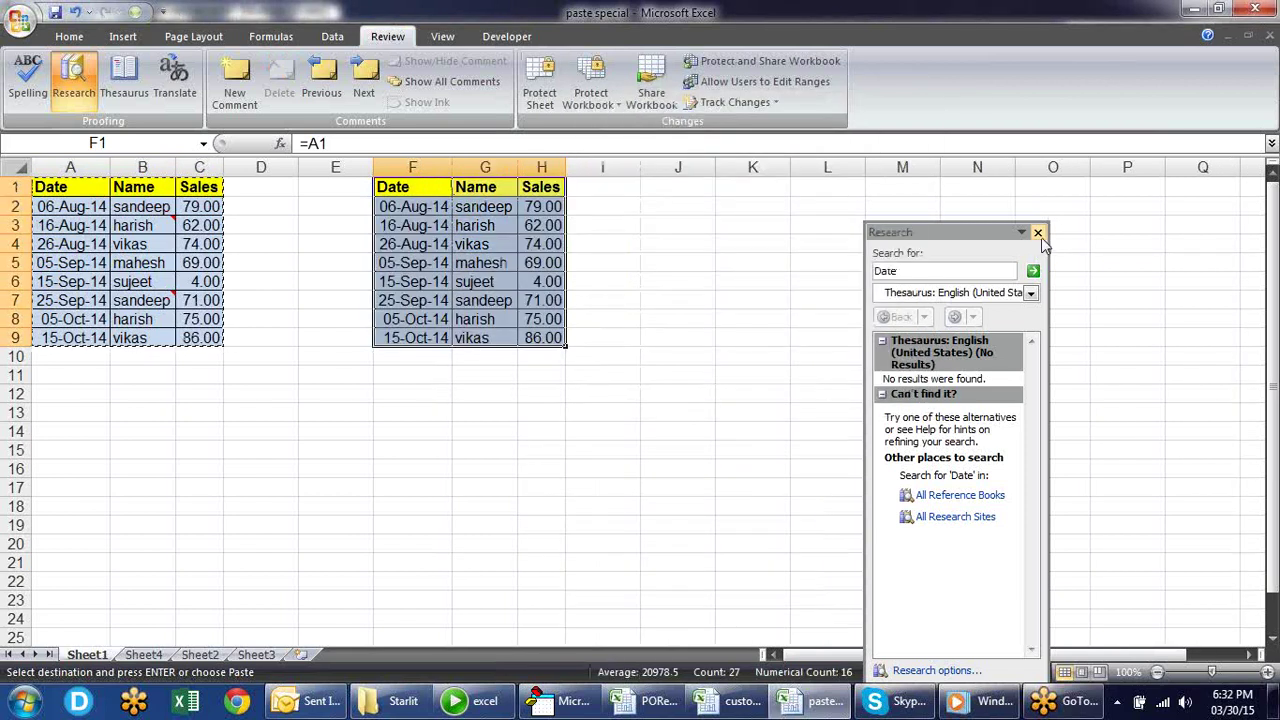
Step: Close the Research pane and check the link formulas in F6, G8, G3 and F3
click(1038, 233)
click(407, 279)
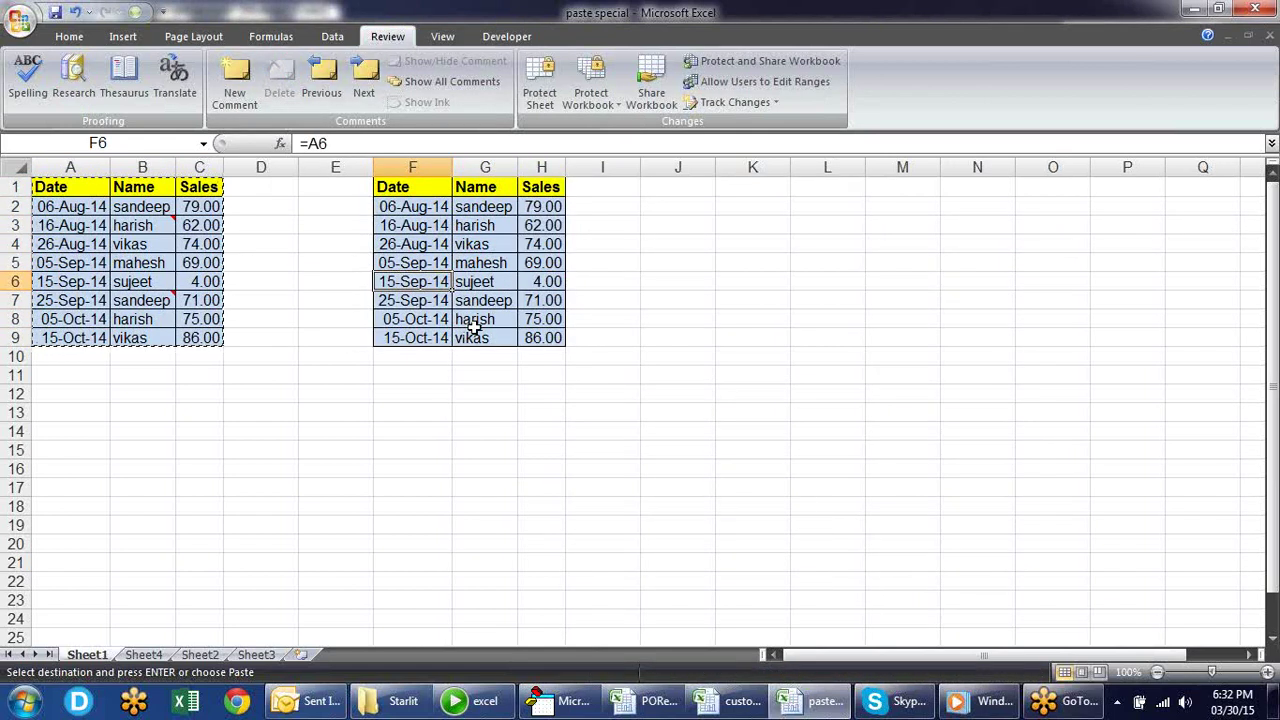
click(472, 322)
click(488, 228)
click(390, 226)
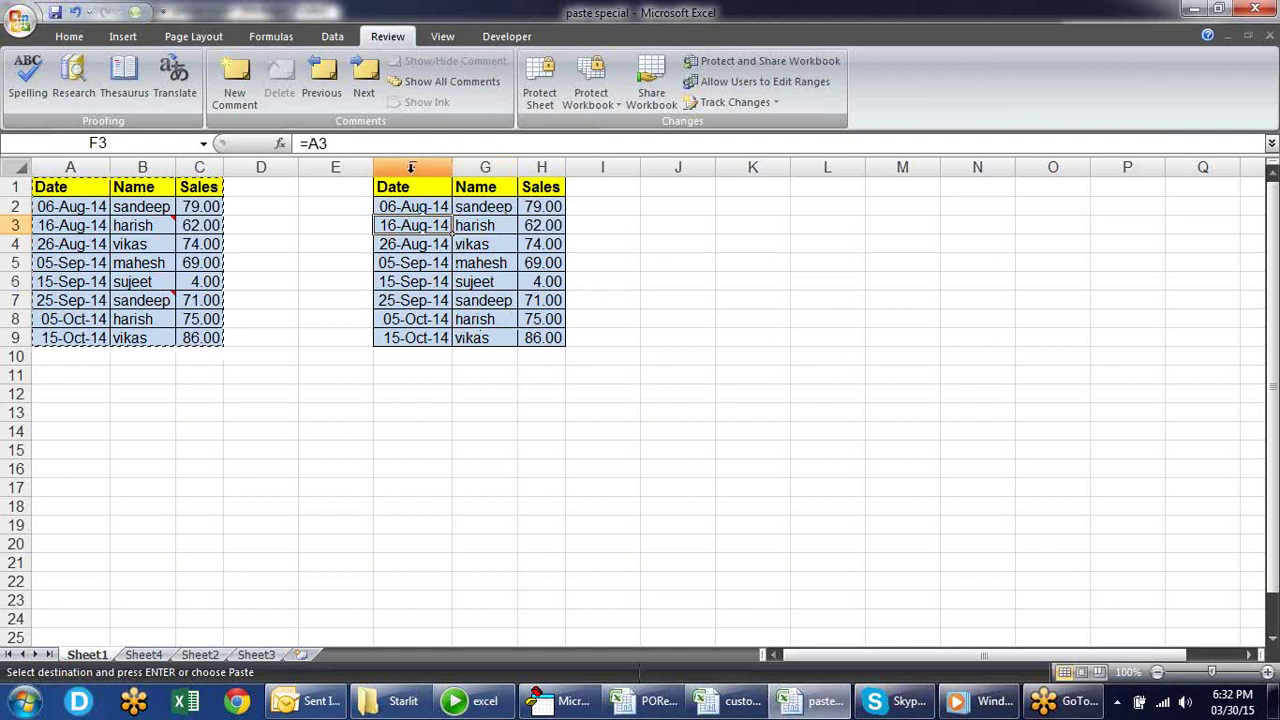
Step: Delete columns F through H and check that F4 and G5 are empty
drag(411, 168, 563, 171)
key(alt+e)
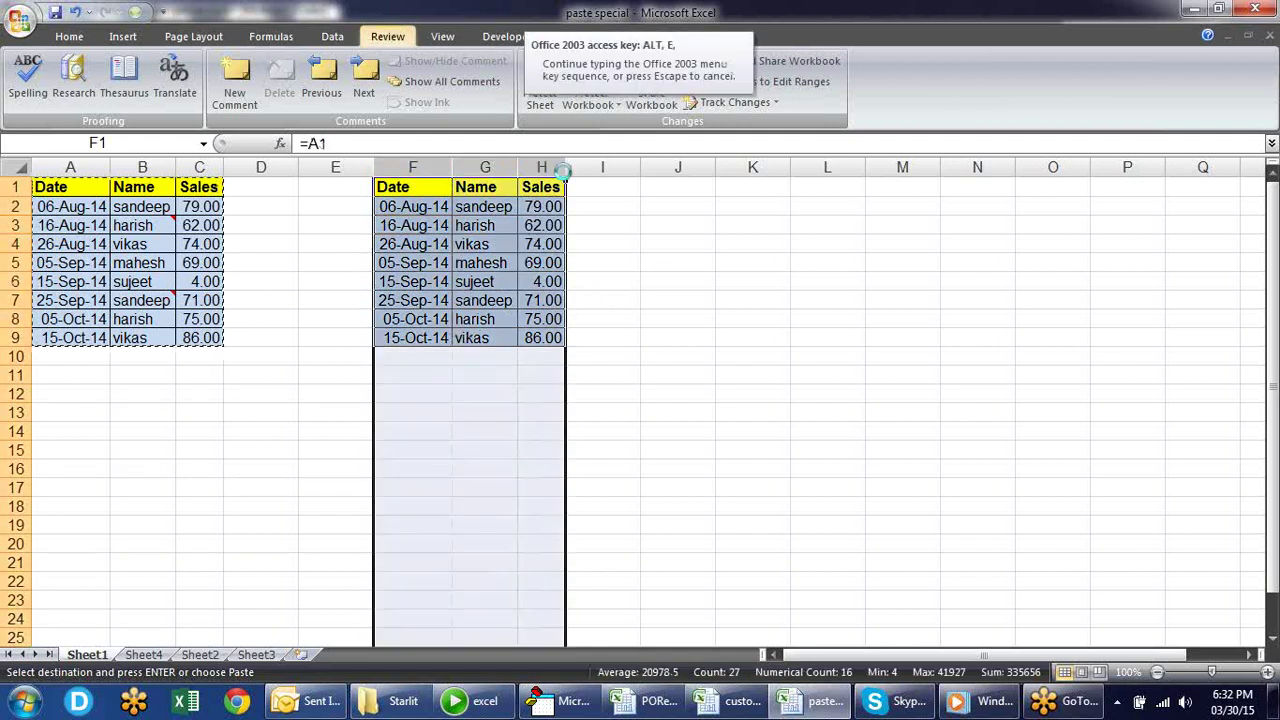
key(d)
click(443, 242)
double_click(443, 242)
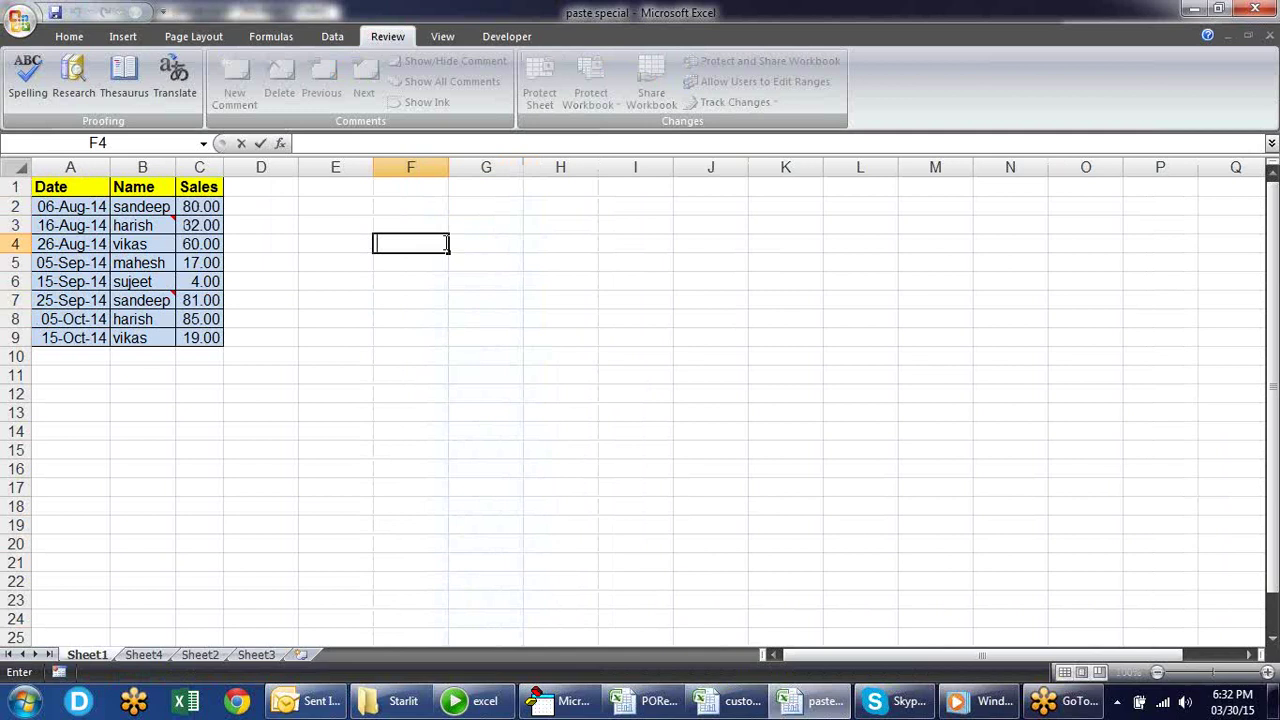
click(462, 264)
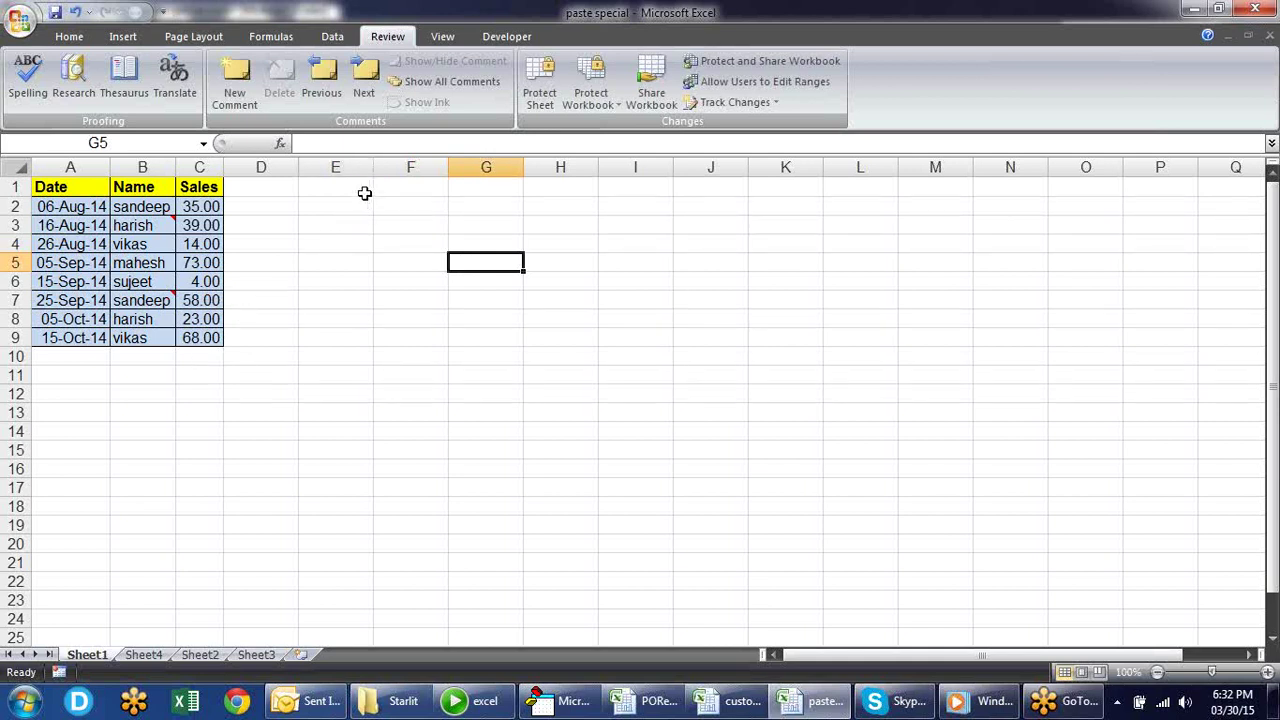
Step: Select the empty block E1:F7 and give it a light blue fill
drag(365, 190, 427, 262)
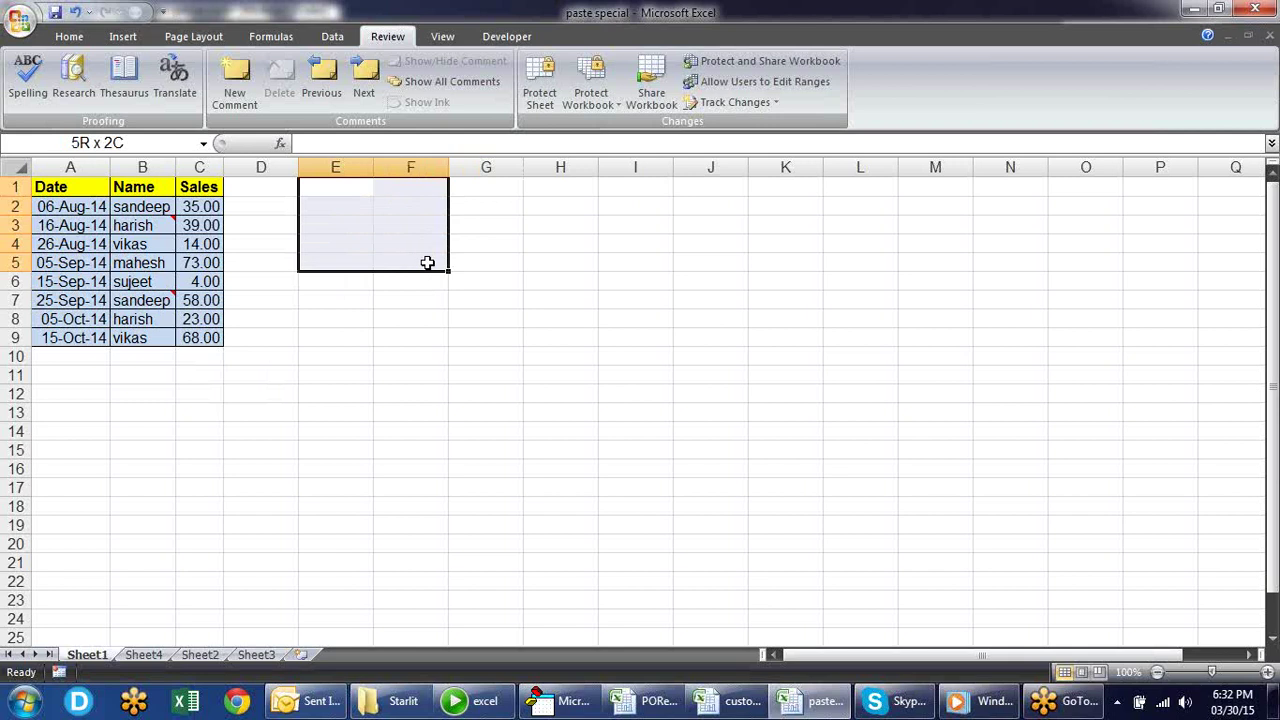
drag(427, 262, 450, 293)
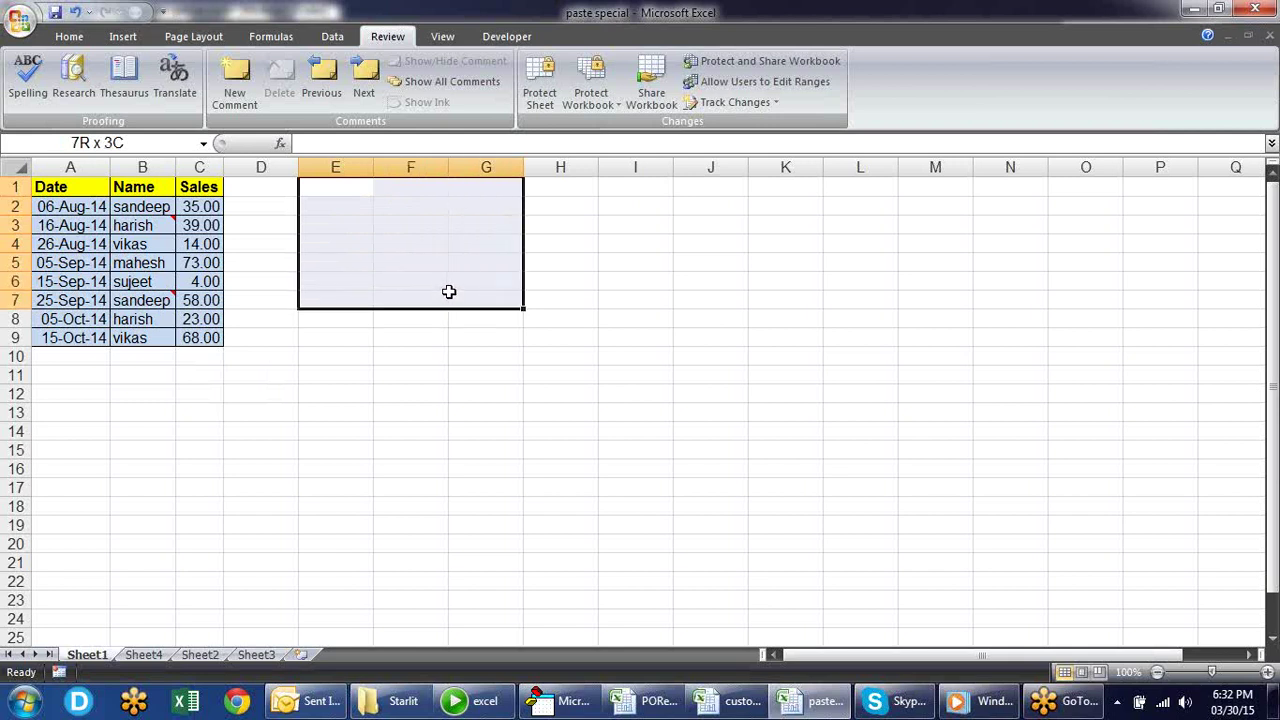
drag(449, 291, 446, 314)
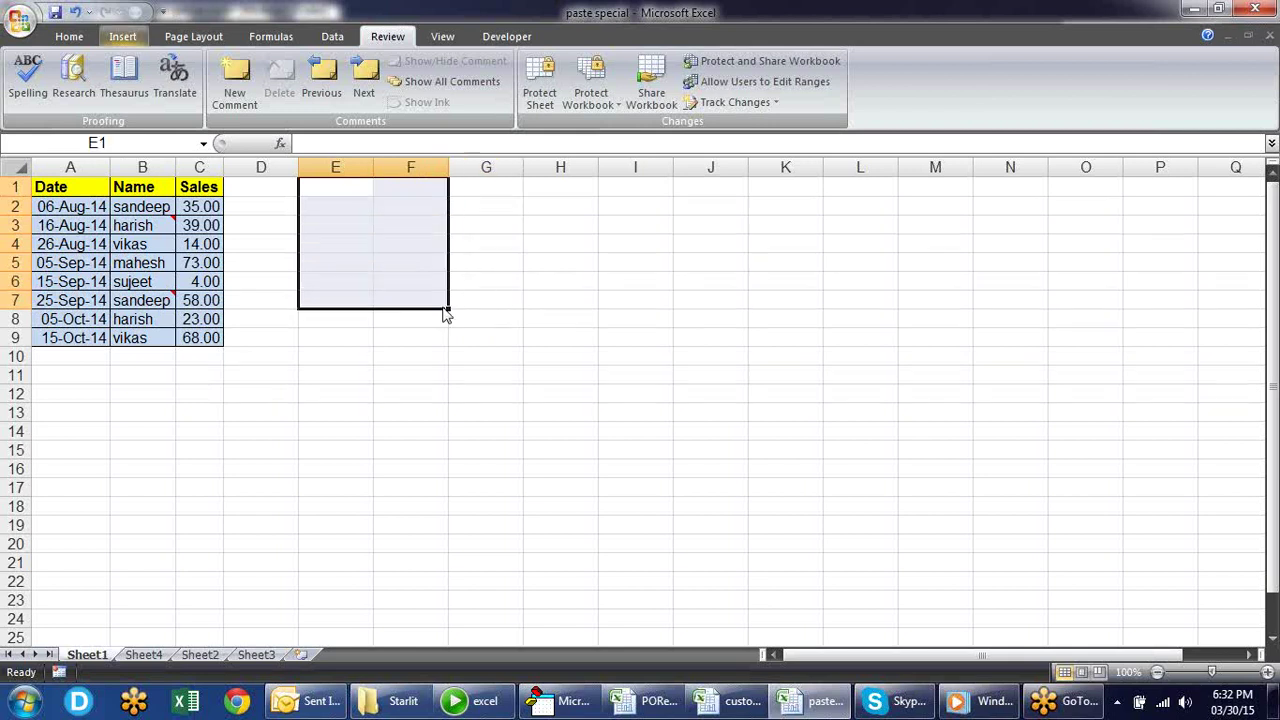
click(69, 36)
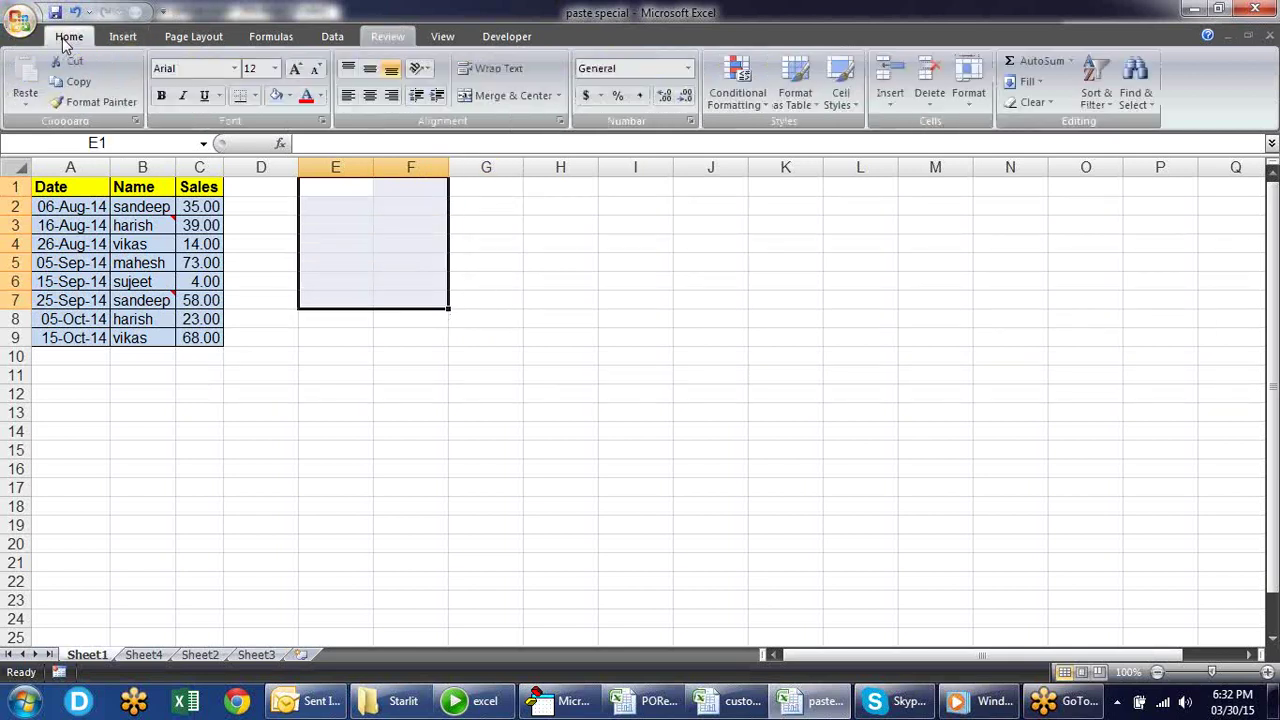
click(276, 96)
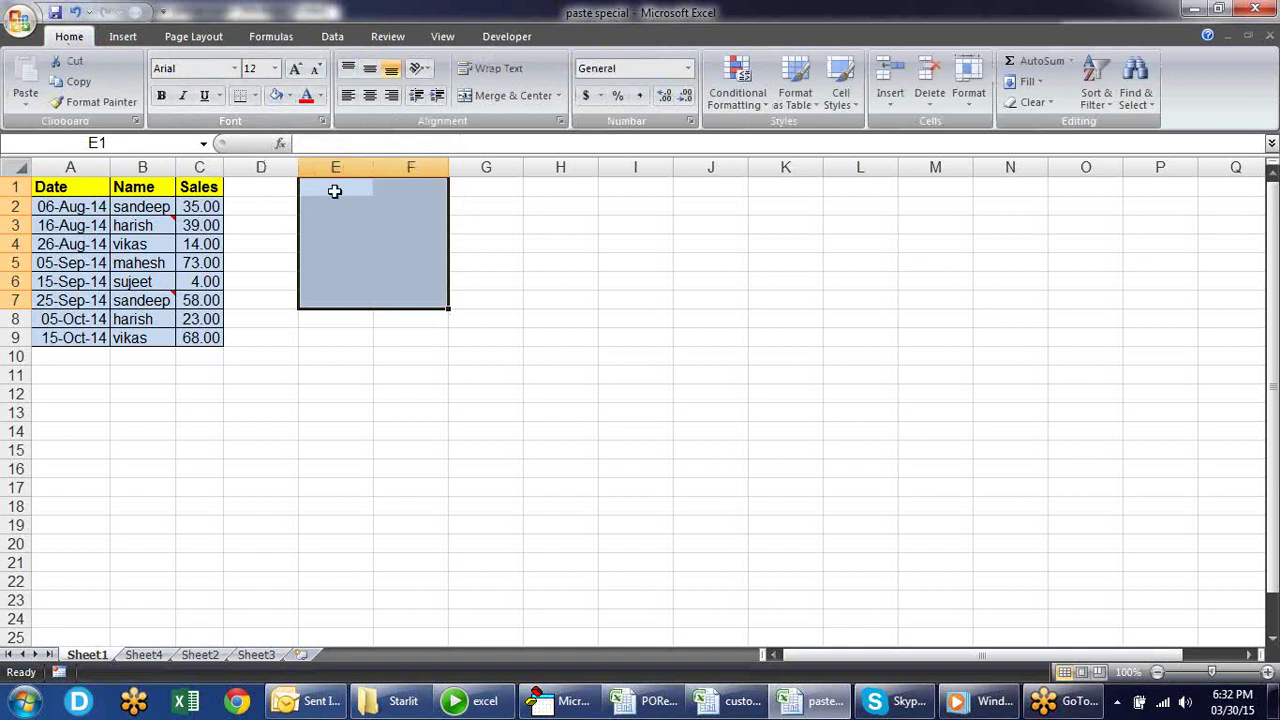
click(505, 259)
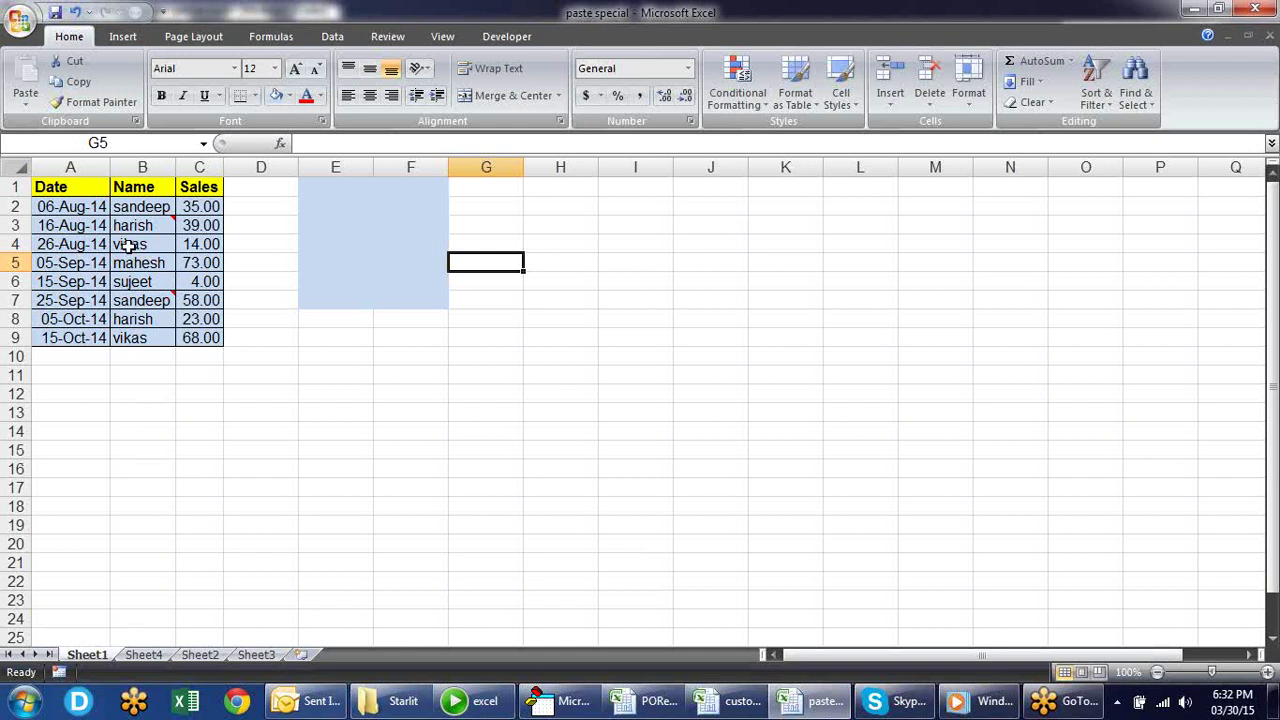
Step: Copy the sales table A1:C9 and paste it as a static picture
drag(50, 190, 184, 338)
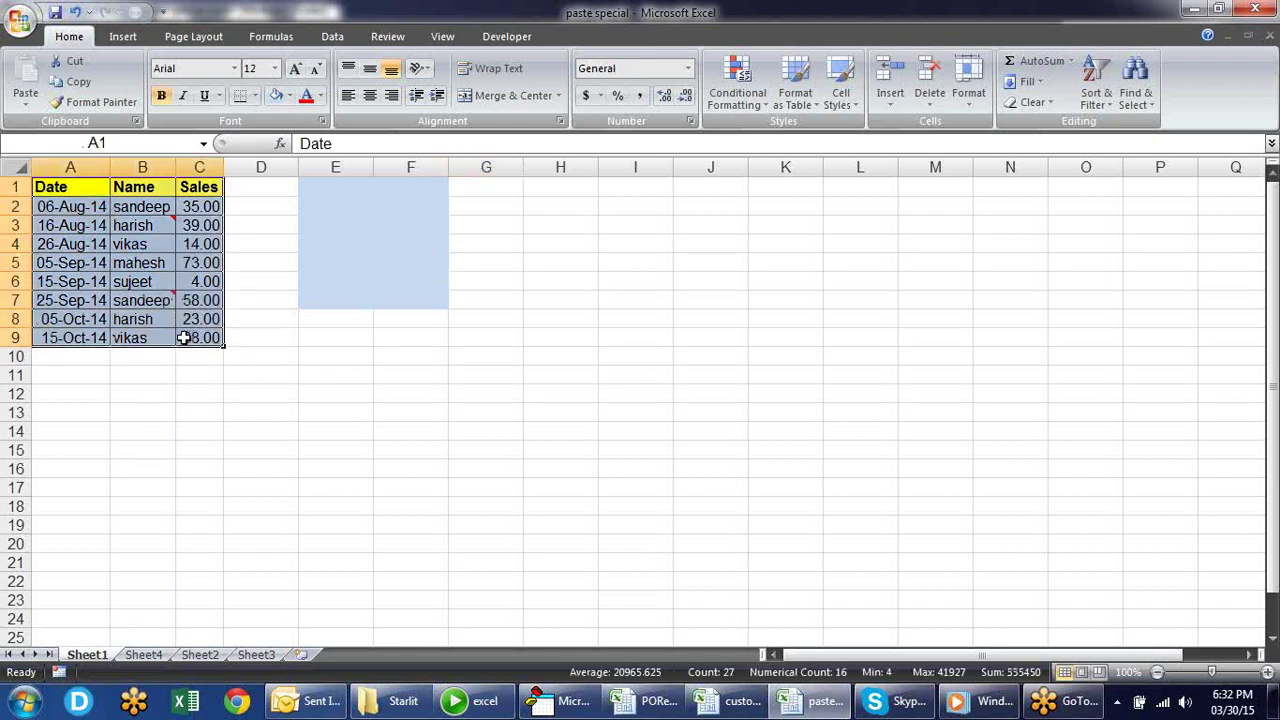
key(ctrl+c)
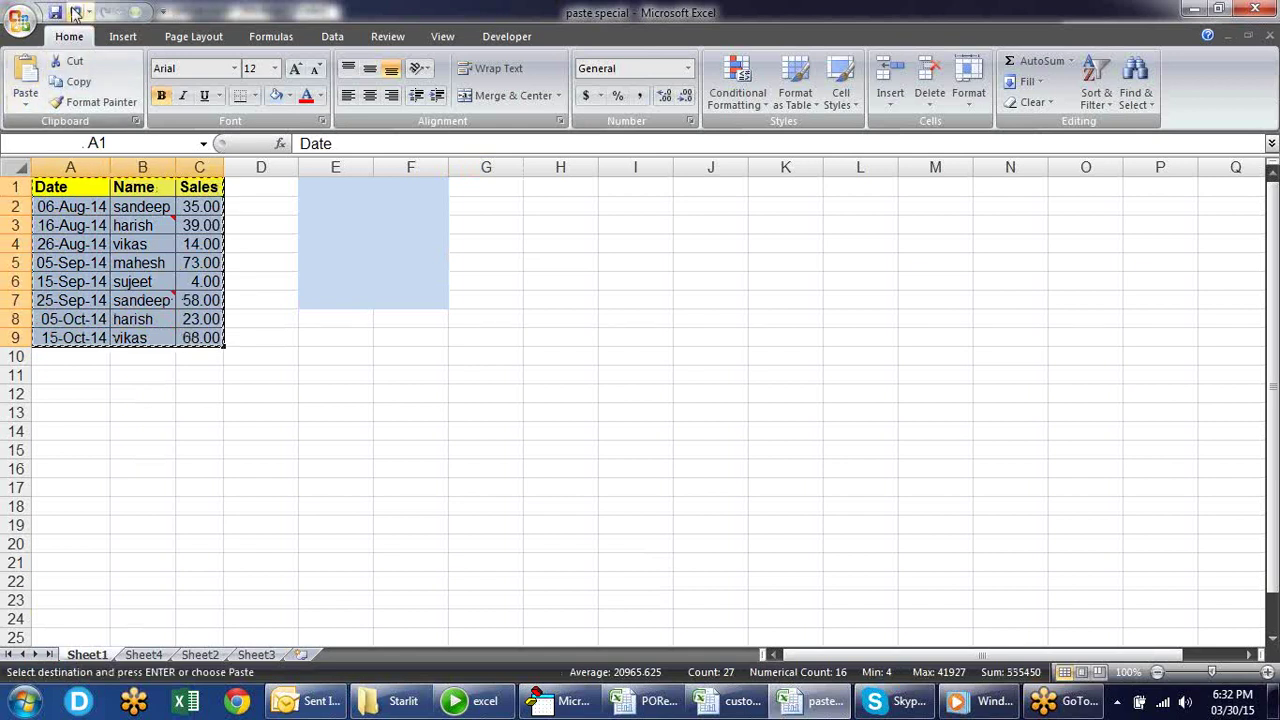
click(25, 97)
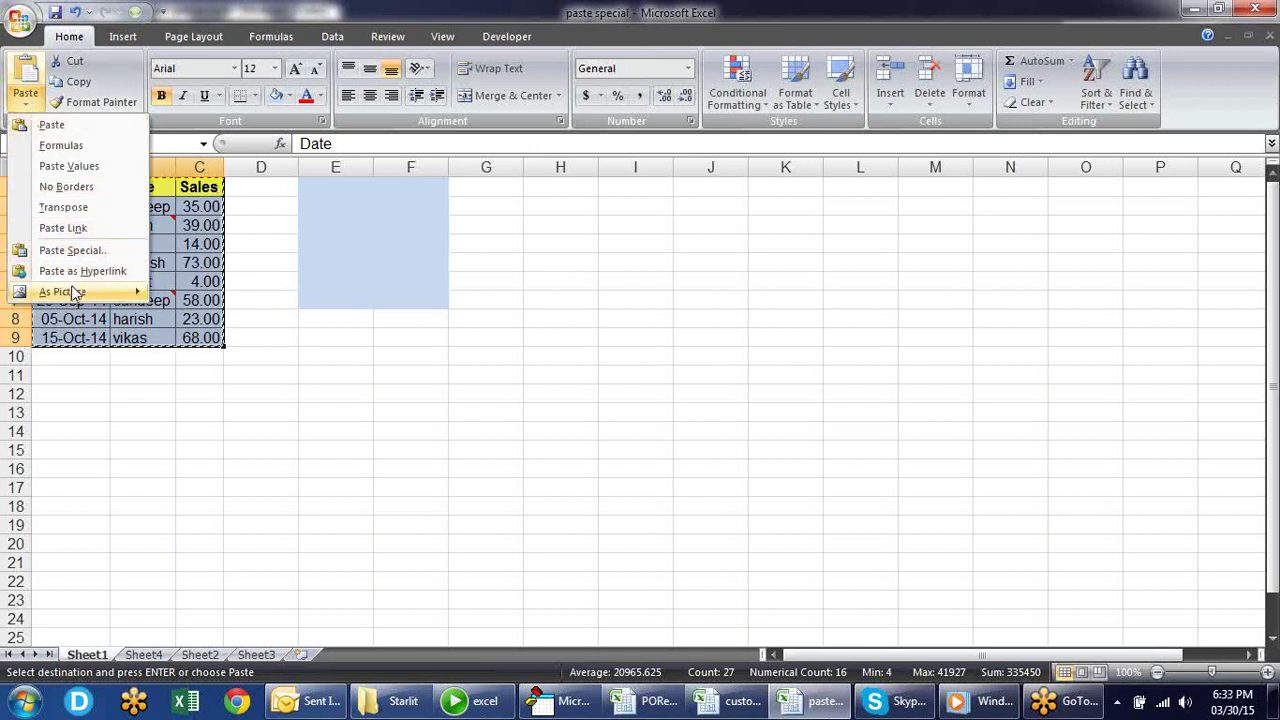
mouse_move(72, 293)
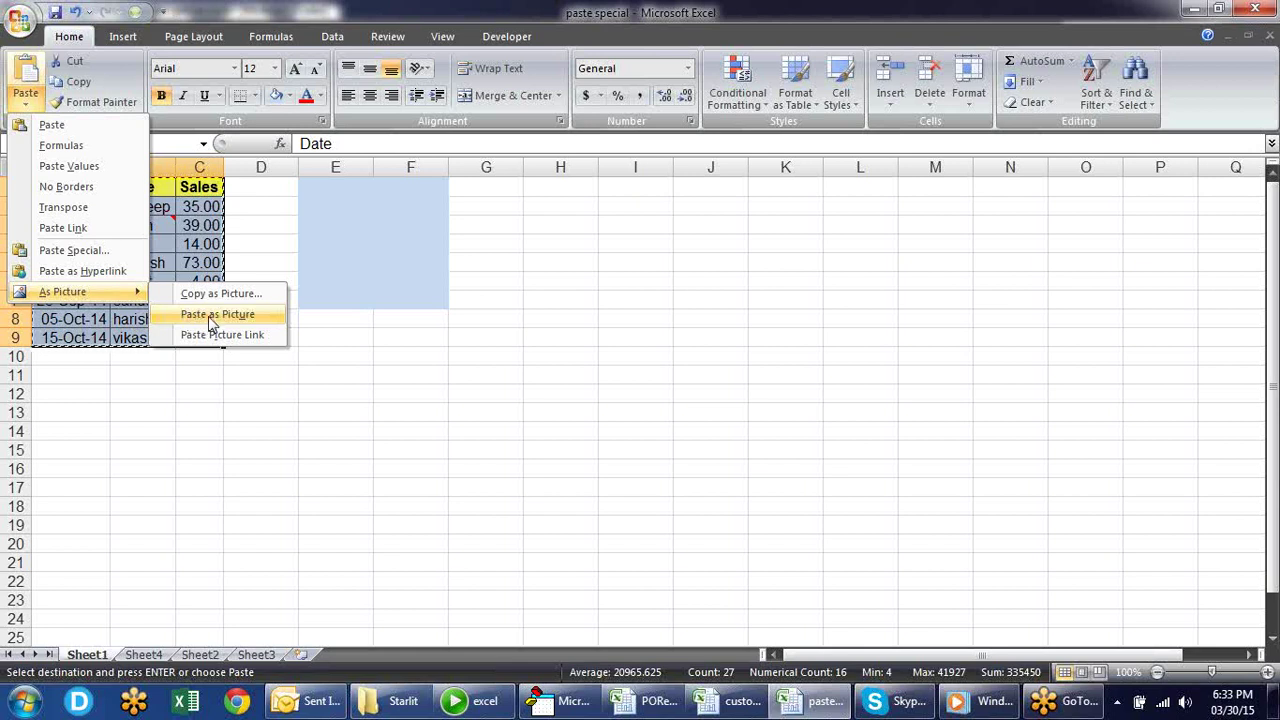
click(212, 318)
Step: Move the table picture to cell E1 and shrink it beside the original table
drag(137, 224, 408, 250)
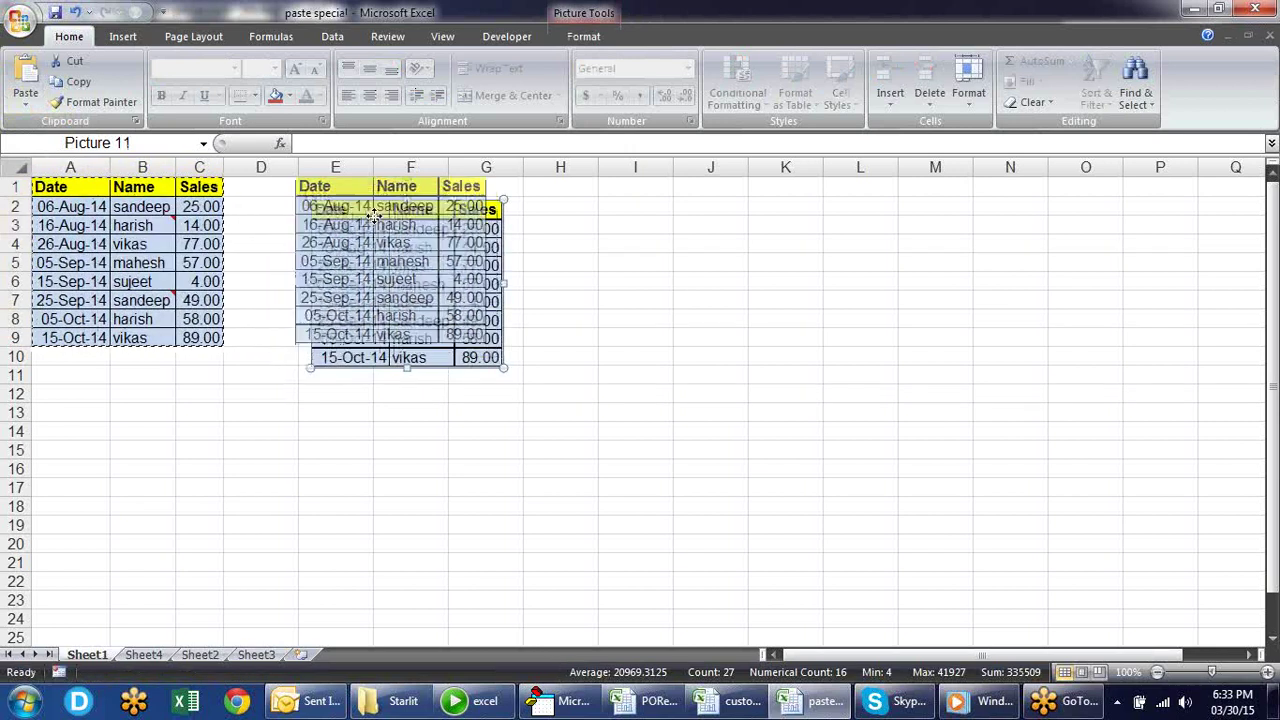
drag(390, 250, 377, 227)
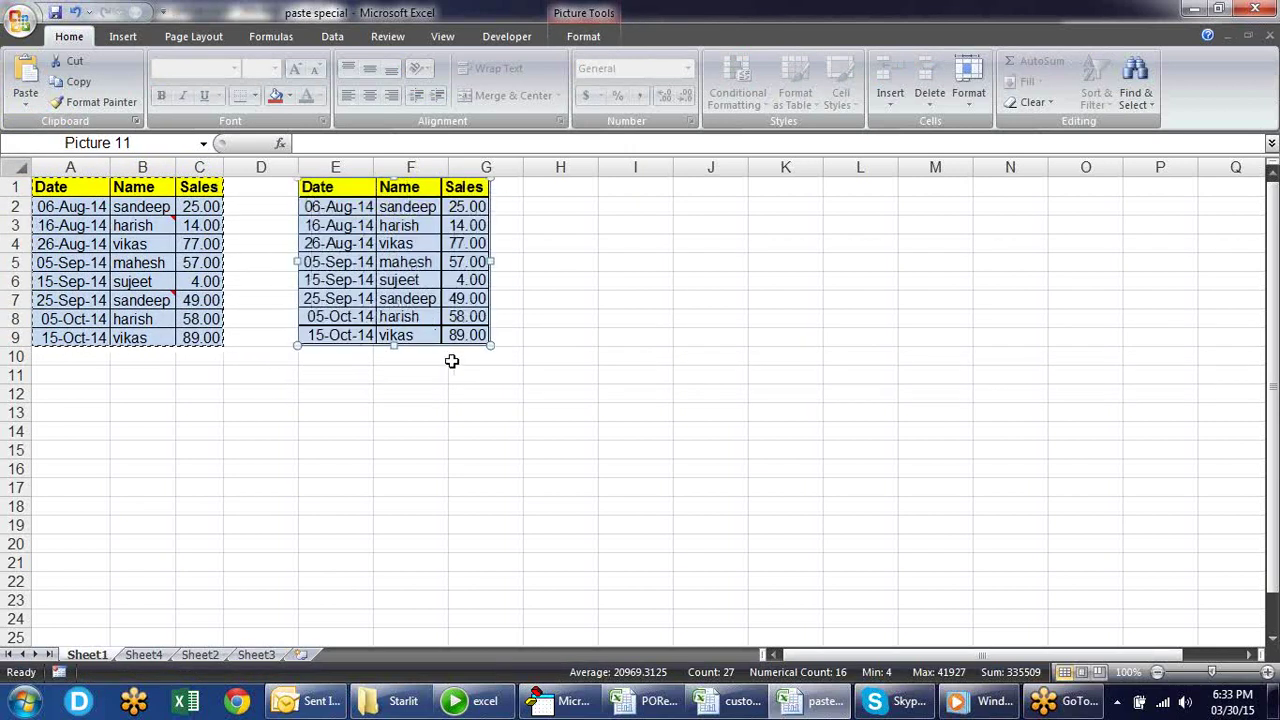
drag(476, 340, 462, 322)
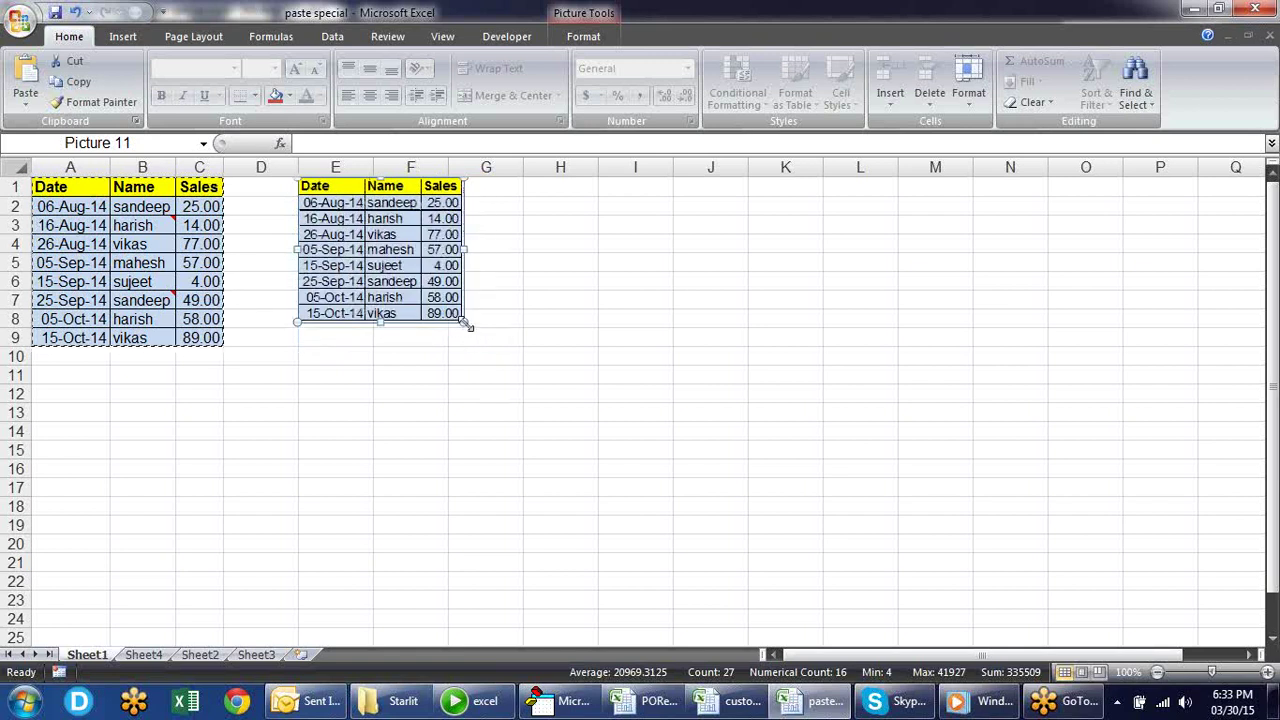
click(520, 338)
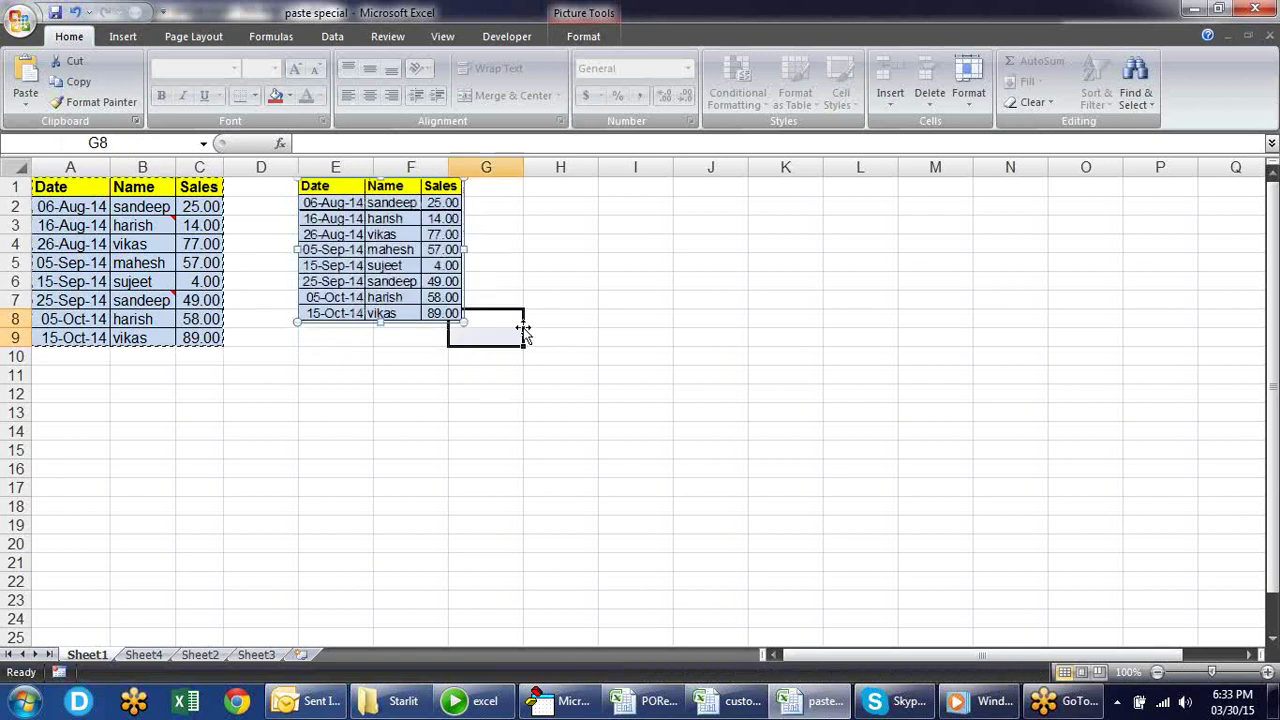
Step: Turn the sheet gridlines off and back on from the View tab
click(577, 295)
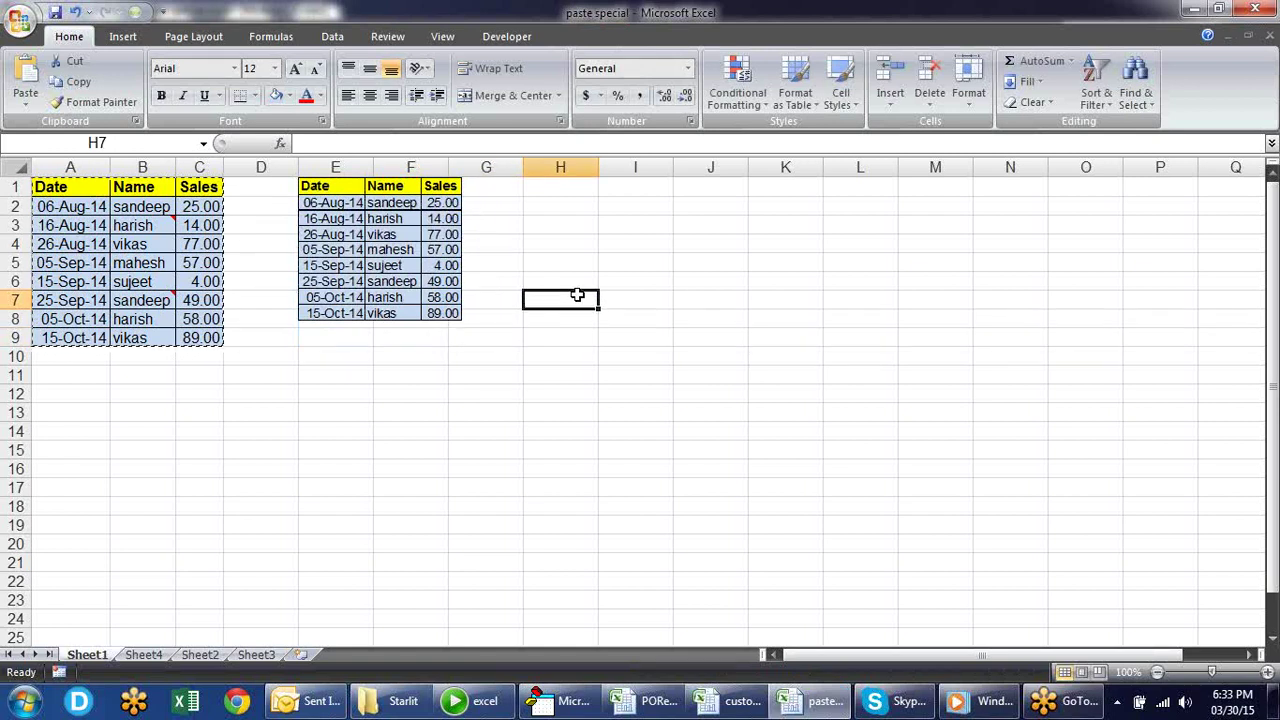
click(388, 36)
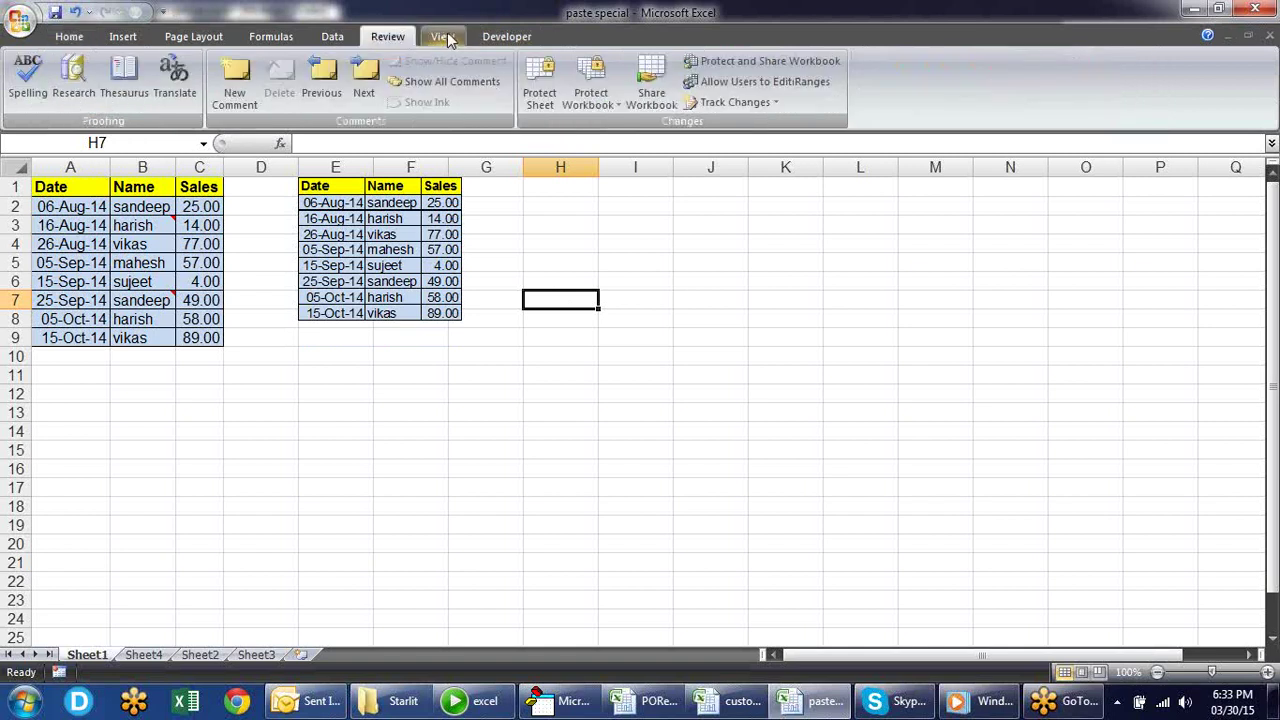
click(443, 36)
click(292, 86)
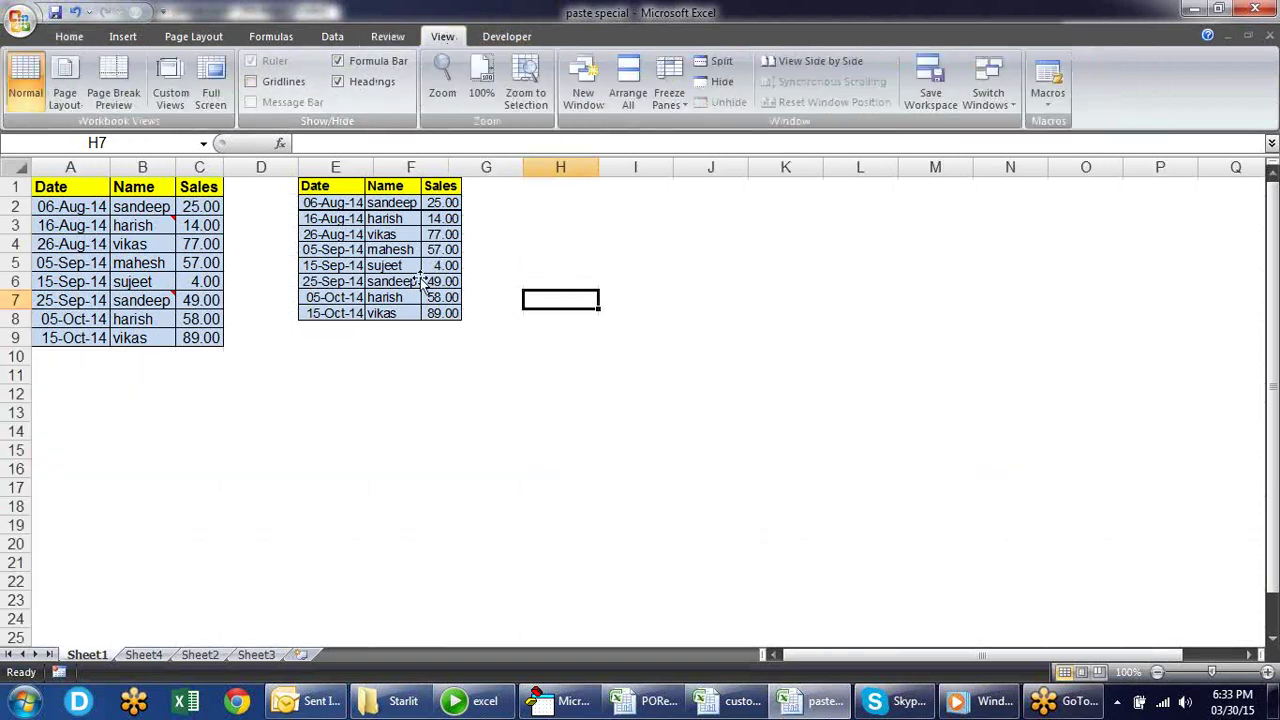
click(266, 90)
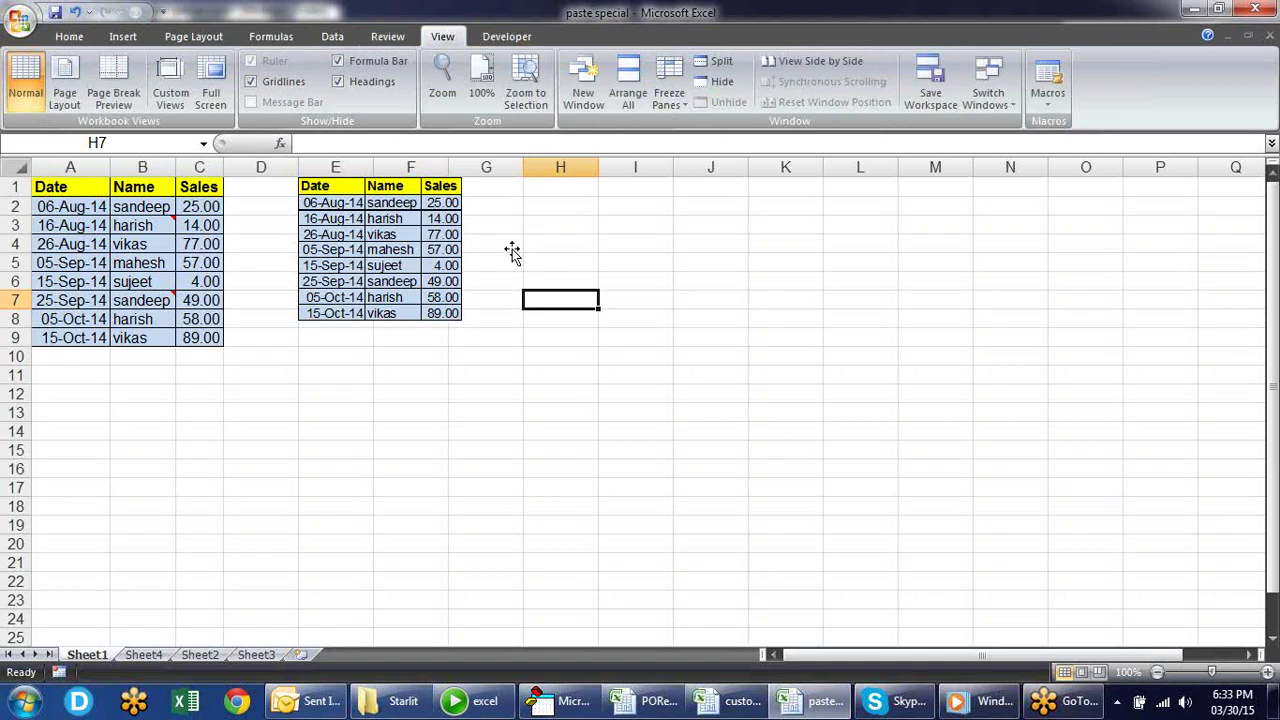
Step: Change the name in B2 to PRADEEP, then delete the static table picture
click(430, 235)
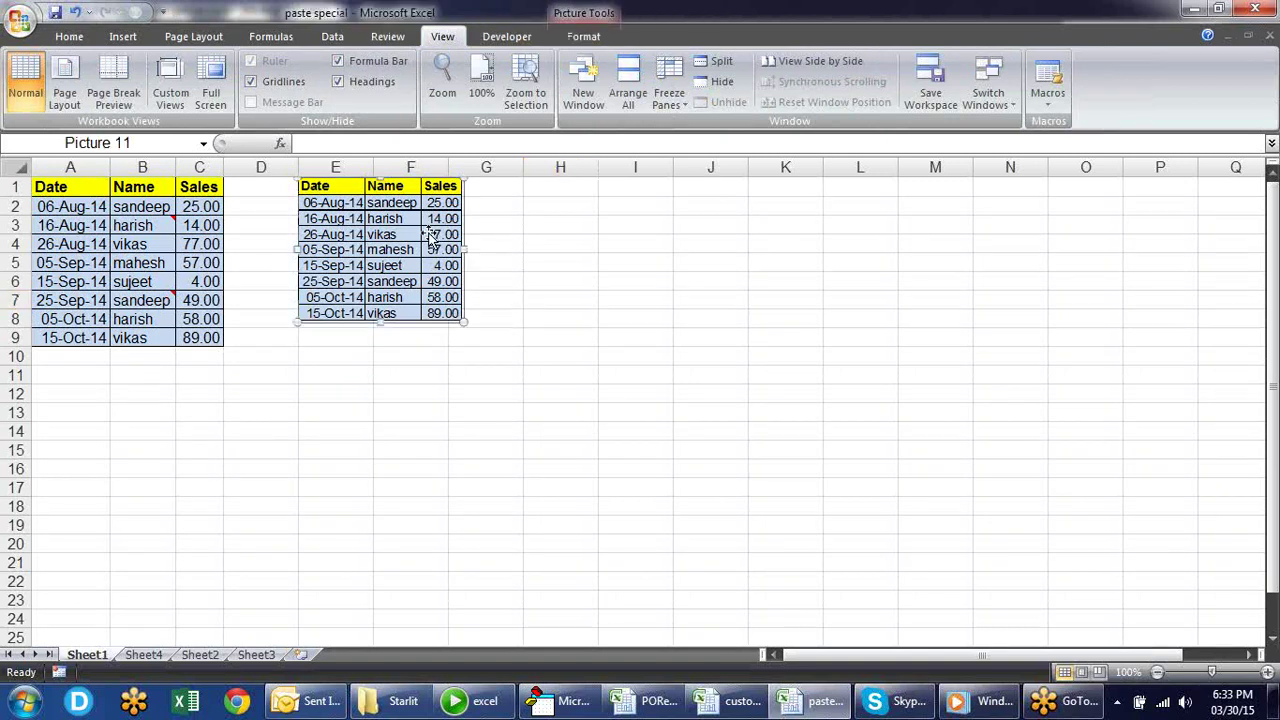
click(146, 209)
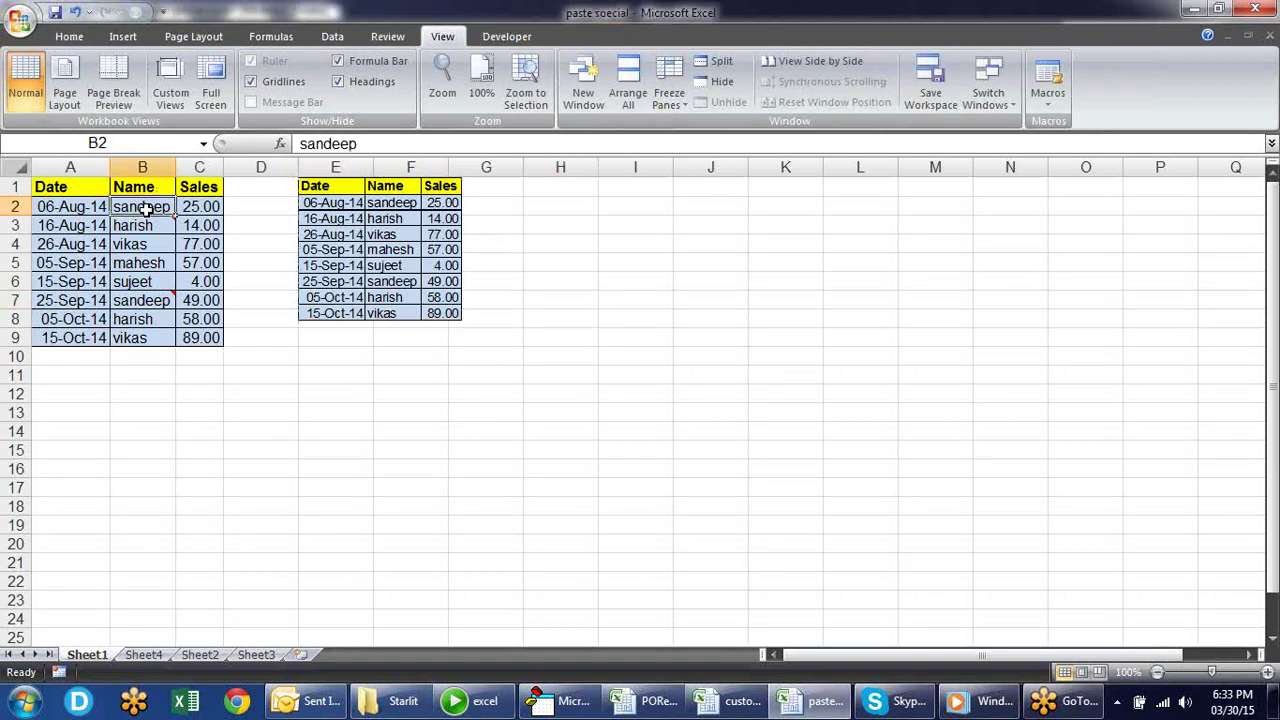
text(PRADEEP)
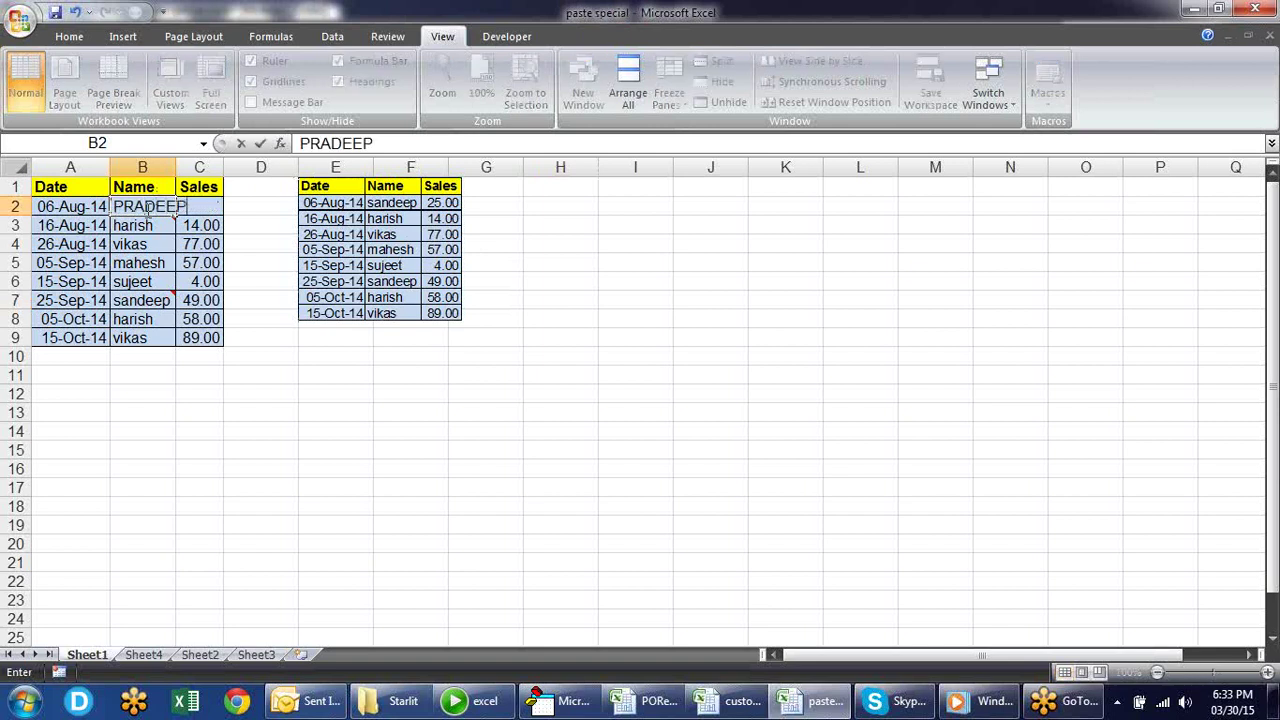
key(Return)
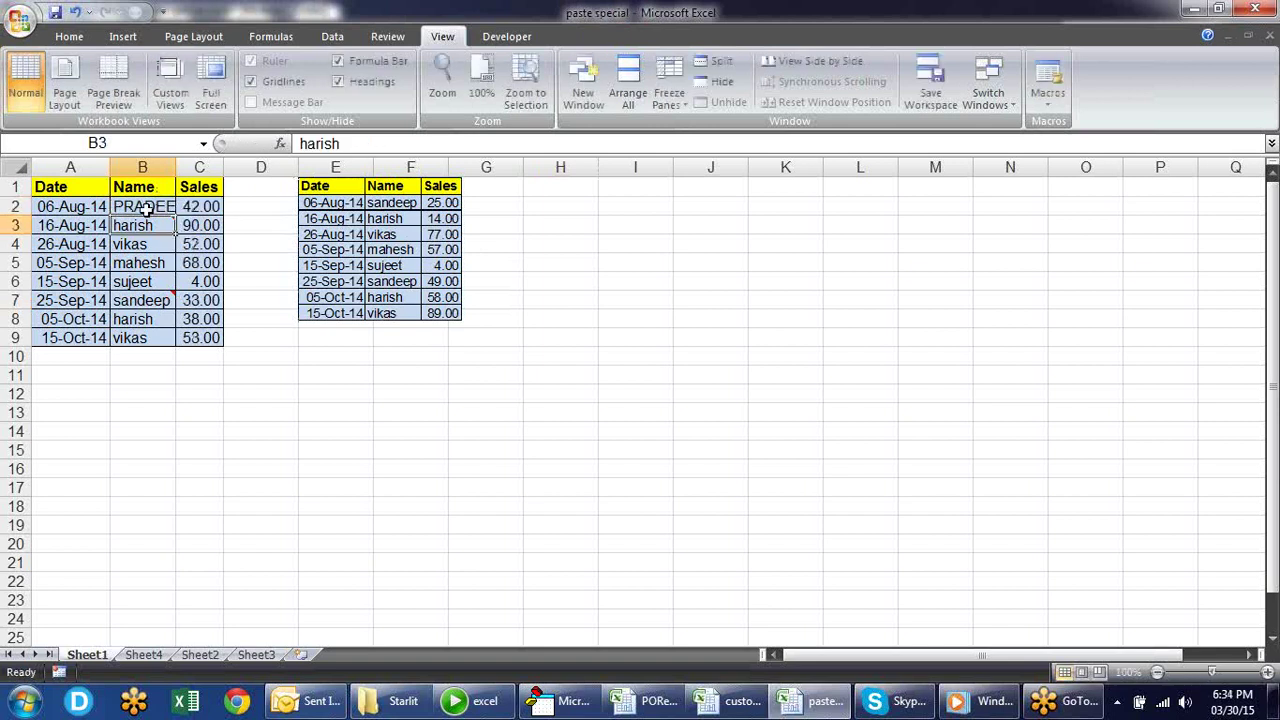
click(325, 228)
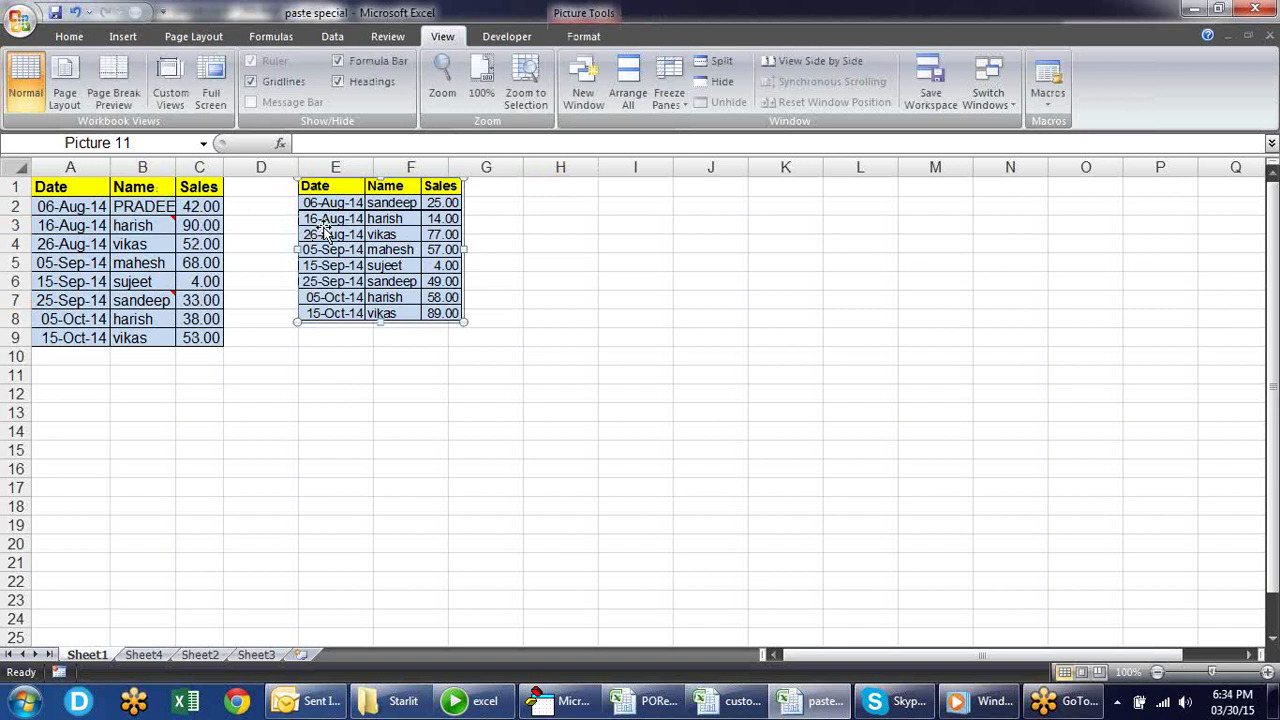
key(Delete)
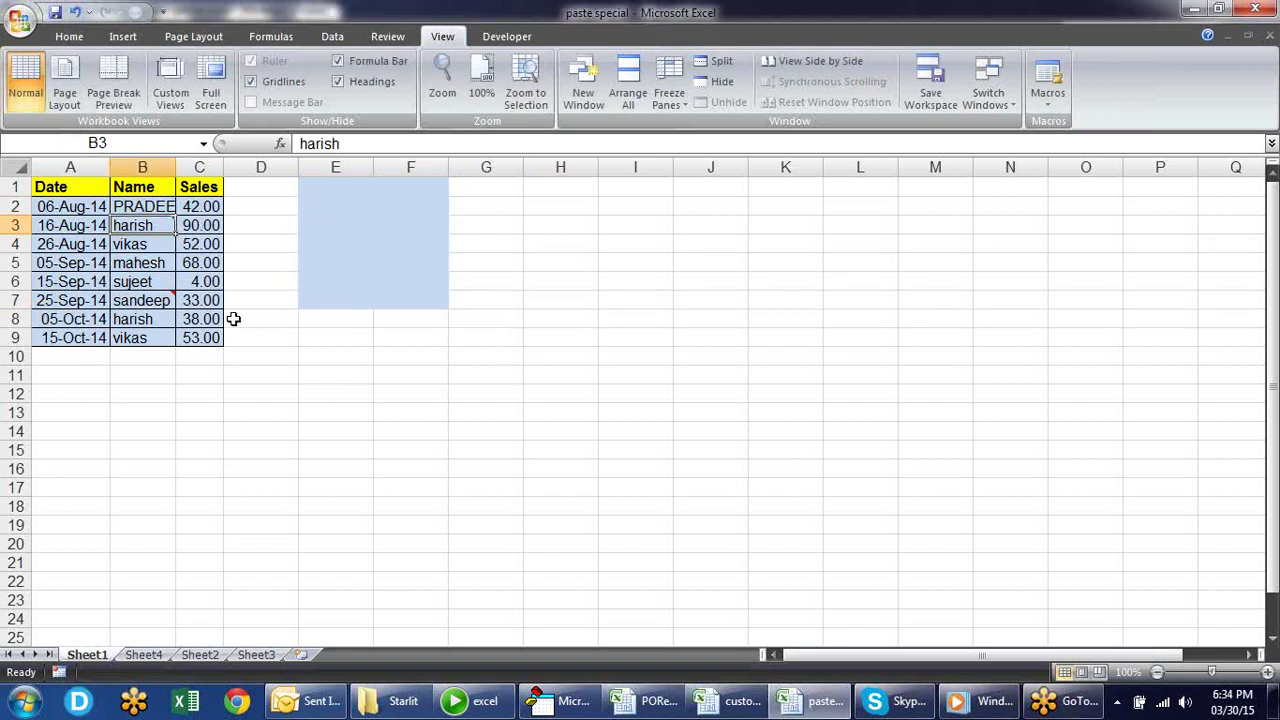
Step: Paste a linked picture of table A1:C9 at E1, enlarged to about E1:I16
drag(207, 335, 50, 186)
key(ctrl+c)
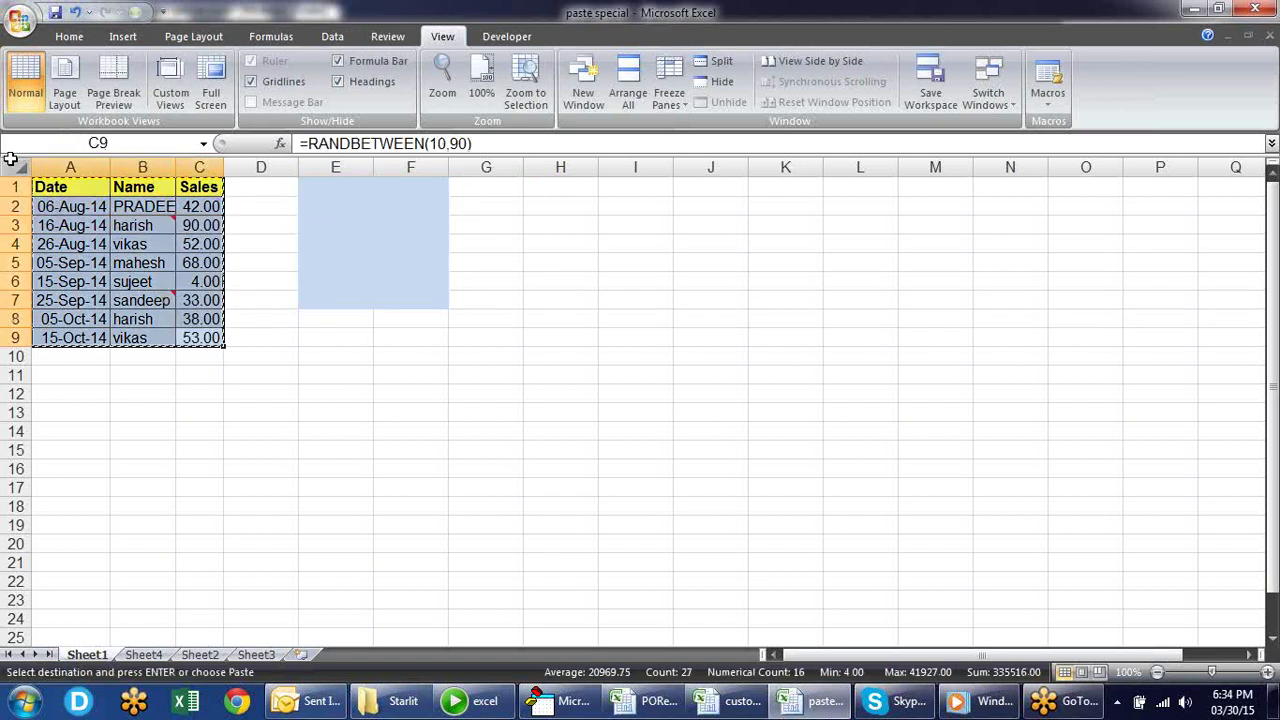
click(69, 36)
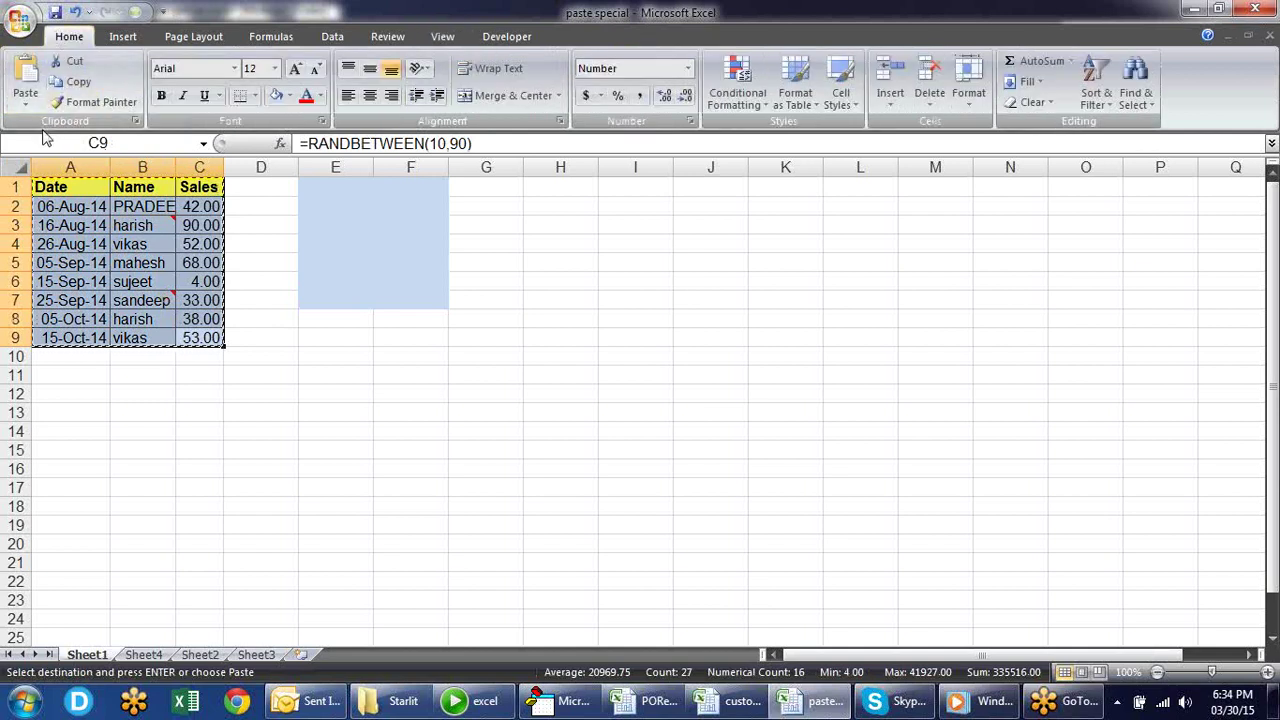
click(28, 104)
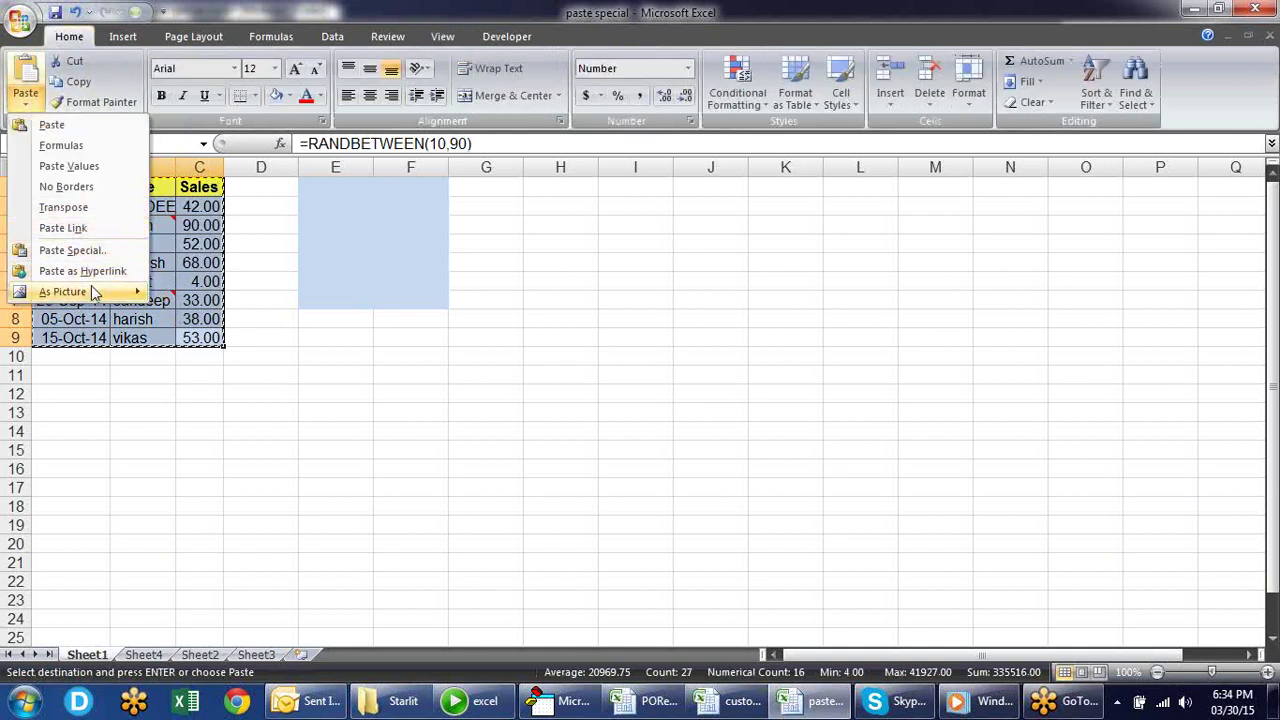
mouse_move(136, 291)
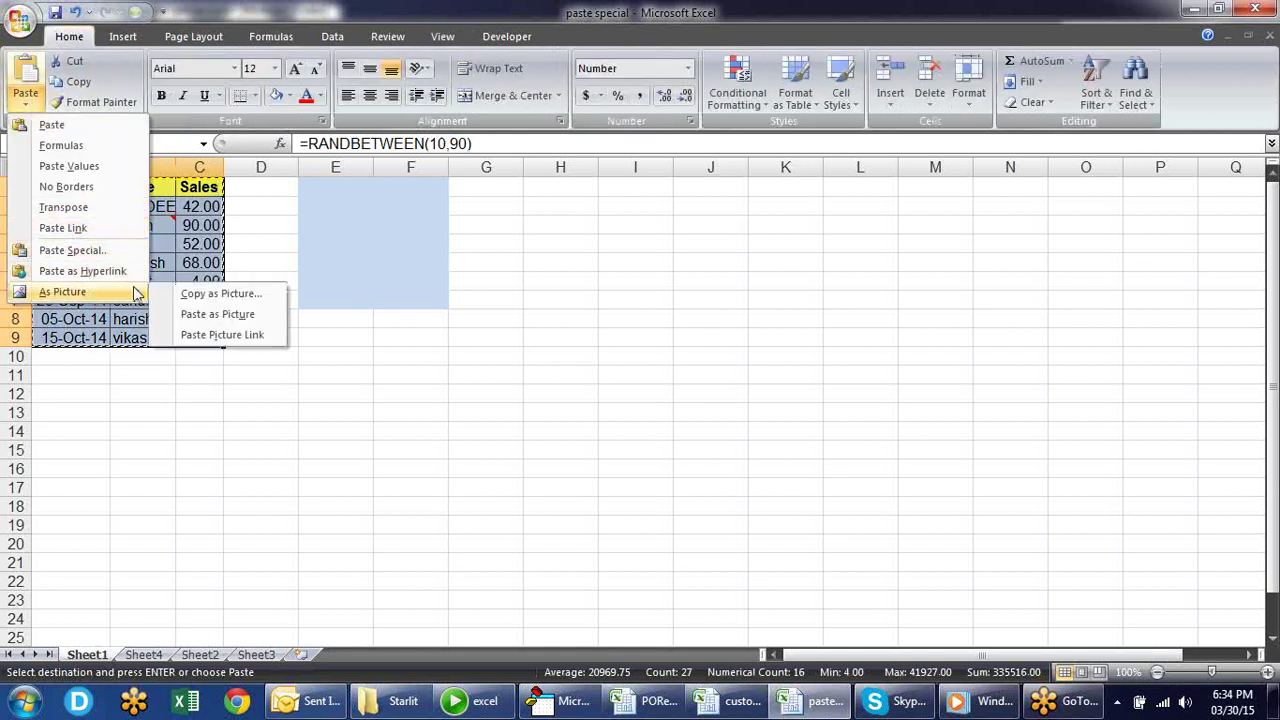
click(208, 336)
mouse_move(181, 221)
mouse_down()
mouse_move(425, 239)
mouse_move(449, 226)
mouse_up()
mouse_move(498, 352)
mouse_down()
mouse_move(580, 453)
mouse_move(656, 490)
mouse_up()
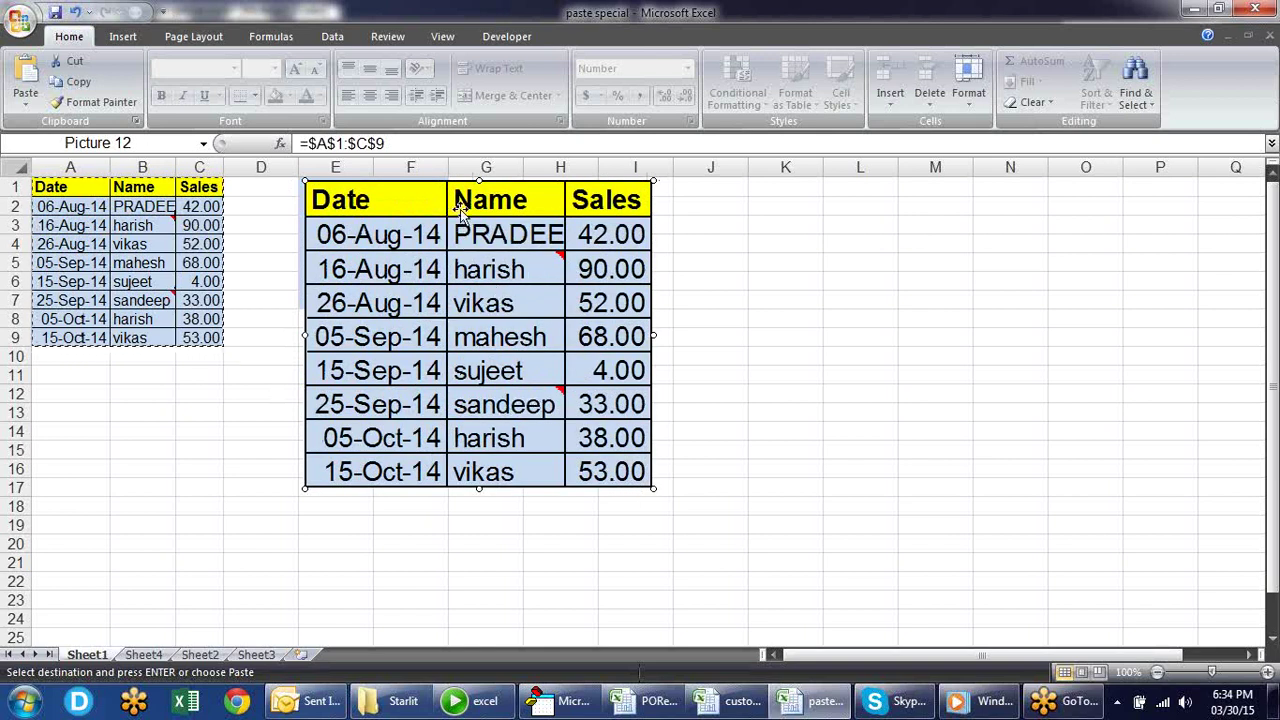
Step: Clear the copy marquee and change the name in B2 back to sandeep
key(Escape)
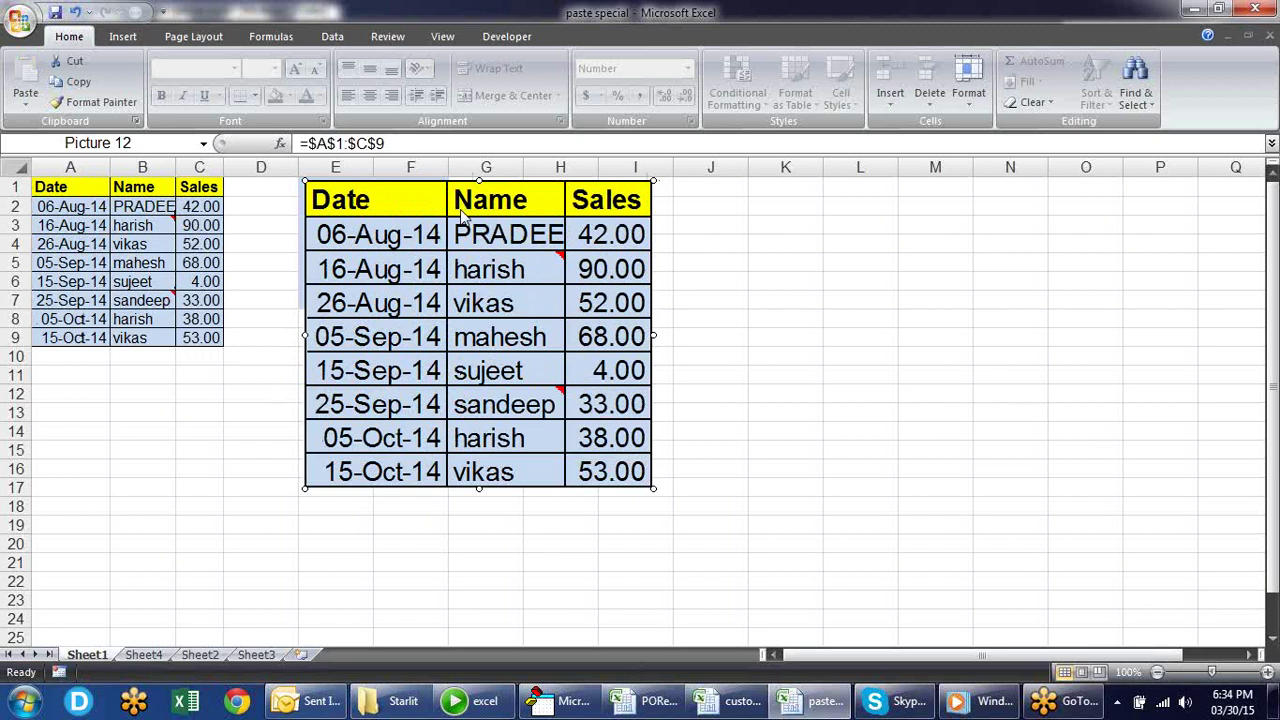
click(148, 203)
text(SANDeep)
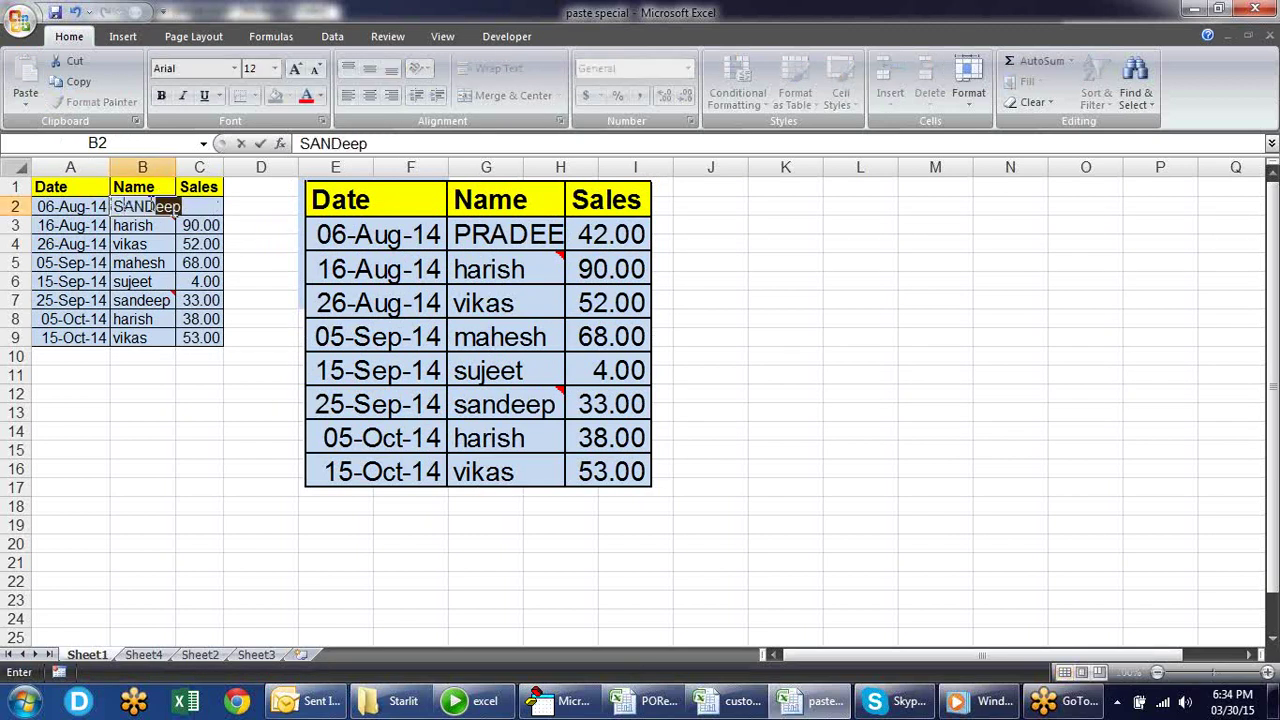
key(Return)
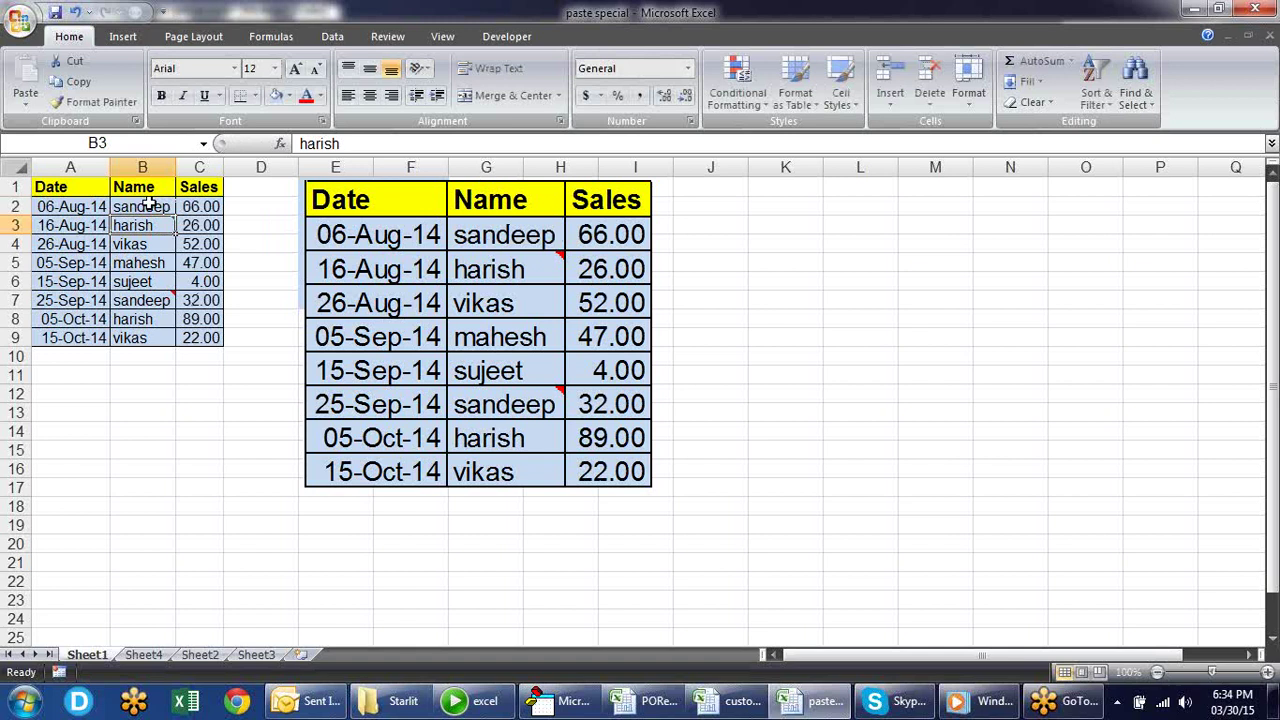
Step: Fill the date and name cells A3:B5 light red and check the linked picture mirrors it
drag(76, 232, 155, 263)
click(288, 95)
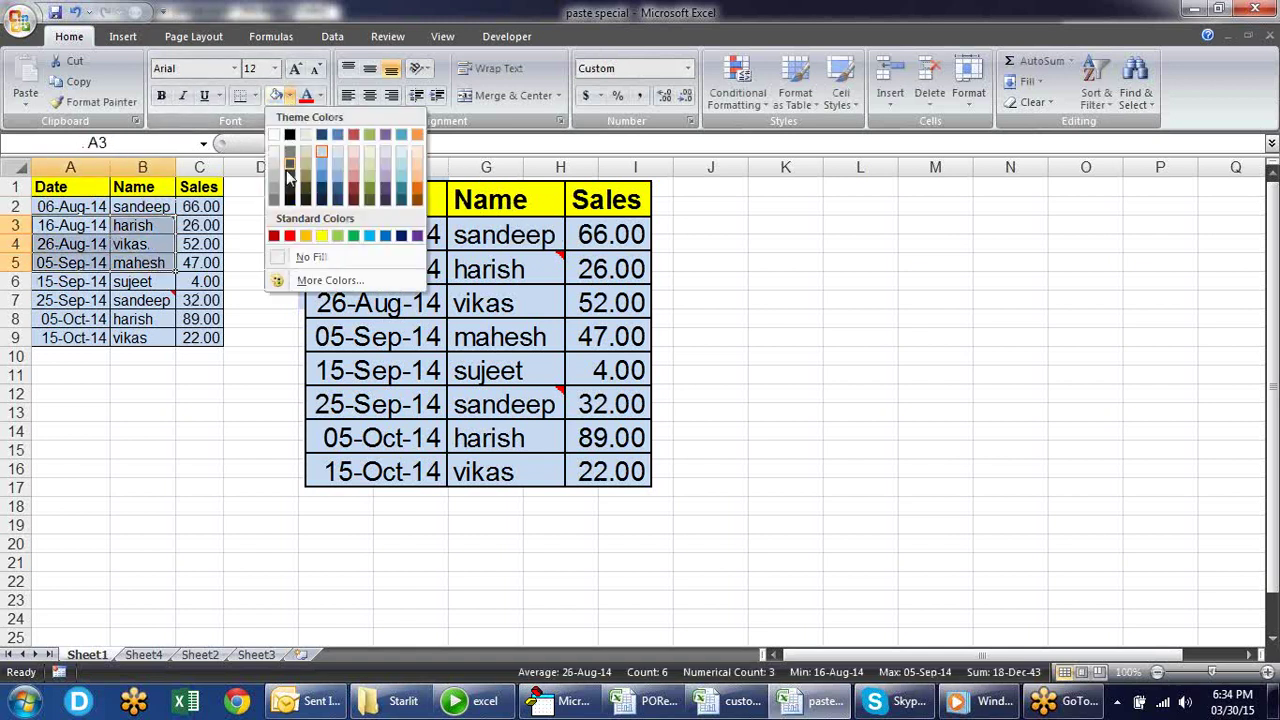
click(355, 182)
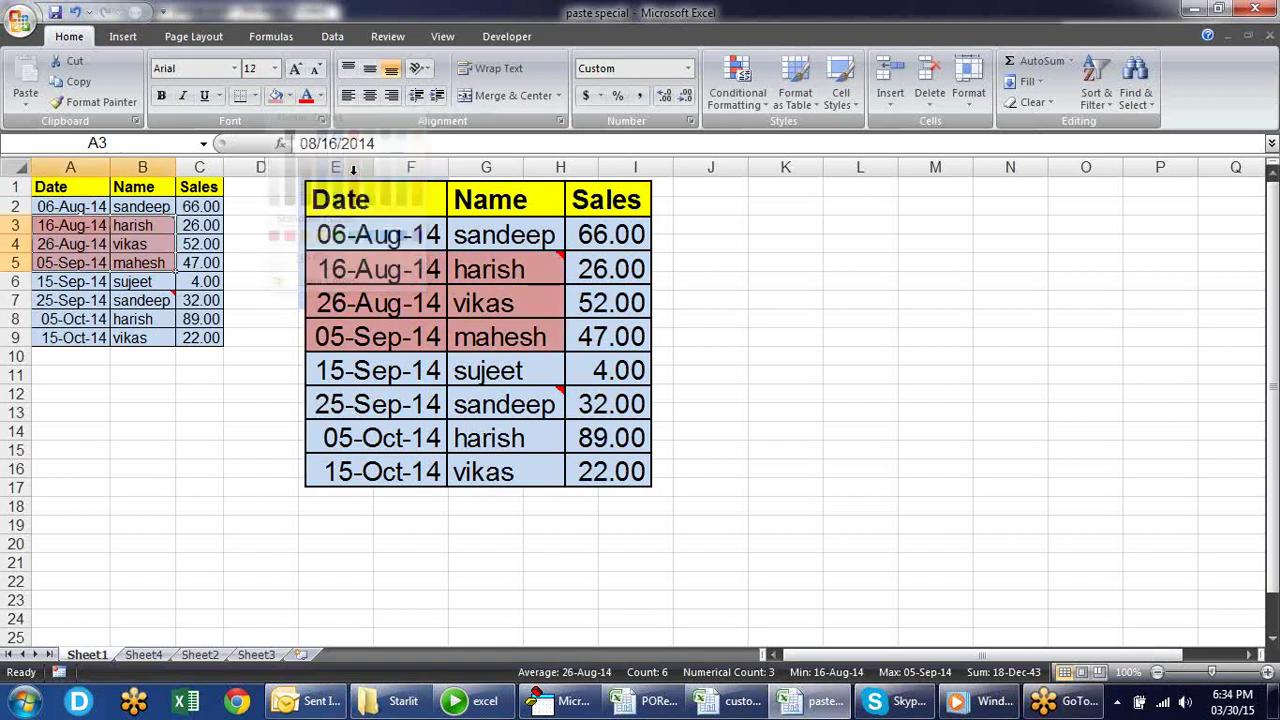
click(590, 262)
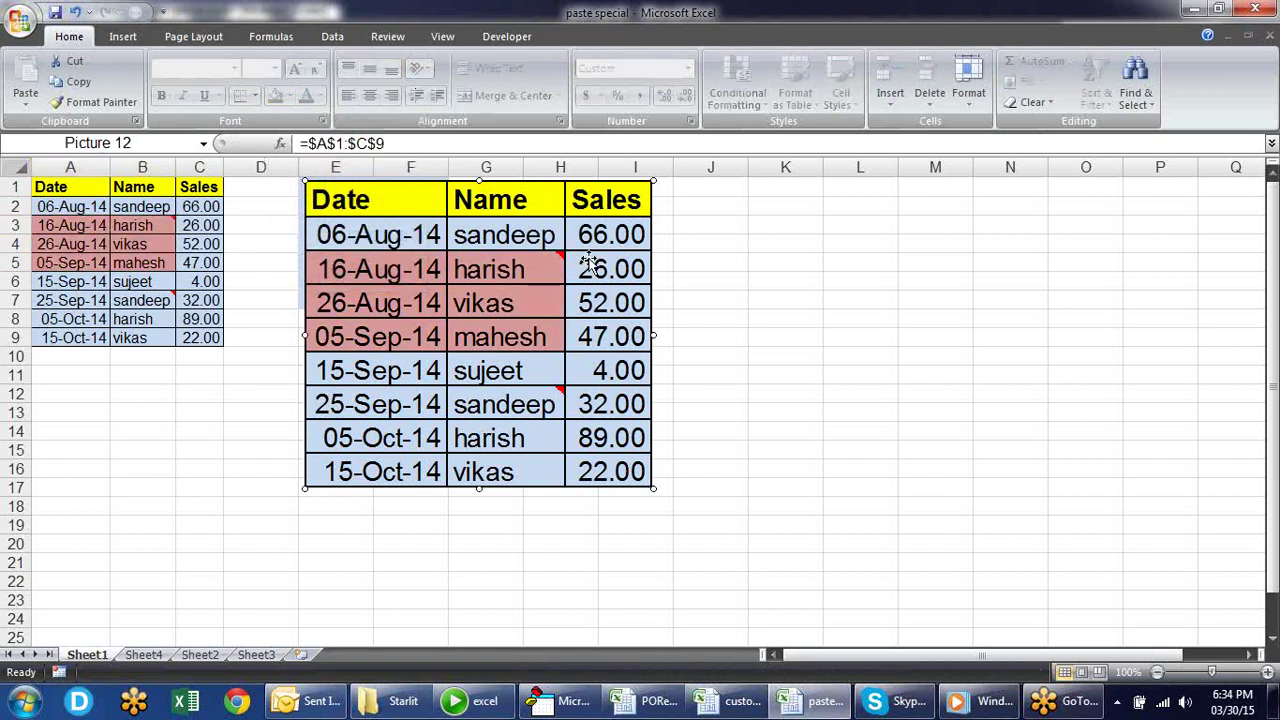
click(789, 313)
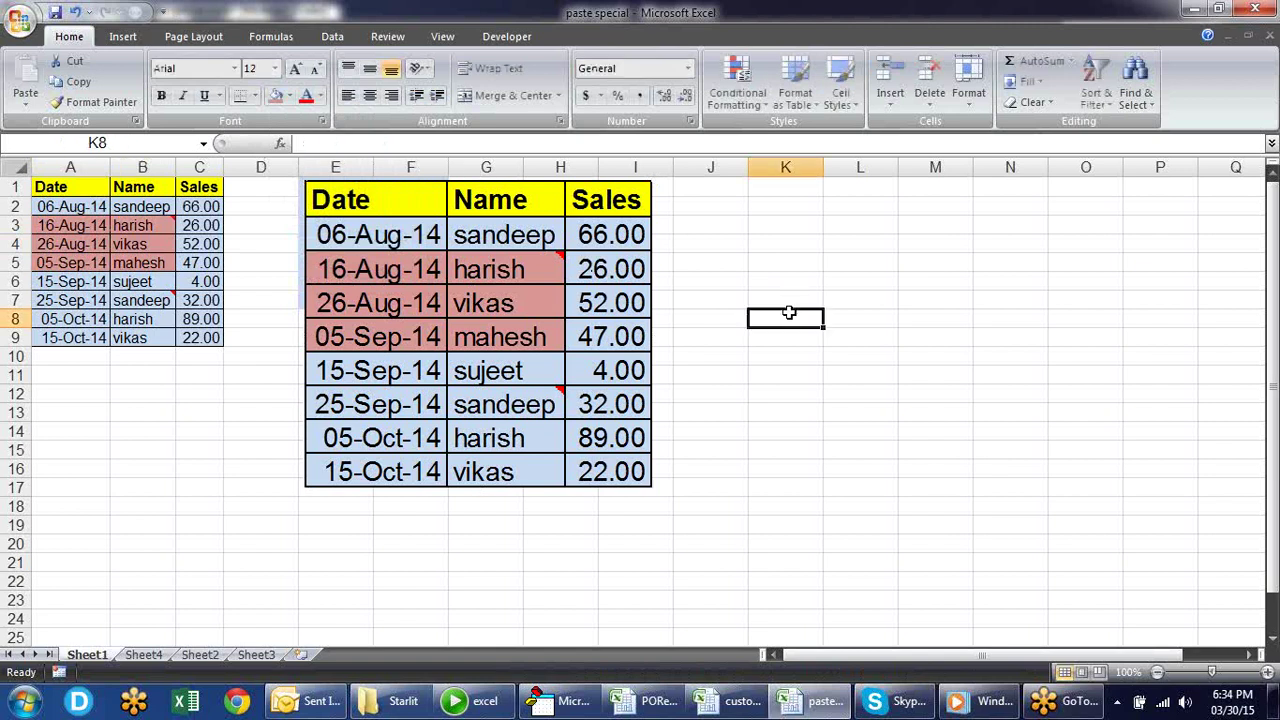